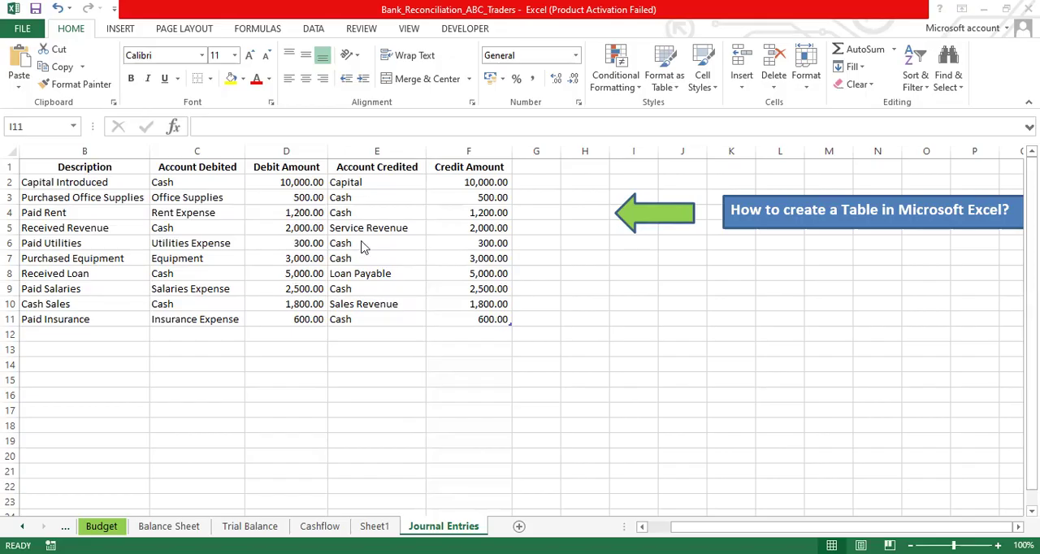
click(363, 244)
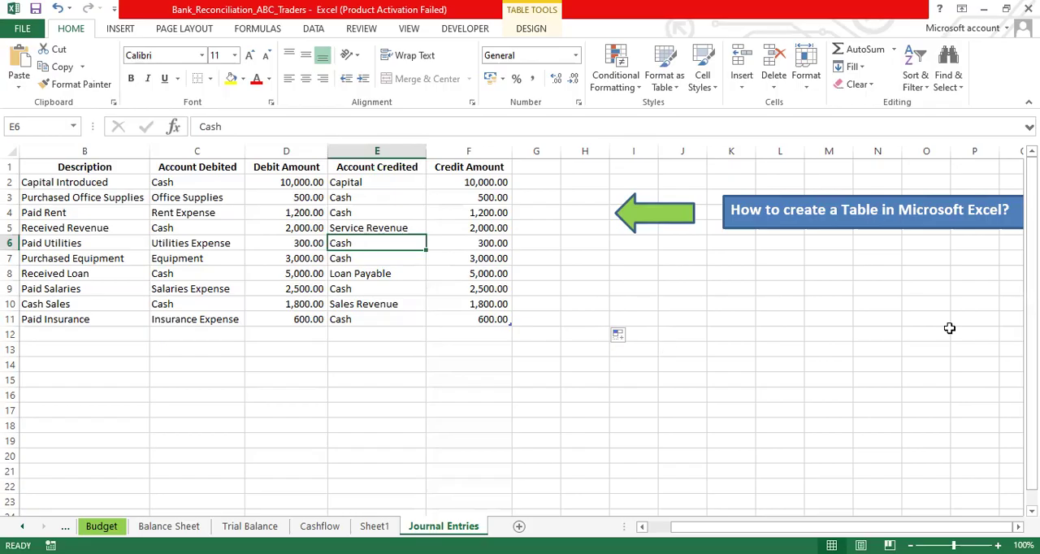
drag(1032, 273, 1032, 286)
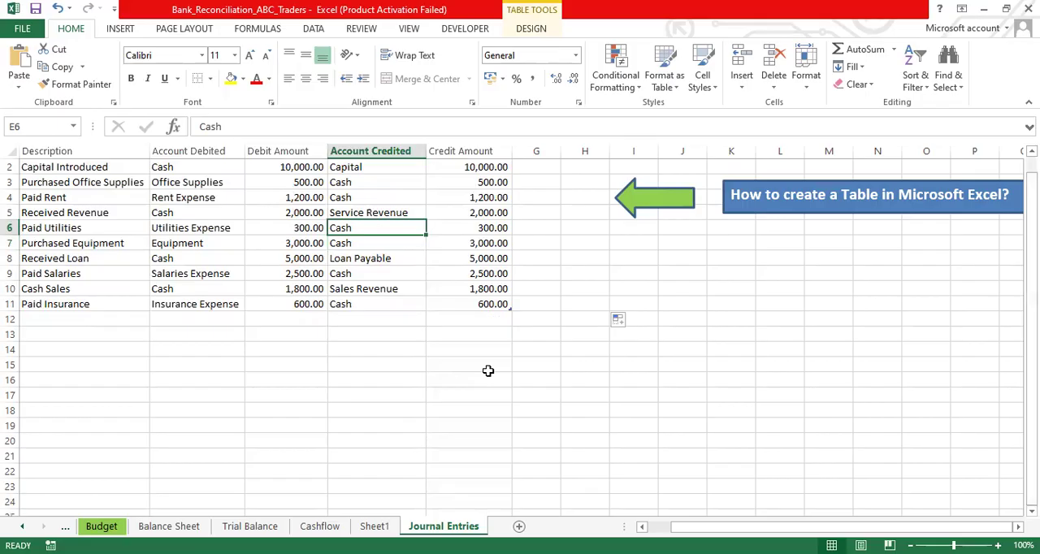
drag(536, 351, 799, 476)
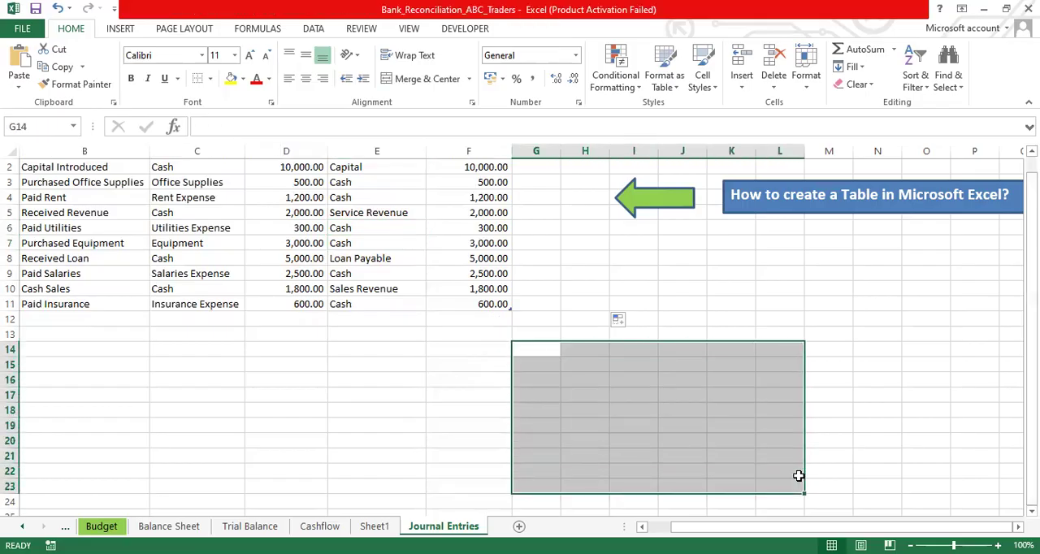
click(743, 429)
click(533, 350)
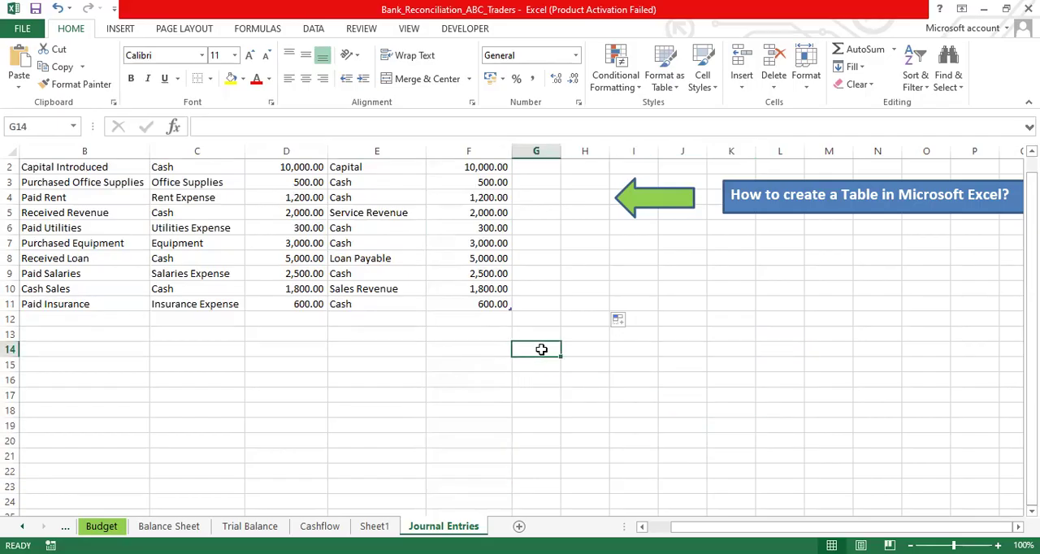
key(Down)
key(Down)
key(Down)
key(Up)
key(Up)
key(Up)
key(Down)
key(Down)
key(Down)
key(Up)
key(Up)
key(Up)
key(Up)
key(Down)
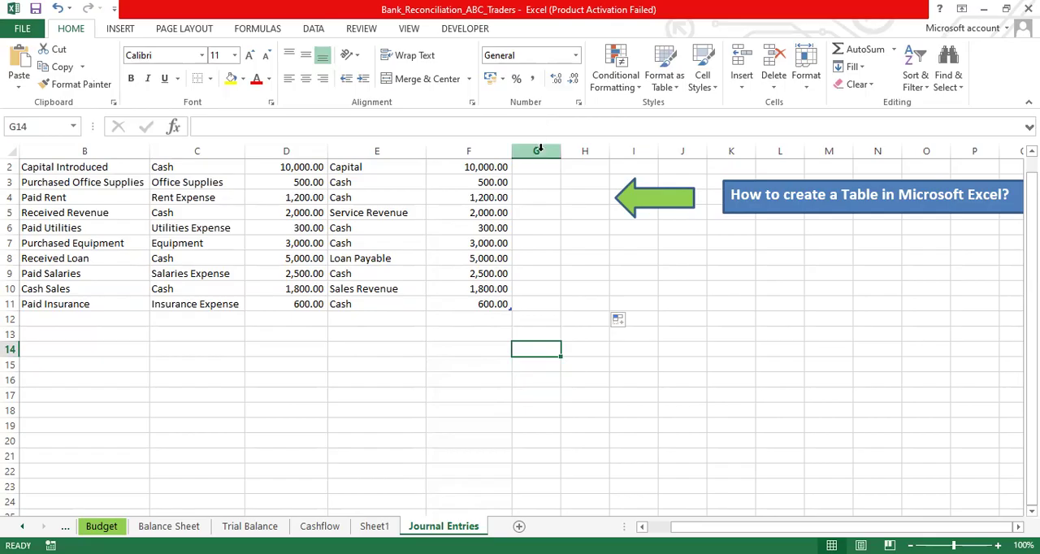
click(9, 349)
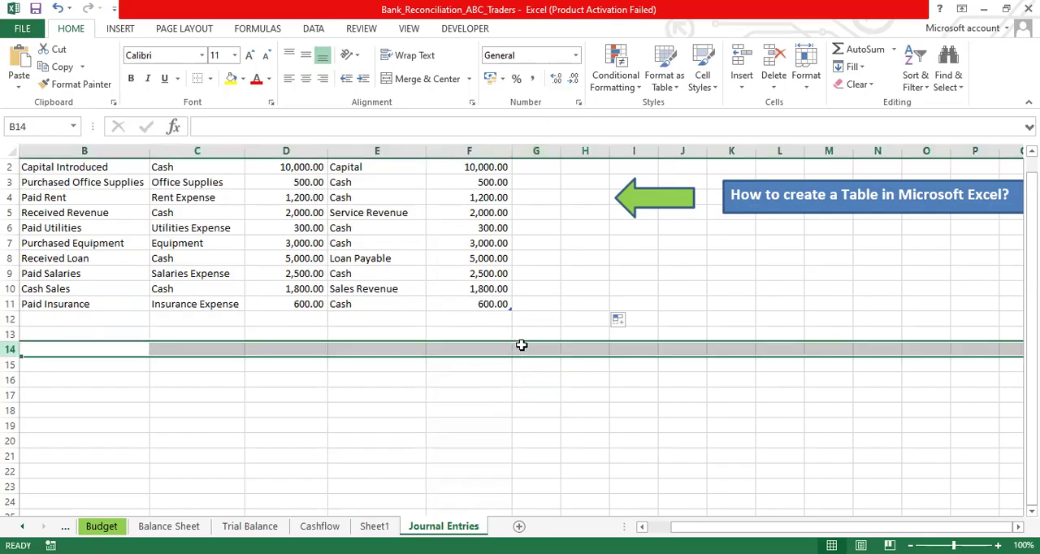
- Apply All Borders to the empty range G14:L22 below the journal entries
click(528, 347)
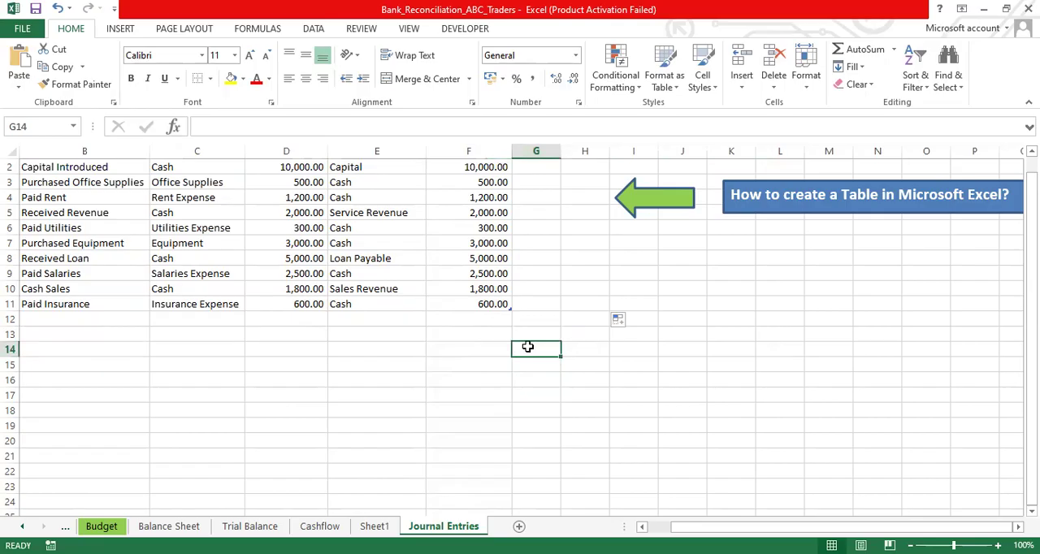
drag(528, 347, 788, 463)
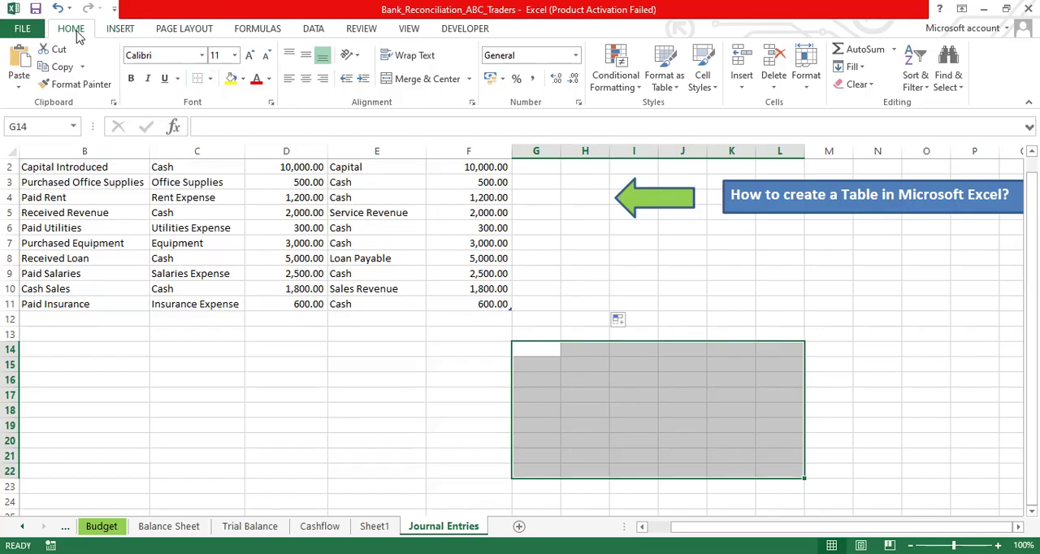
click(211, 82)
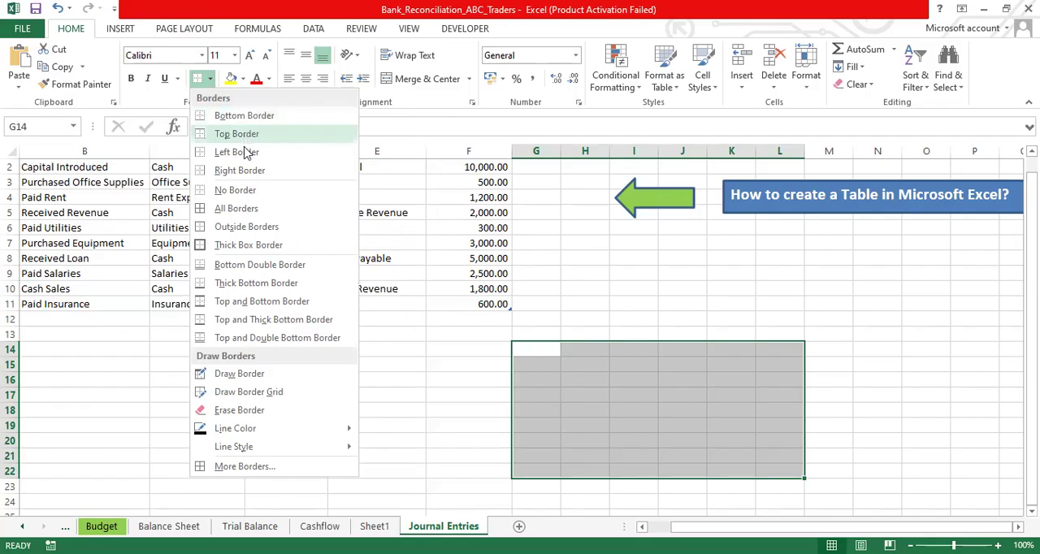
click(247, 212)
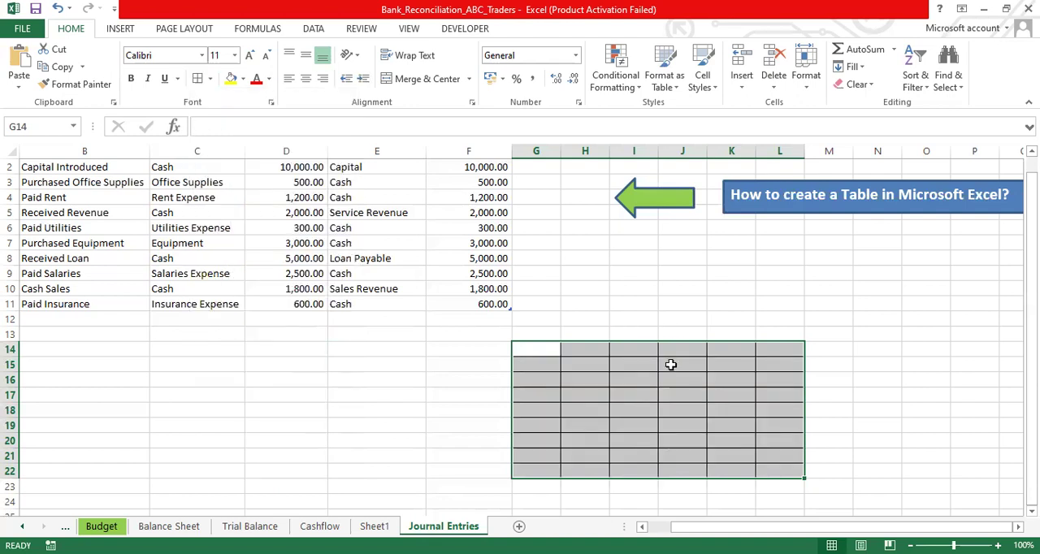
click(690, 321)
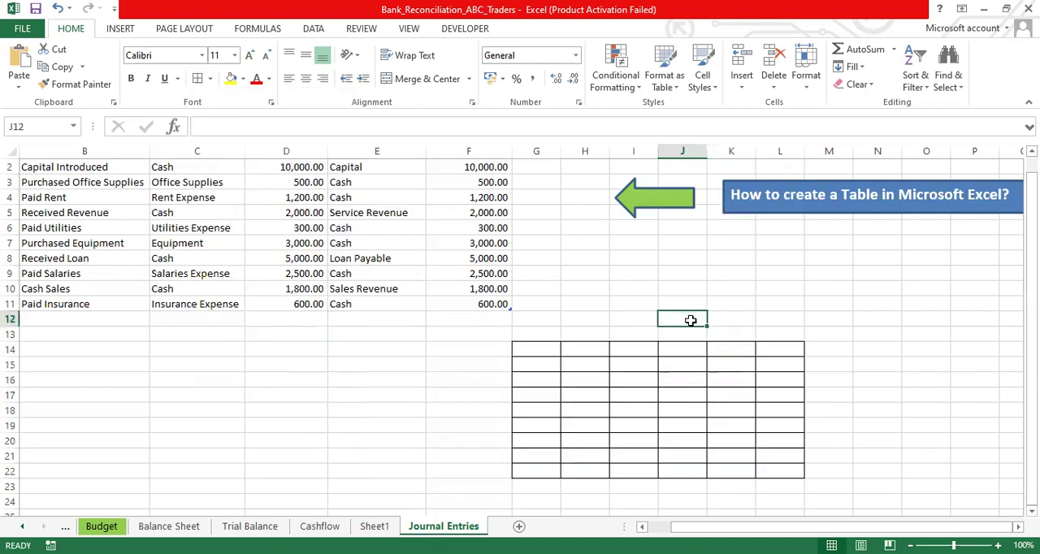
- Enter the column headers Name, Class, Section, Mark and Percentage in cells G14 to K14
click(537, 347)
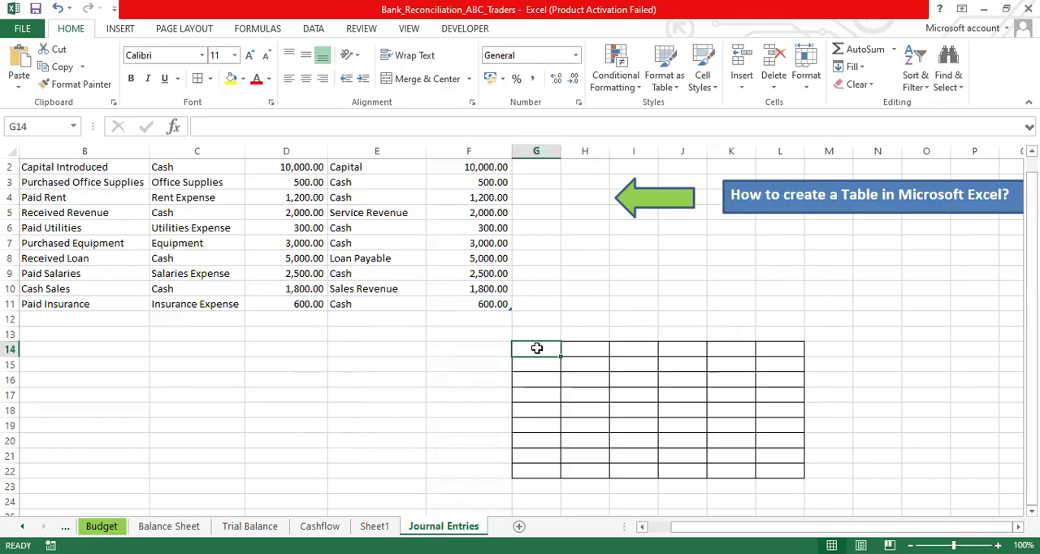
text(Name)
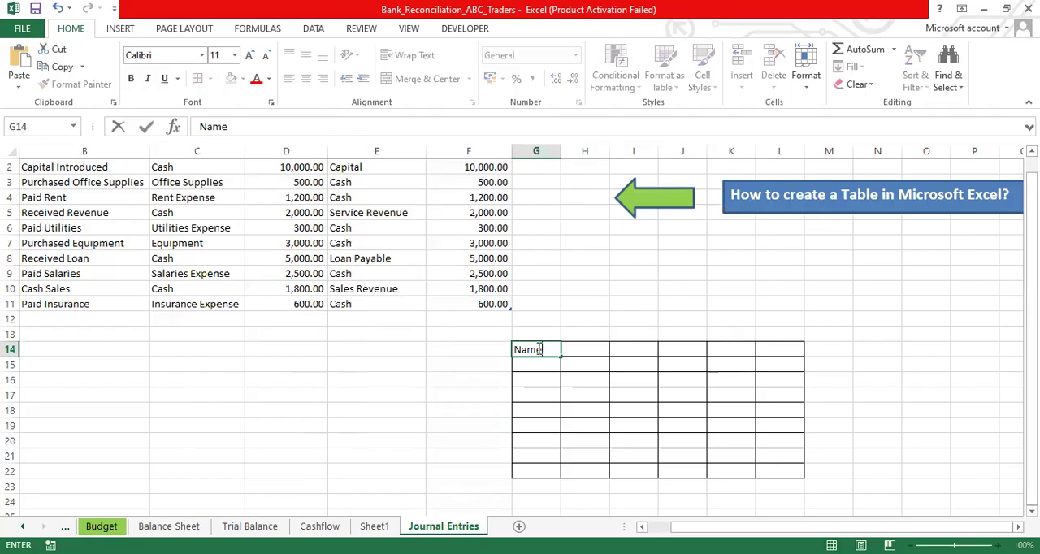
key(Tab)
text(Class)
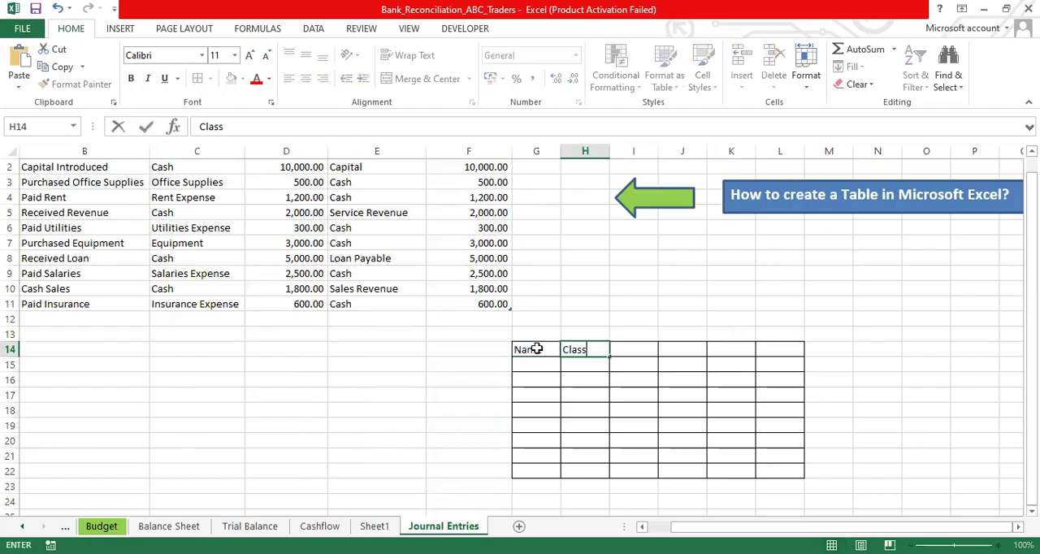
key(Tab)
text(Section)
key(Tab)
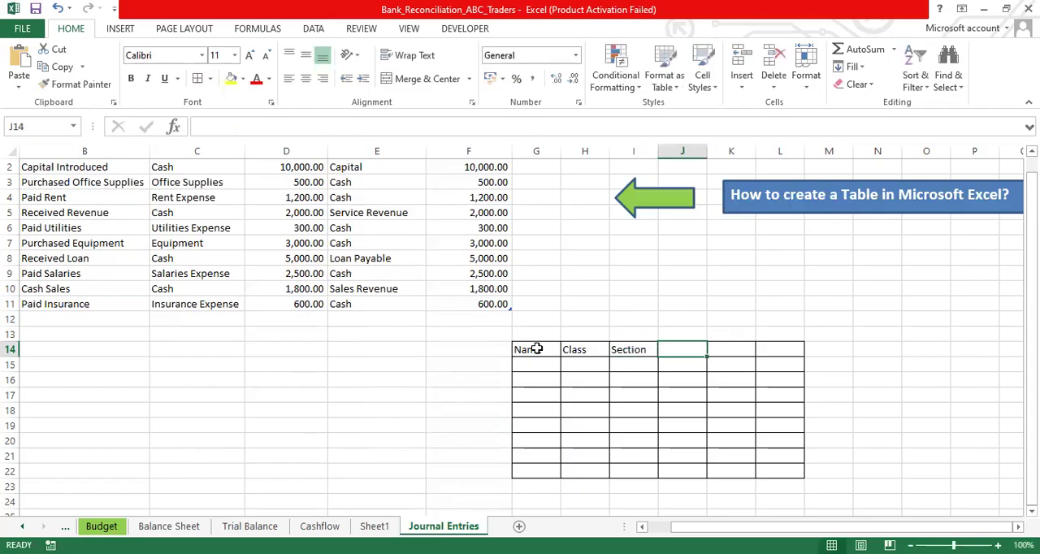
text(Mark)
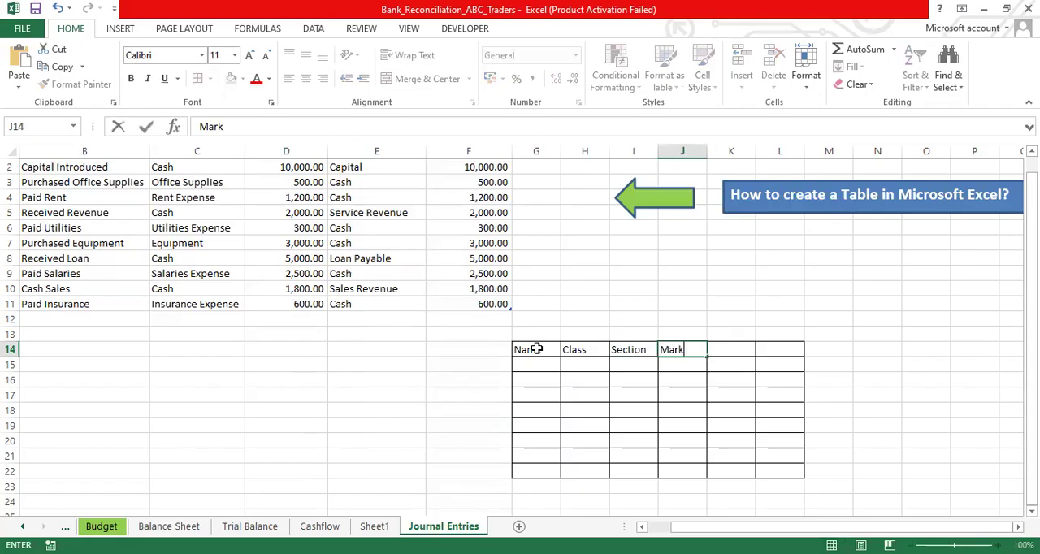
key(Tab)
text(Per)
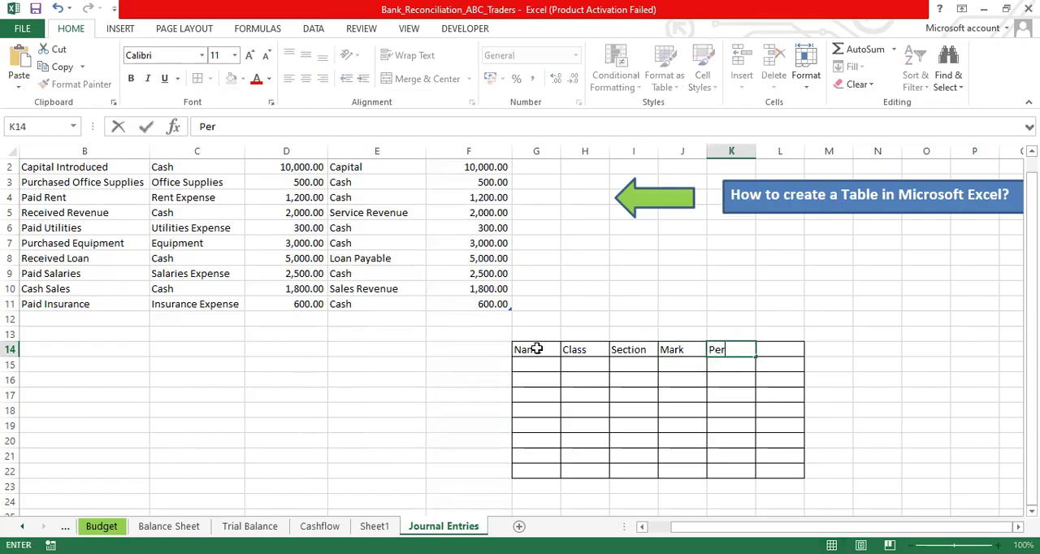
text(centage)
key(Tab)
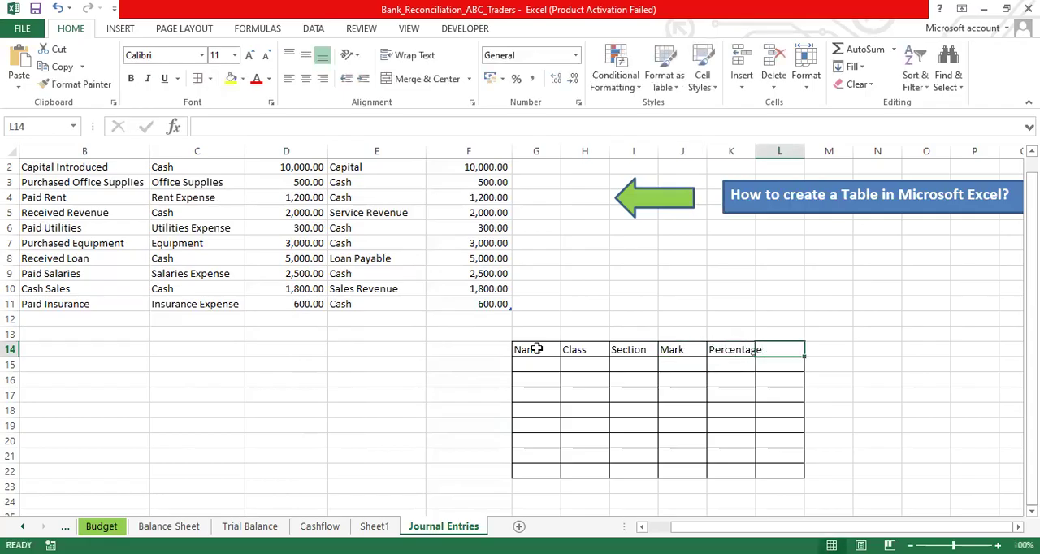
- Widen column K so that the Percentage header fits inside its cell
click(725, 151)
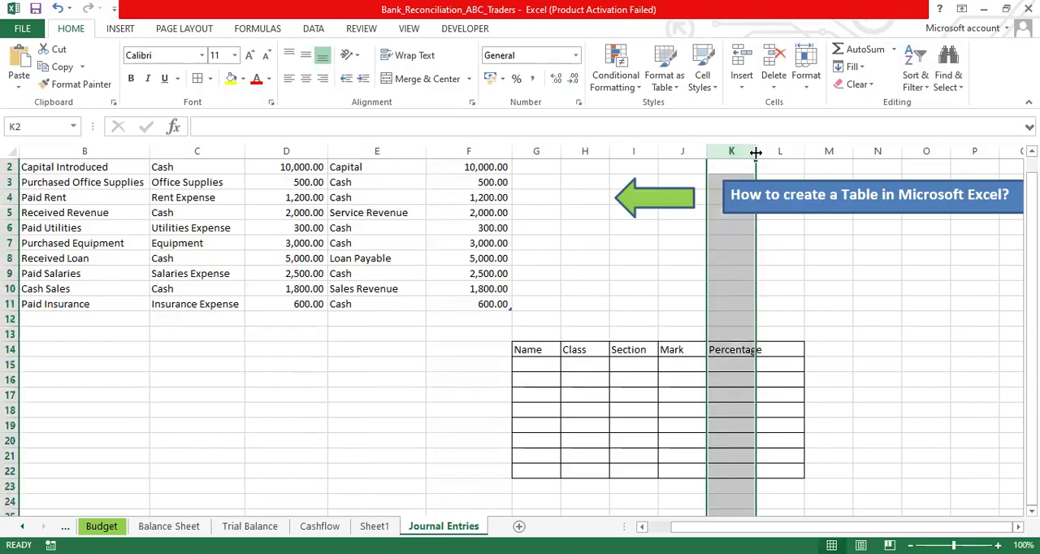
drag(755, 151, 766, 152)
click(802, 346)
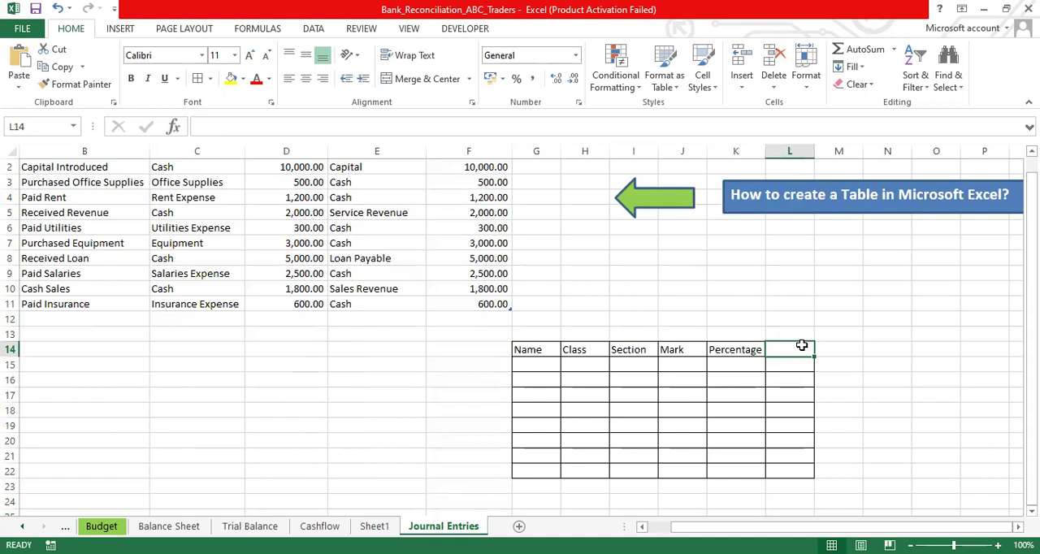
text(R)
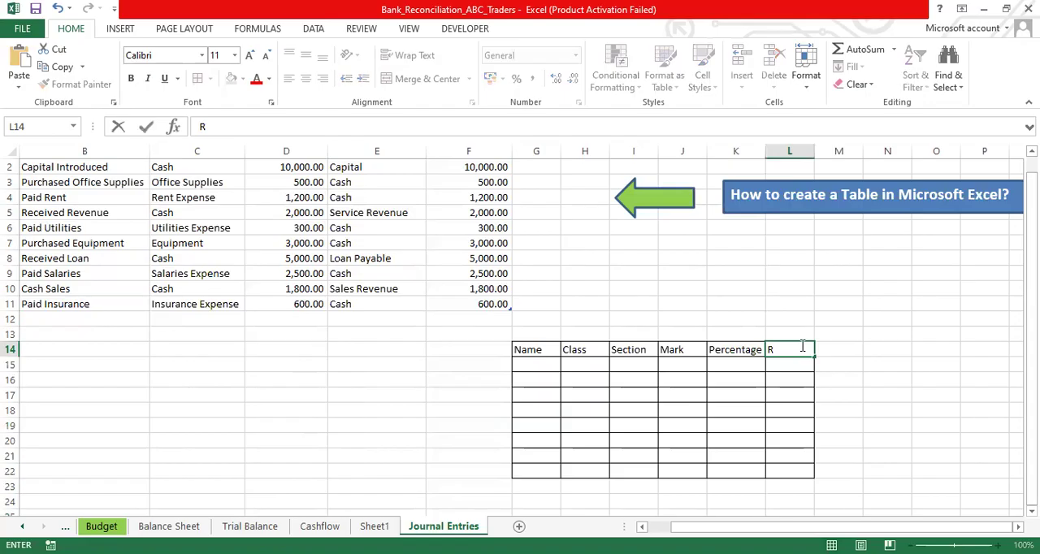
key(BackSpace)
- Enter ABC in cell G15 as the first entry under the Name header
click(529, 359)
text(ABC)
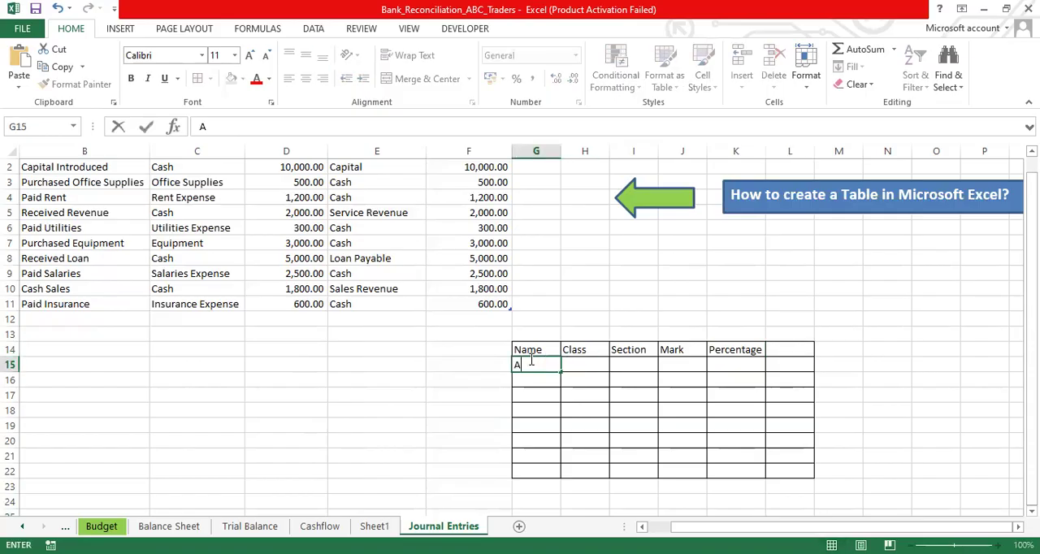
key(Return)
key(Return)
key(Return)
key(Return)
key(Return)
key(Return)
key(Return)
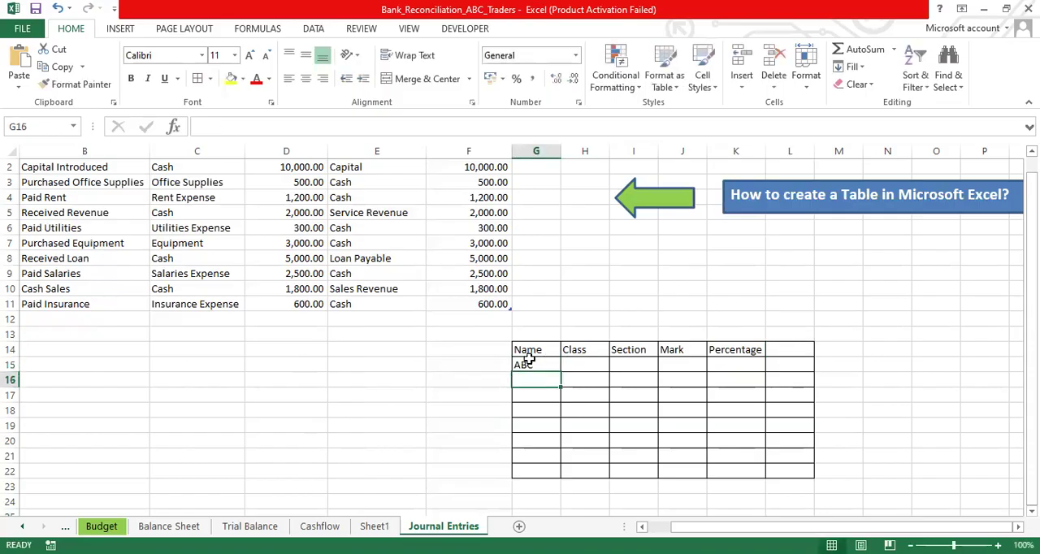
key(Down)
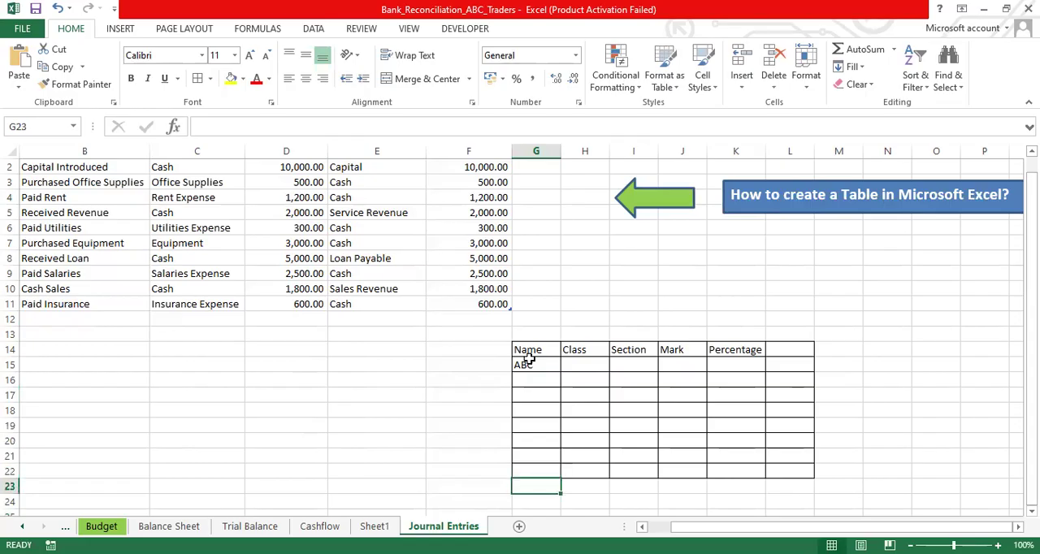
key(Up)
key(Up)
key(Up)
key(Up)
key(Up)
key(Up)
key(Up)
key(Up)
key(Up)
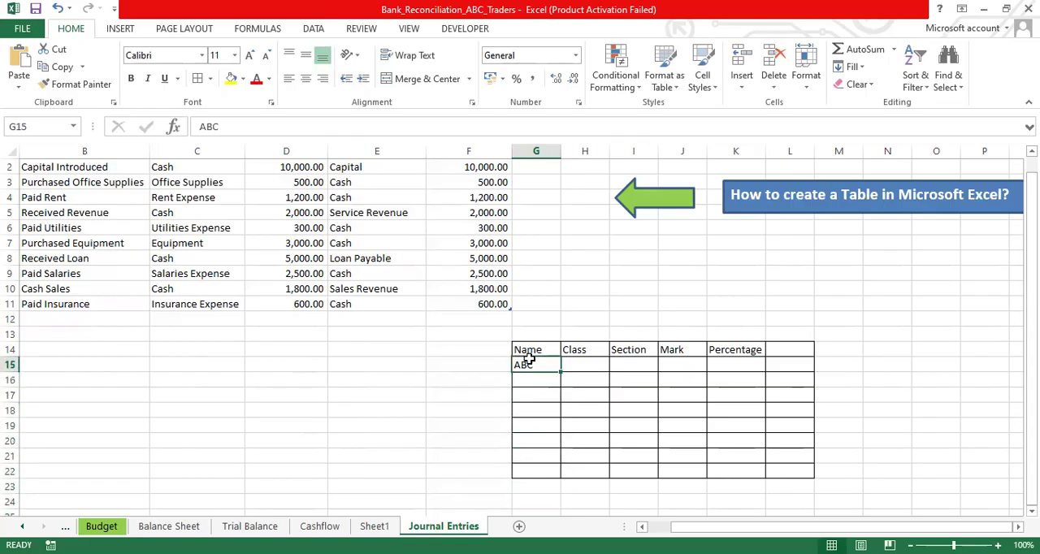
key(Down)
key(Delete)
- Undo all edits to the bordered table, back to the blank, unbordered range G14:L22
key(ctrl+z)
key(ctrl+z)
key(ctrl+z)
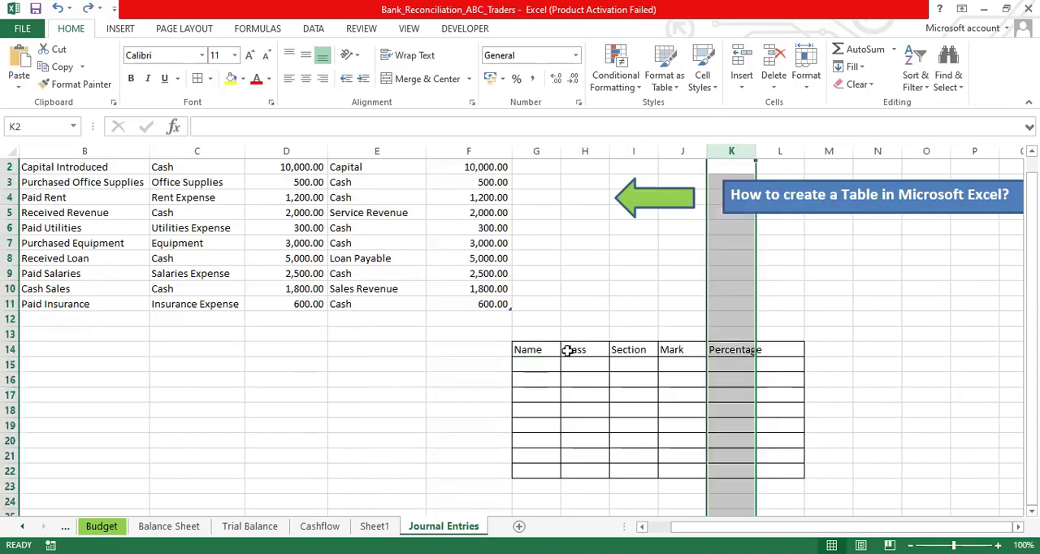
key(ctrl+z)
key(ctrl+z)
key(ctrl+z)
key(ctrl+z)
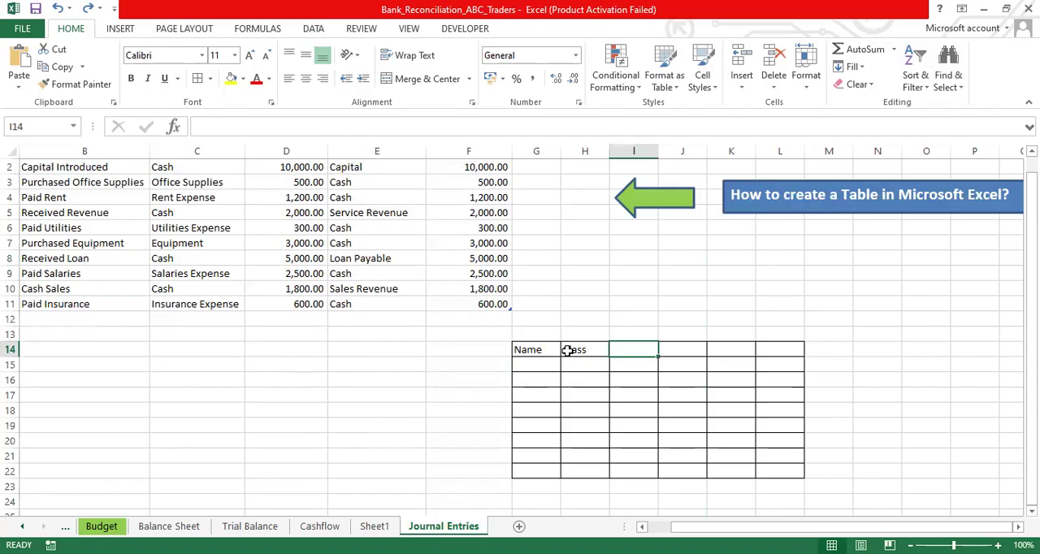
key(ctrl+z)
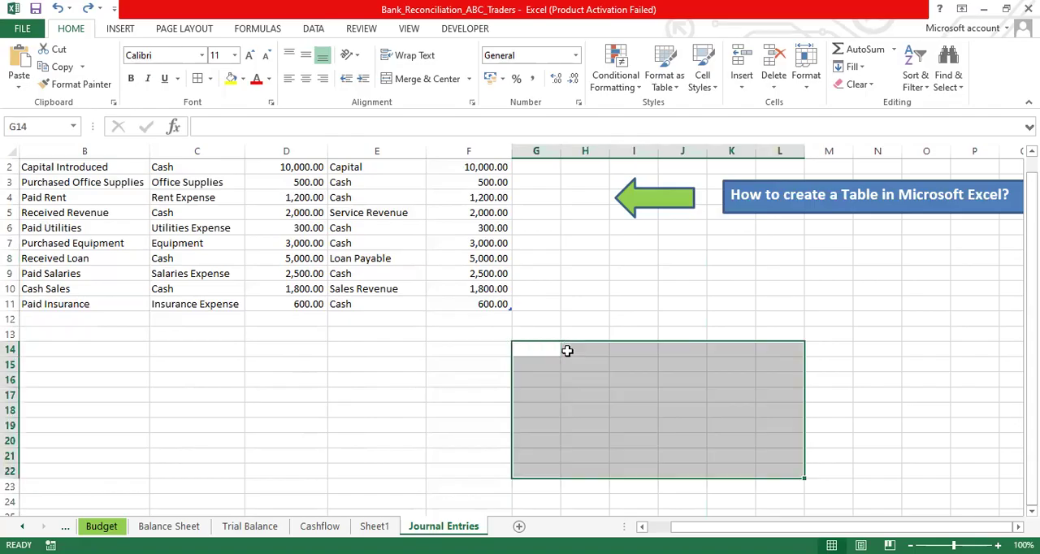
- Apply All Borders to the empty range G14:M23
click(591, 300)
click(539, 349)
drag(593, 394, 827, 483)
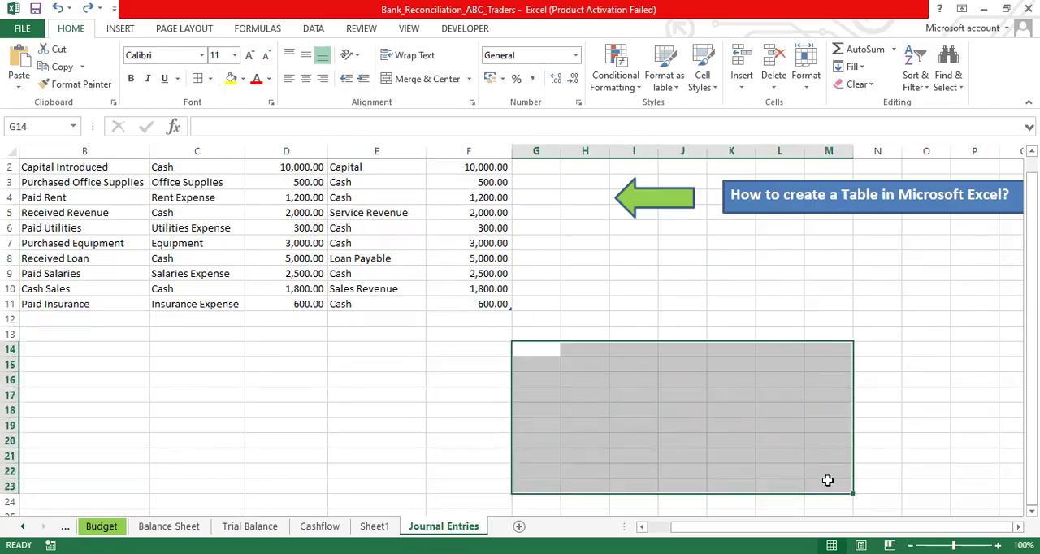
click(209, 79)
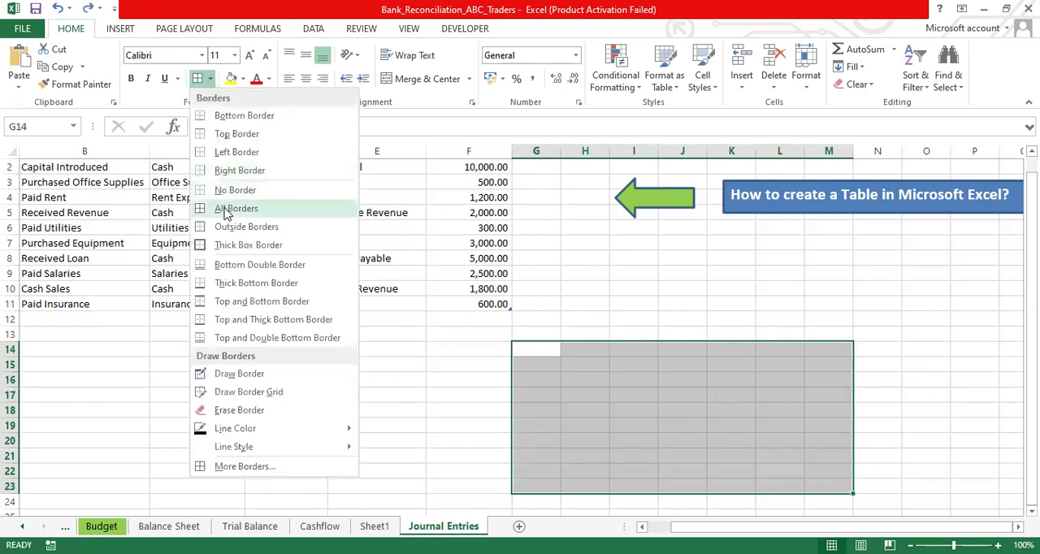
click(226, 210)
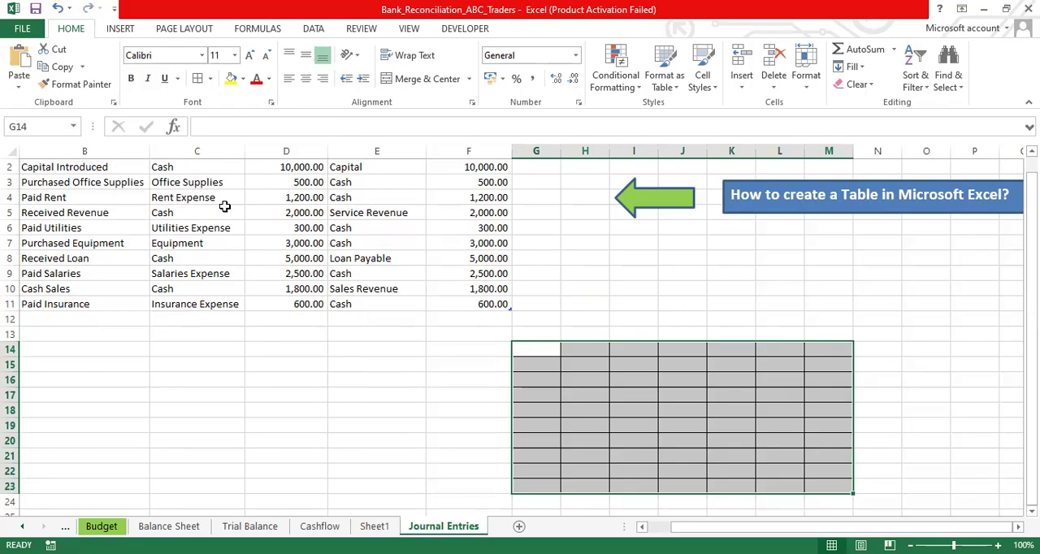
- Remove the borders from G14:M23 with the No Border option
click(209, 79)
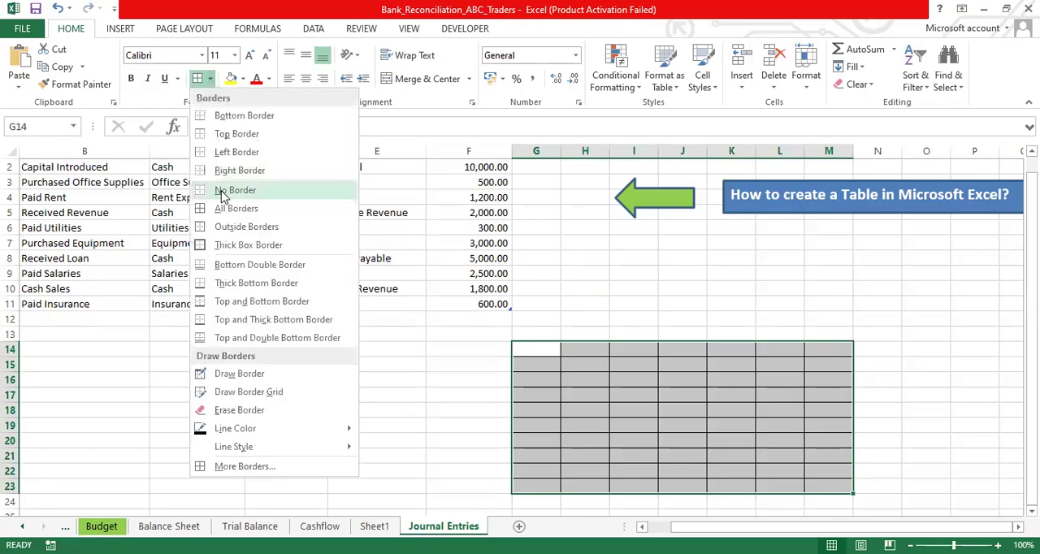
click(223, 192)
click(614, 352)
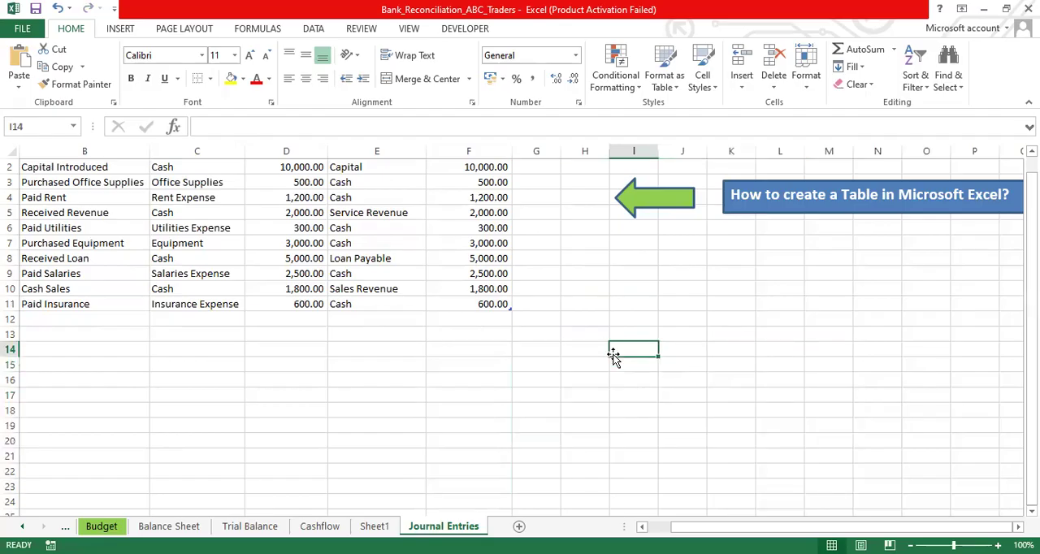
- Select the range G13:M22 and examine the available border options without applying one
drag(547, 335, 815, 472)
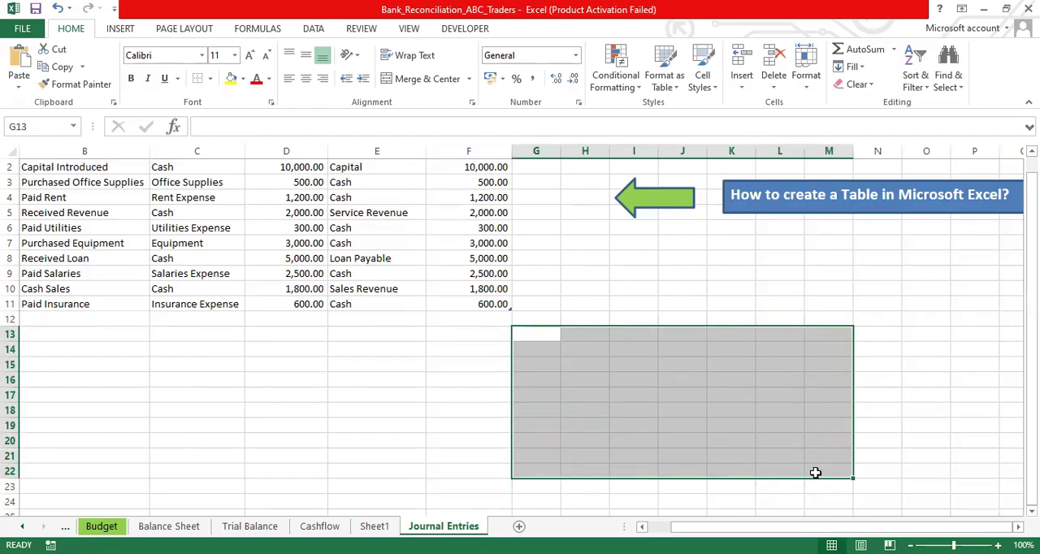
click(211, 79)
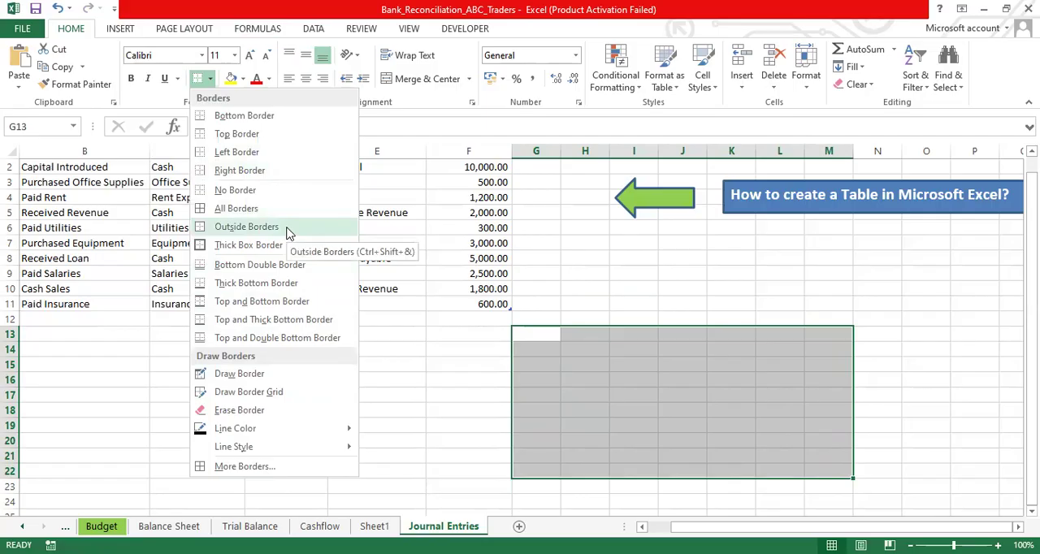
click(474, 423)
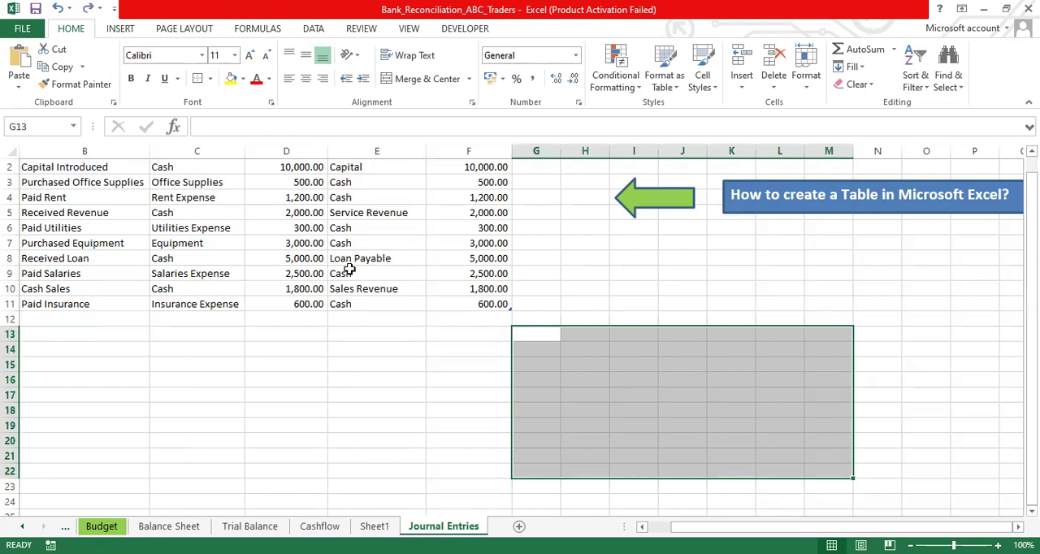
- Examine the journal entries table's header row, its Description and Account Debited columns, and the Paid Insurance row
click(574, 350)
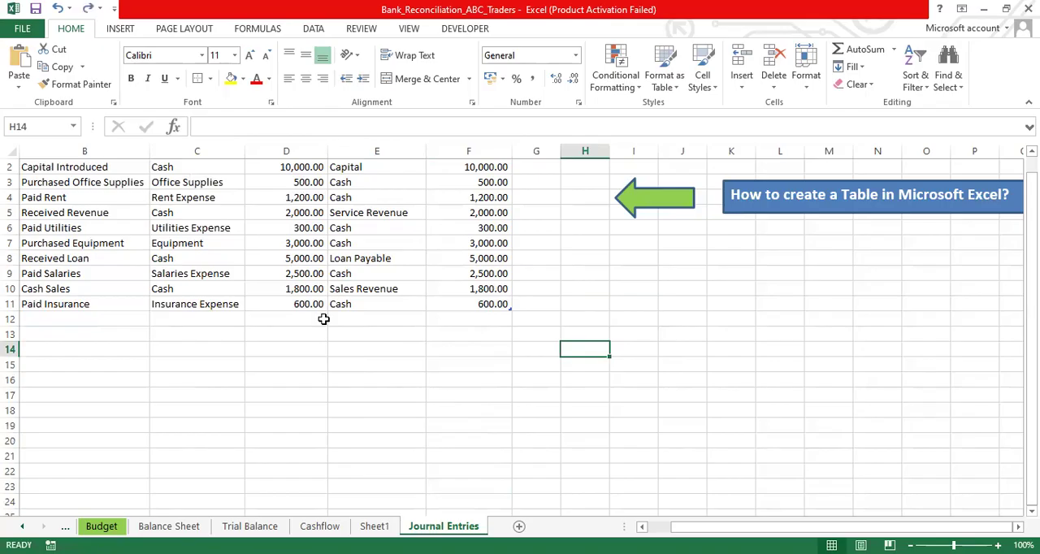
click(49, 166)
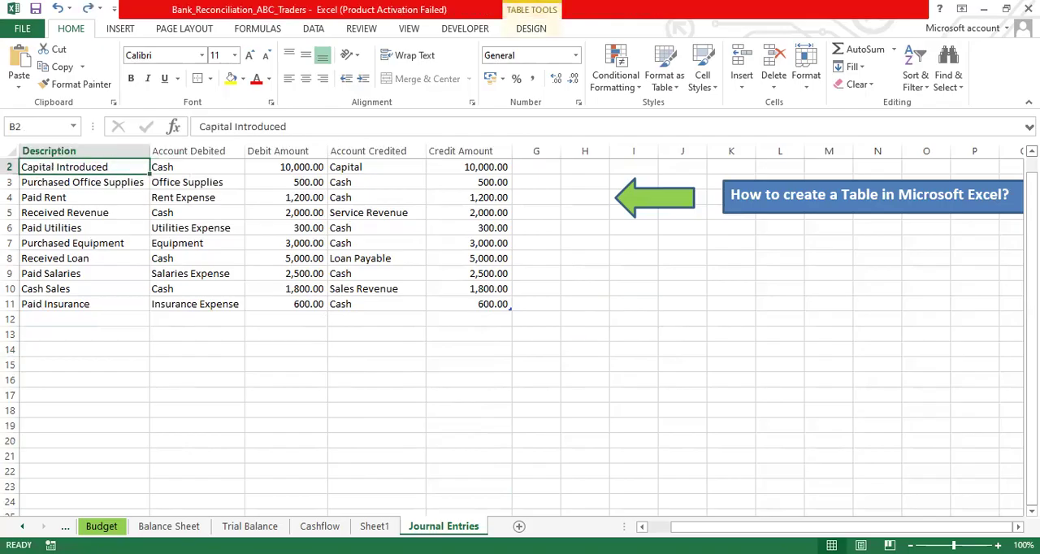
click(1032, 151)
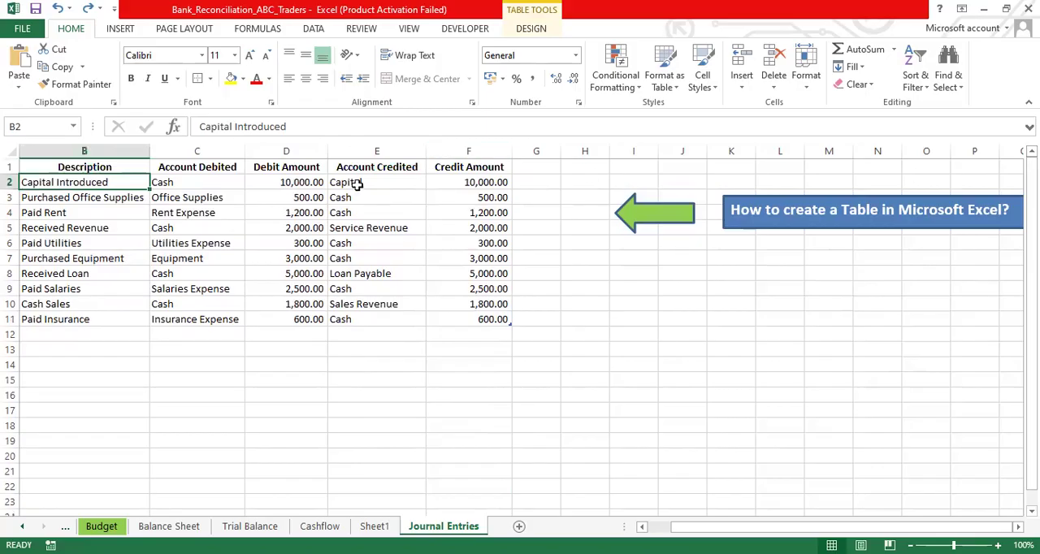
click(88, 165)
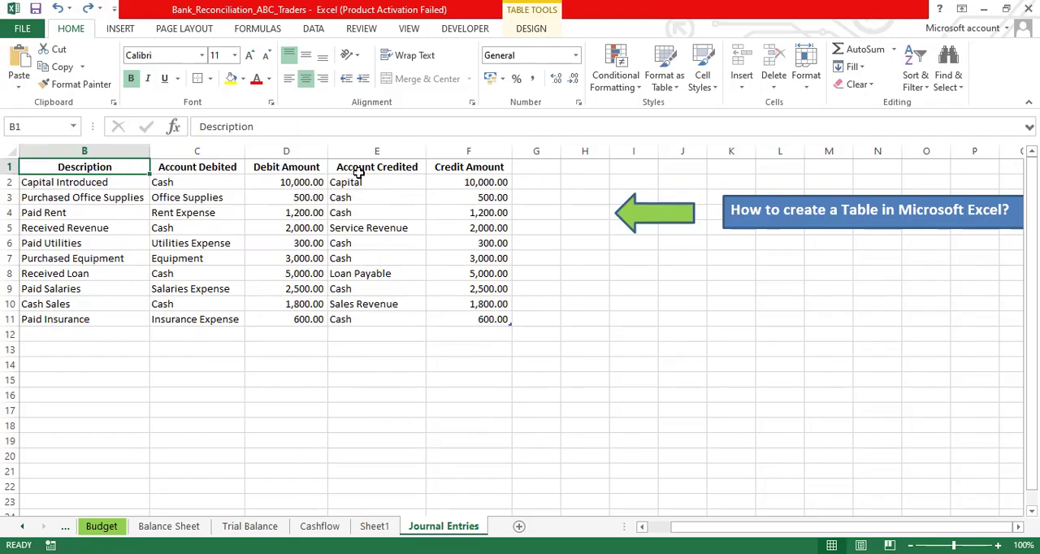
click(453, 172)
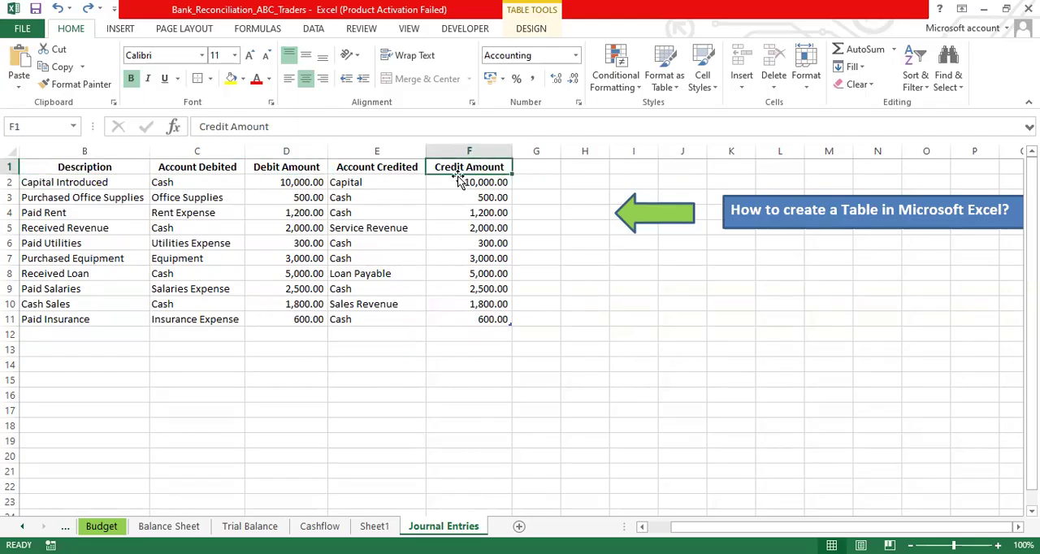
click(70, 155)
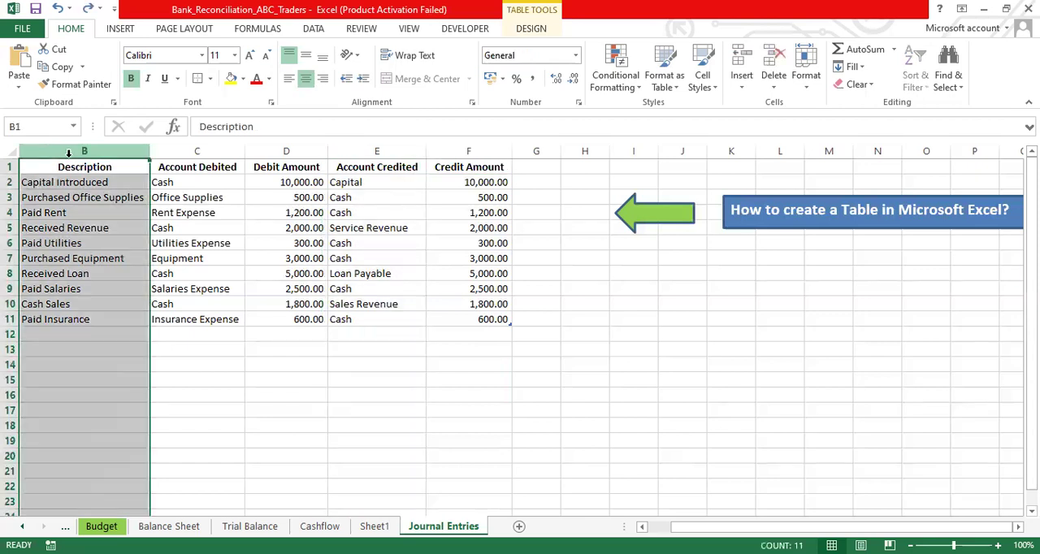
click(197, 147)
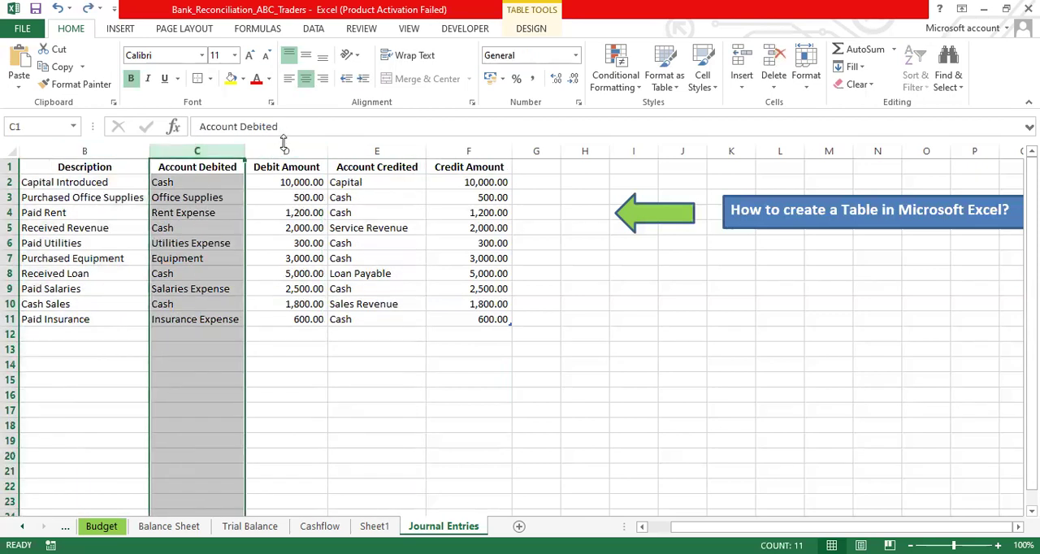
click(19, 321)
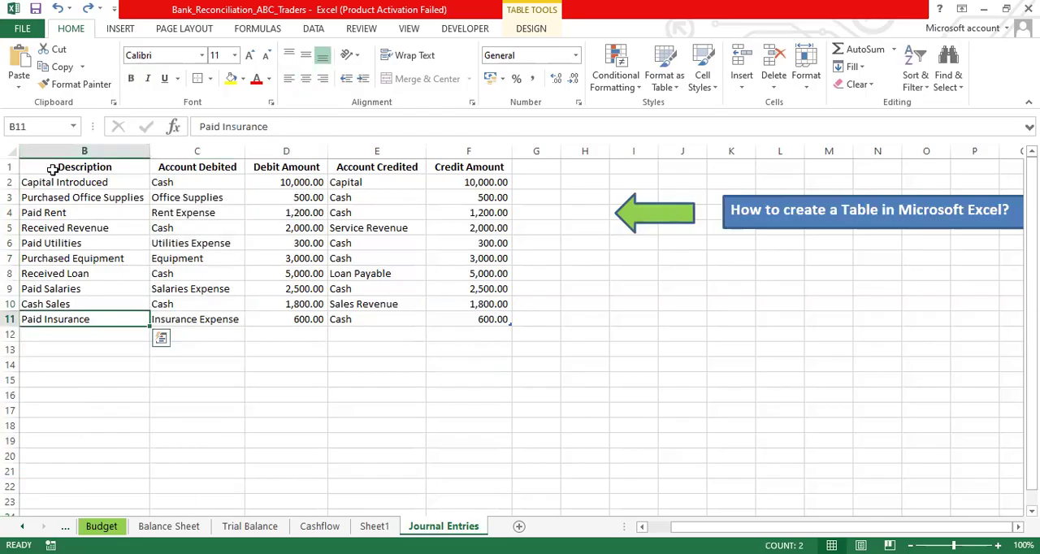
- Highlight the journal entries range B1:F11, headers included, and clear the selection
drag(31, 166, 461, 318)
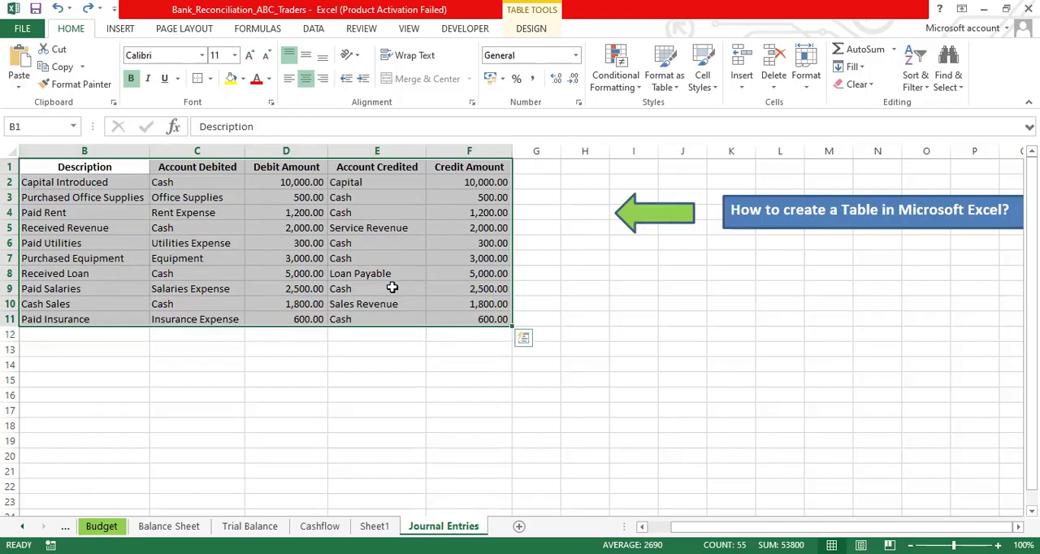
click(46, 169)
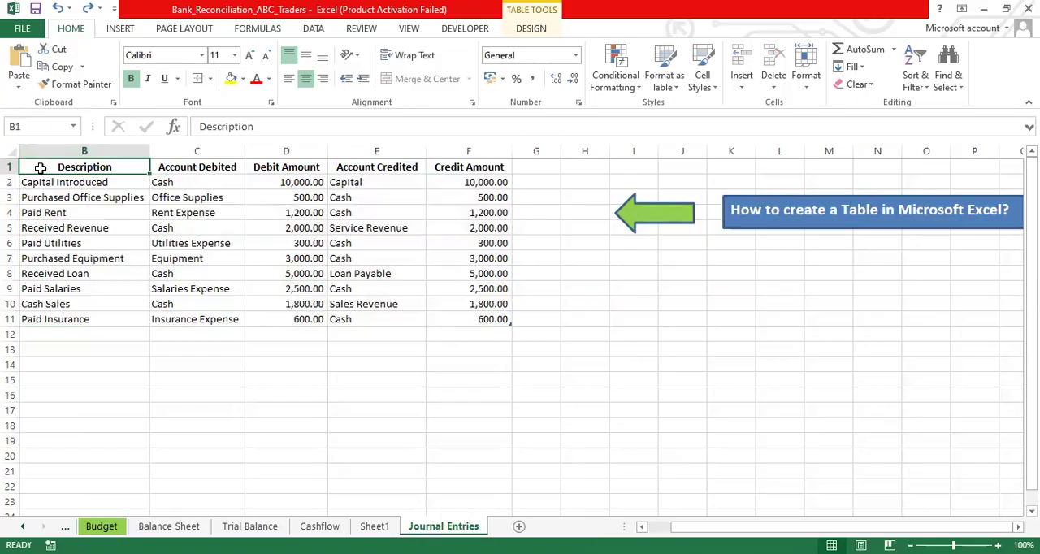
drag(40, 168, 478, 322)
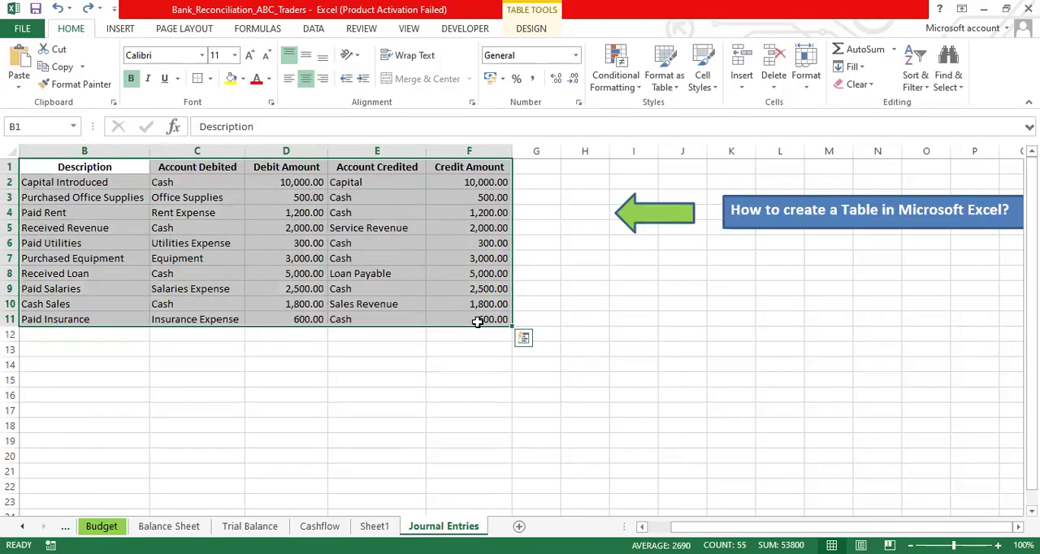
click(201, 248)
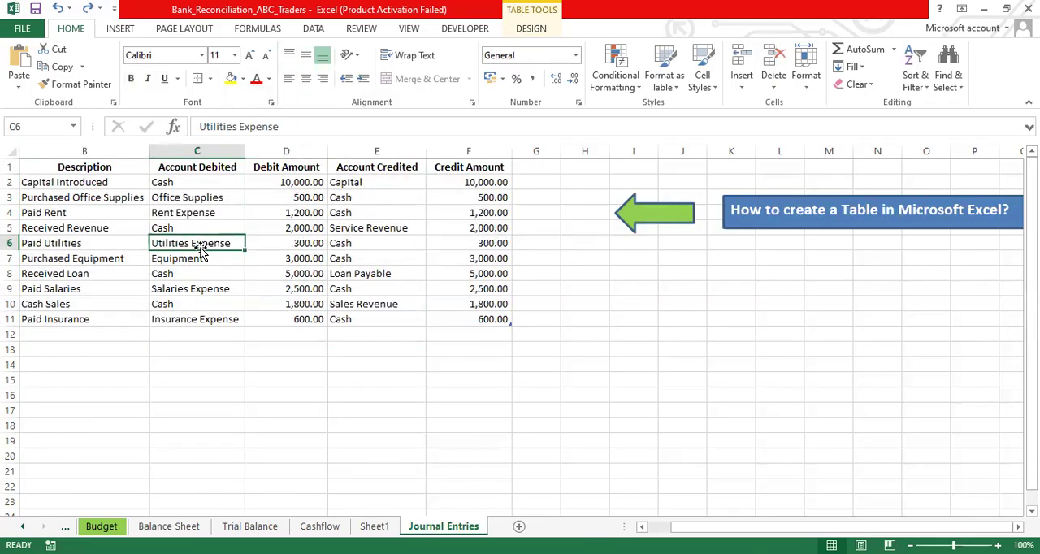
- Select all the table data starting from the Capital Introduced cell, and the whole table starting from the Description header
click(82, 182)
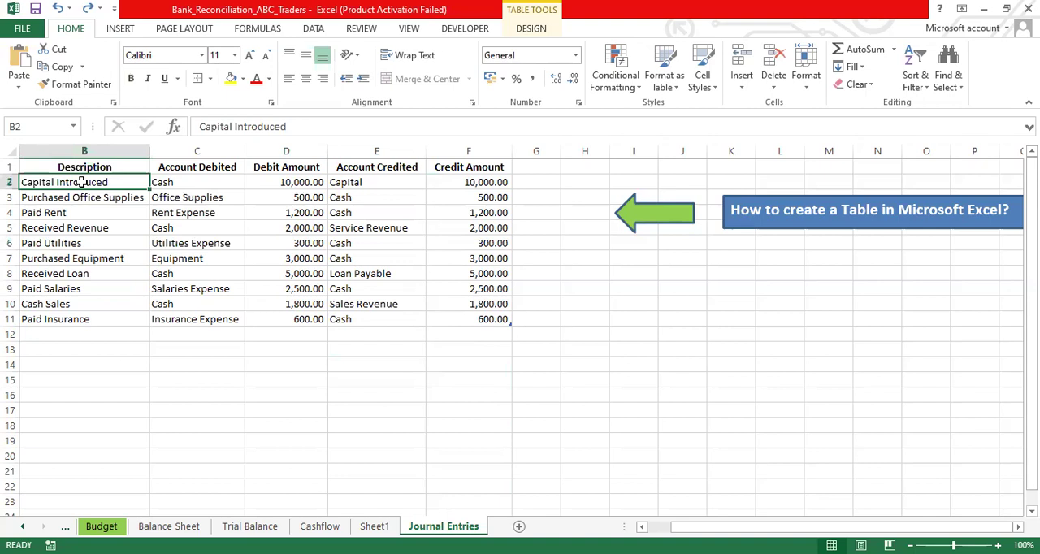
key(ctrl+a)
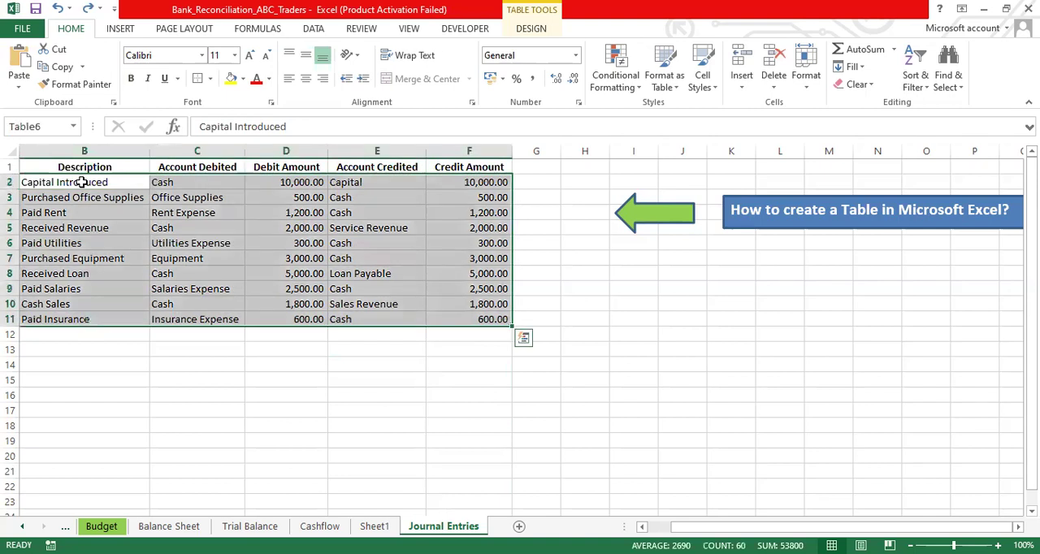
click(550, 184)
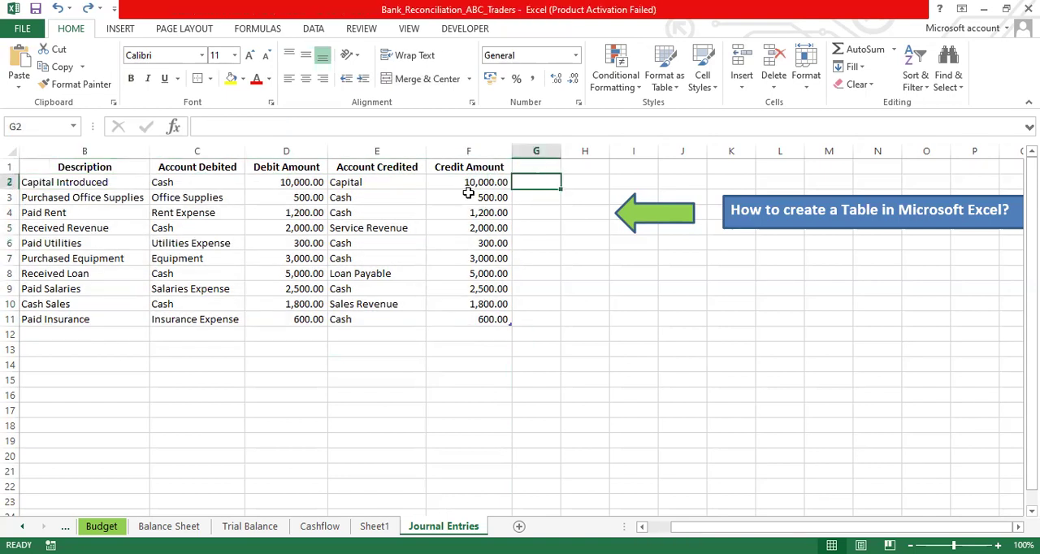
click(89, 154)
click(88, 167)
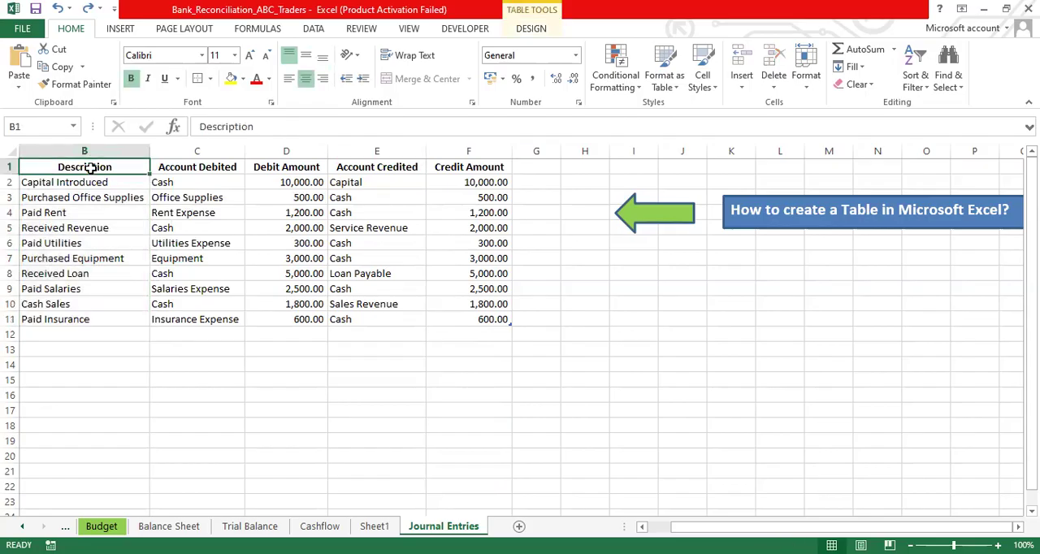
key(ctrl+a)
- Enter the note "Control +A" in cell J12
click(680, 332)
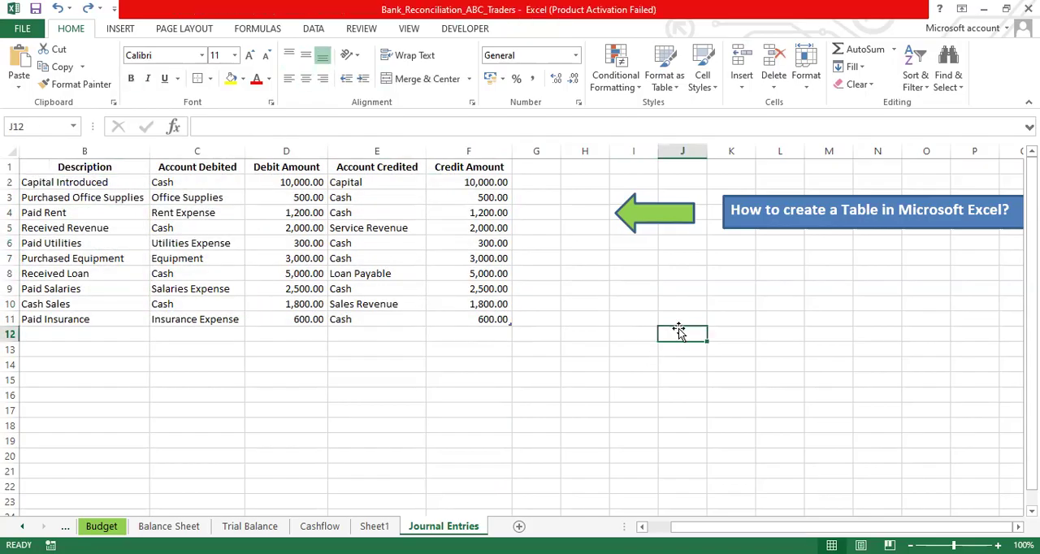
text(Control)
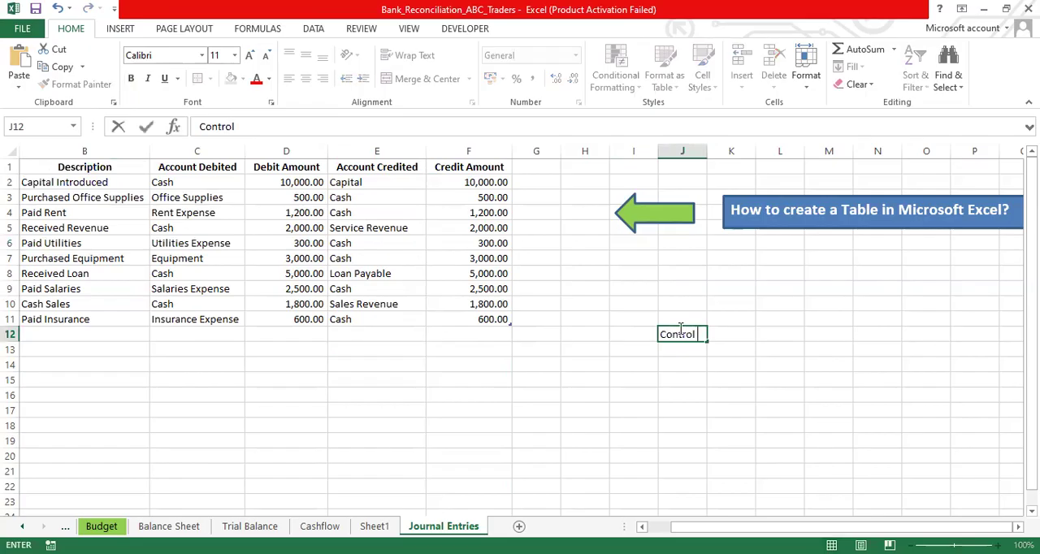
text(A)
key(BackSpace)
text(+A)
click(679, 351)
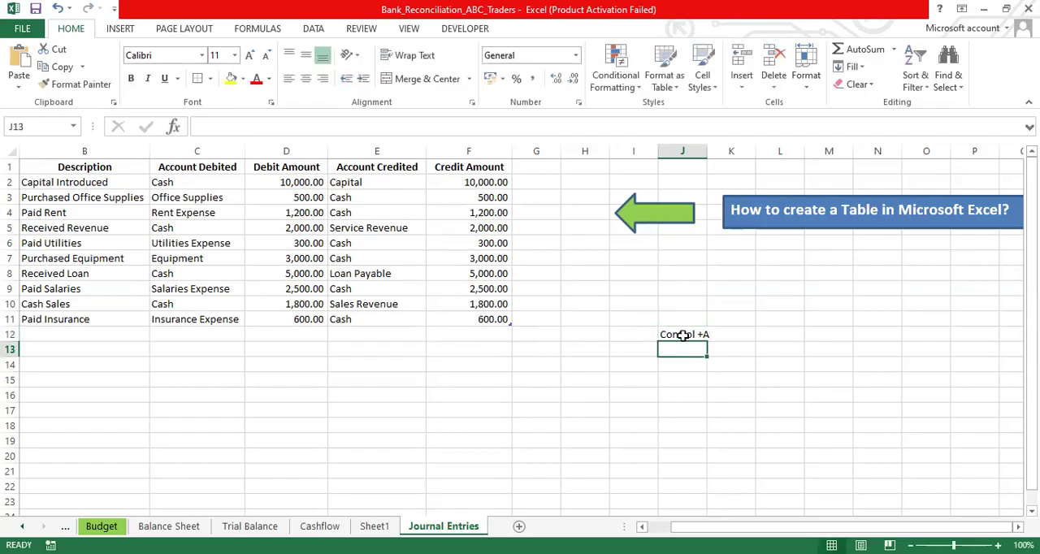
- Select the entire journal entries table starting from the Description header, and deselect it
click(43, 169)
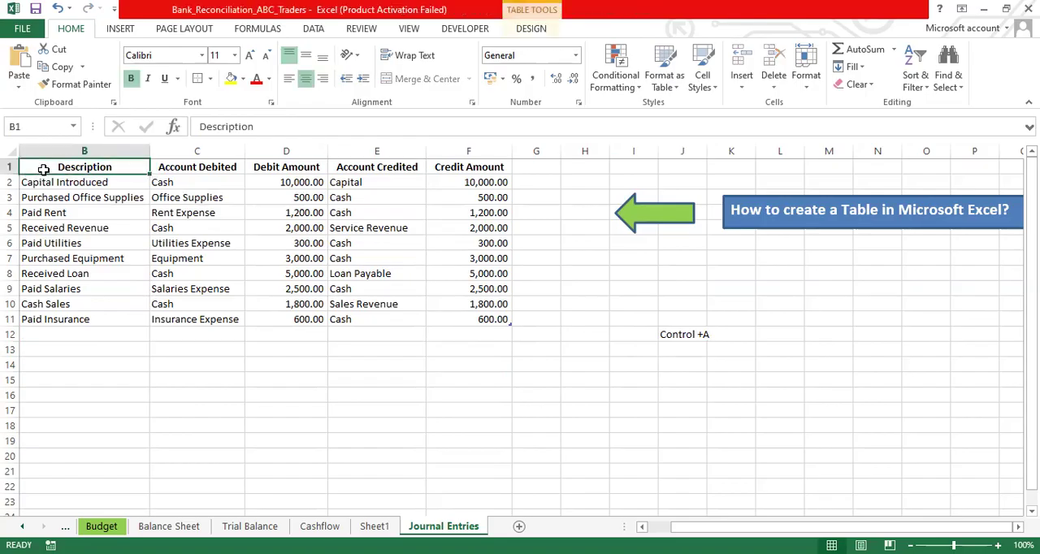
key(ctrl+a)
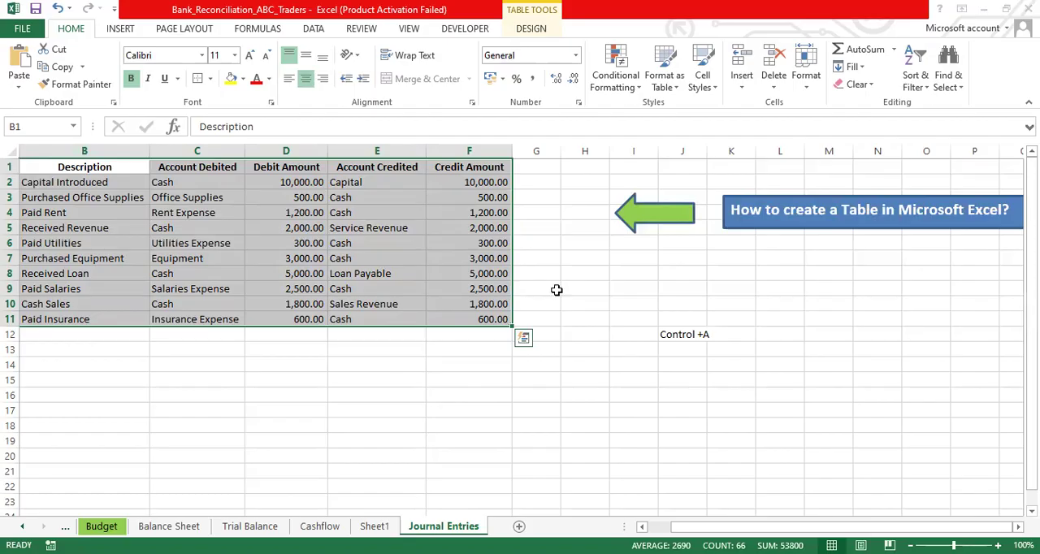
click(606, 319)
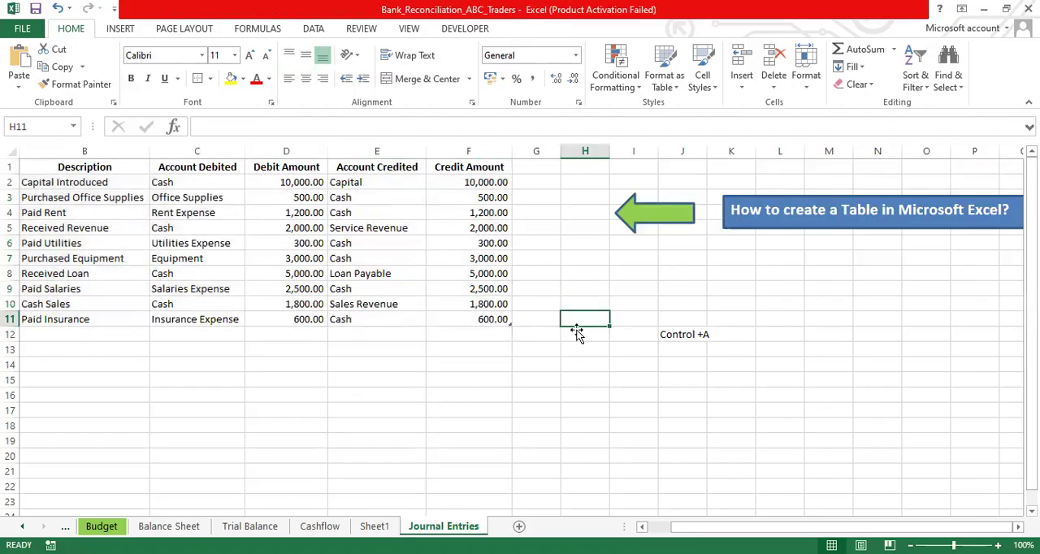
- Select all the table data from cell C3 and view the Quick Analysis formatting options without applying any
click(155, 198)
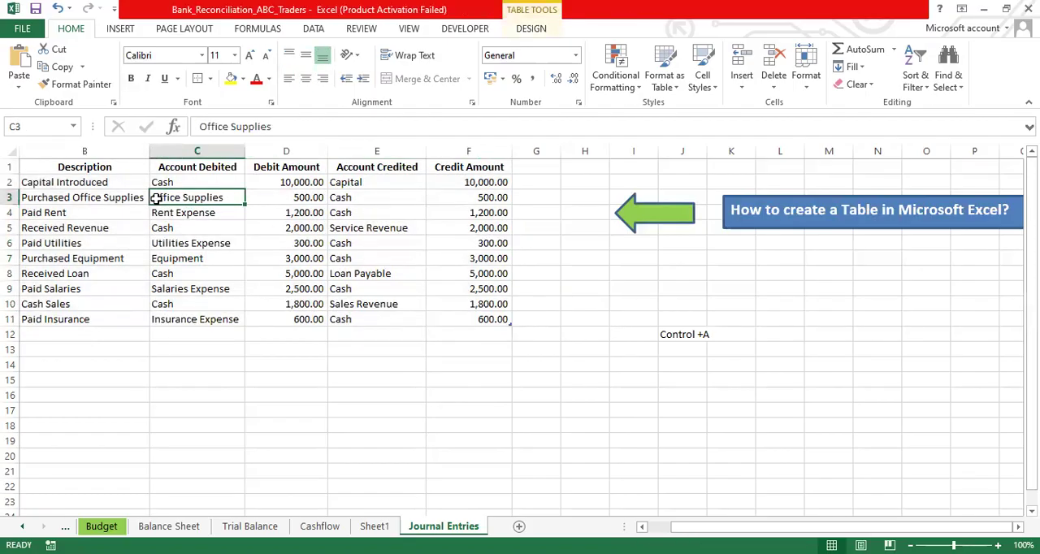
key(ctrl+a)
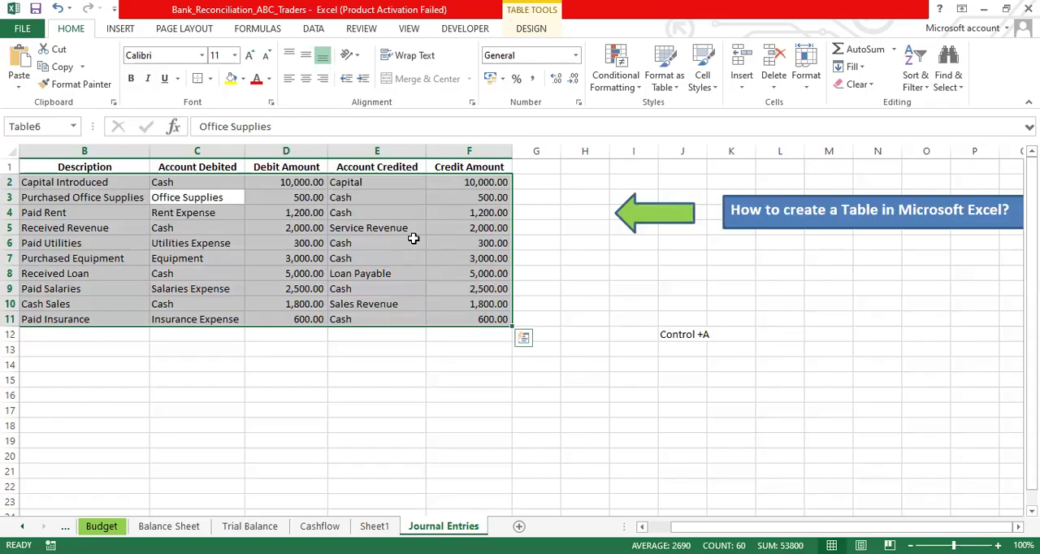
key(ctrl+q)
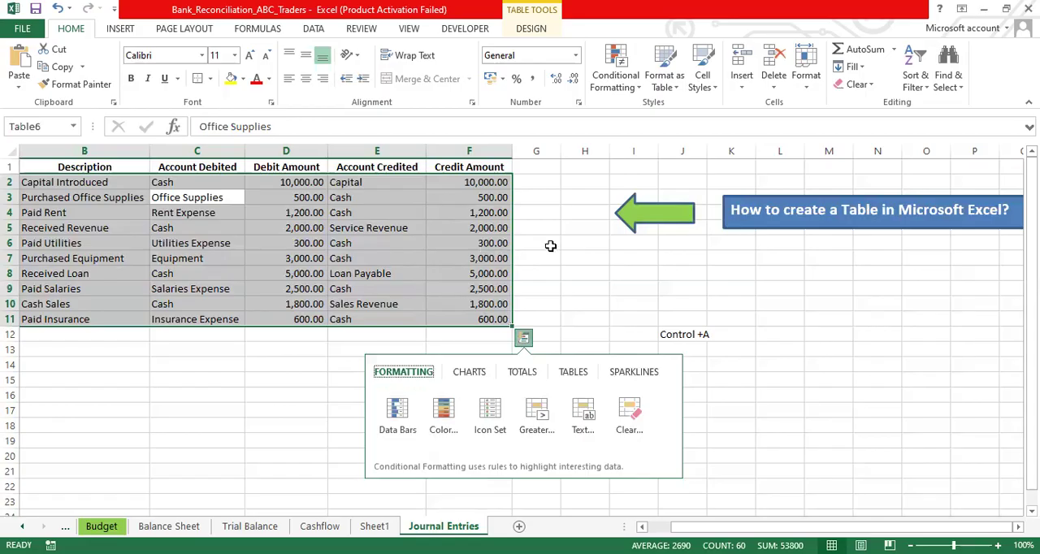
click(551, 245)
drag(468, 368, 641, 456)
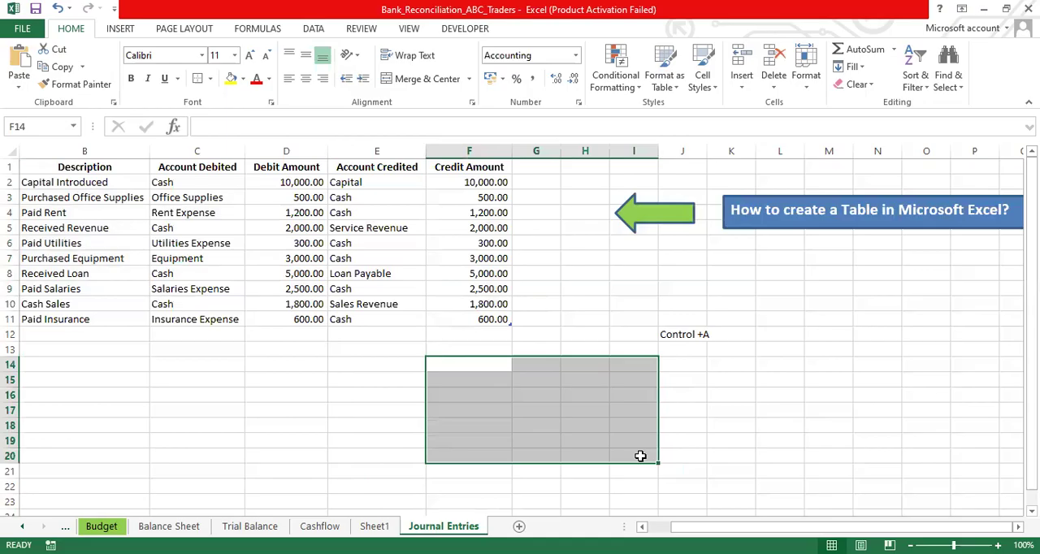
key(ctrl+t)
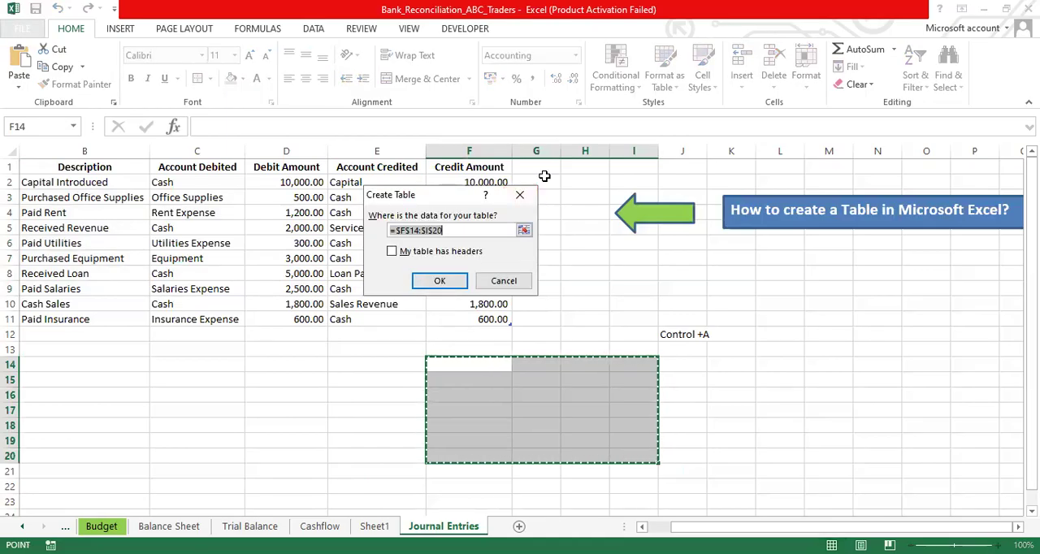
click(520, 195)
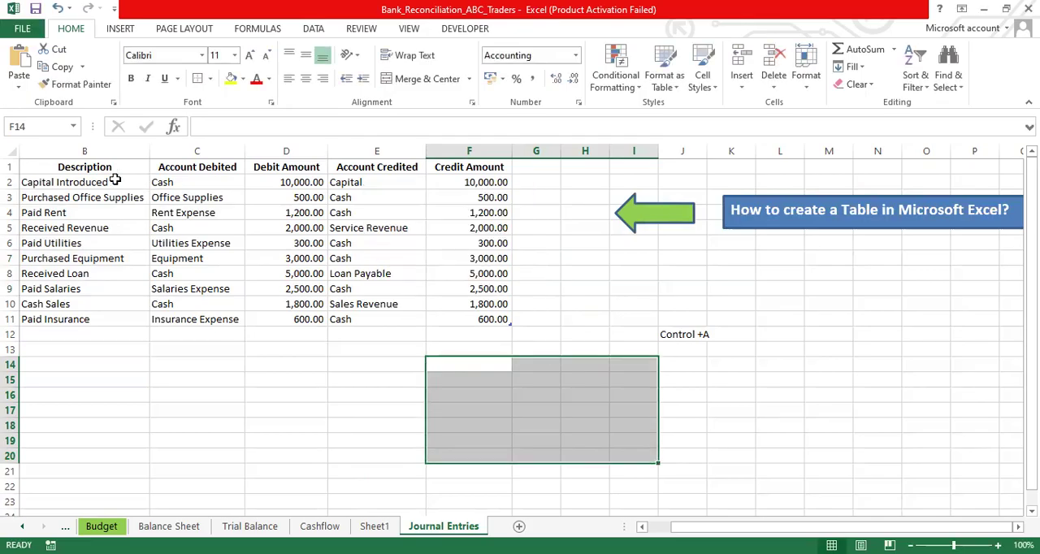
- Select the whole journal entries table again from its Description header, and clear the selection
click(62, 166)
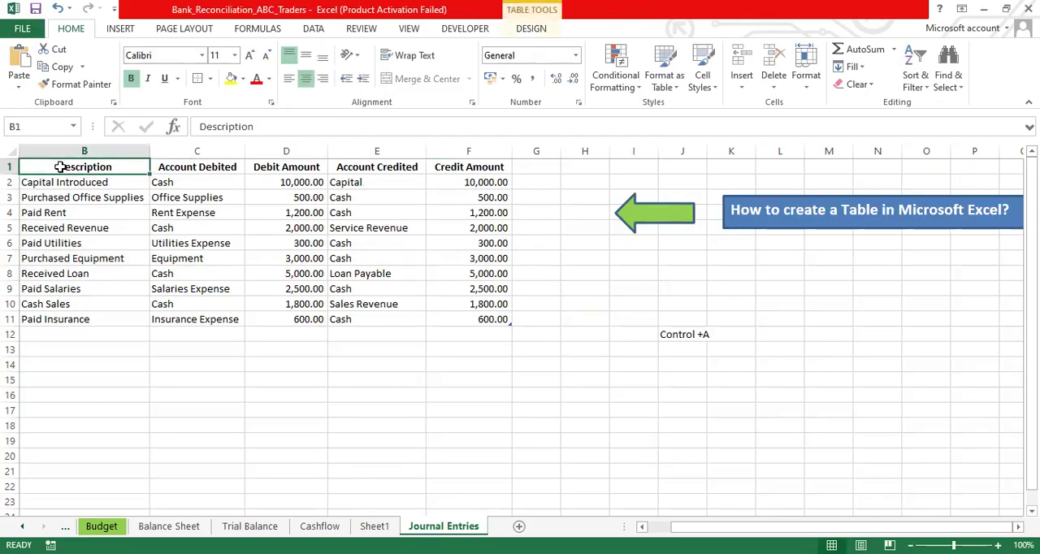
key(ctrl+a)
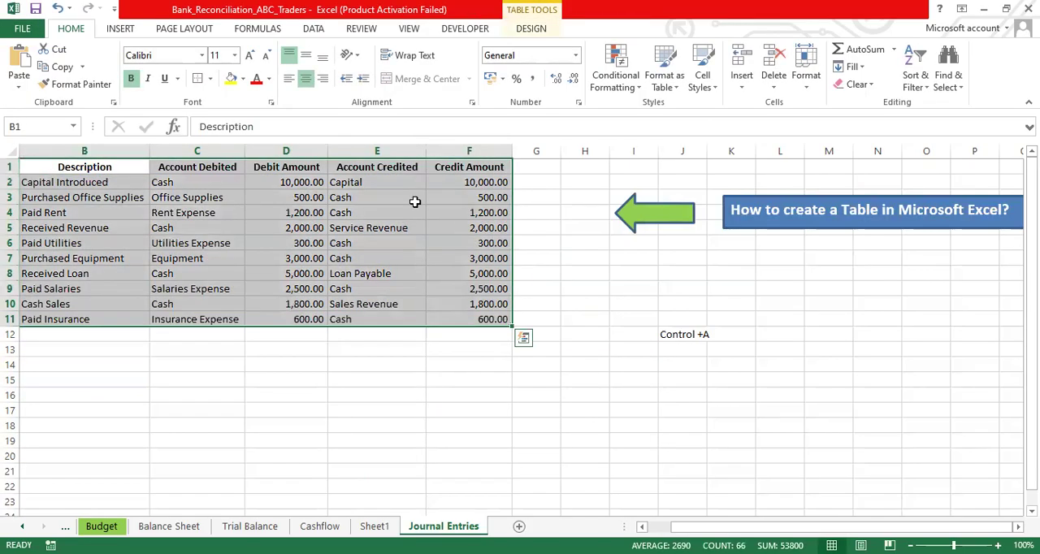
click(684, 291)
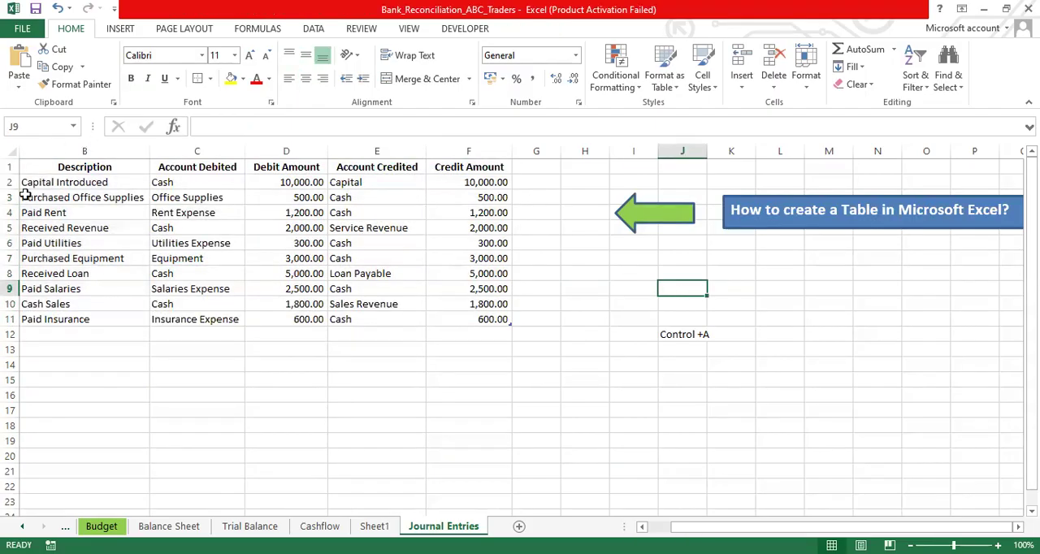
- Select the complete journal entries table with its headers and move it so its Date header sits in C8
click(43, 166)
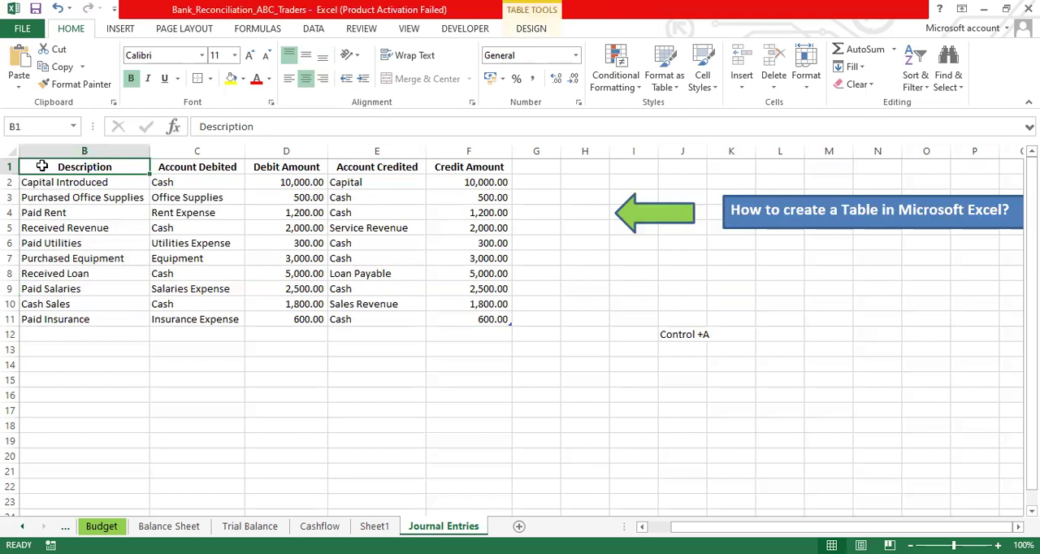
key(ctrl+shift+Right)
key(ctrl+shift+Down)
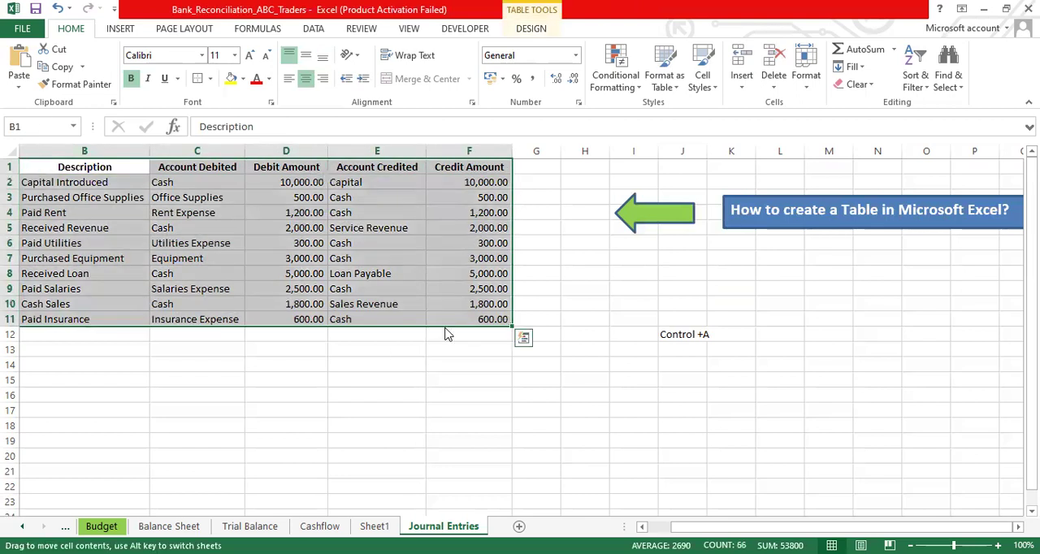
drag(445, 329, 499, 427)
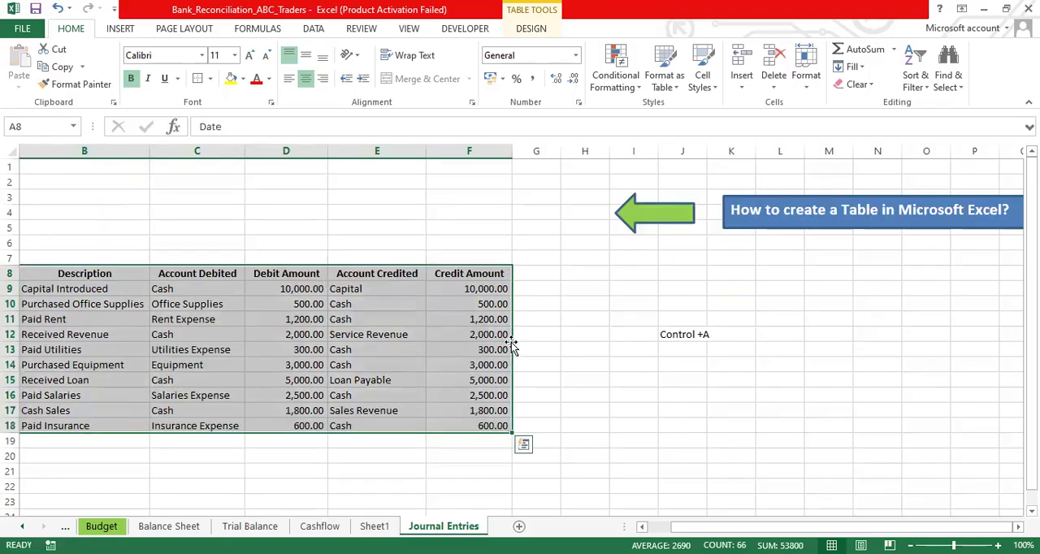
drag(514, 348, 675, 334)
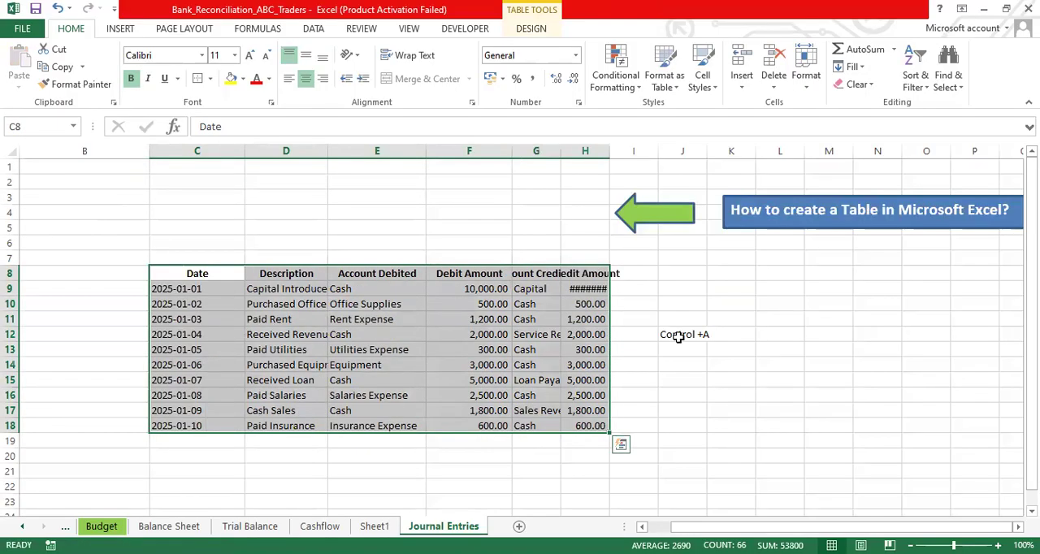
- AutoFit the Credit Amount column H to the width of its contents
click(588, 148)
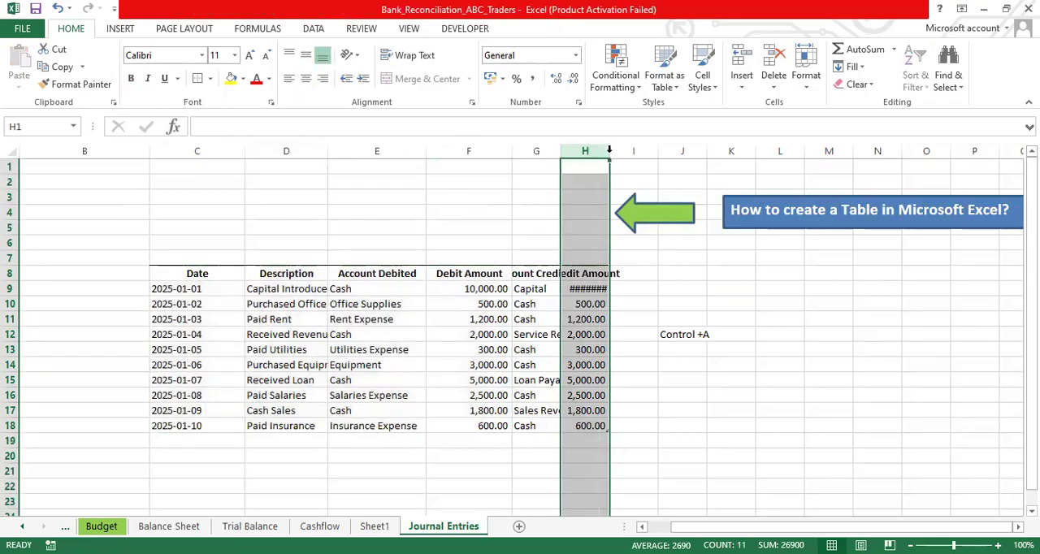
double_click(609, 151)
click(606, 350)
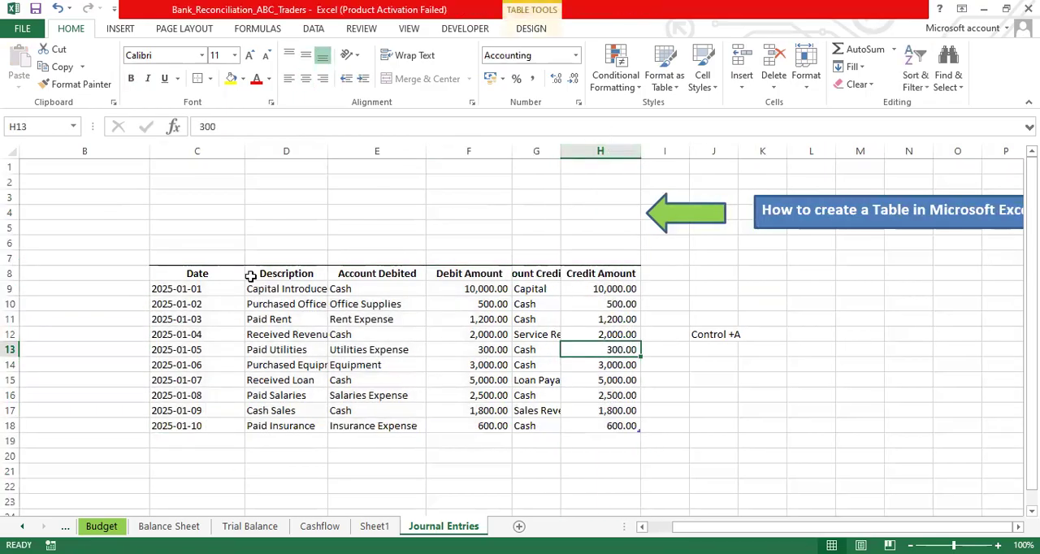
- Select the whole journal entries table from its Date header in C8, and clear the selection
click(174, 273)
key(ctrl+a)
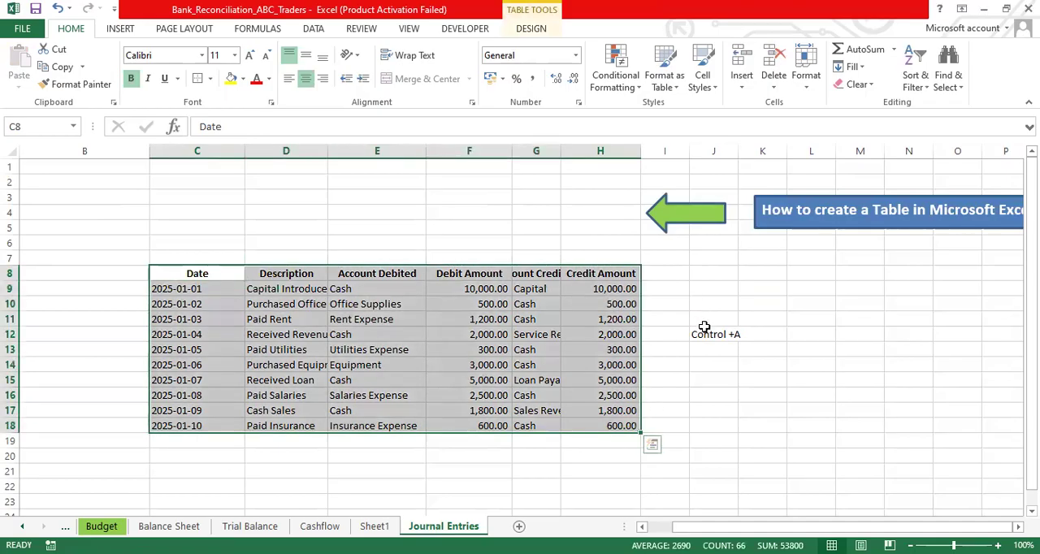
click(467, 228)
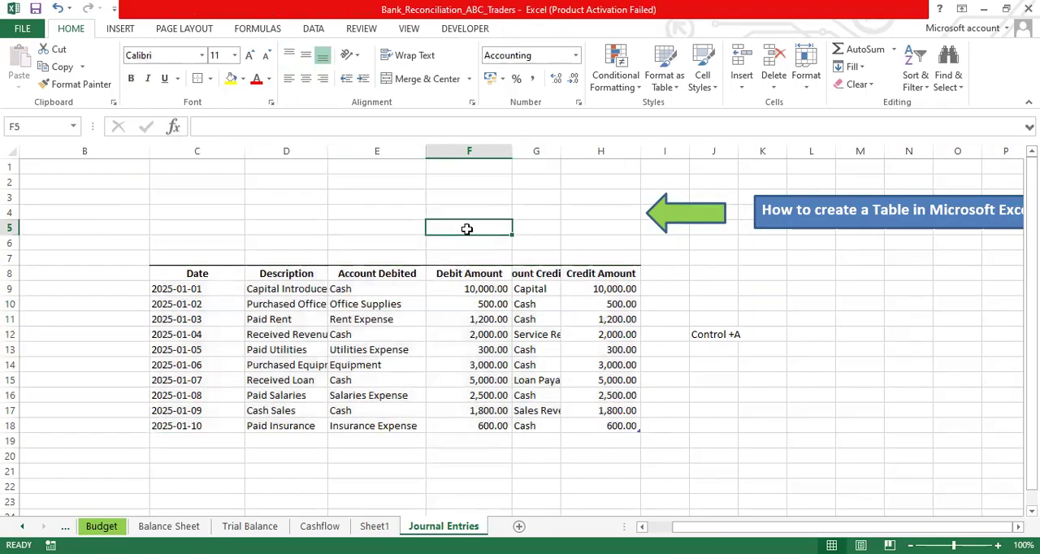
- Try to insert a table over the fully selected journal entries data, and view its table design options
click(184, 273)
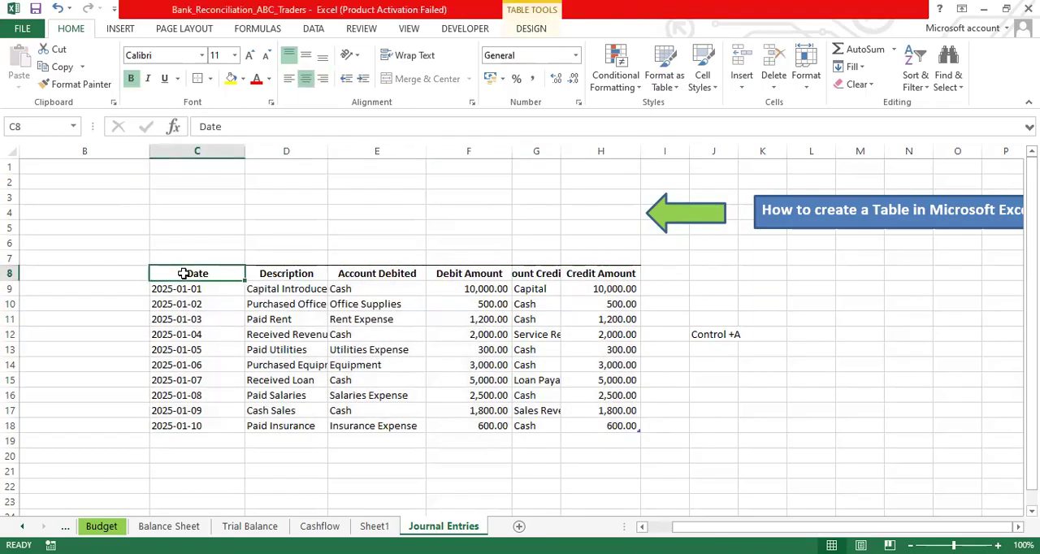
key(ctrl+a)
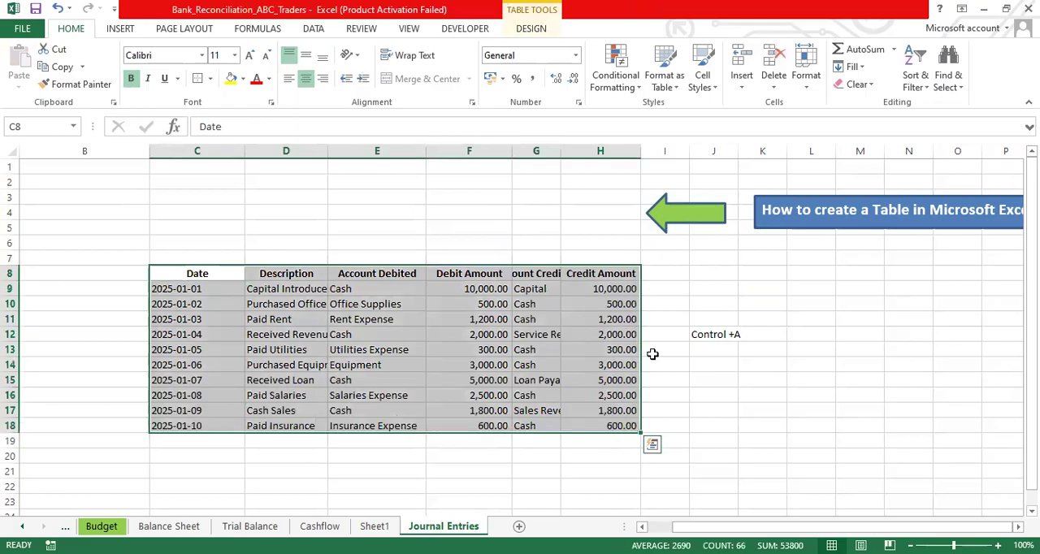
click(120, 29)
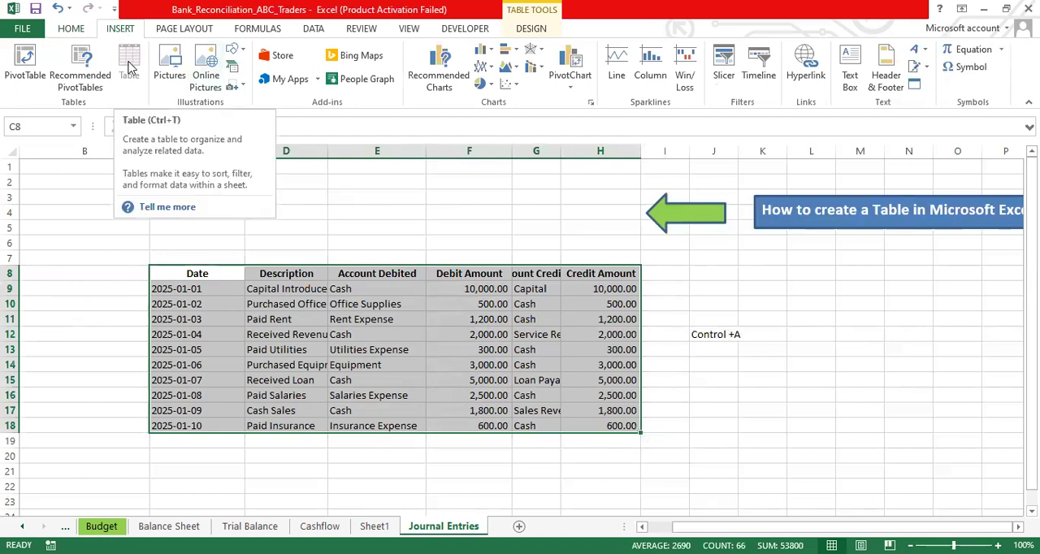
click(129, 66)
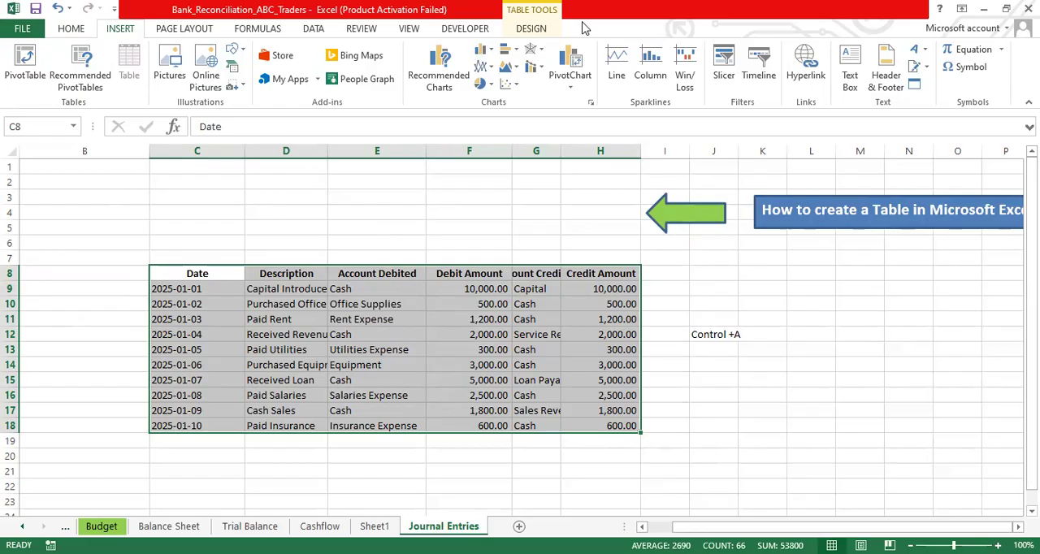
click(531, 30)
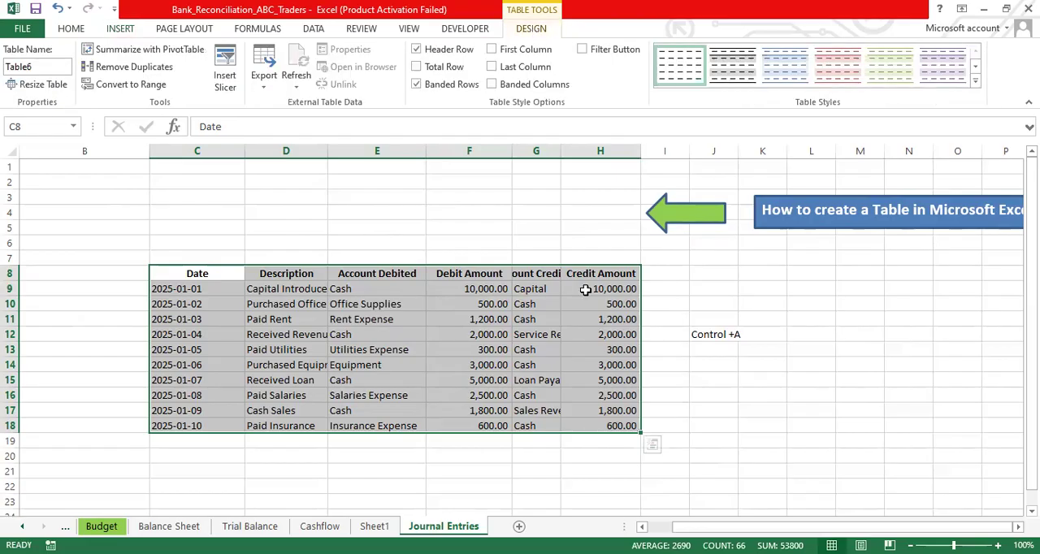
click(683, 365)
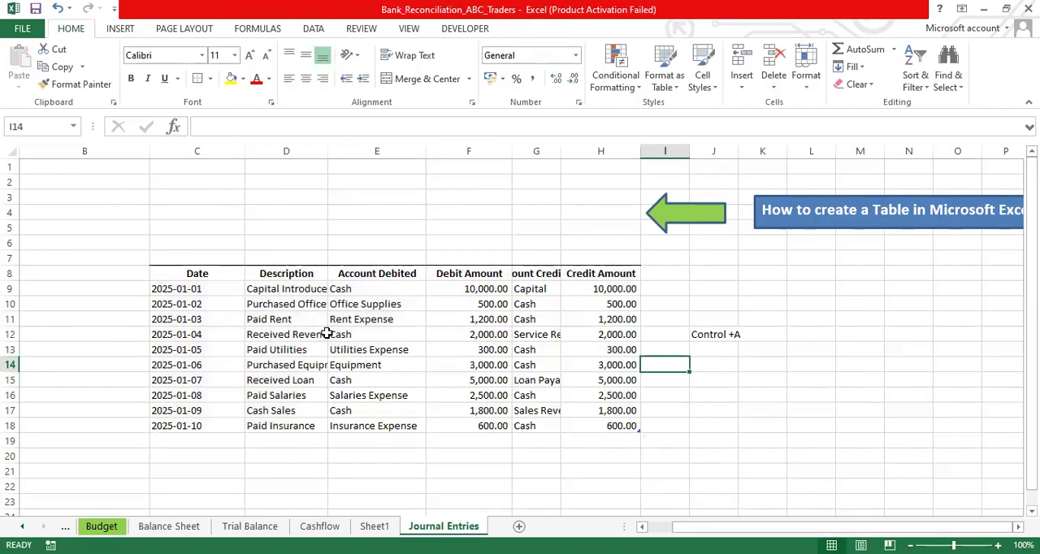
- Select the complete journal entries table and browse the available table styles without applying one
click(187, 279)
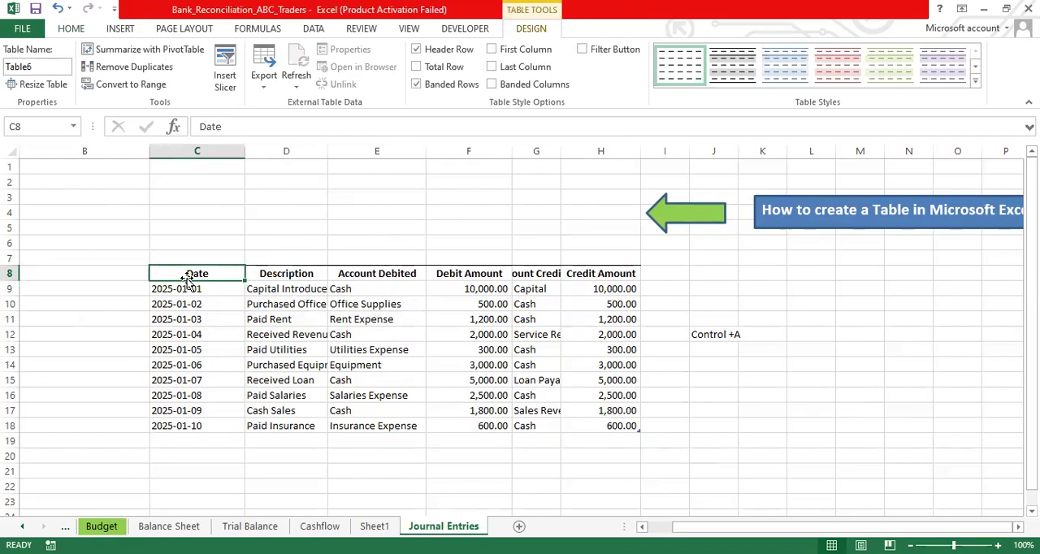
key(ctrl+a)
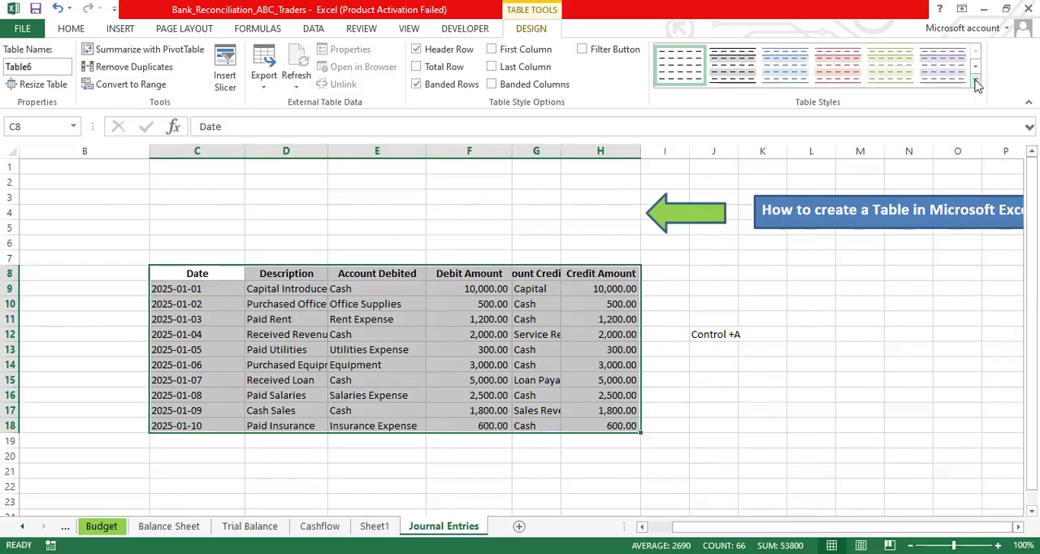
click(976, 82)
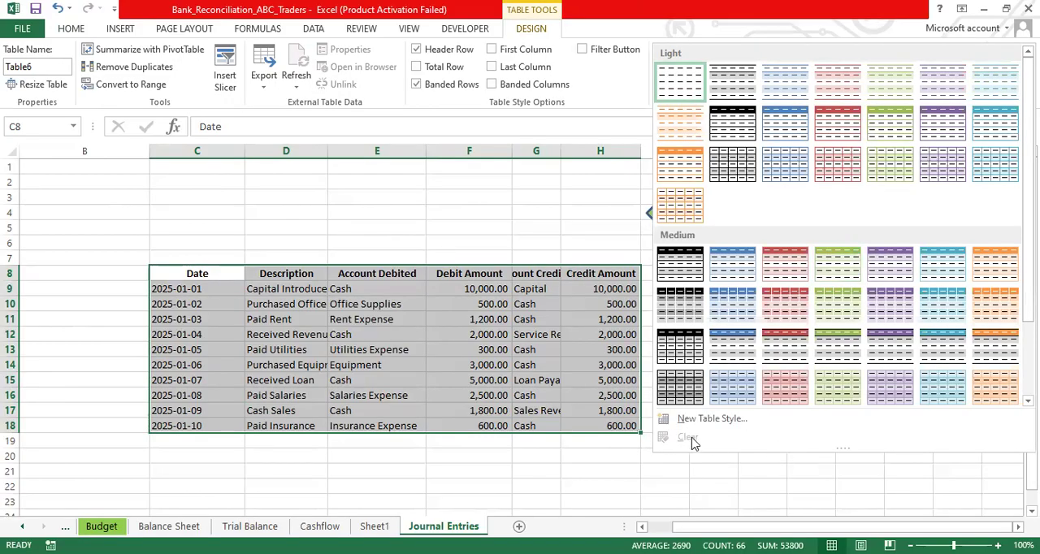
key(Escape)
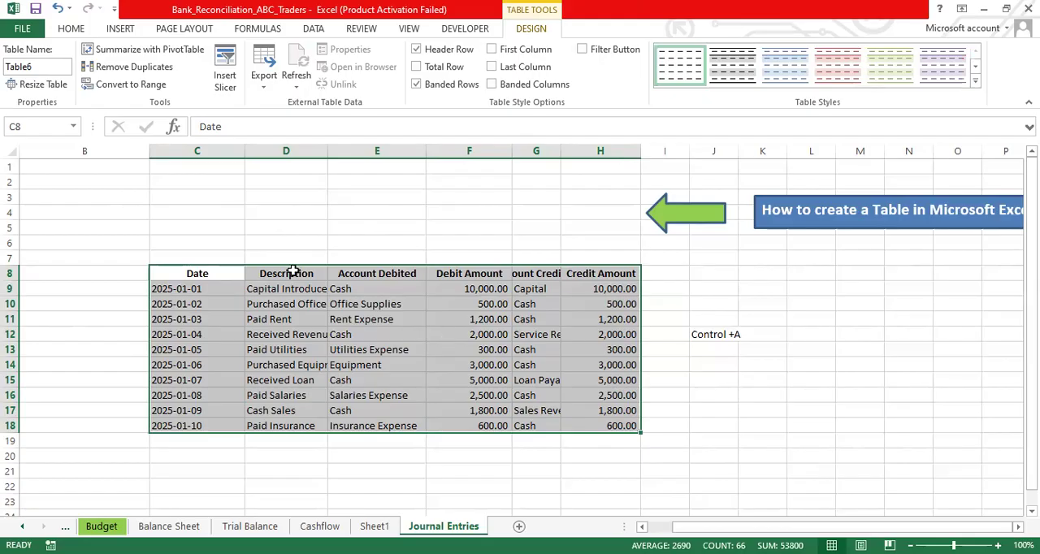
click(122, 29)
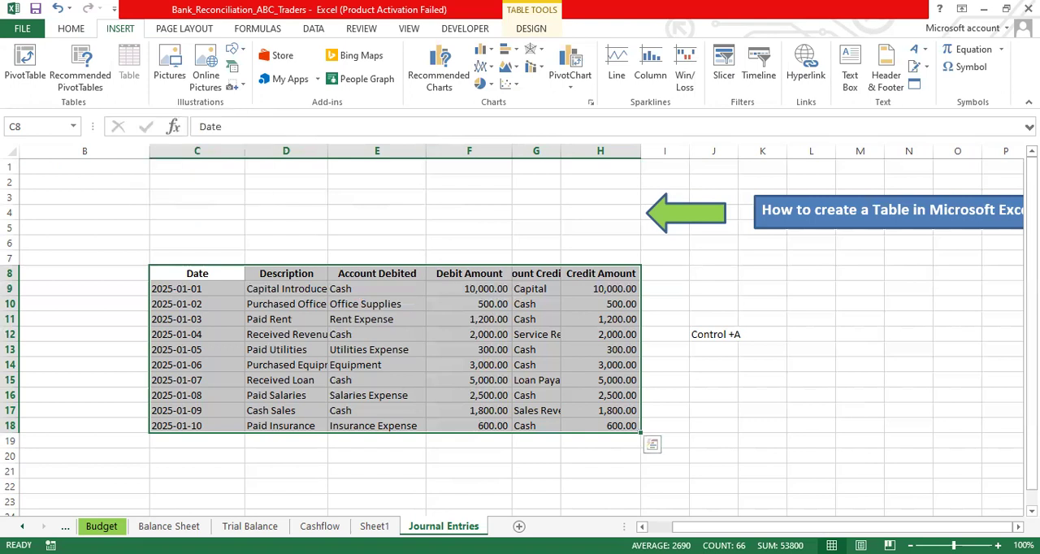
- Add a new worksheet and create a table over the blank range B2:K15 without marking it as having headers
click(520, 526)
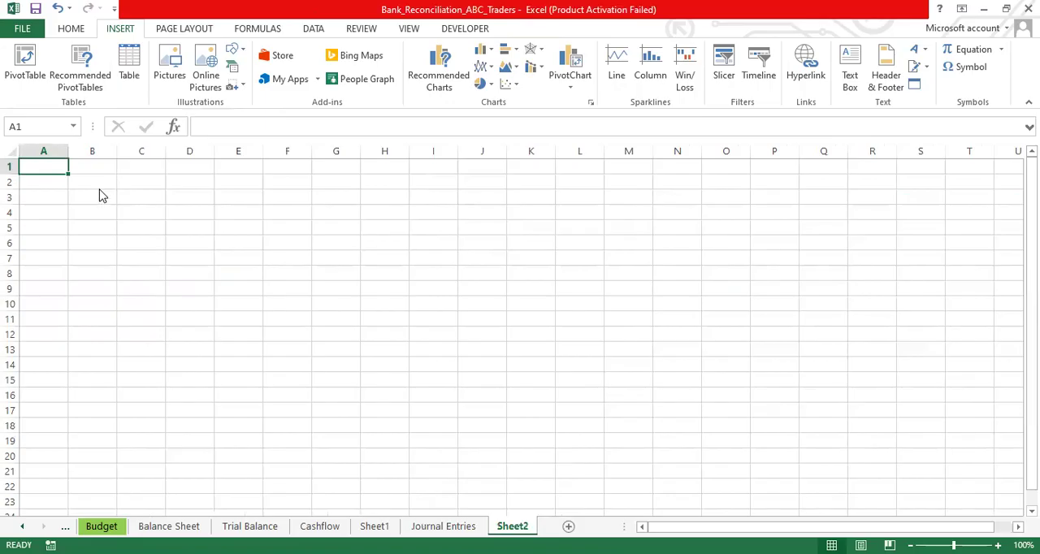
drag(102, 186, 537, 386)
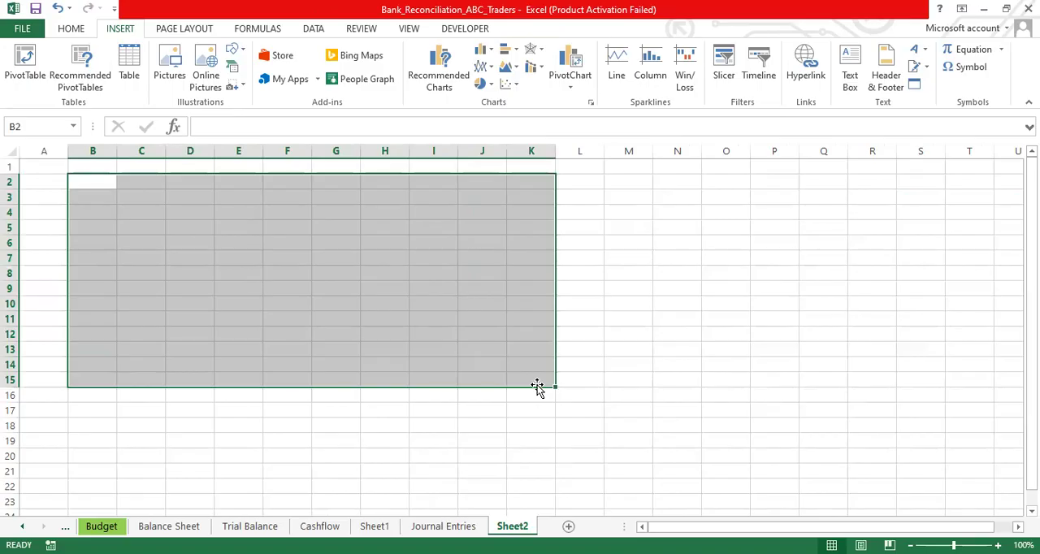
key(ctrl+t)
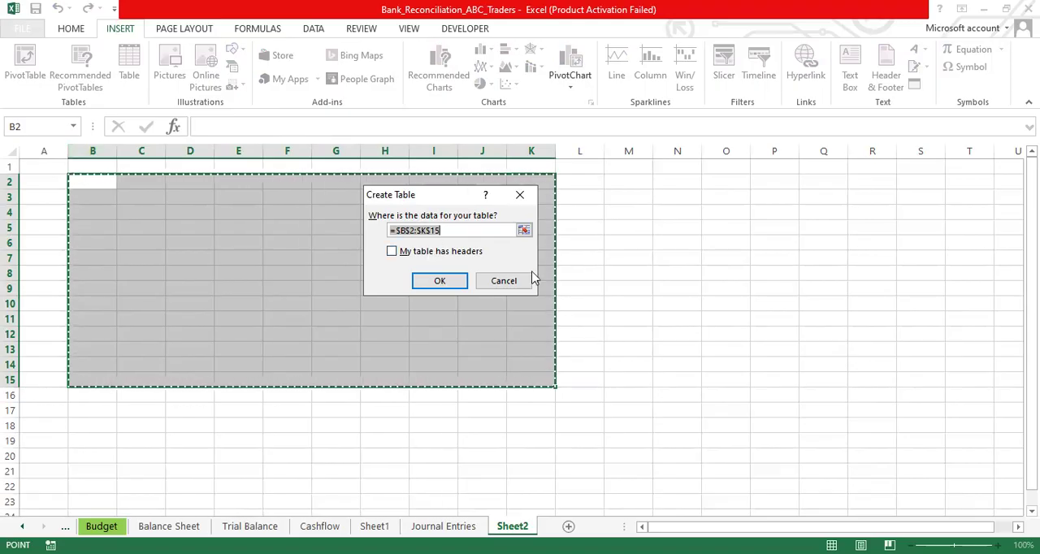
click(441, 281)
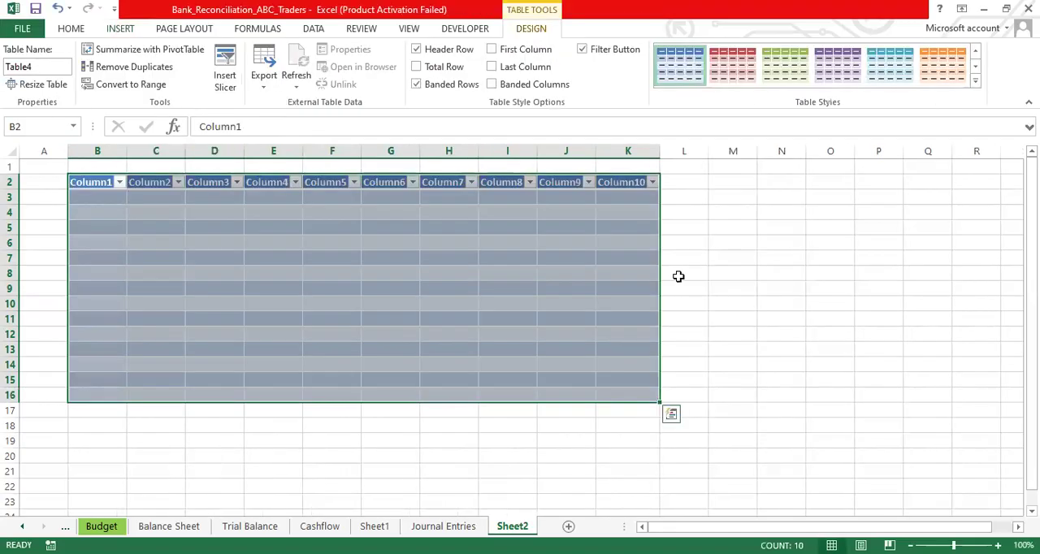
click(702, 273)
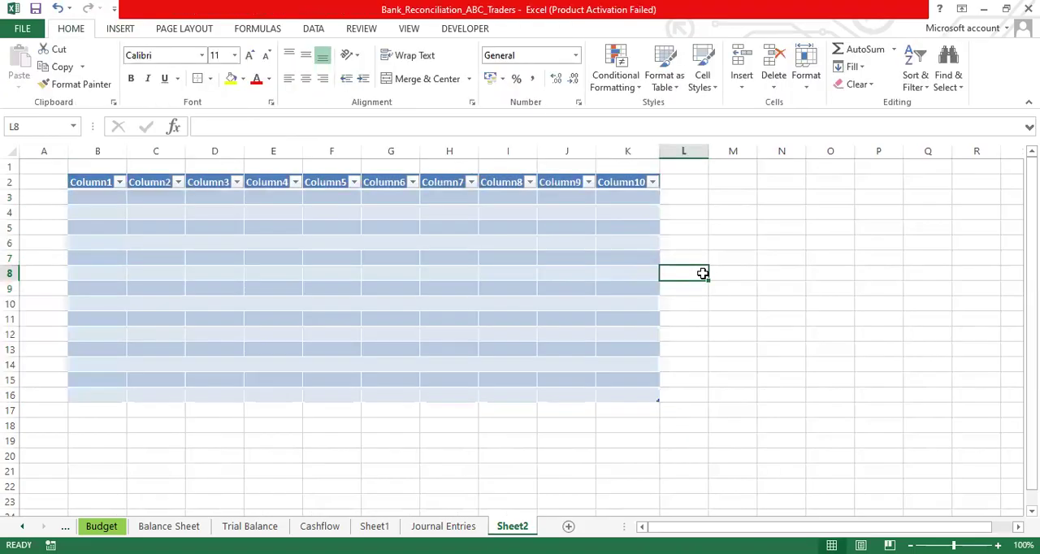
- Select cells inside and outside the new table to check when the table design options are available
click(412, 268)
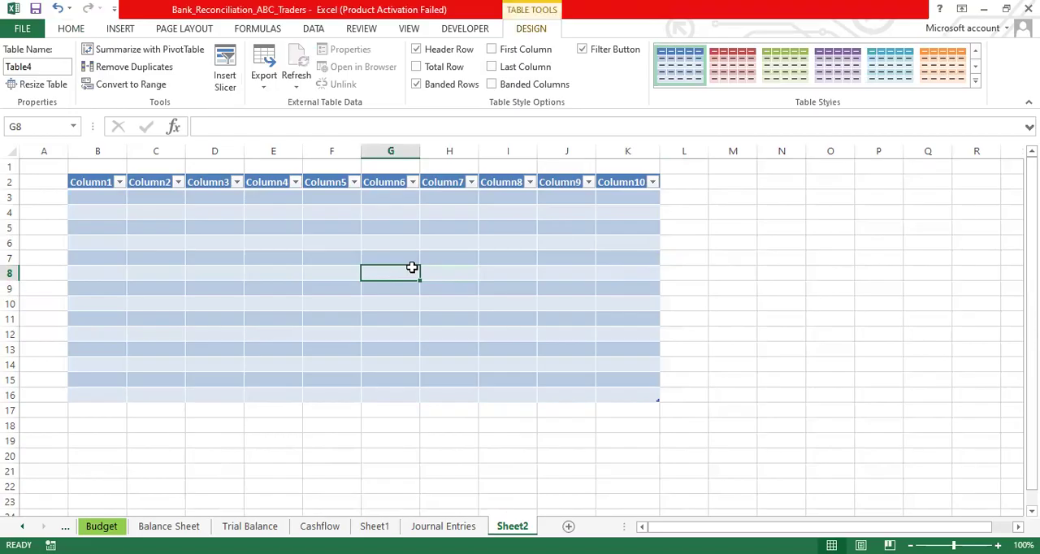
click(523, 239)
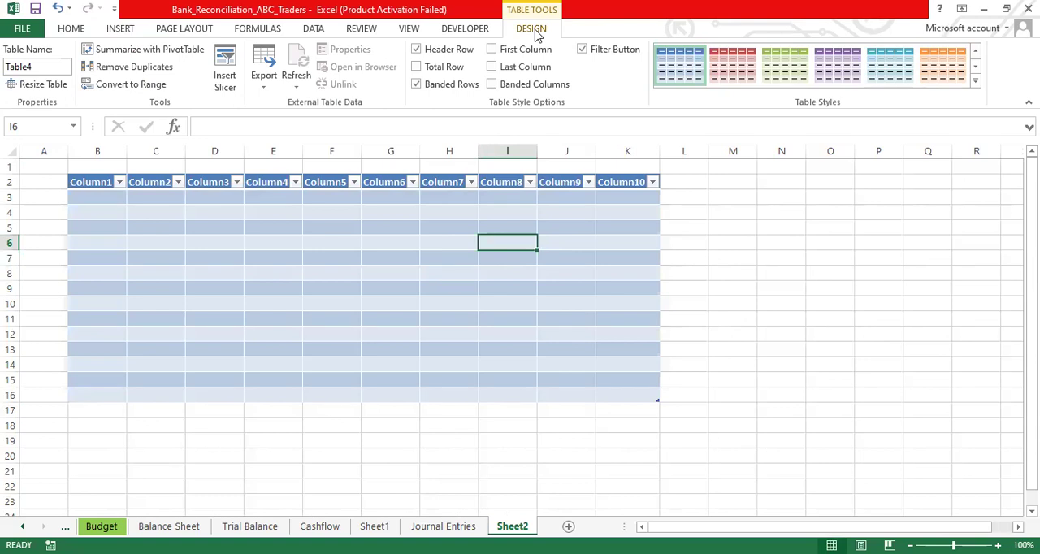
click(747, 245)
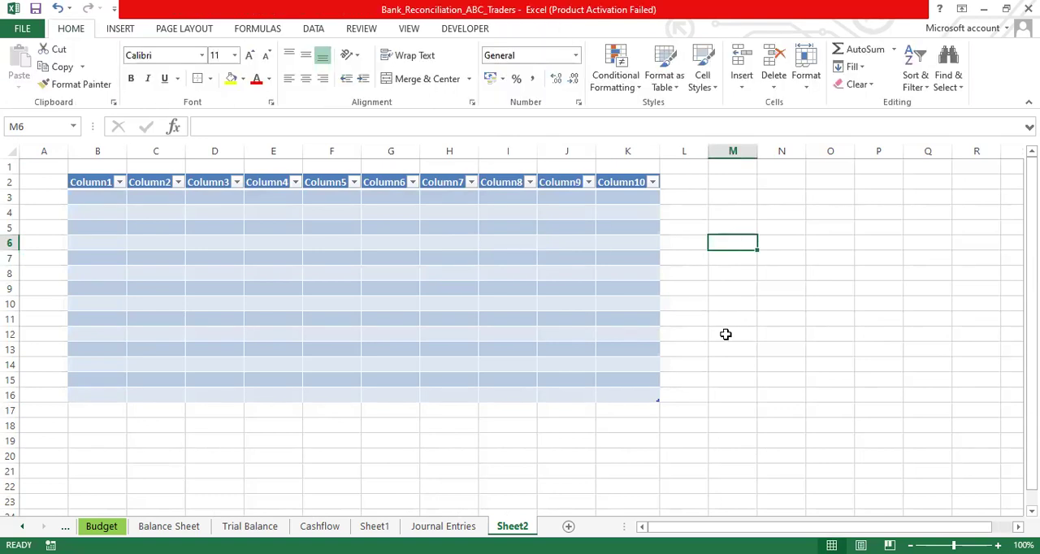
click(750, 282)
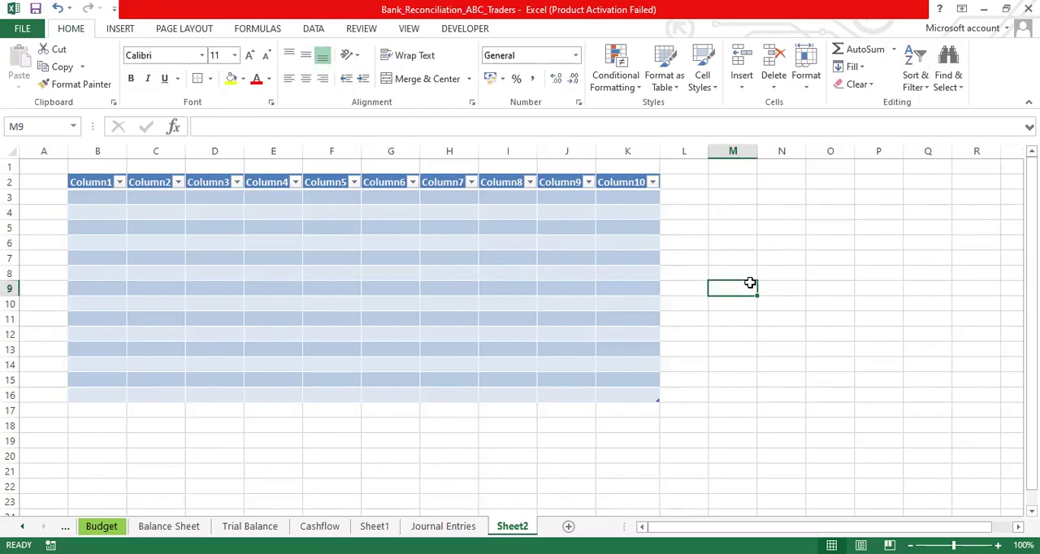
- View the New Table Style settings for the blank table, and close them without creating a style
click(454, 275)
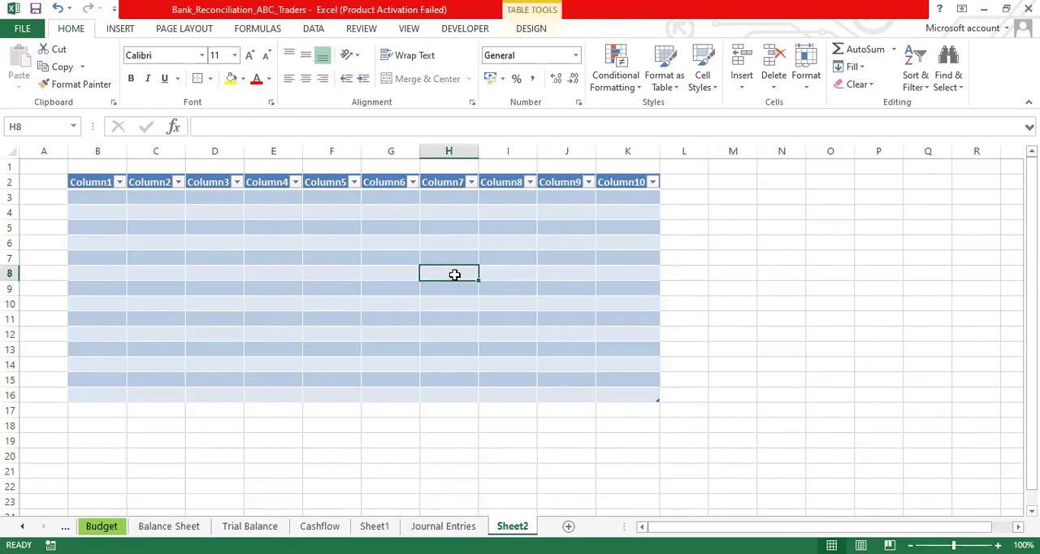
click(532, 31)
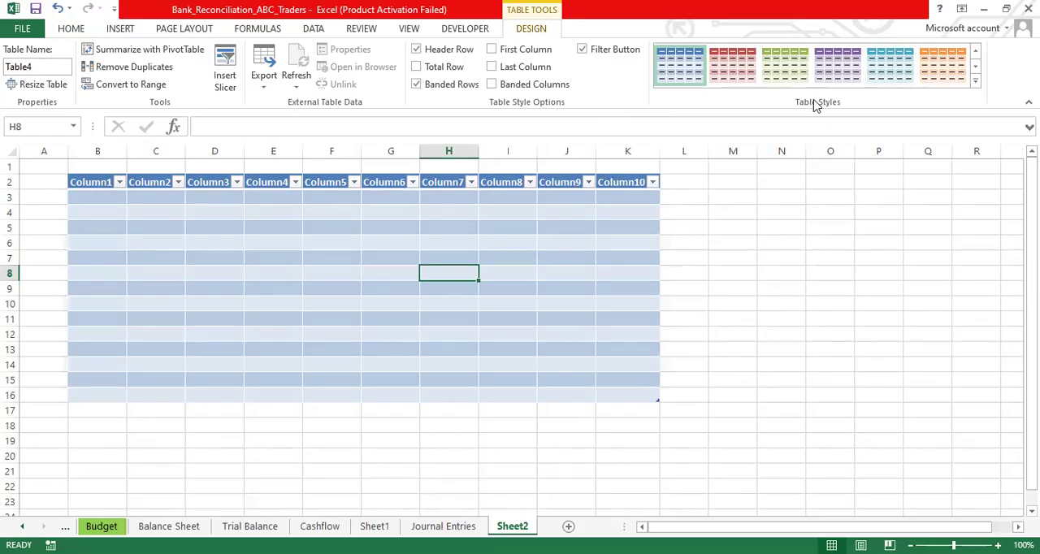
click(978, 82)
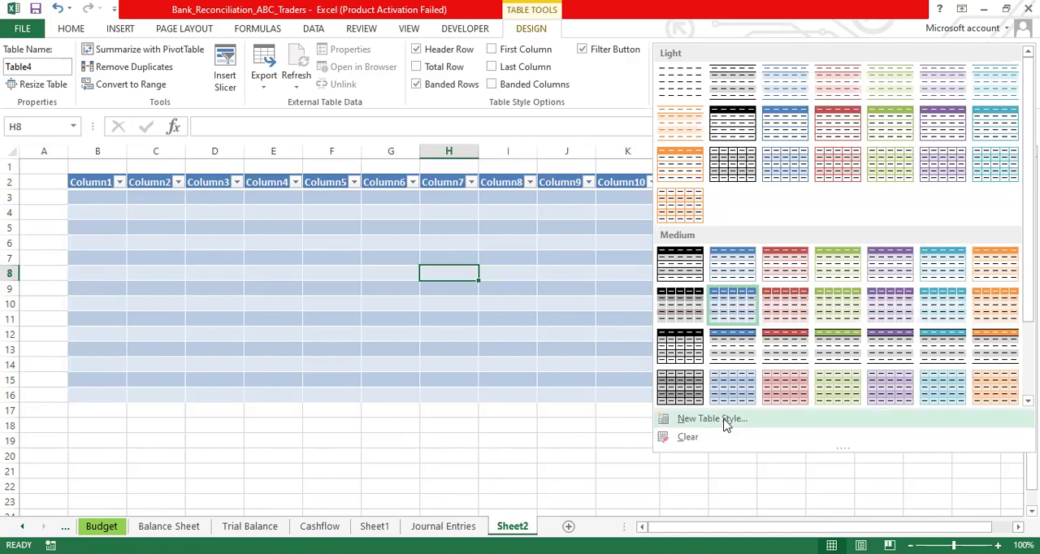
click(712, 420)
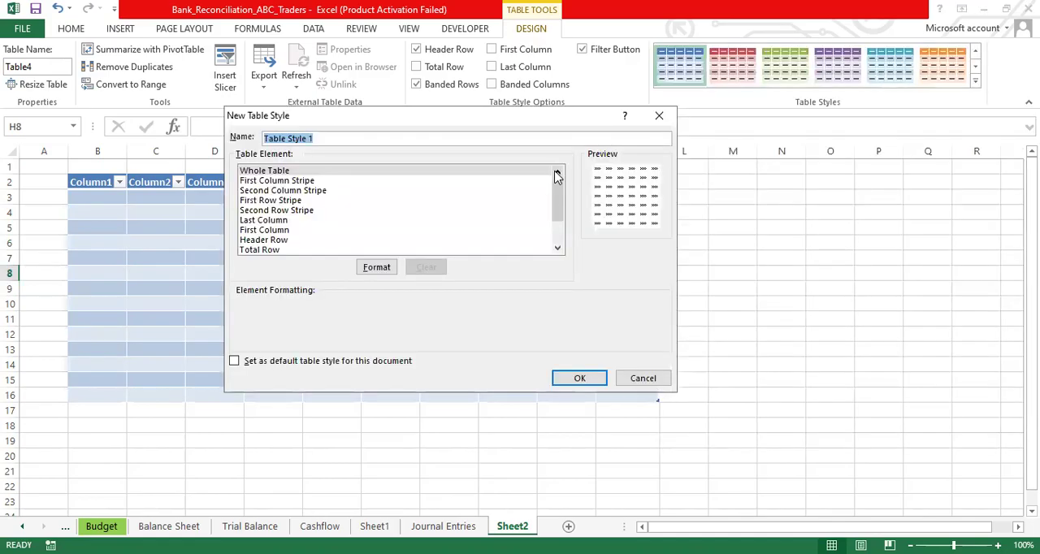
click(660, 117)
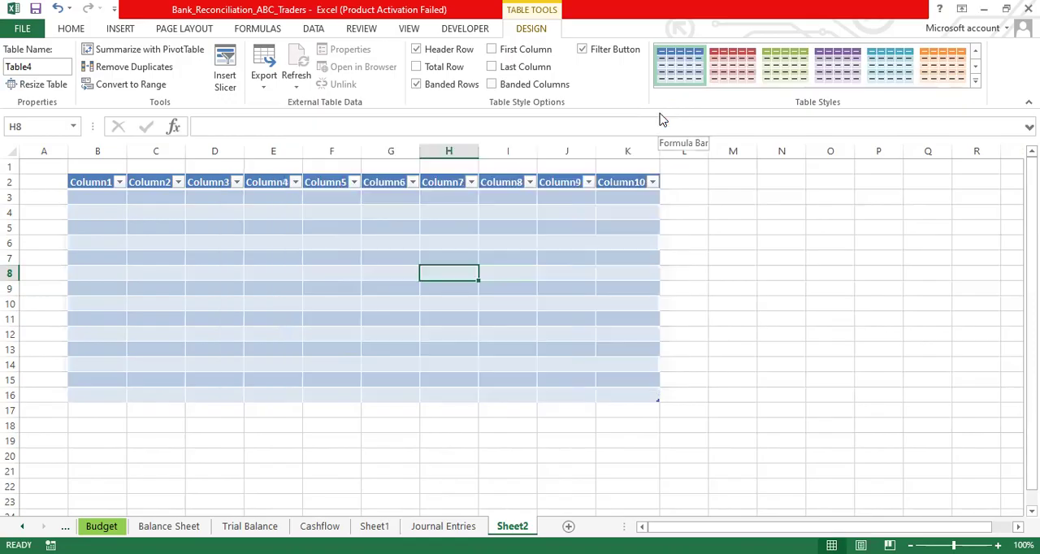
- Preview the built-in table styles and apply the purple banded style to the blank table
click(977, 82)
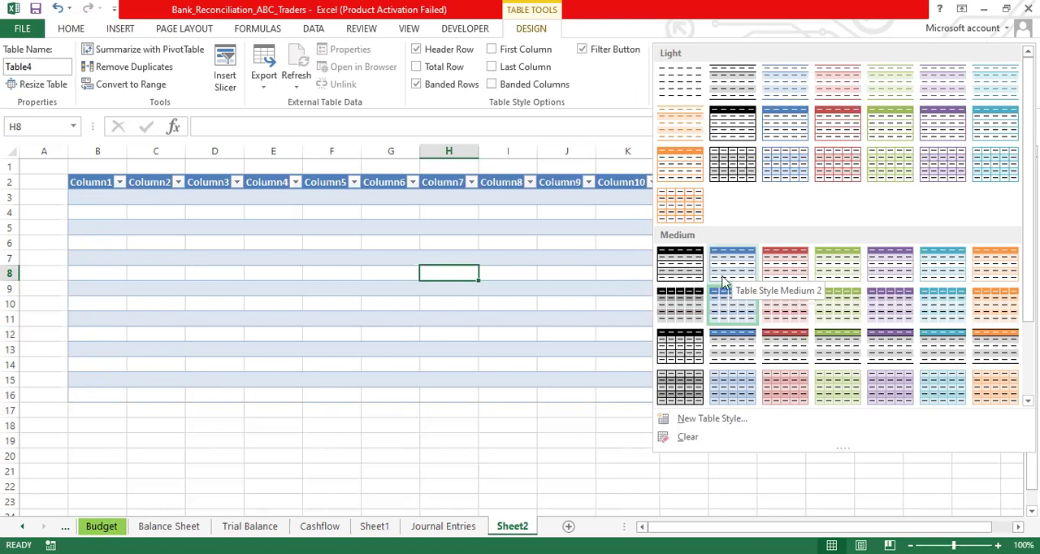
click(622, 87)
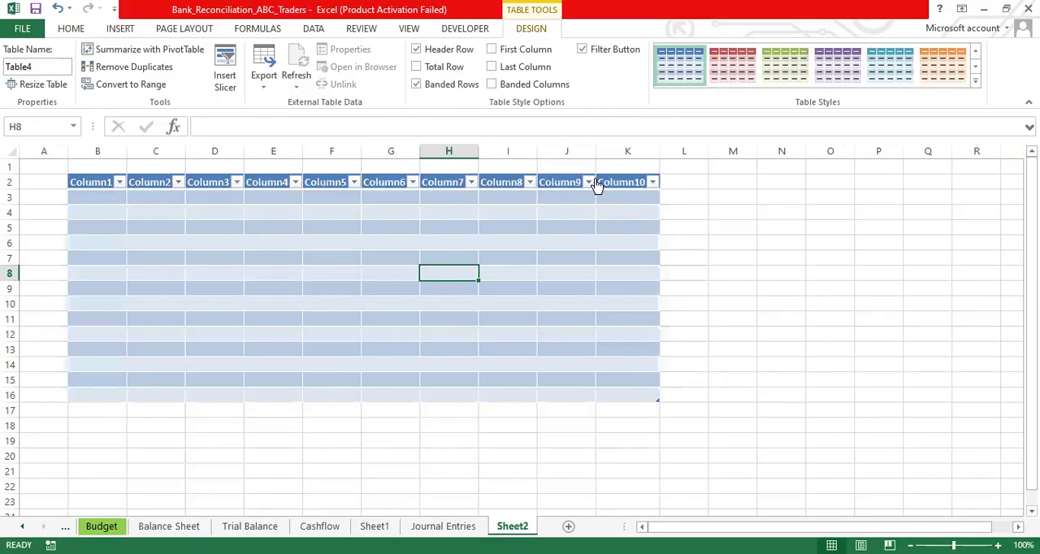
click(841, 72)
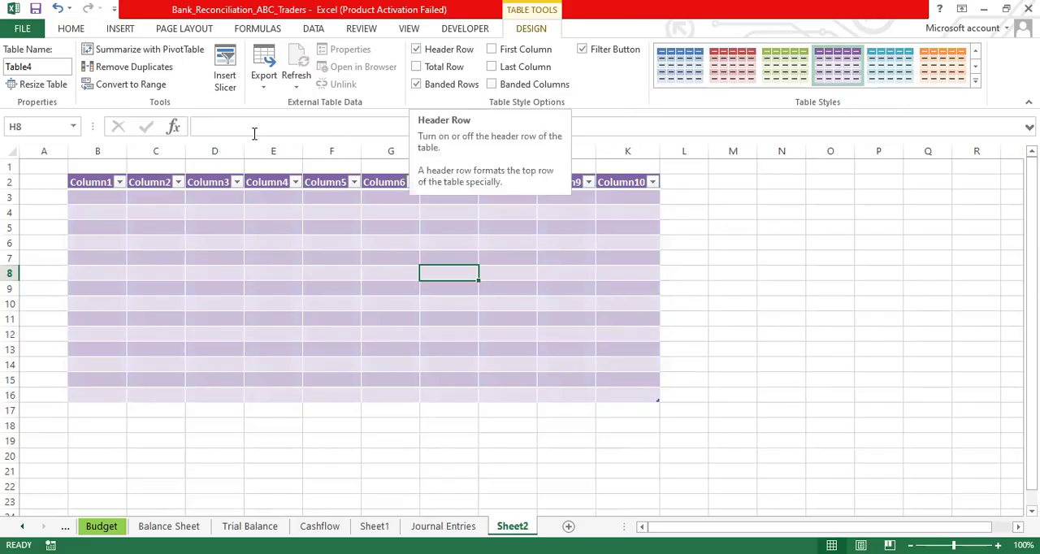
- Select the Column1, Column2 and Column3 header cells one after another, and return to Column1
click(93, 182)
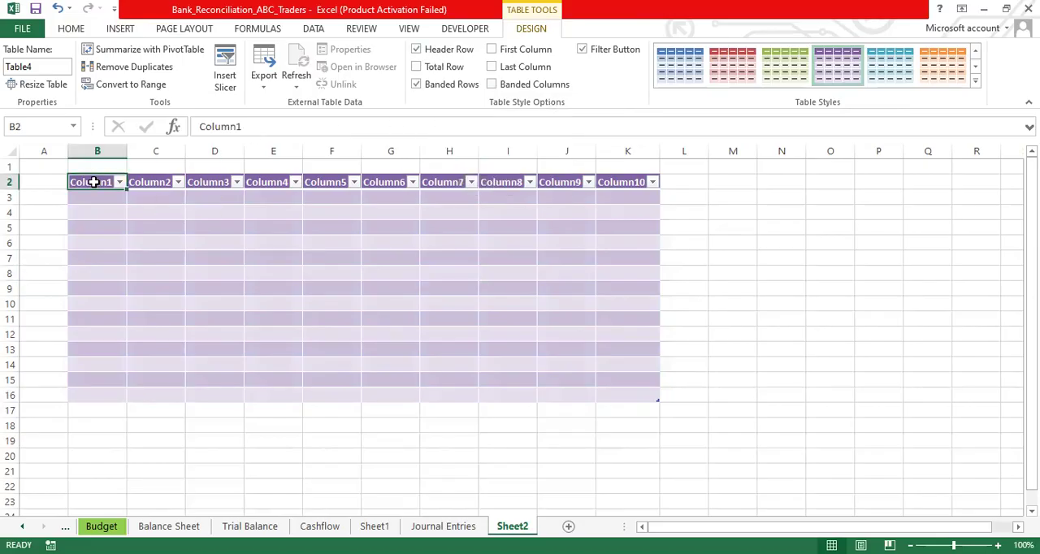
click(142, 182)
click(200, 182)
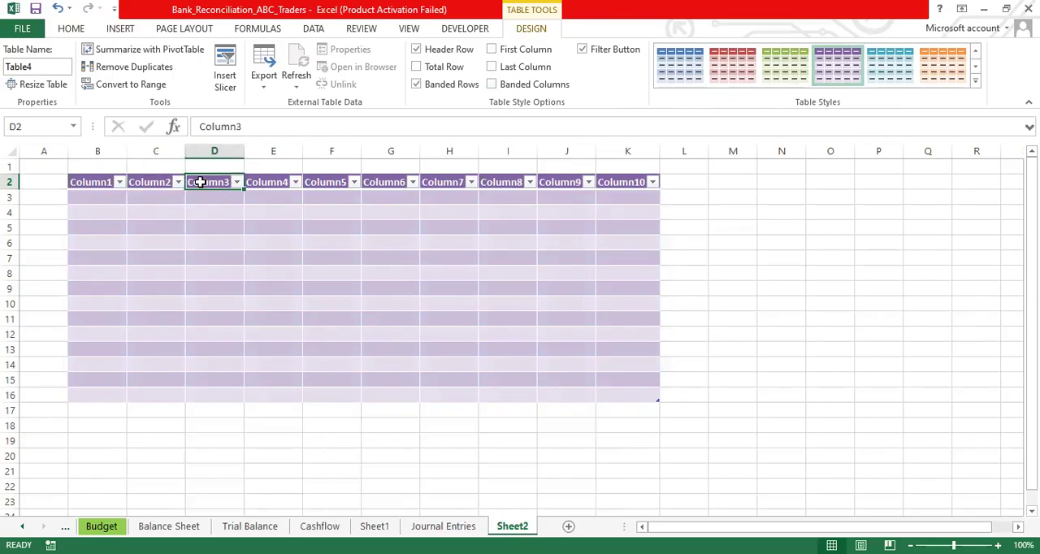
click(103, 182)
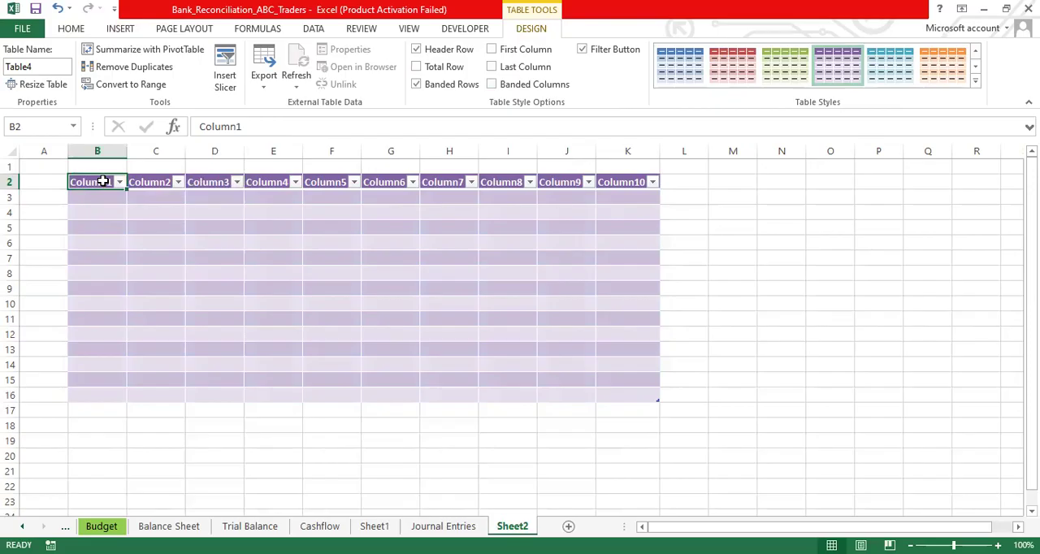
- Rename the first five column headers of the table as Name, Class, Grade, Mark and Rank
text(Name)
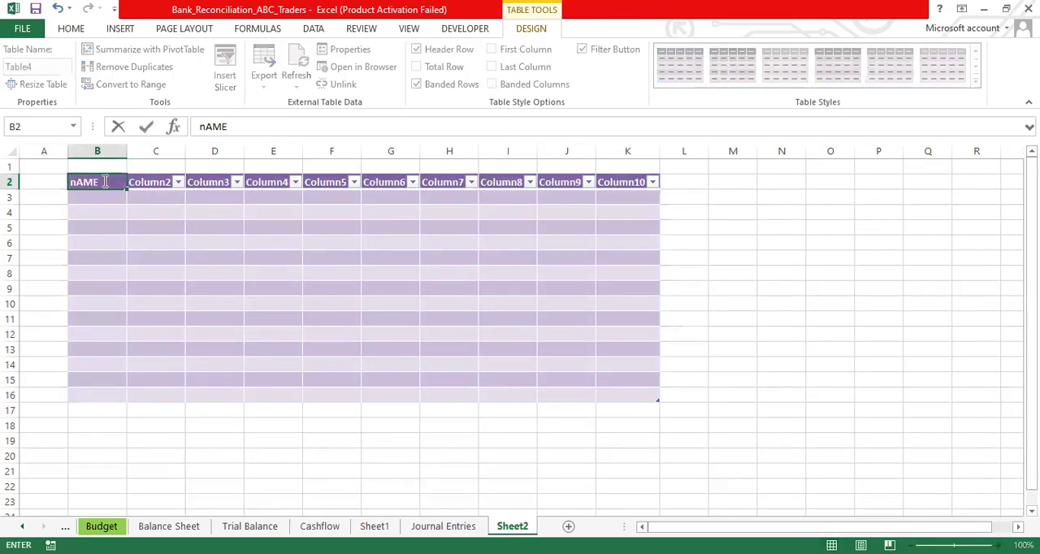
key(Tab)
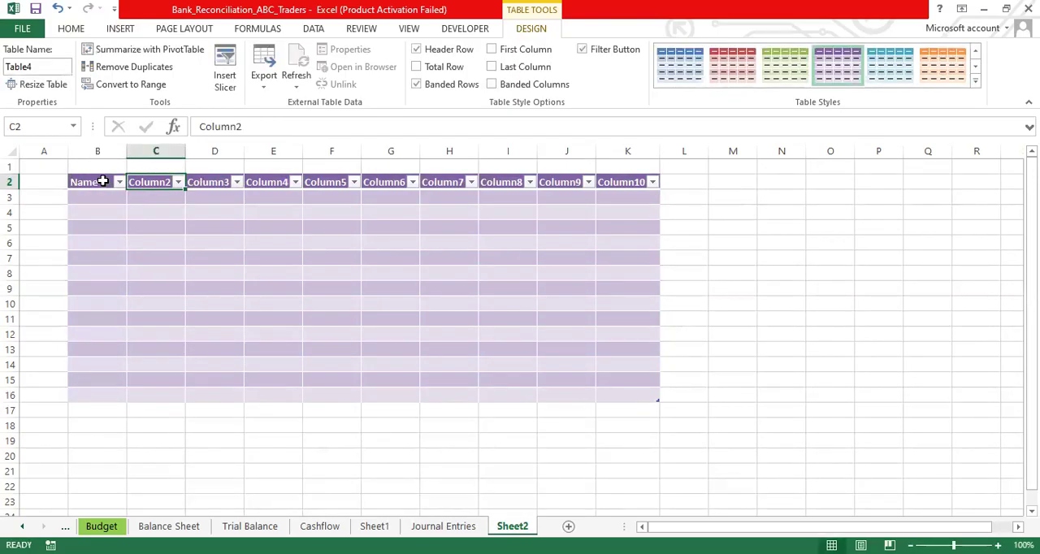
text(Class)
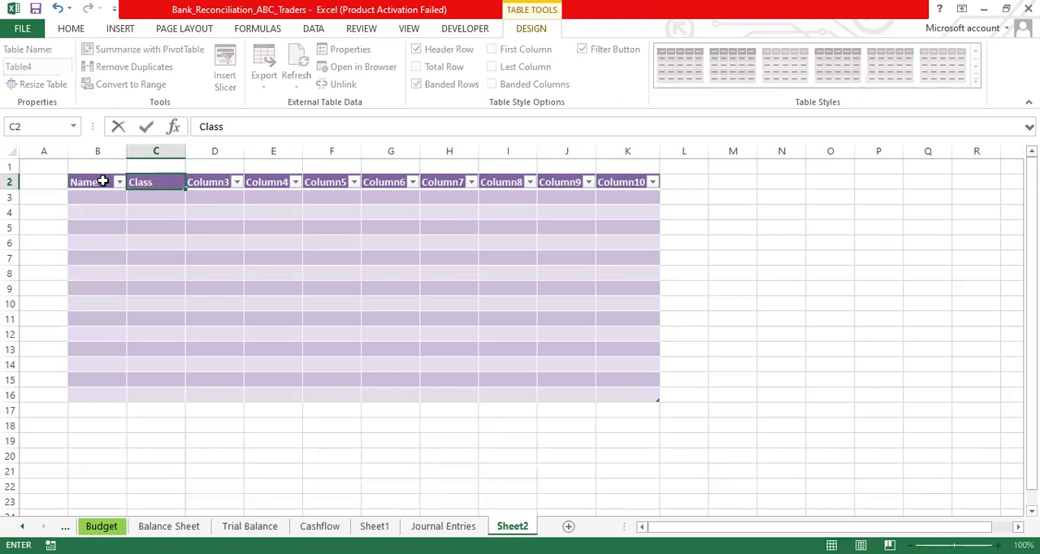
key(Tab)
text(Grade)
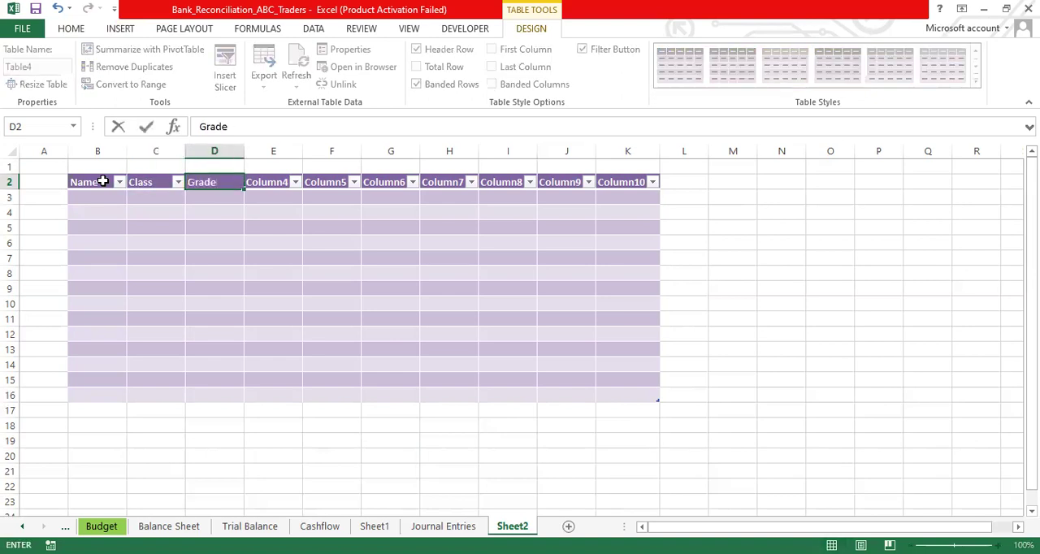
key(Tab)
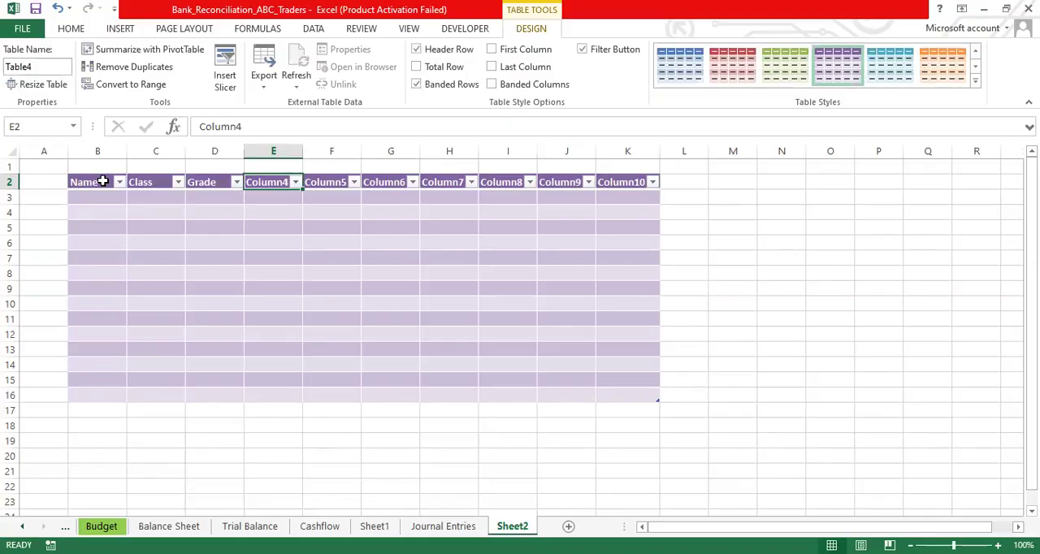
text(Mark)
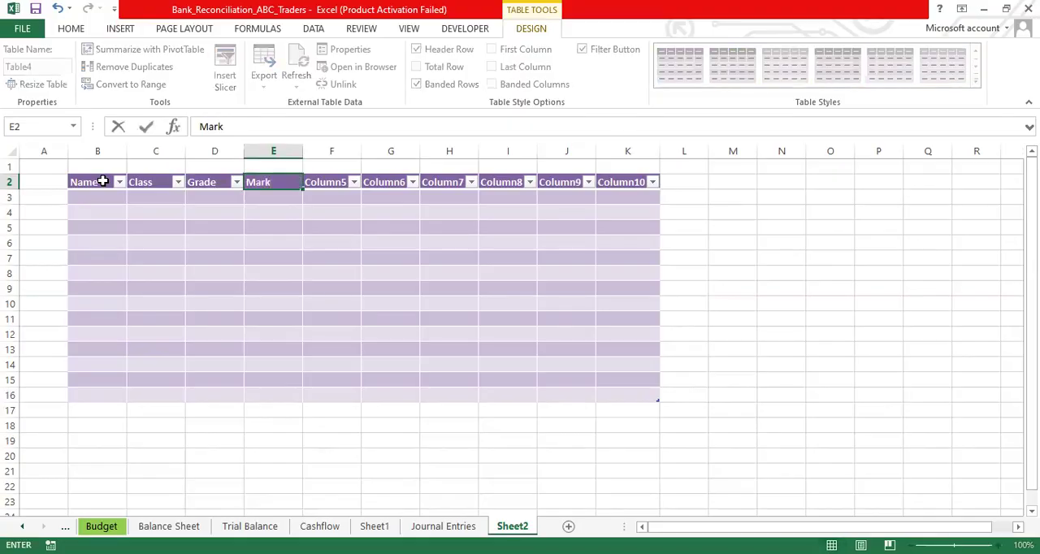
key(Tab)
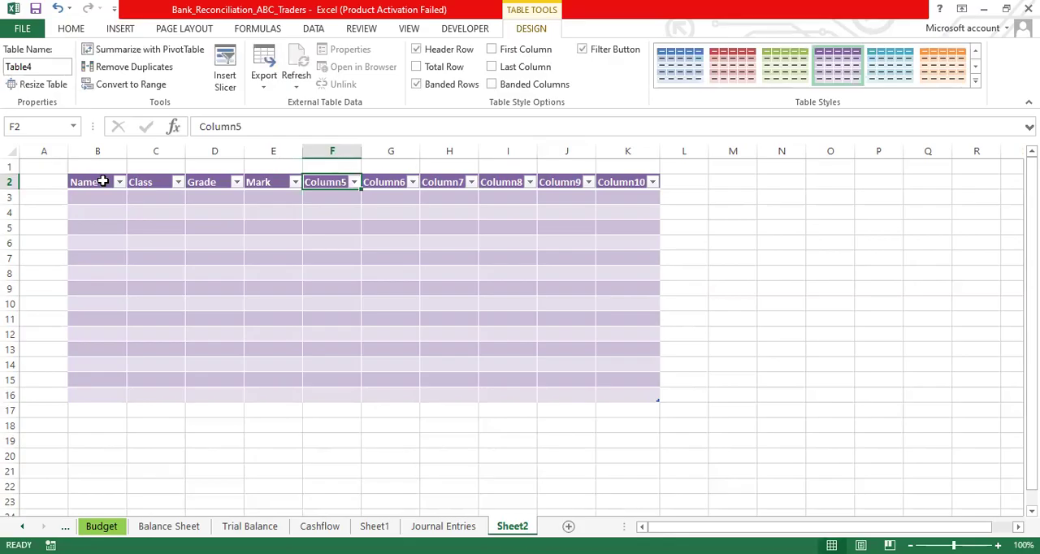
text(Rank)
key(Tab)
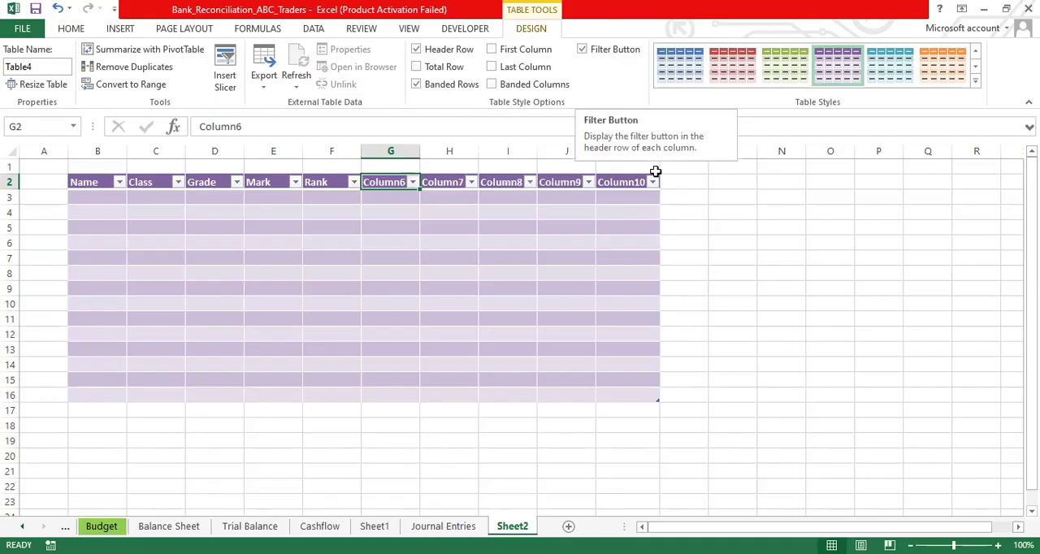
- View the filter options of Column10, and turn the table's header row off and back on
click(654, 183)
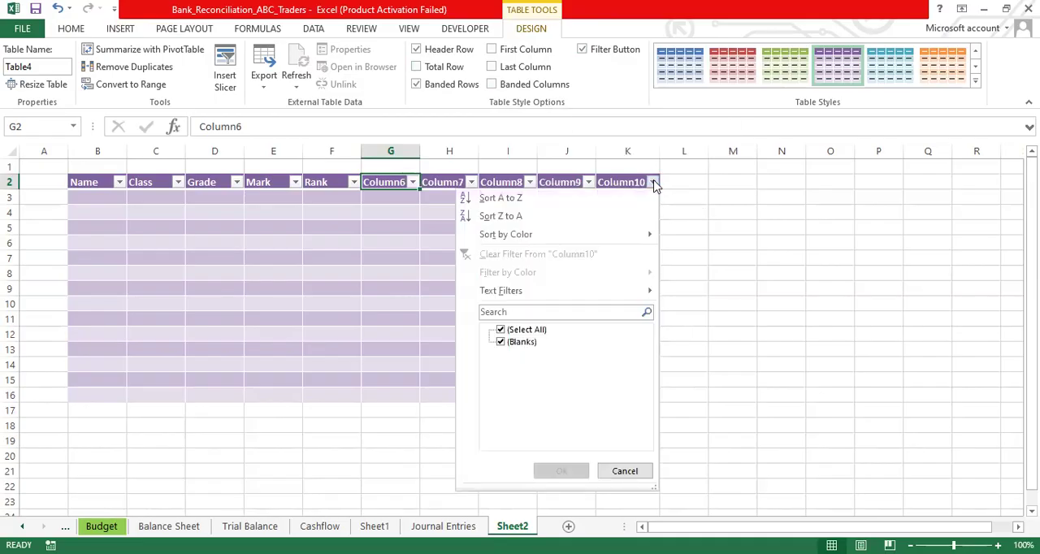
click(655, 185)
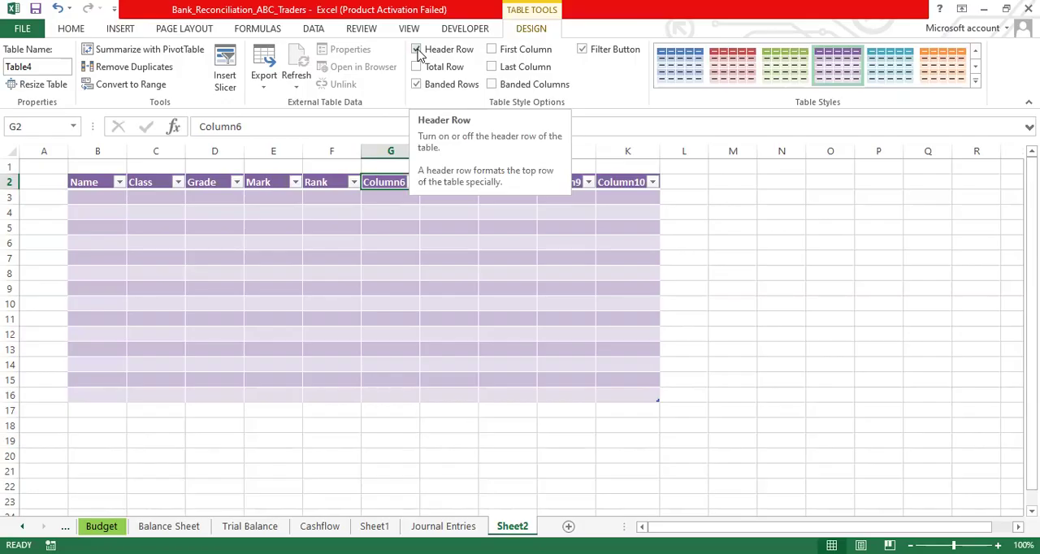
click(416, 49)
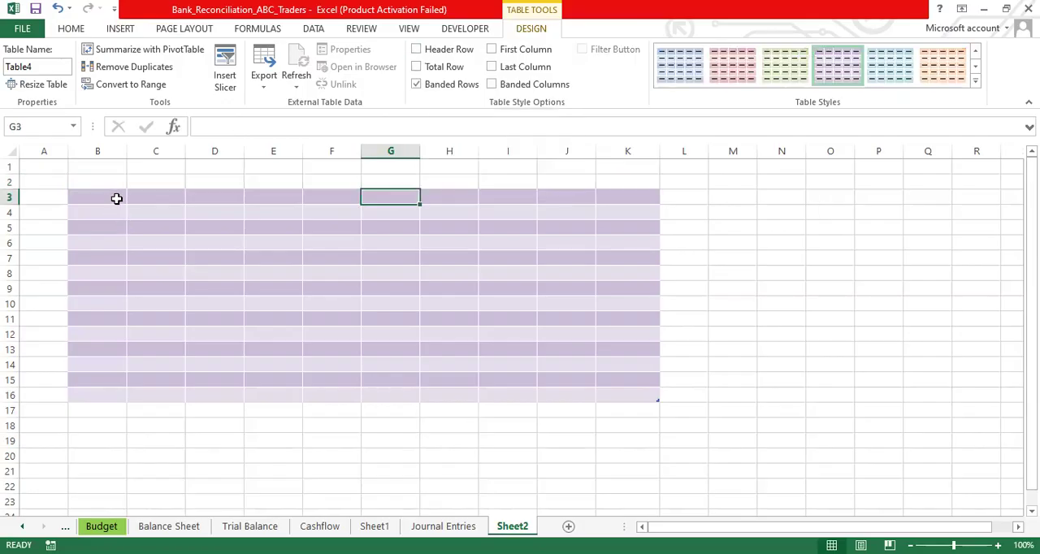
click(417, 51)
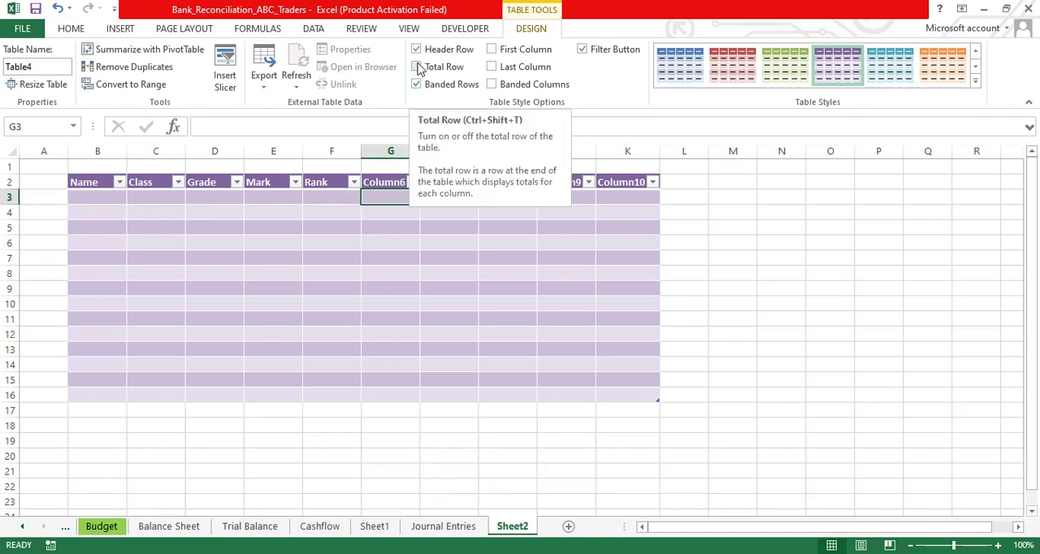
- Add a total row to the table and view the functions available for the Column10 total without changing it
click(417, 67)
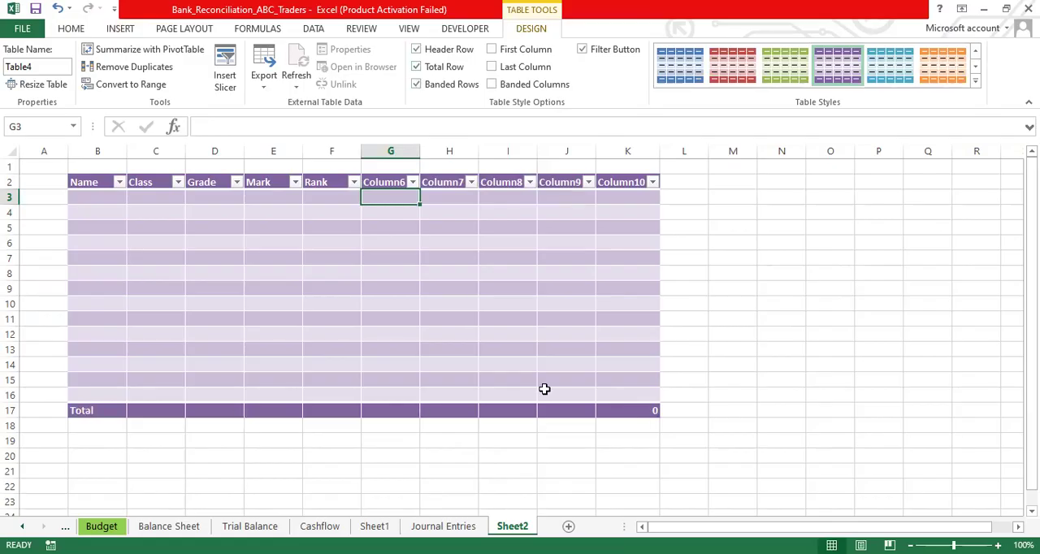
click(634, 411)
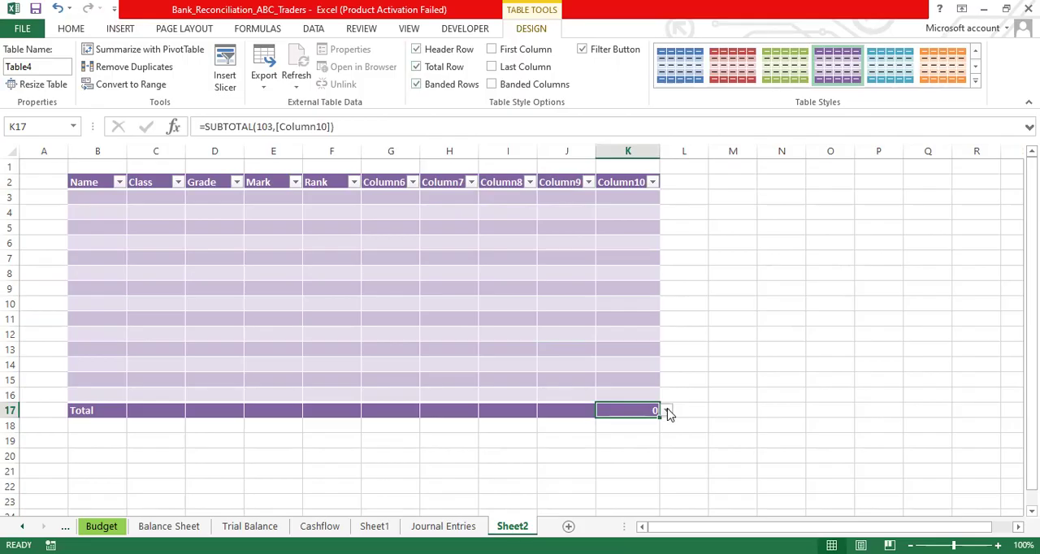
click(666, 411)
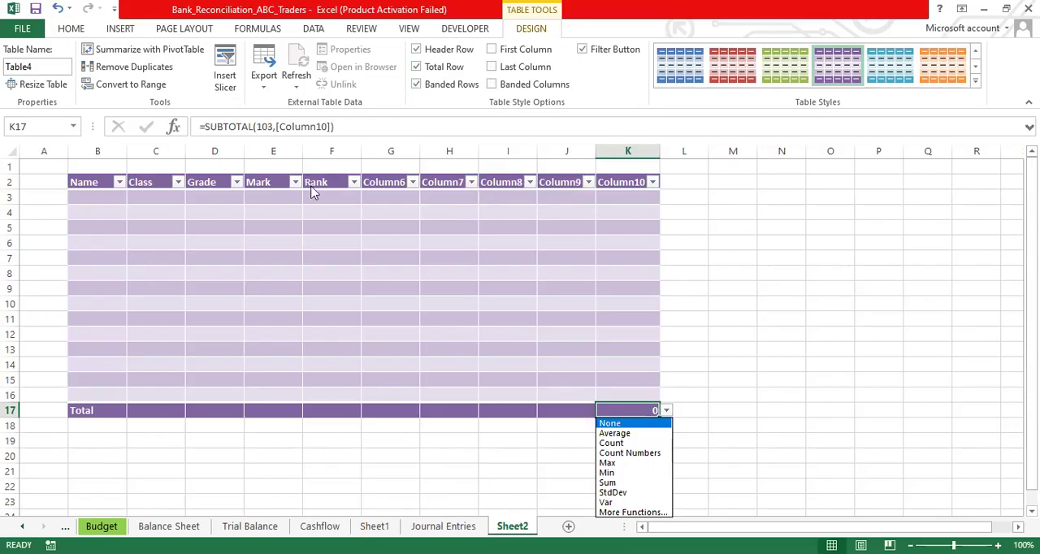
click(276, 195)
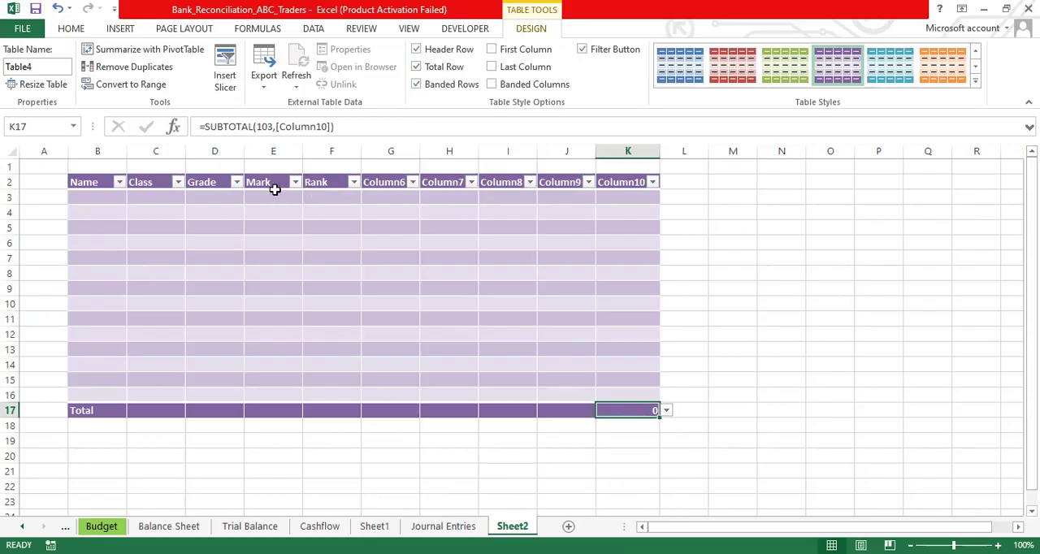
- Enter the marks 10, 15, 12, 13, 18, 25, 14 and 18 down the Mark column, starting in E3
click(276, 197)
text(10)
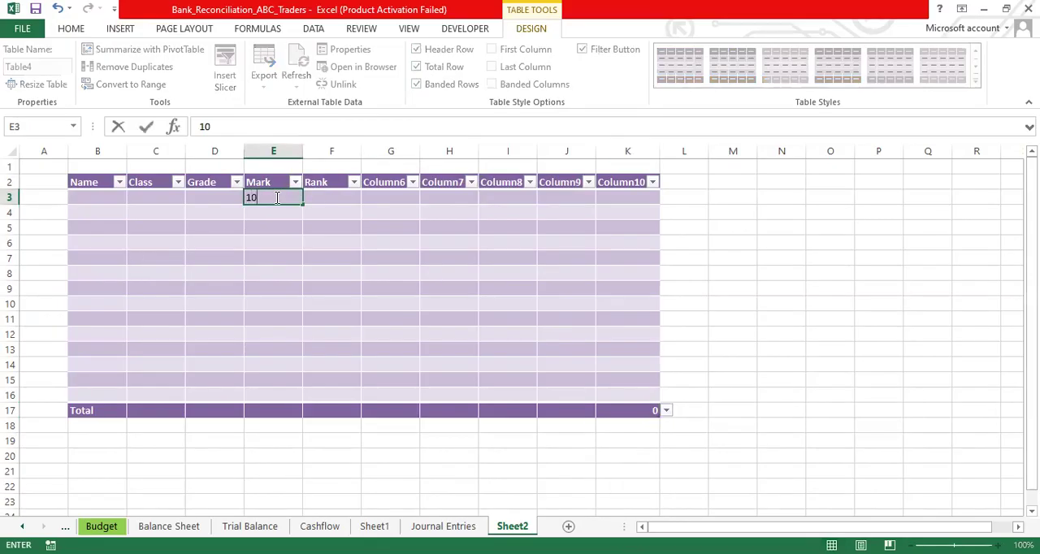
key(Return)
text(15)
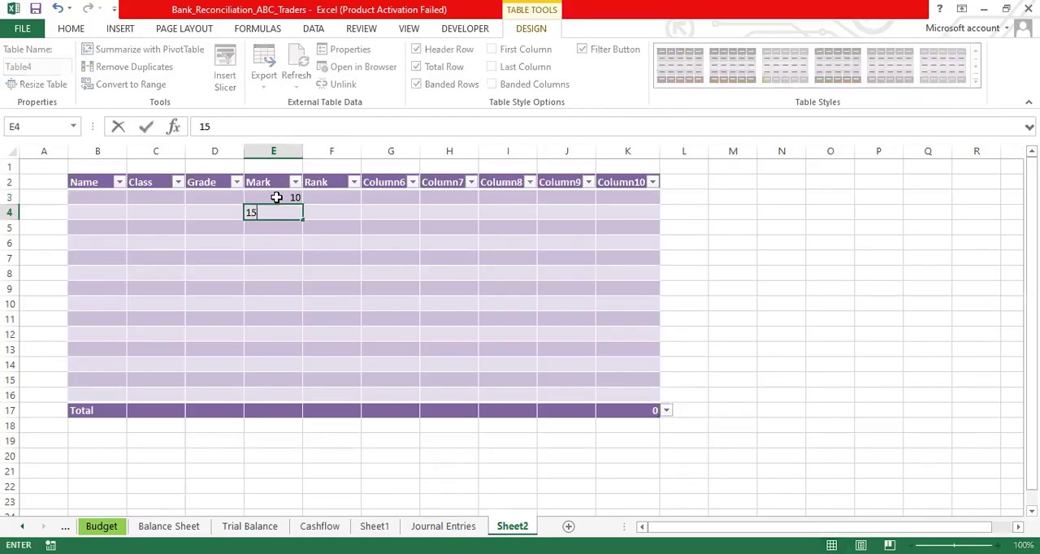
key(Return)
text(12)
key(Return)
text(13)
key(Return)
text(18)
key(Return)
text(25)
key(Return)
text(14)
key(Return)
text(18)
key(Return)
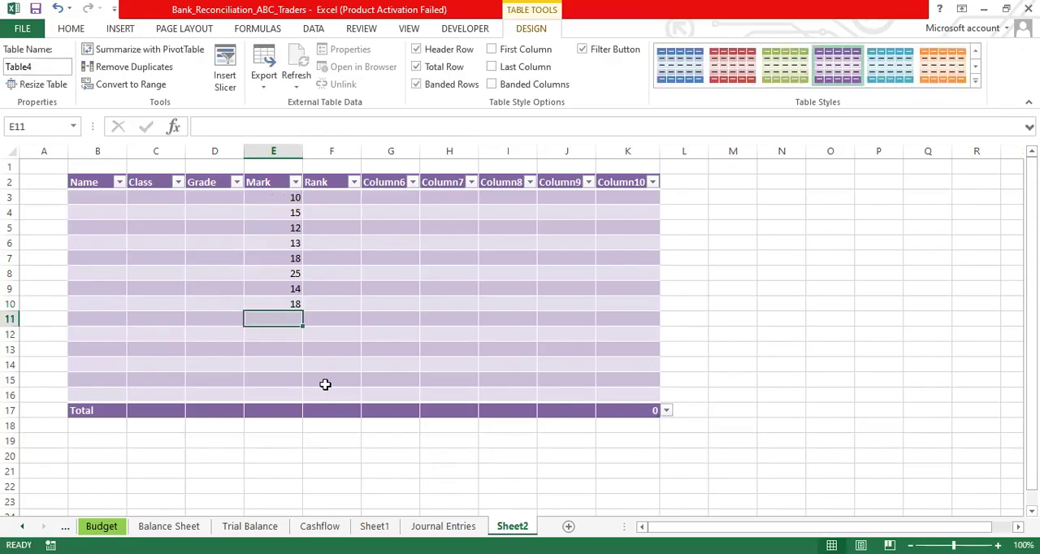
- Set the Mark column's cell in the total row to the Sum function
click(276, 411)
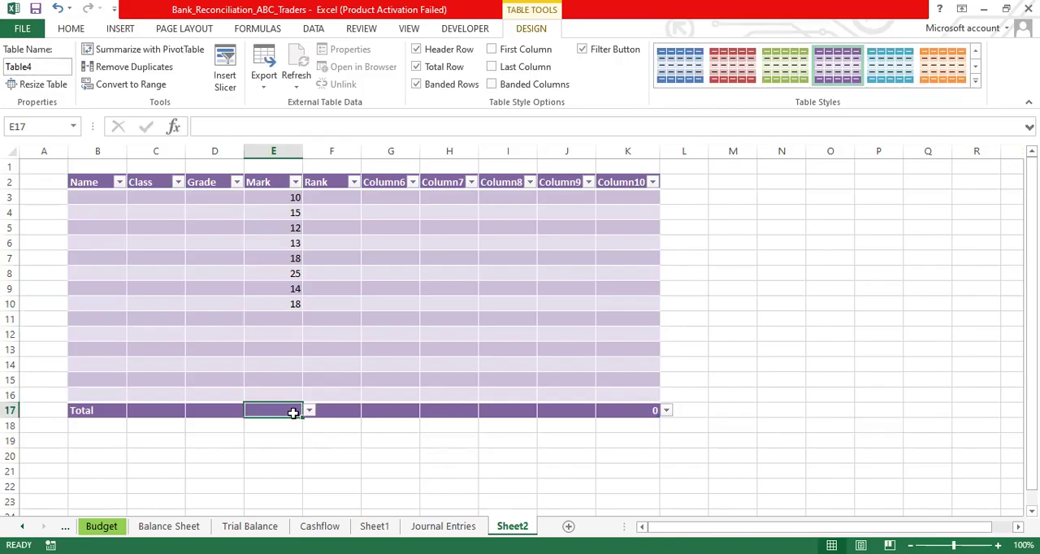
click(308, 411)
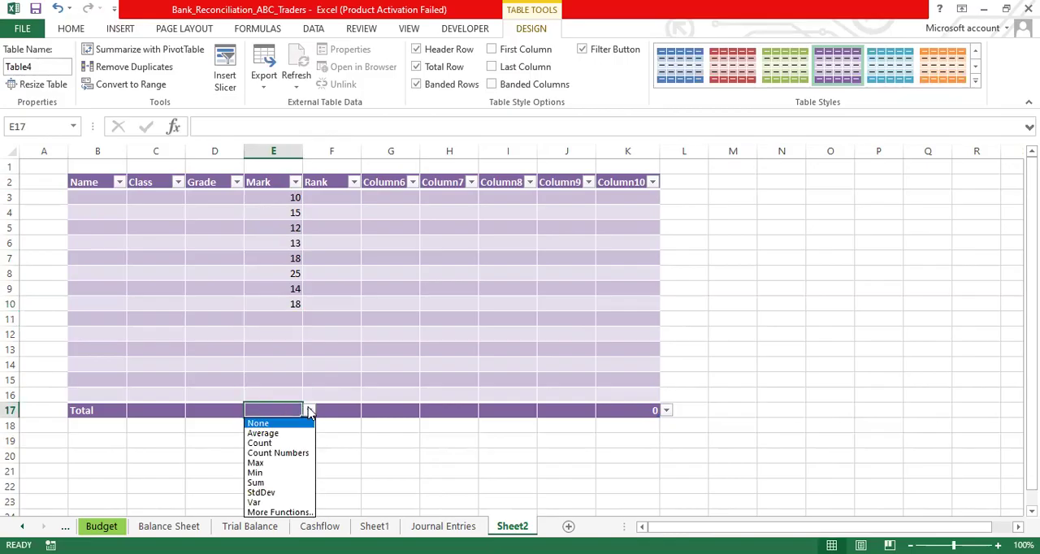
click(293, 483)
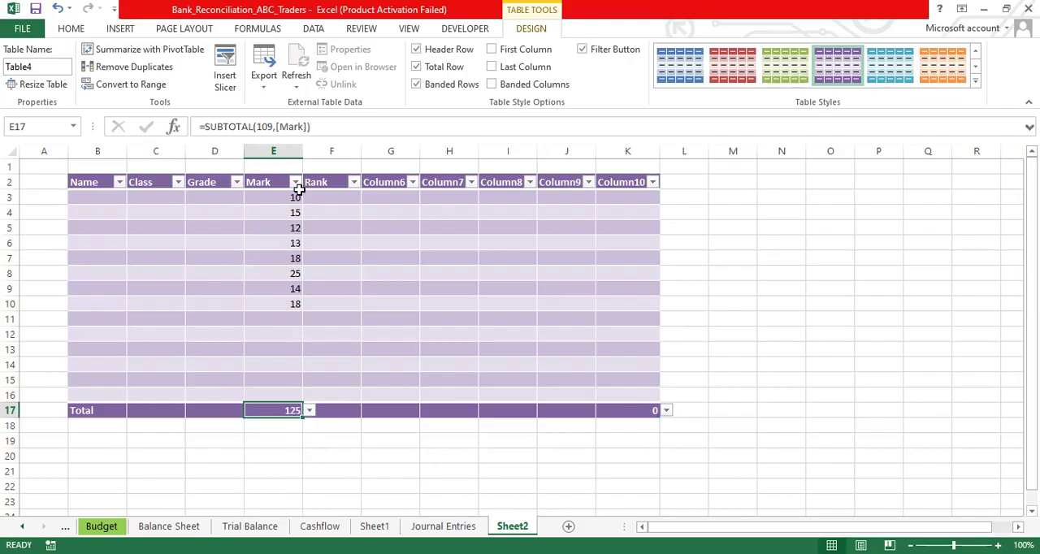
- Switch the Mark column's total to Average, and select the marks in E3:E10 to compare the result
click(309, 412)
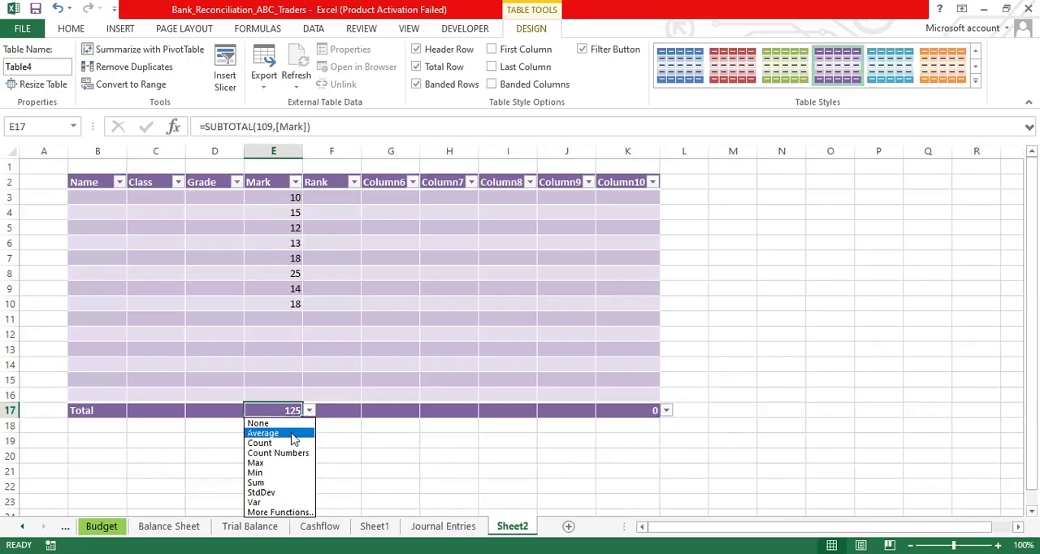
click(294, 434)
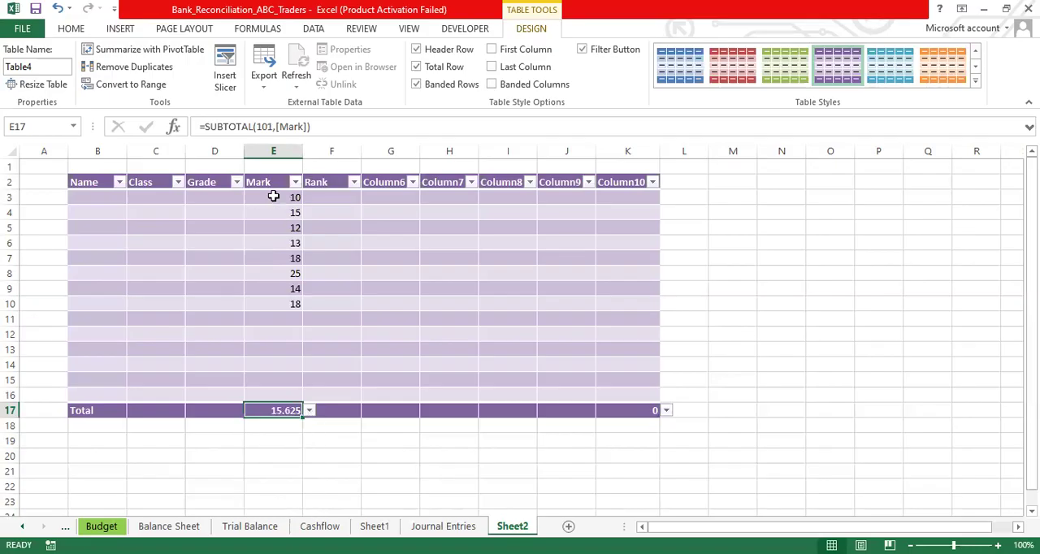
drag(274, 195, 281, 302)
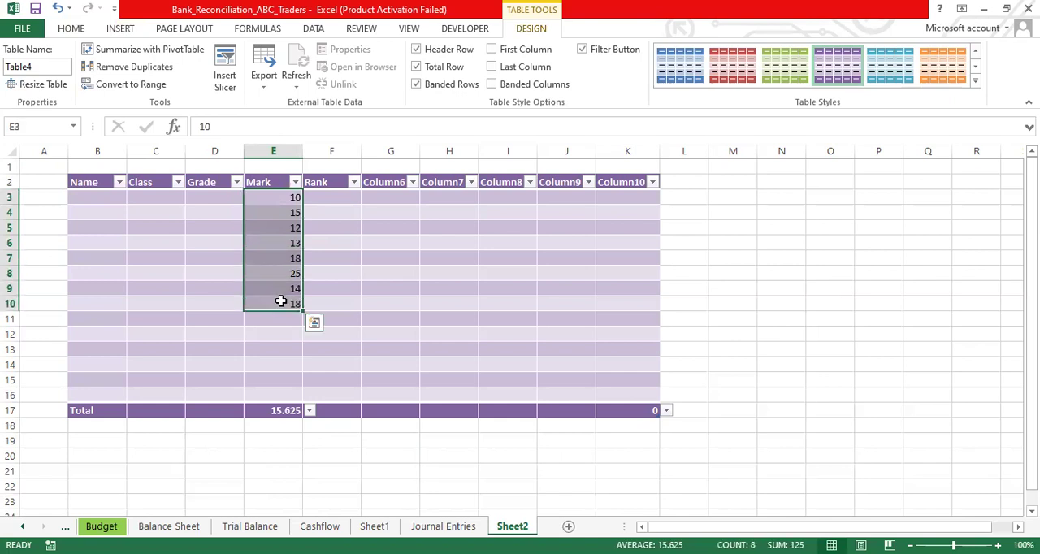
- Change the Mark column's total to Max, and switch it to Min
click(309, 412)
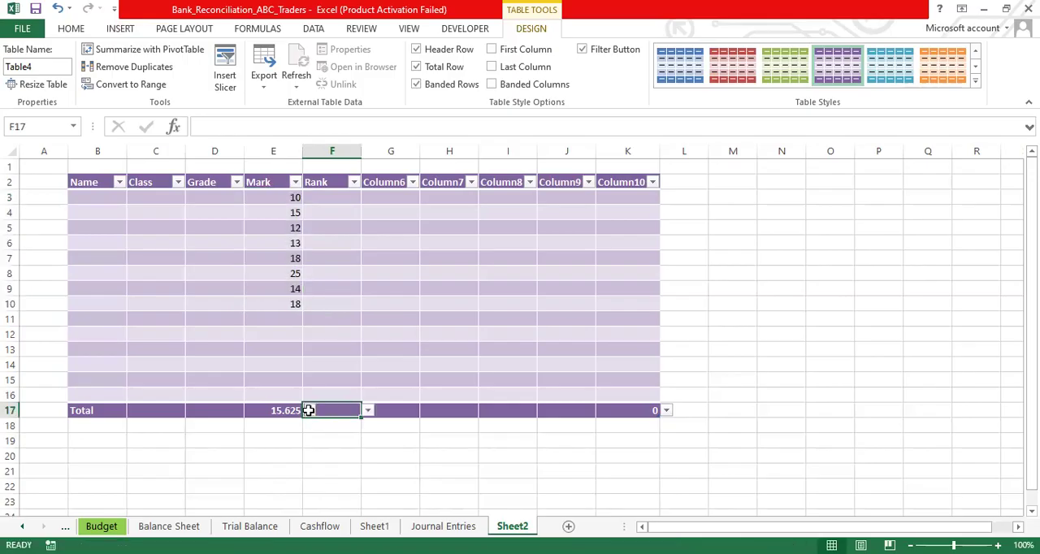
click(271, 411)
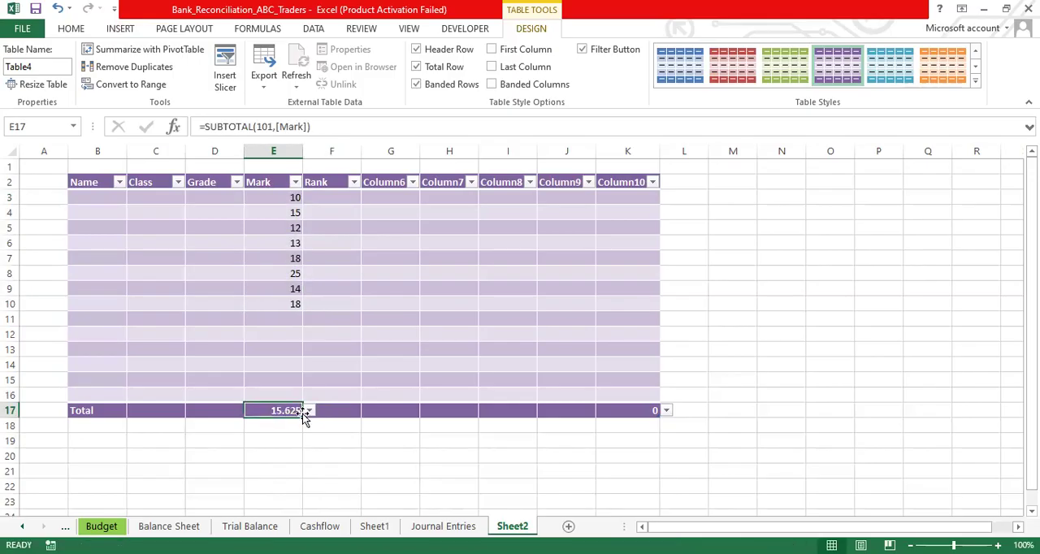
click(309, 412)
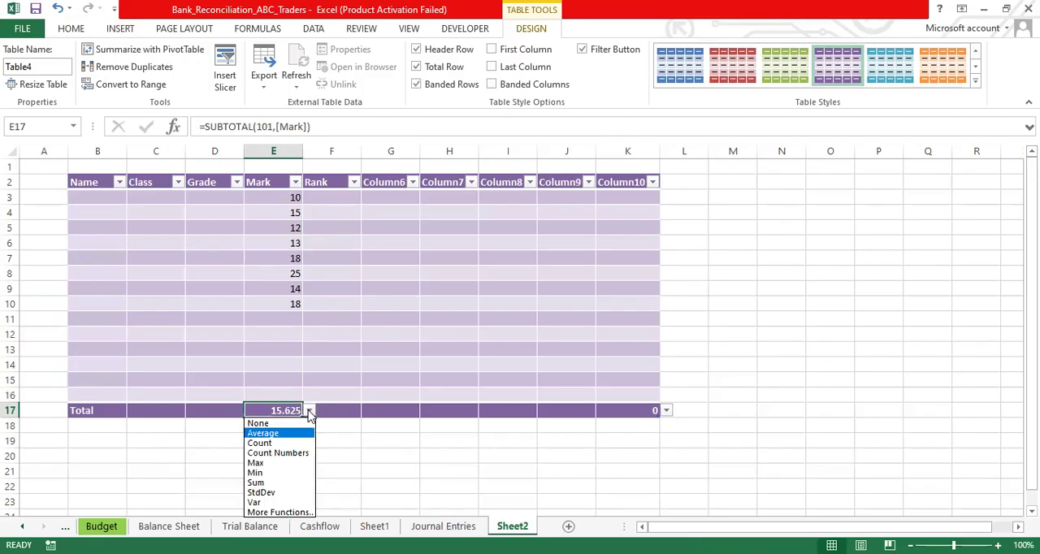
click(295, 464)
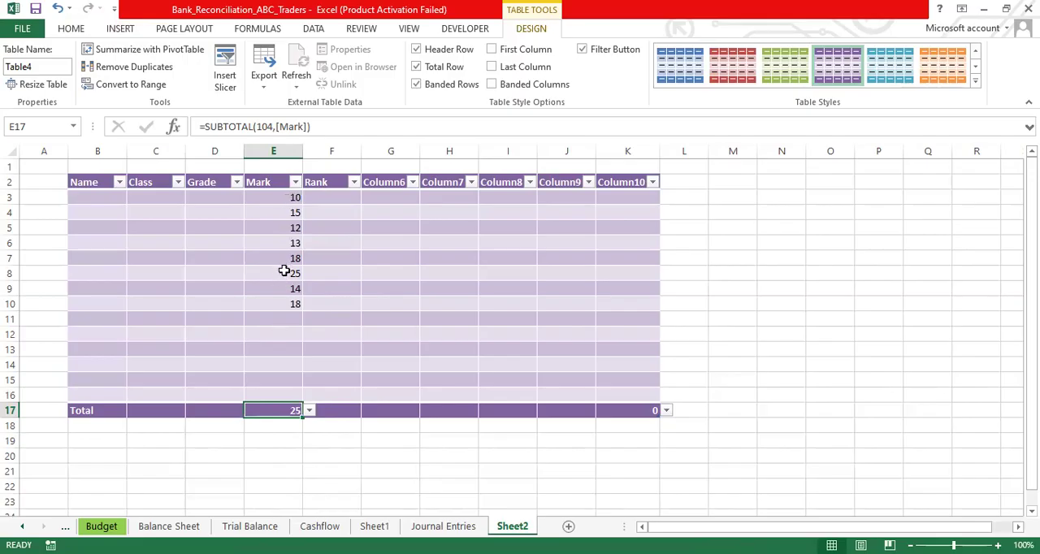
click(310, 412)
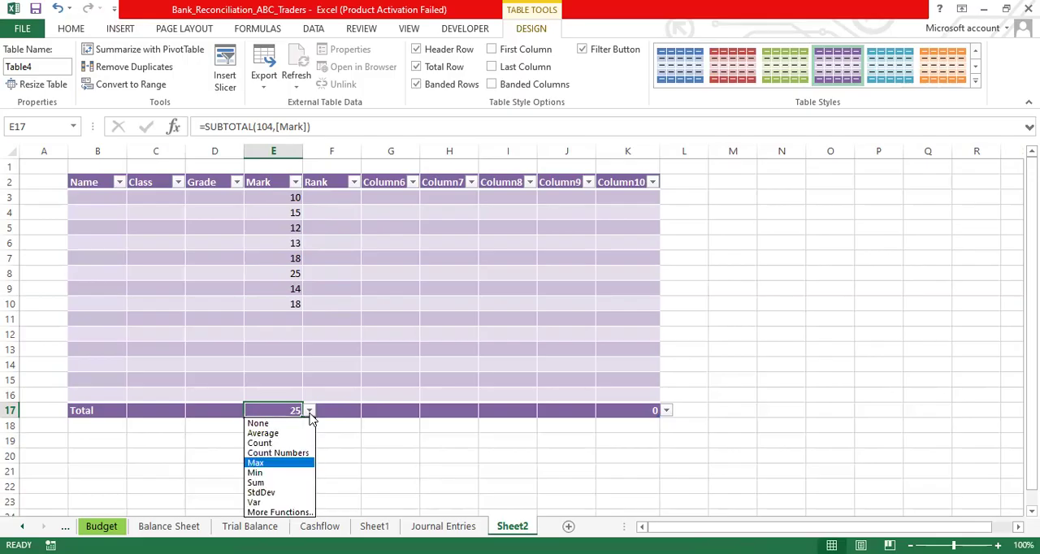
click(285, 472)
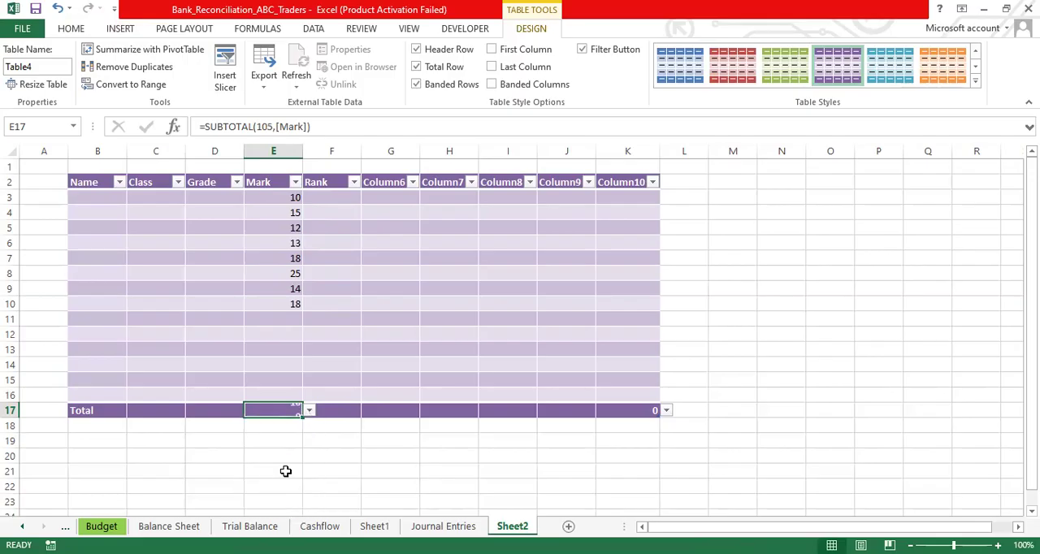
- Set the Mark column's total to Count Numbers, and go through the marks from E3 to E10 to check the count
click(309, 413)
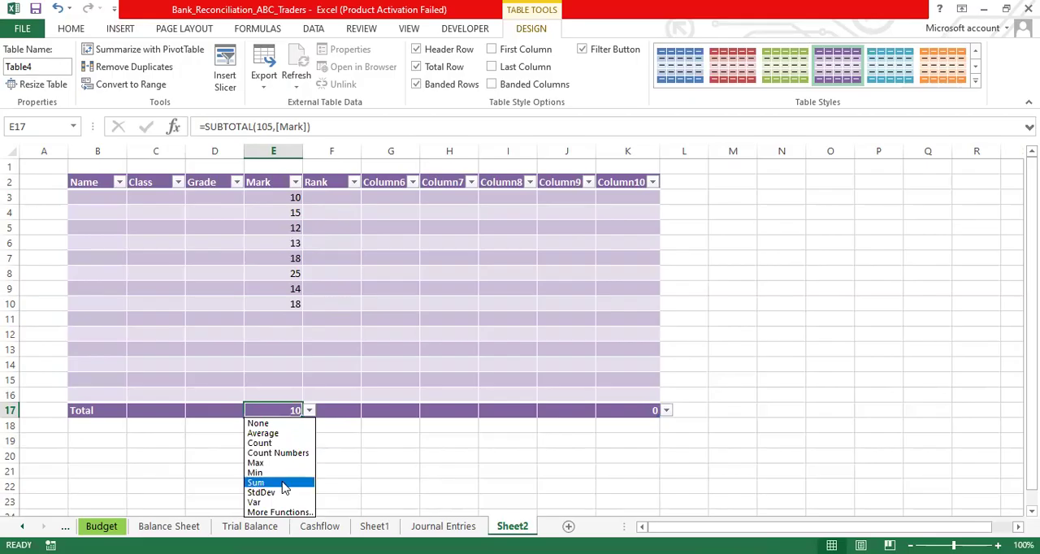
key(Down)
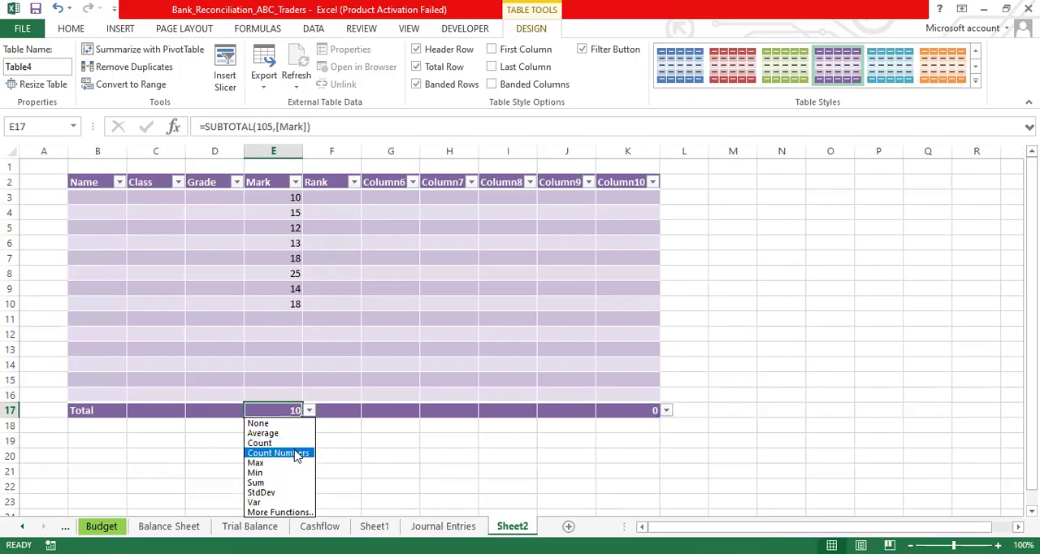
click(297, 453)
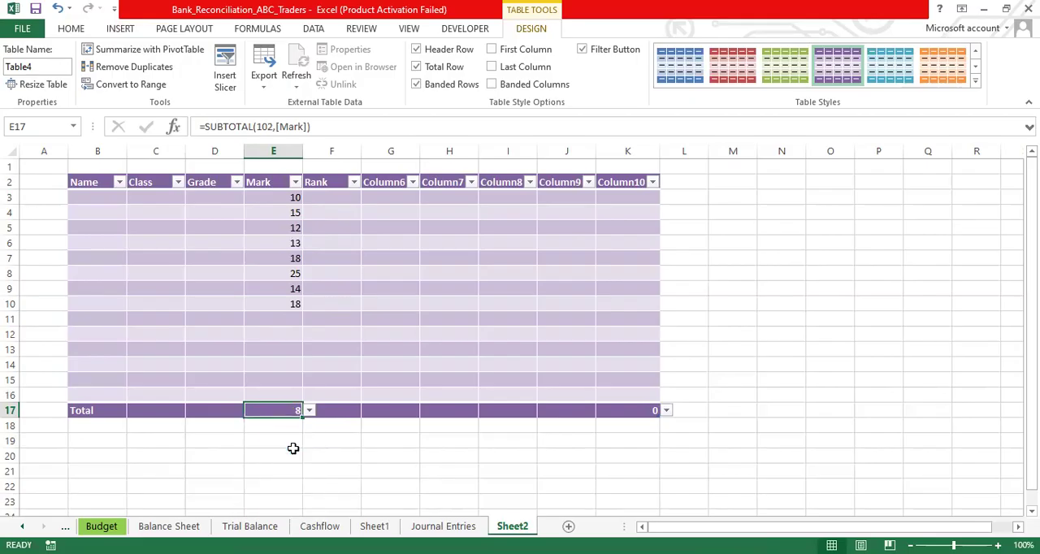
click(281, 197)
key(Down)
key(Down)
key(Down)
key(Down)
key(Down)
key(Down)
key(Down)
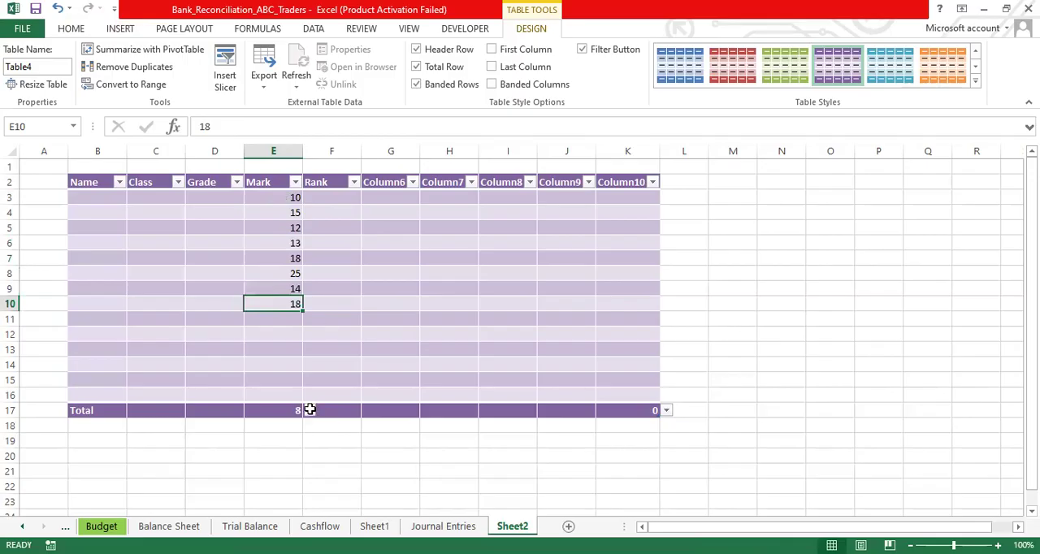
- Set the Mark column's total in the total row to None, and switch it to Count
click(273, 410)
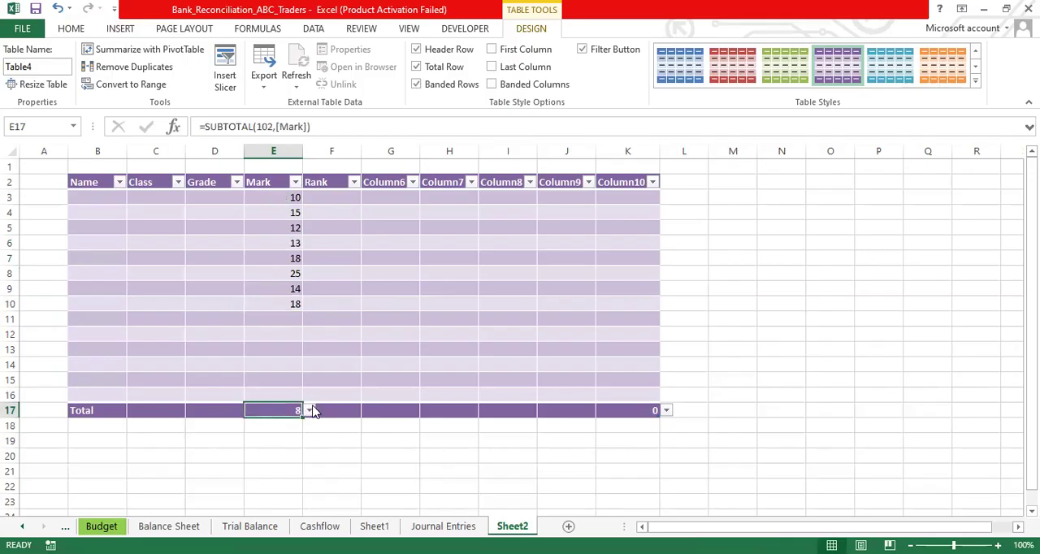
click(310, 411)
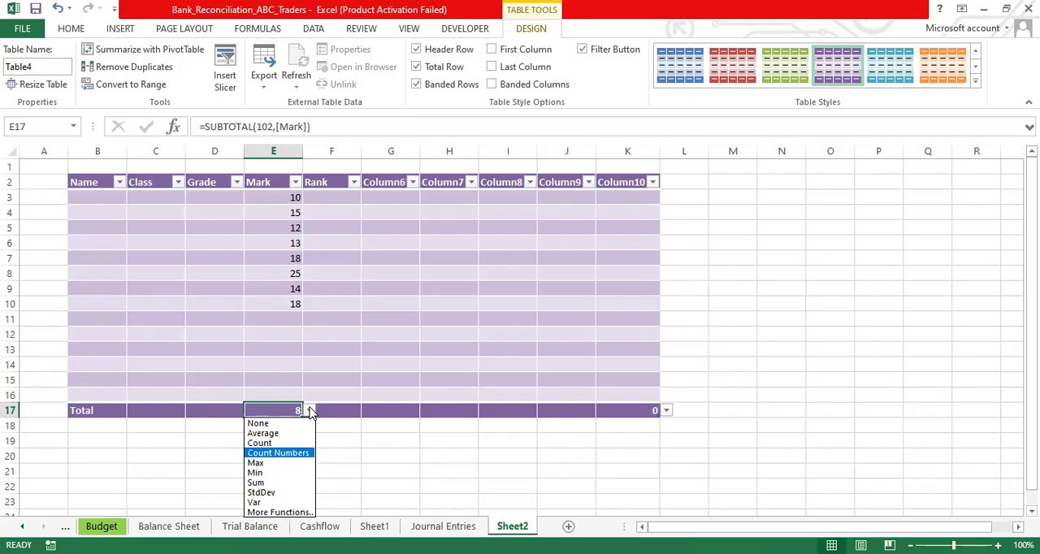
click(295, 424)
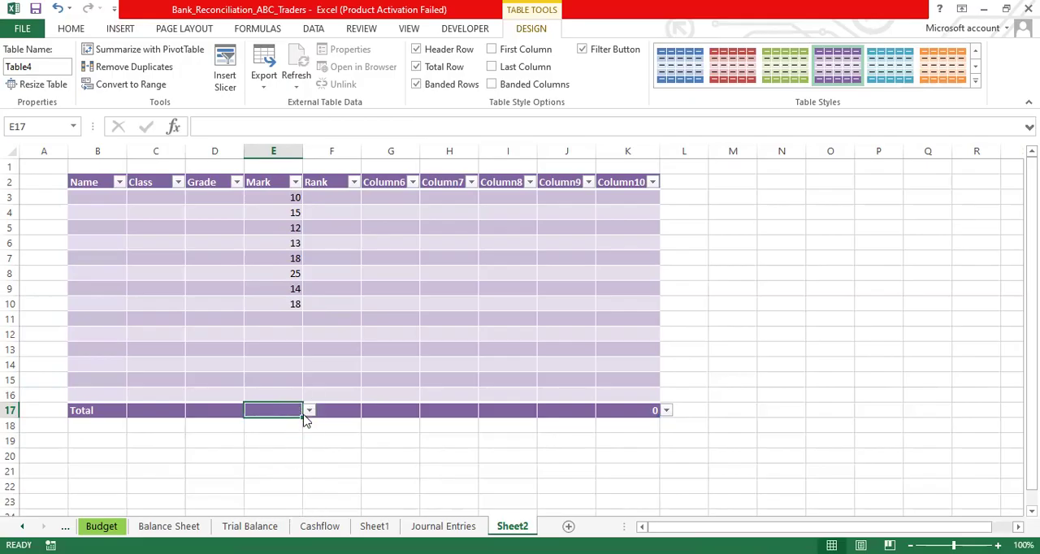
click(309, 410)
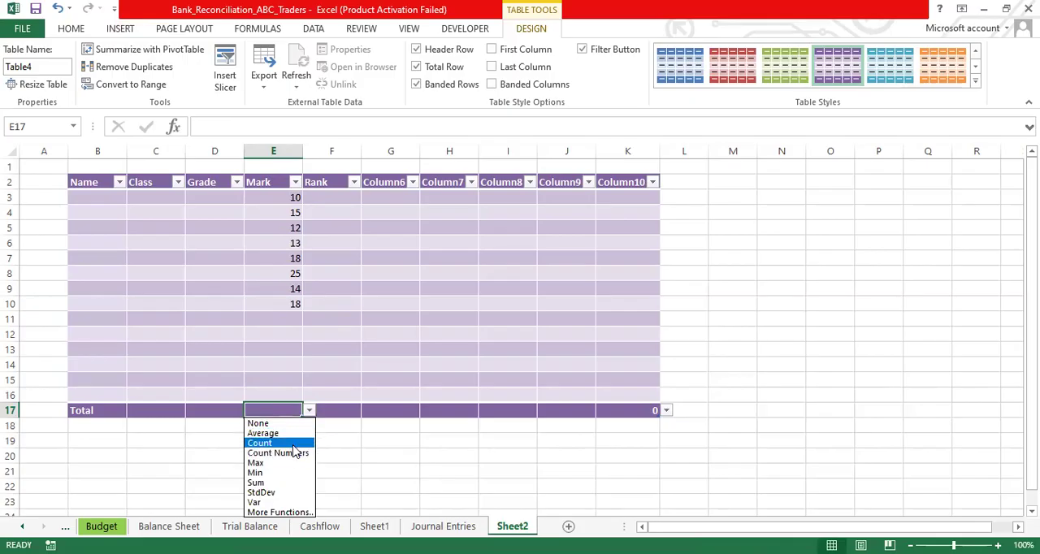
click(297, 443)
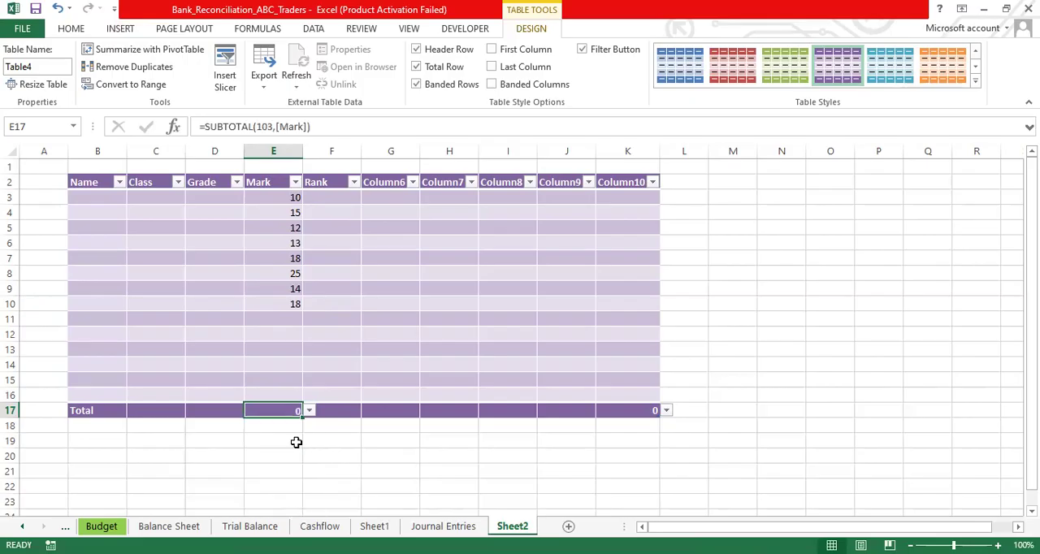
- Switch the Mark column's total to Count Numbers, and set it to Sum
click(310, 410)
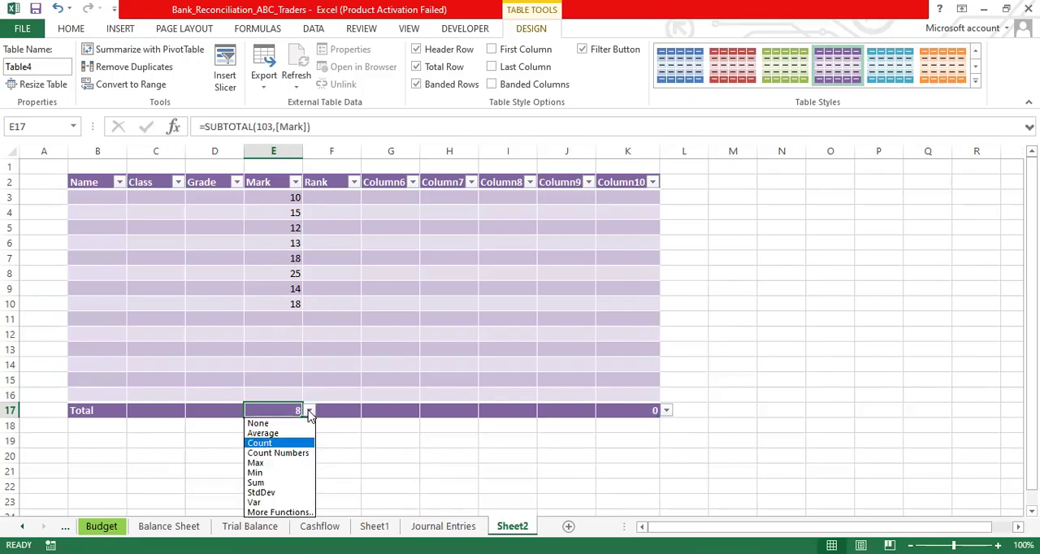
click(303, 455)
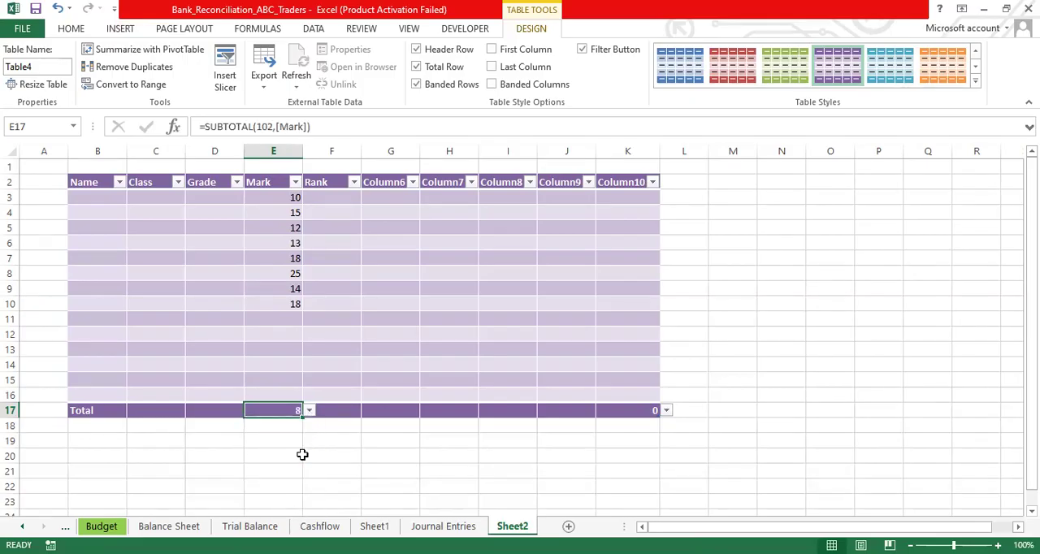
click(310, 411)
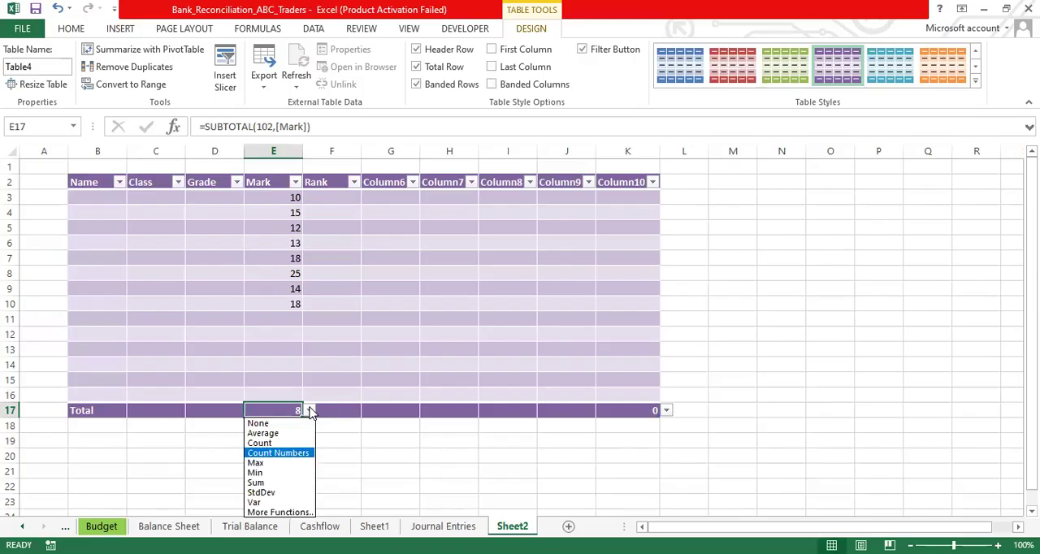
click(276, 484)
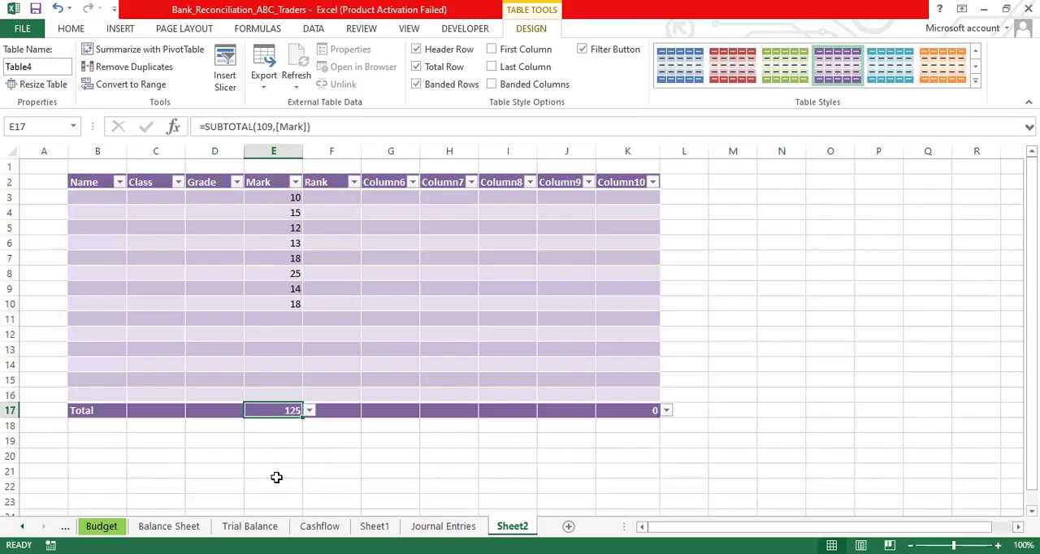
- Open More Functions for the Mark column's total, look through the most recently used functions, and close the dialog without choosing one
click(310, 411)
key(Down)
key(Down)
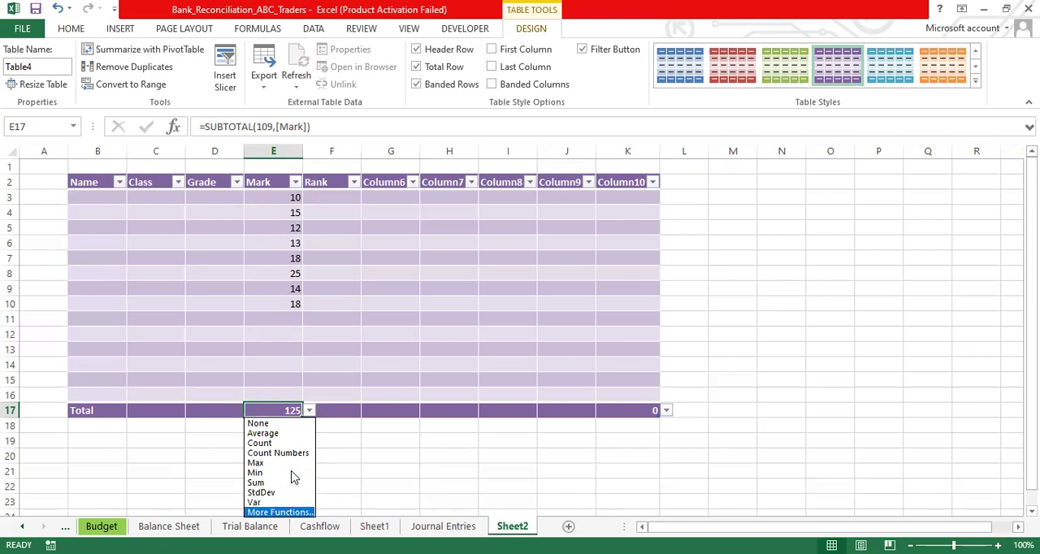
key(Return)
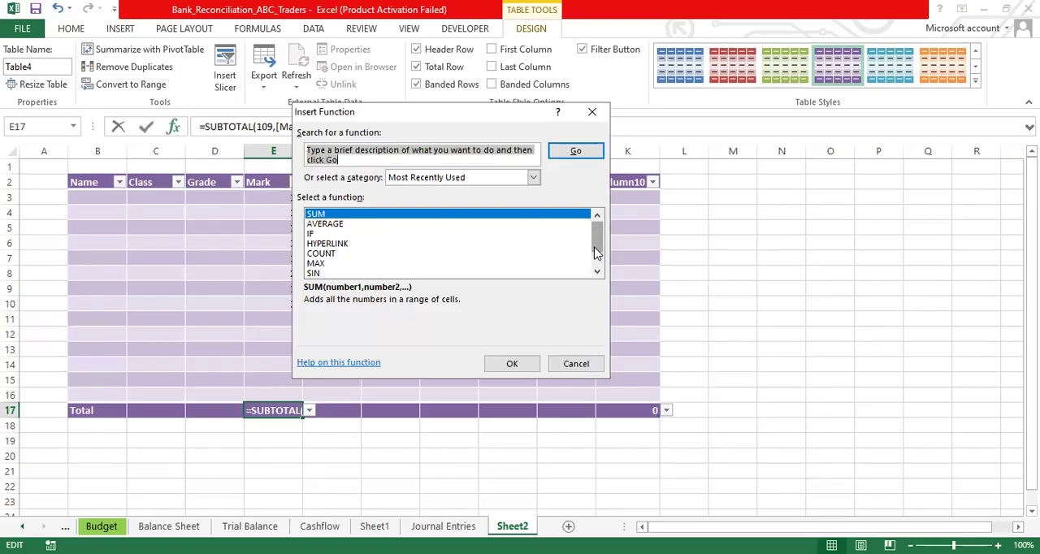
drag(596, 253, 597, 267)
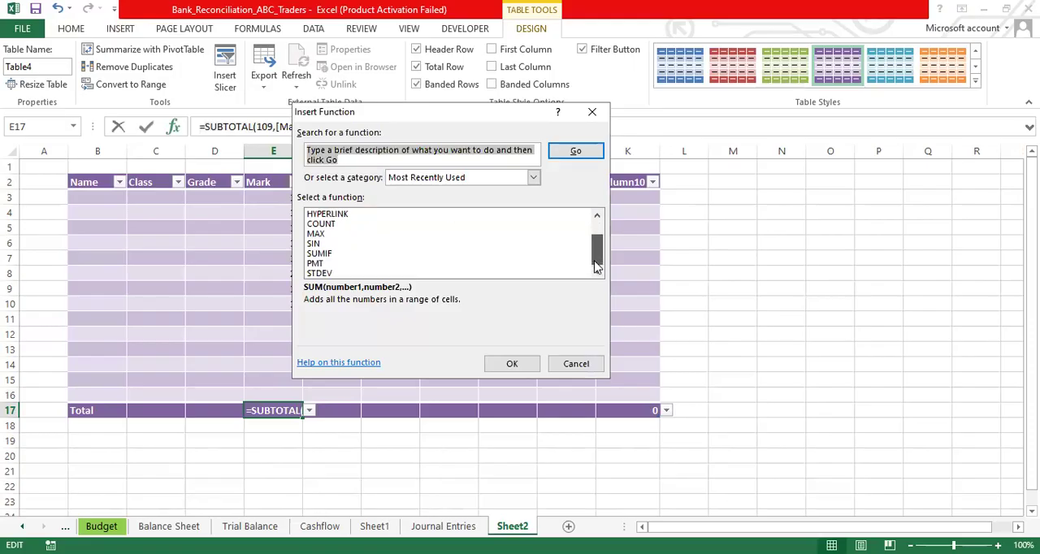
click(593, 112)
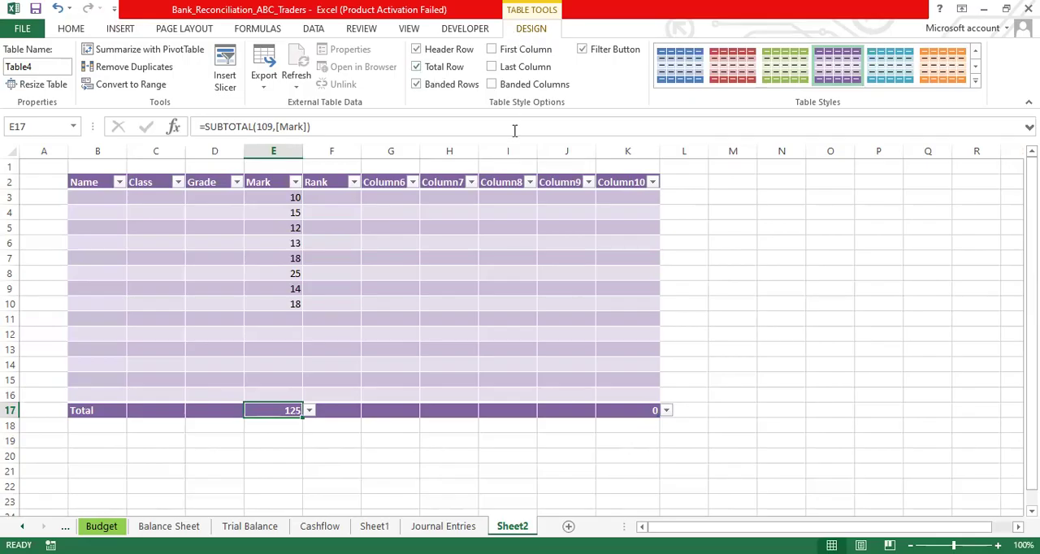
- Turn off the table's total row, and switch the banded rows off and back on
click(416, 68)
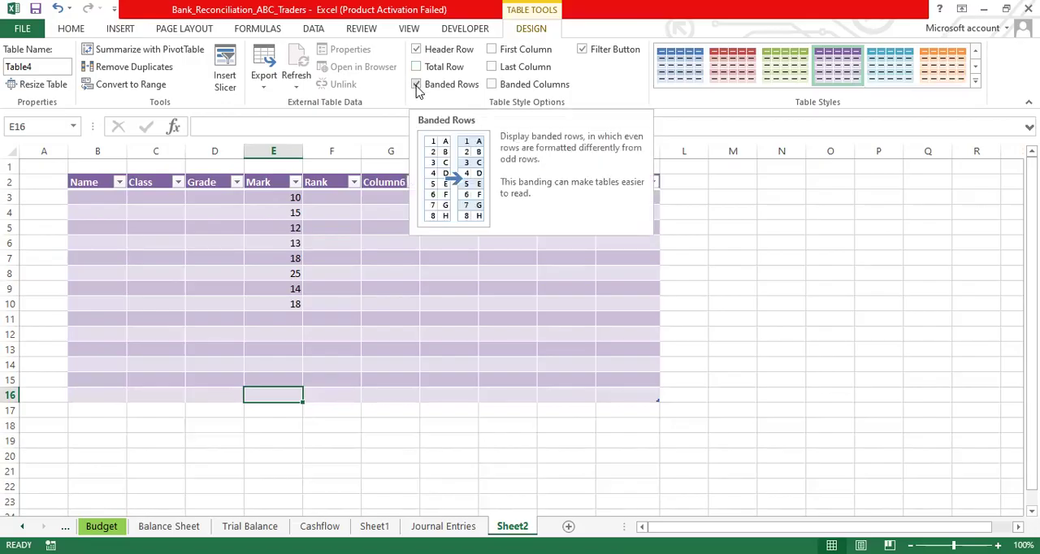
click(416, 84)
click(416, 85)
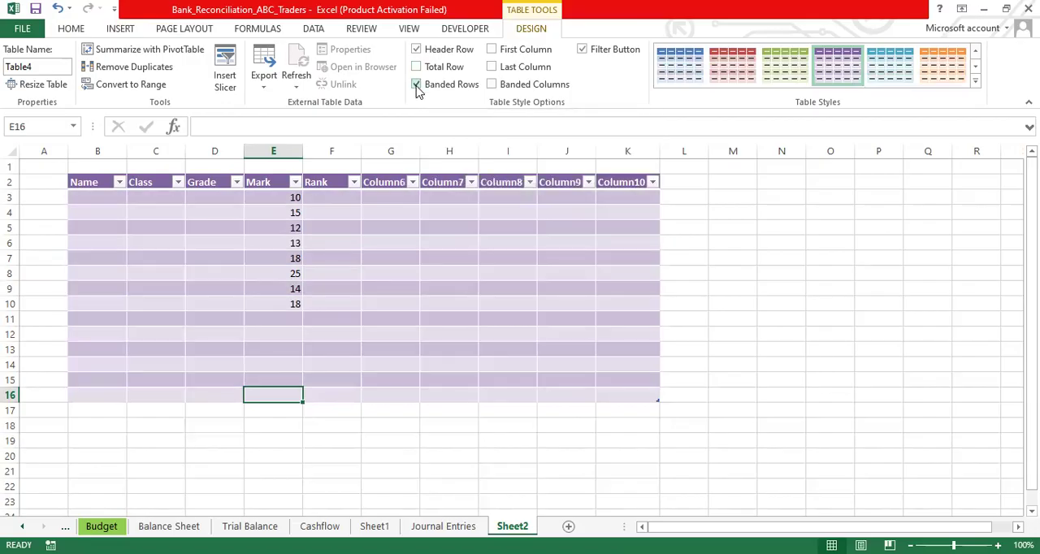
- Go through the Name column's cells downward from B3 and back up to examine the alternating row shading
click(104, 194)
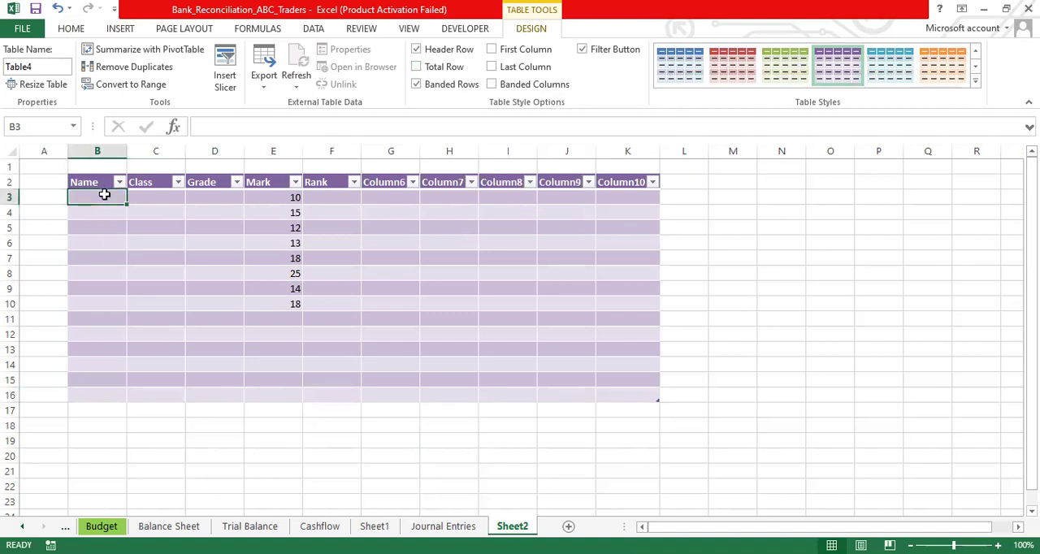
key(Return)
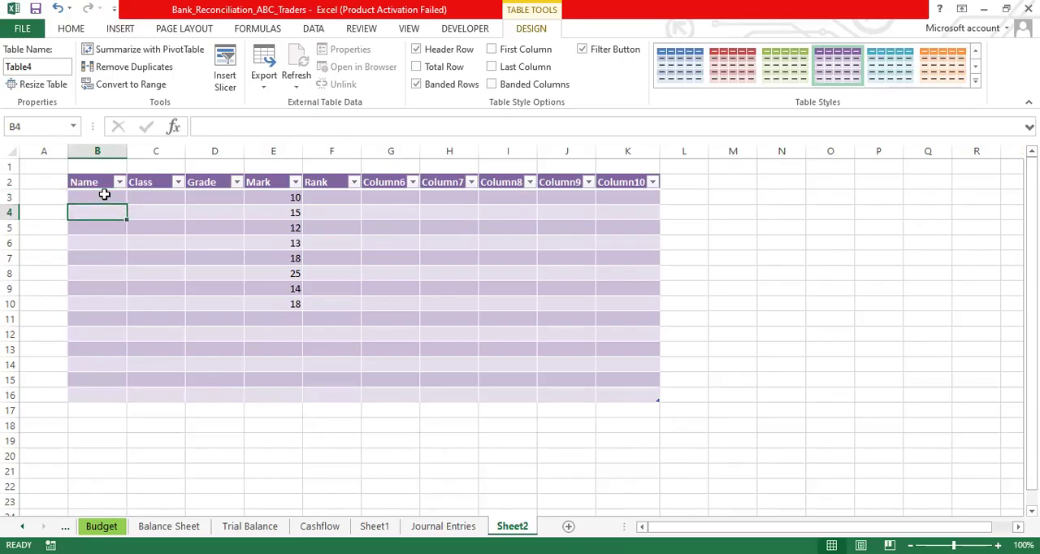
key(Return)
key(Return)
key(Return)
key(Return)
key(Return)
key(Return)
key(Return)
key(Return)
key(Return)
key(Return)
key(Return)
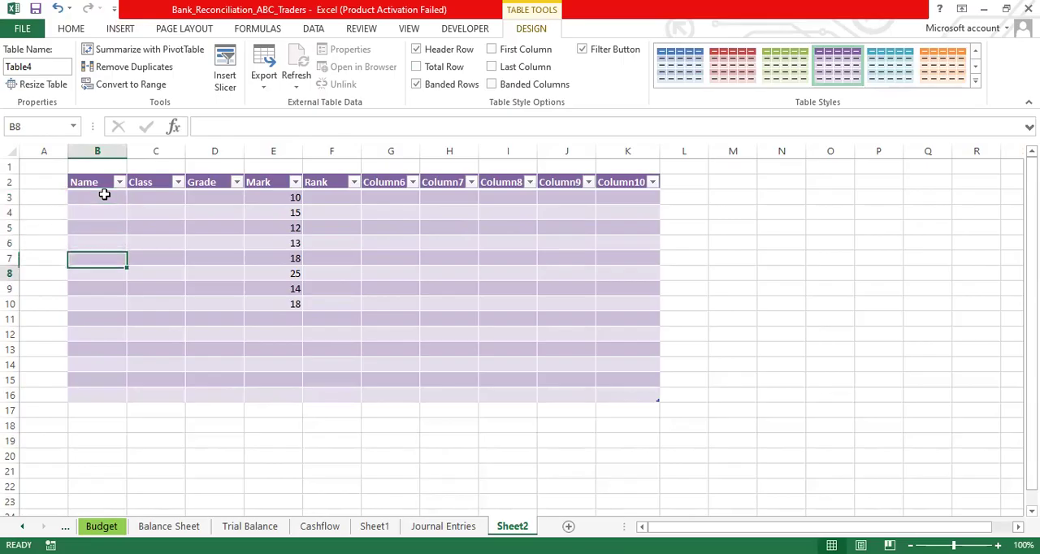
key(Up)
key(Up)
key(Up)
key(Up)
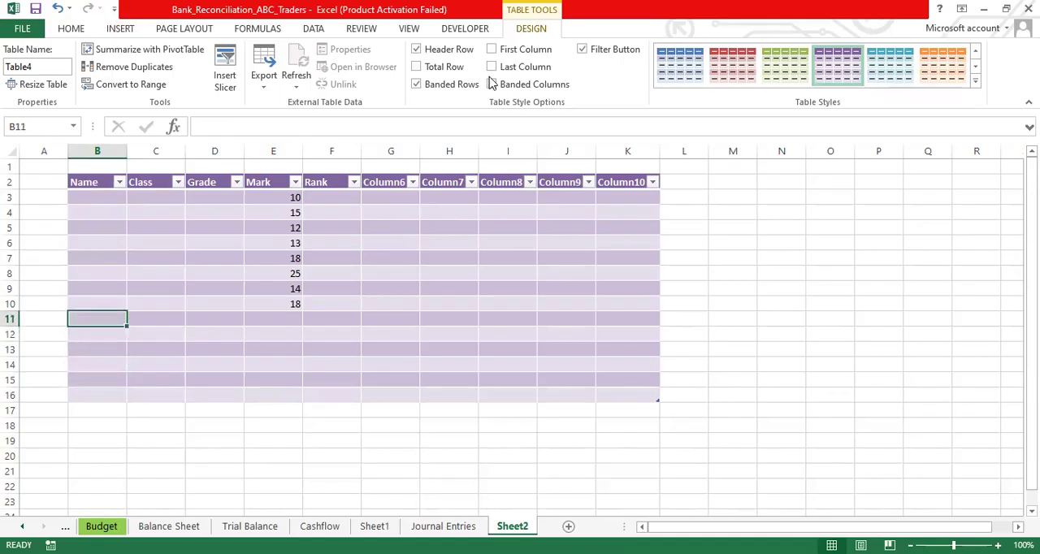
- Turn off the table's banded rows and header row, showing and hiding the total row in between
click(416, 86)
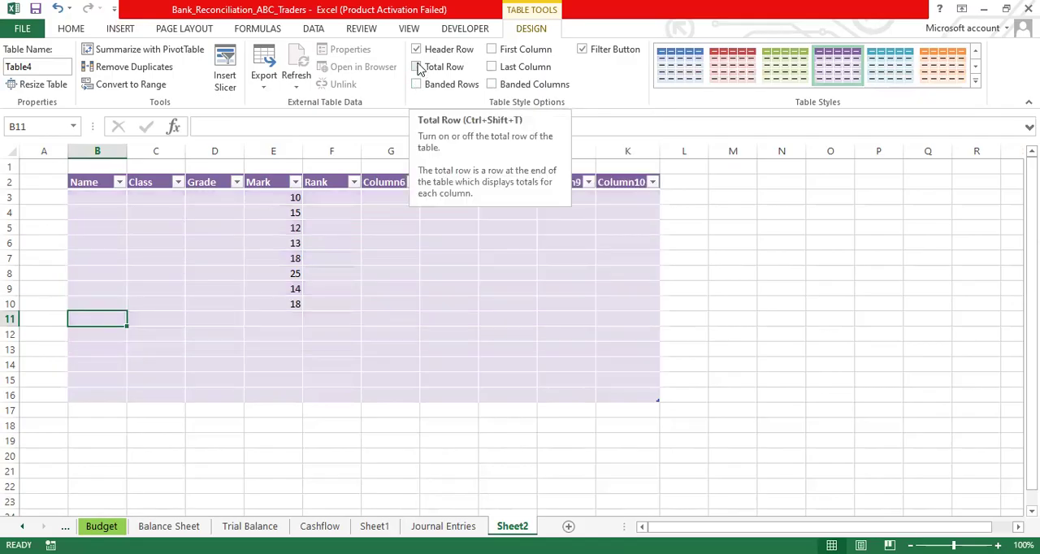
click(417, 68)
click(416, 68)
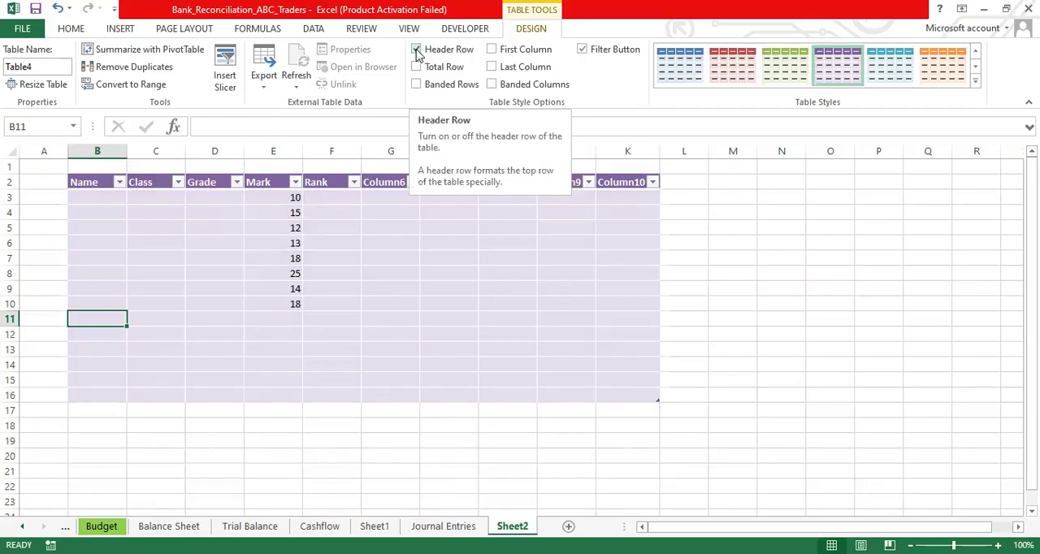
click(417, 51)
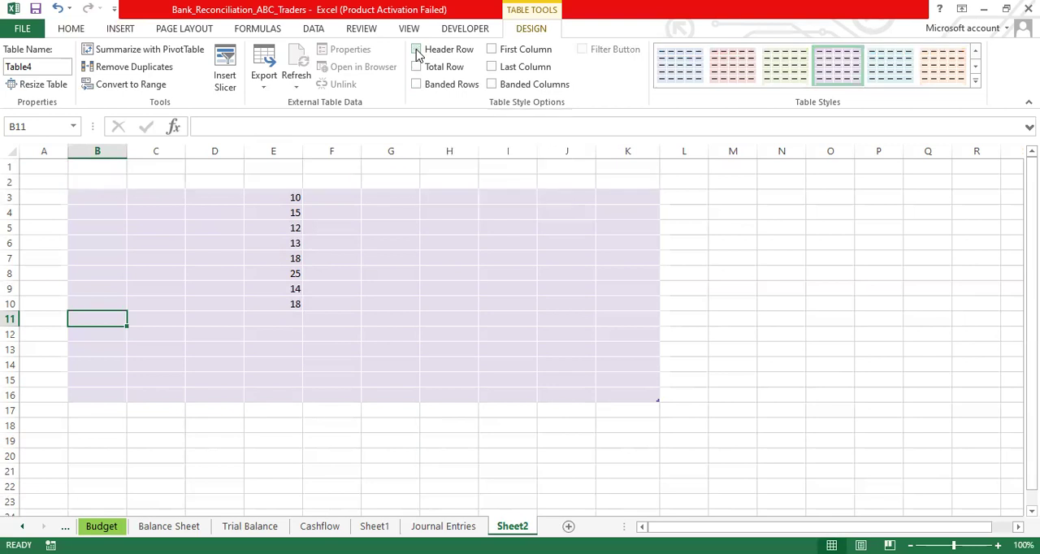
- Turn on the table's header row, total row and banded rows
click(417, 50)
click(416, 69)
click(416, 84)
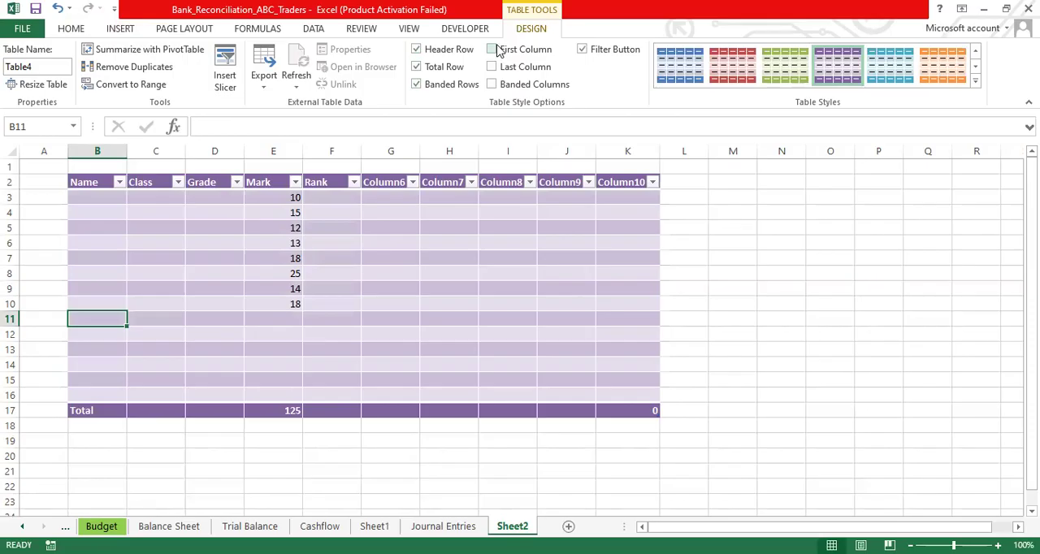
- Enable the First Column, Last Column and Banded Columns style options for the table
click(492, 50)
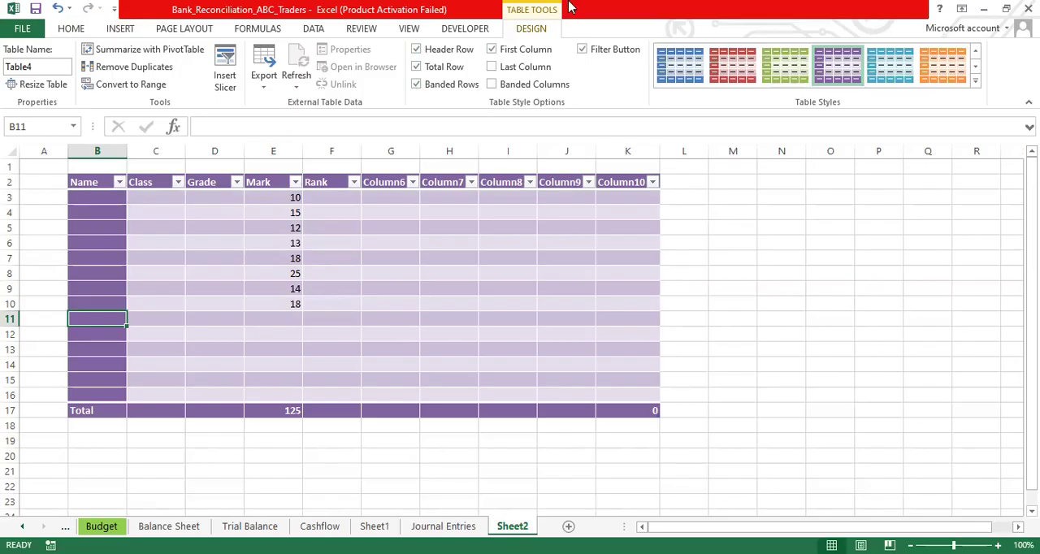
click(492, 67)
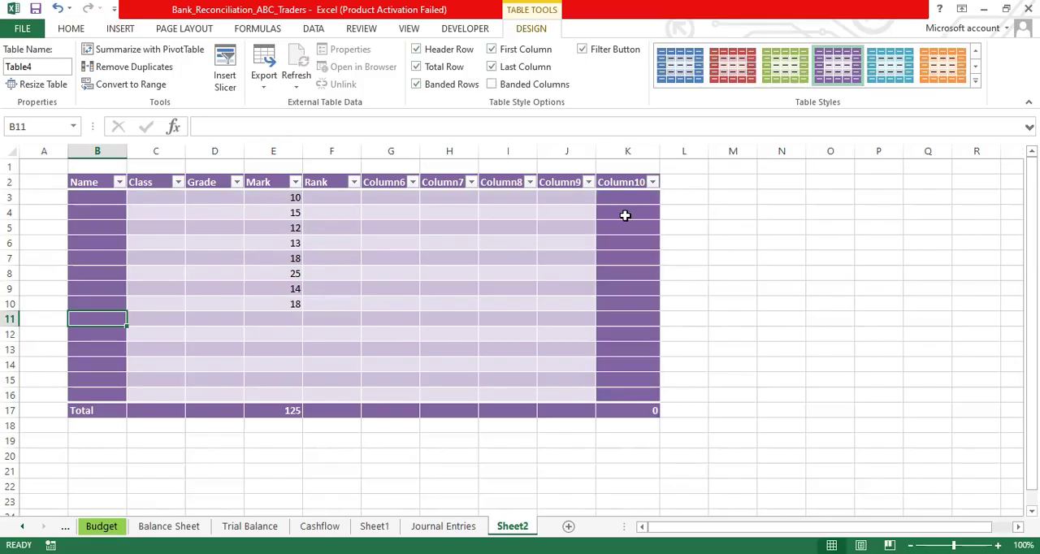
click(491, 84)
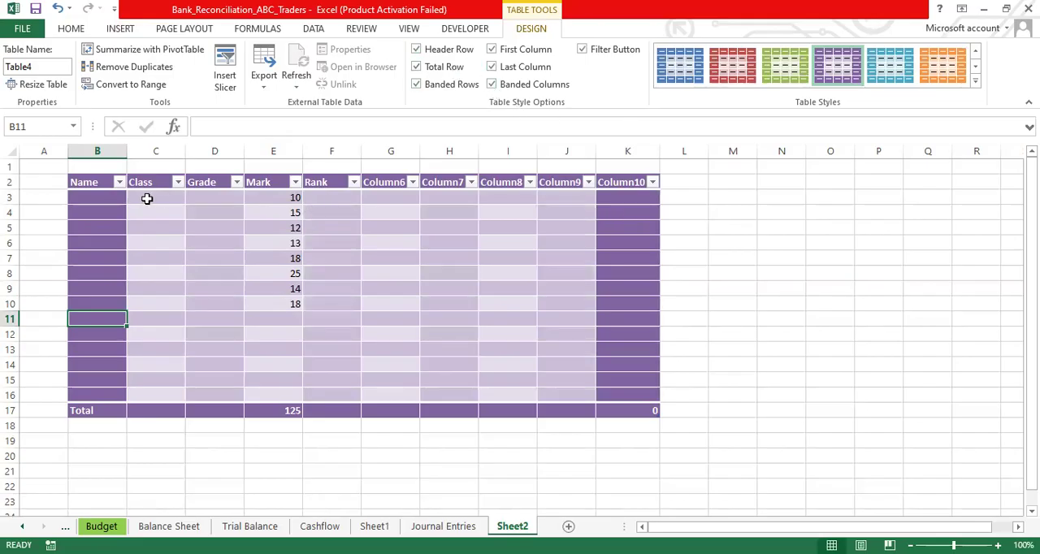
- Disable the First Column and Last Column styling, and switch the header filter buttons off and back on
click(491, 51)
click(491, 67)
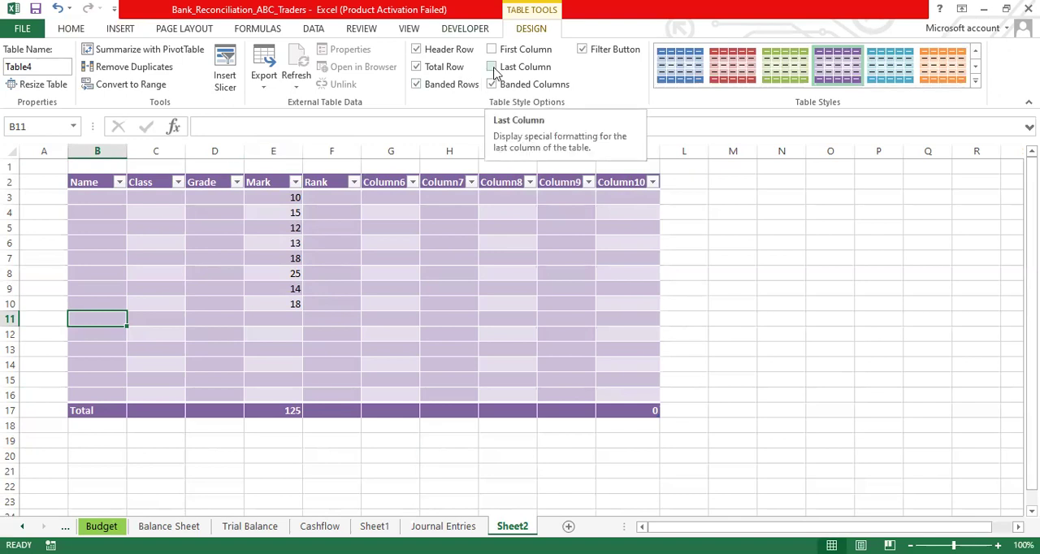
click(582, 52)
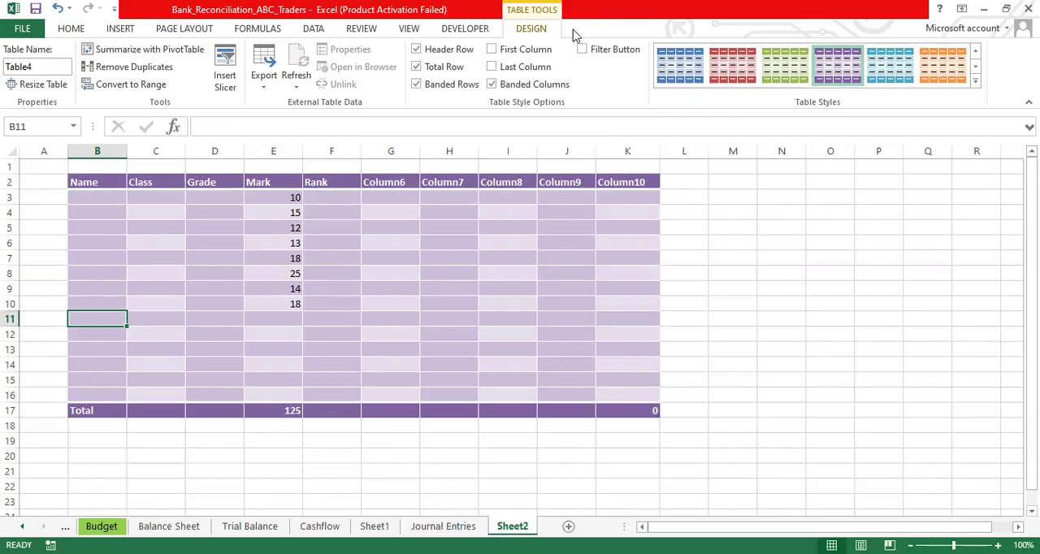
click(583, 50)
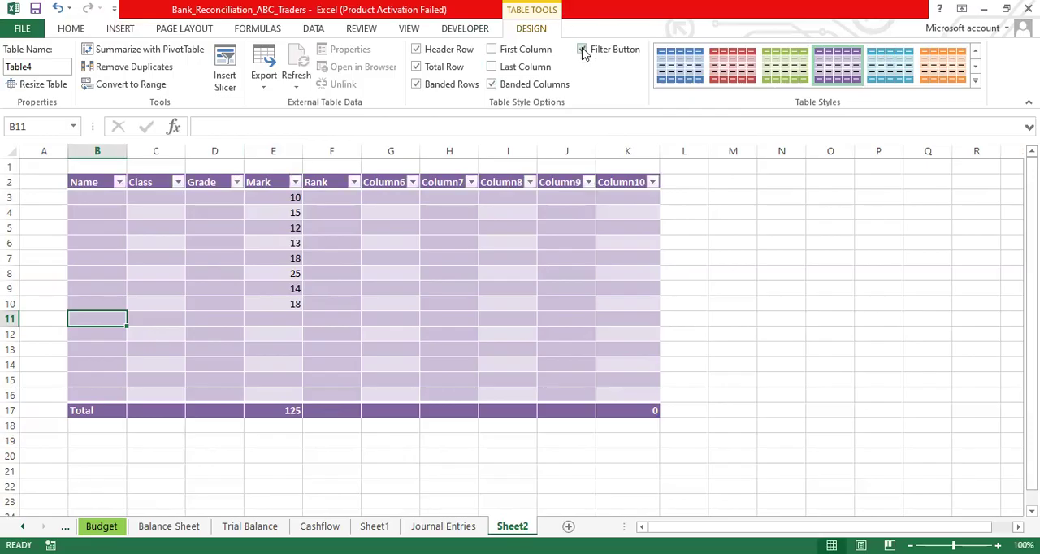
- Filter the Mark column to show only the rows with the value 15
click(296, 182)
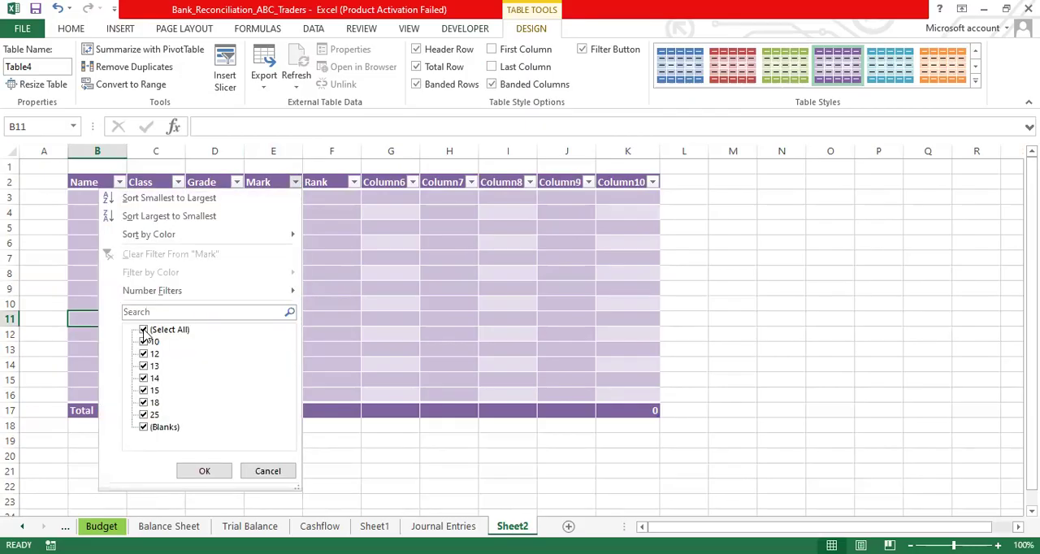
click(144, 330)
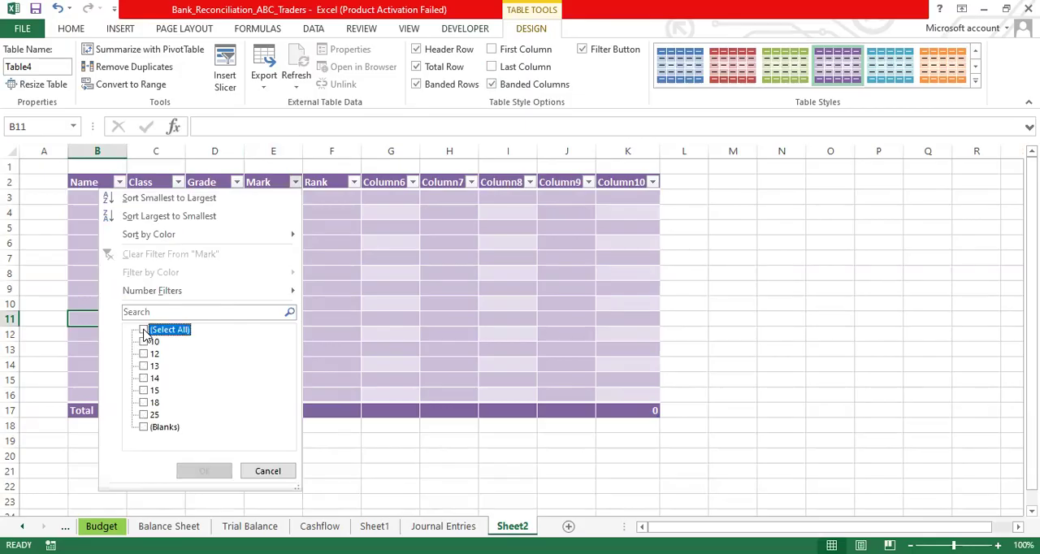
click(145, 393)
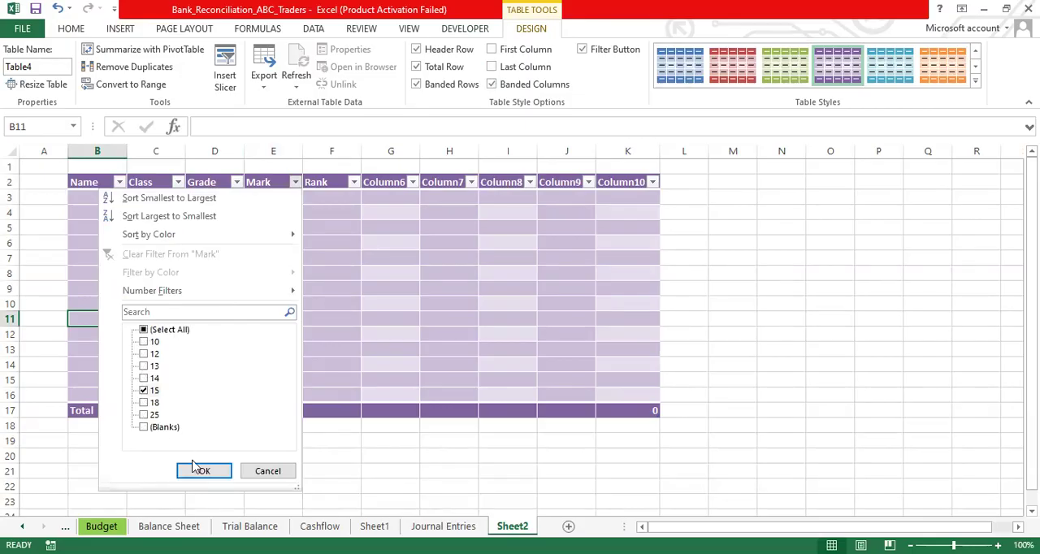
click(204, 474)
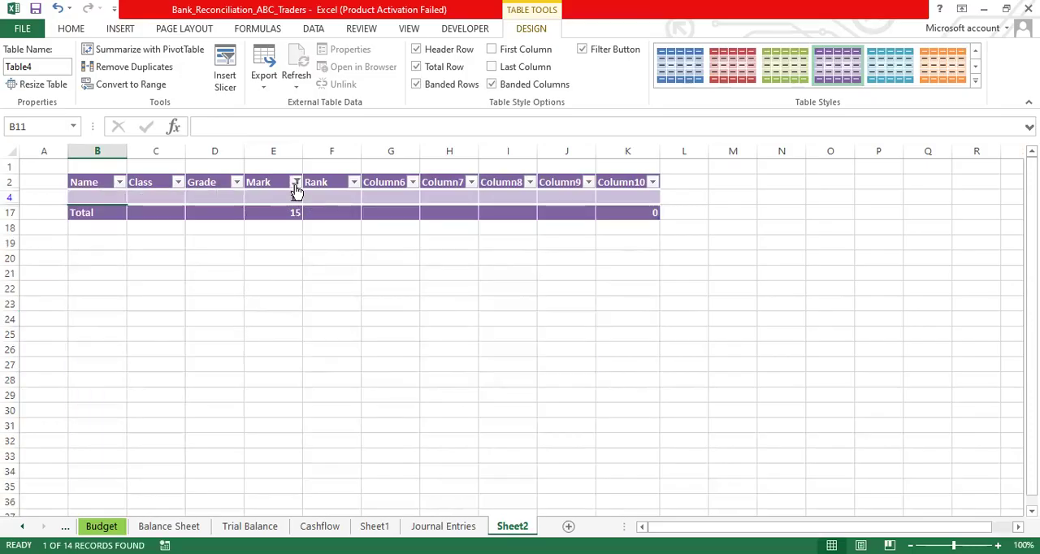
- Reselect all values in the Mark column's filter so that every table row is shown
click(296, 182)
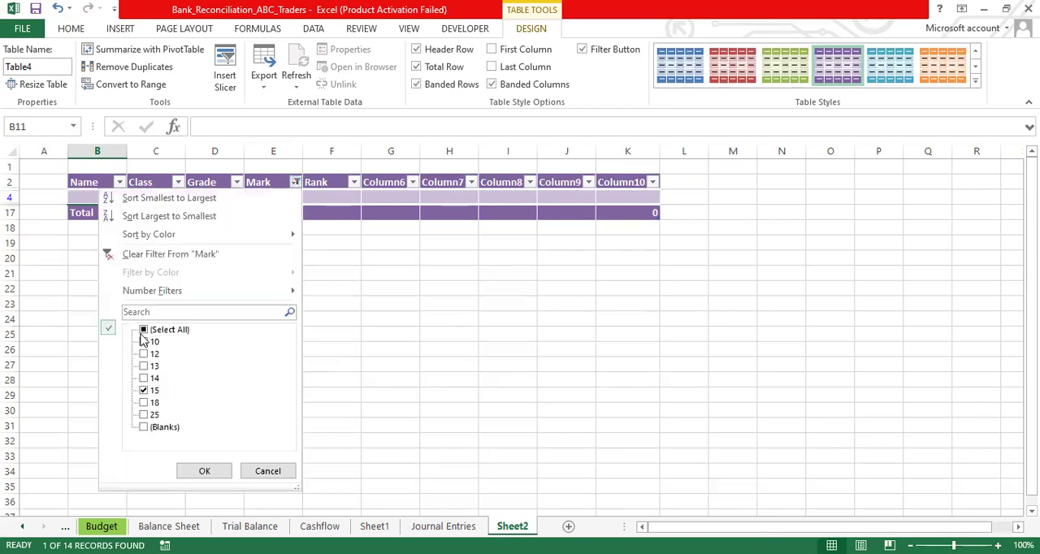
click(144, 330)
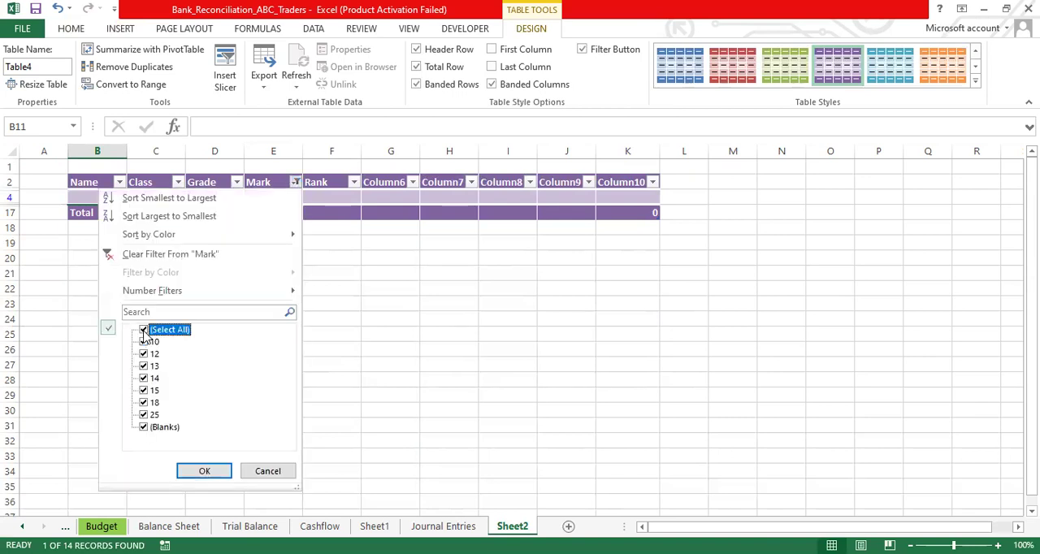
click(204, 472)
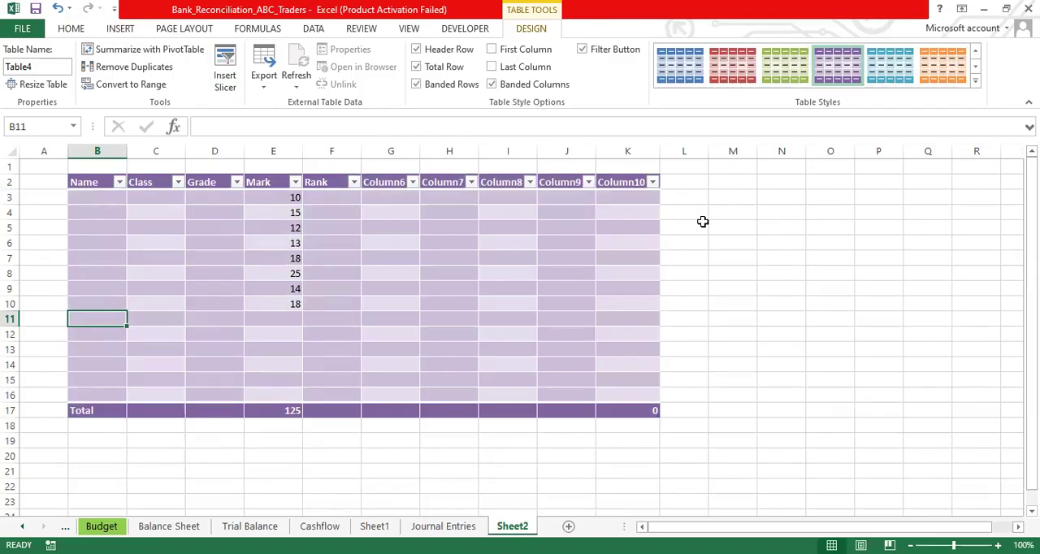
- Try all borders on the blank range O5:T15 beside the table, and undo them
click(592, 234)
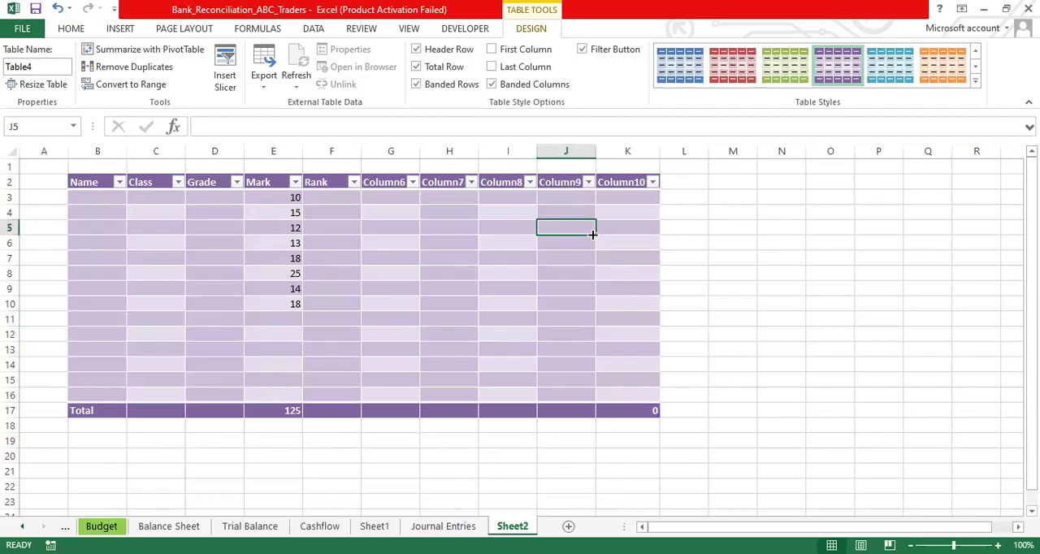
scroll(736, 360, right, 1)
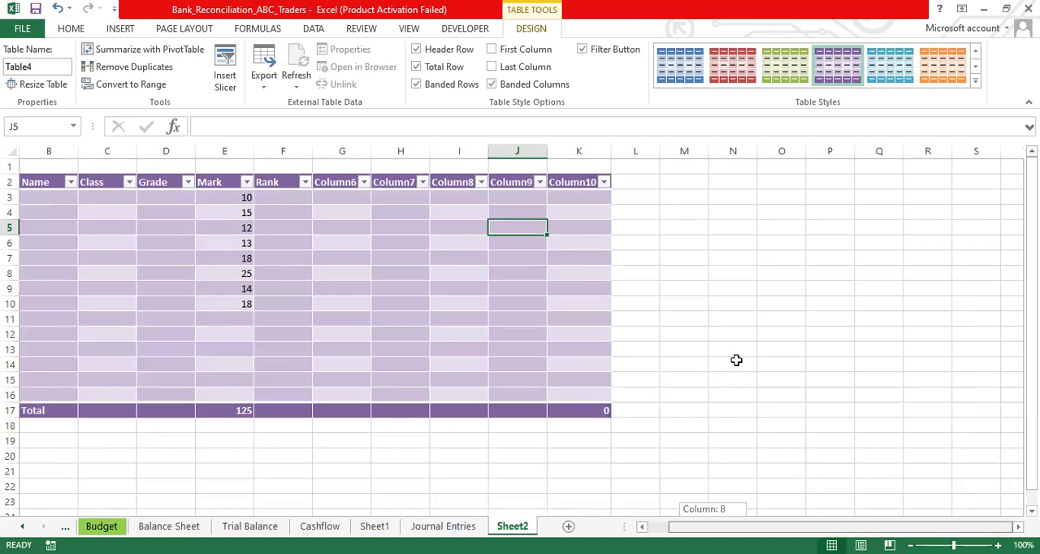
scroll(1015, 453, down, 1)
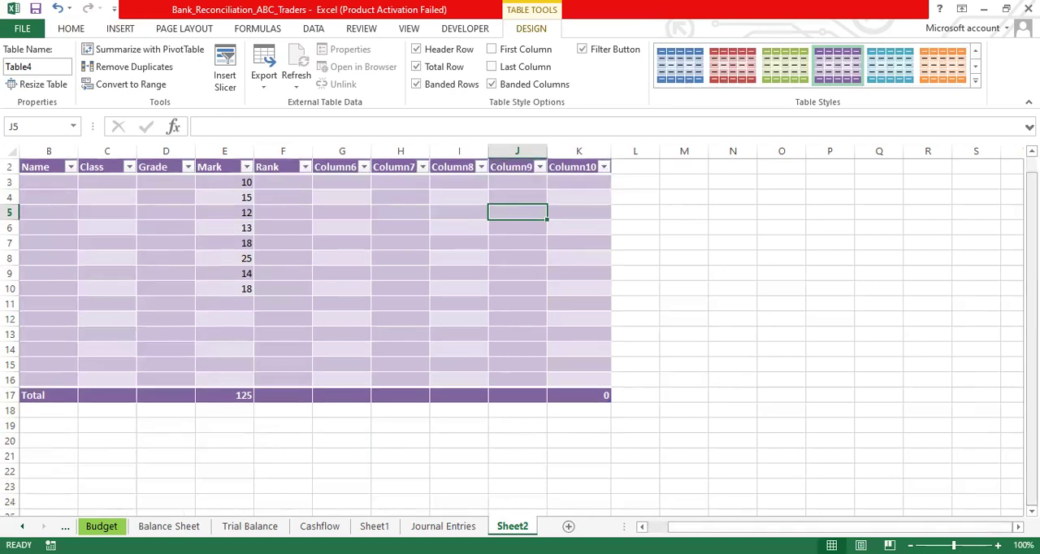
click(770, 213)
key(shift+Right)
key(shift+Right)
key(shift+Right)
key(shift+Right)
key(shift+Right)
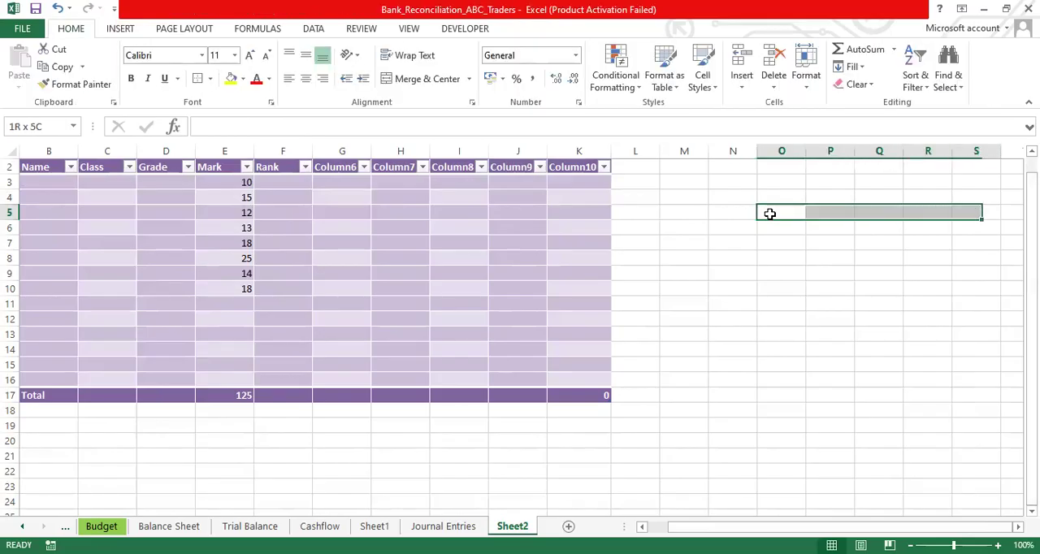
key(shift+Down)
key(shift+Down)
key(shift+Down)
key(shift+Down)
key(shift+Down)
key(shift+Down)
key(shift+Down)
key(shift+Down)
key(shift+Down)
key(shift+Down)
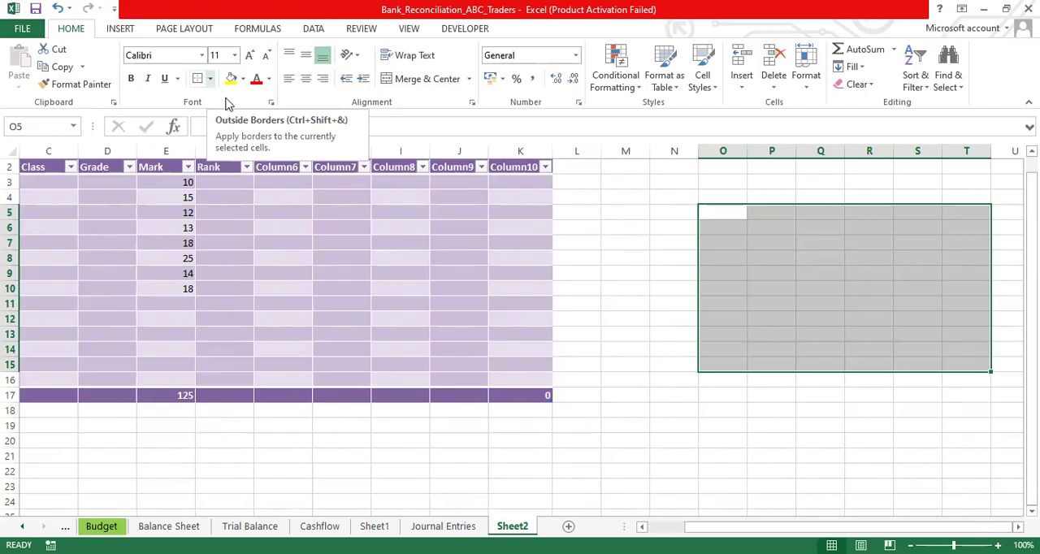
click(210, 79)
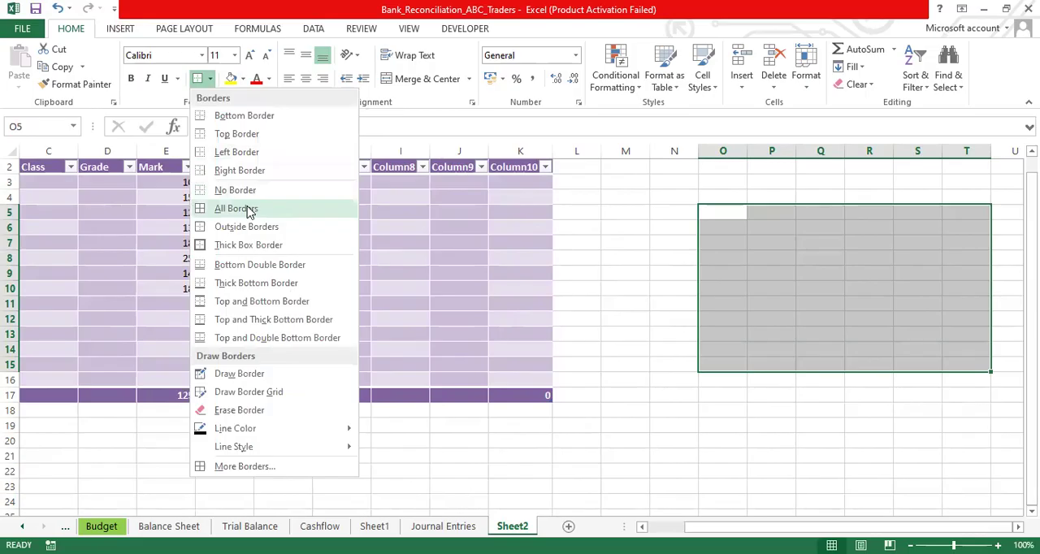
click(248, 209)
click(751, 270)
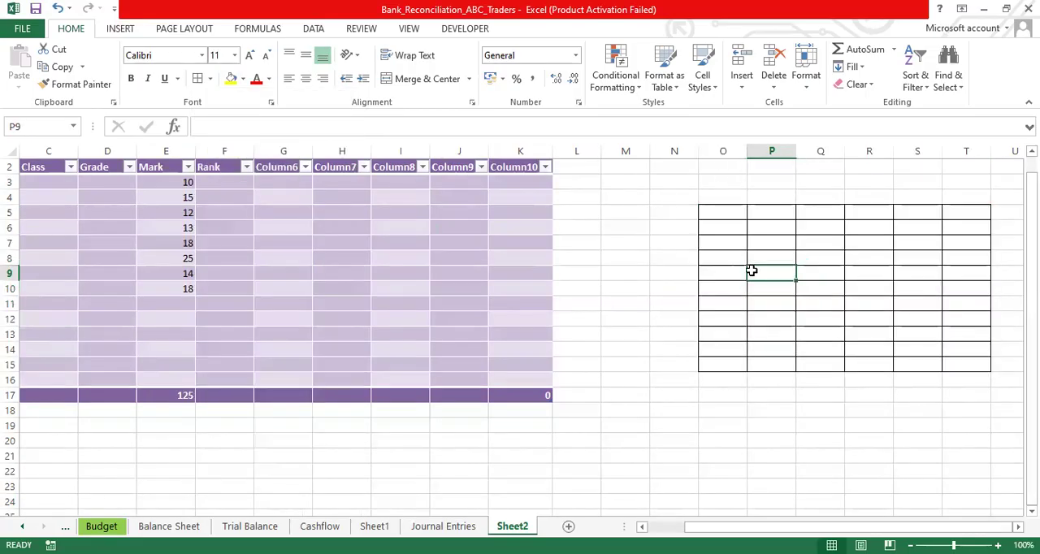
click(720, 212)
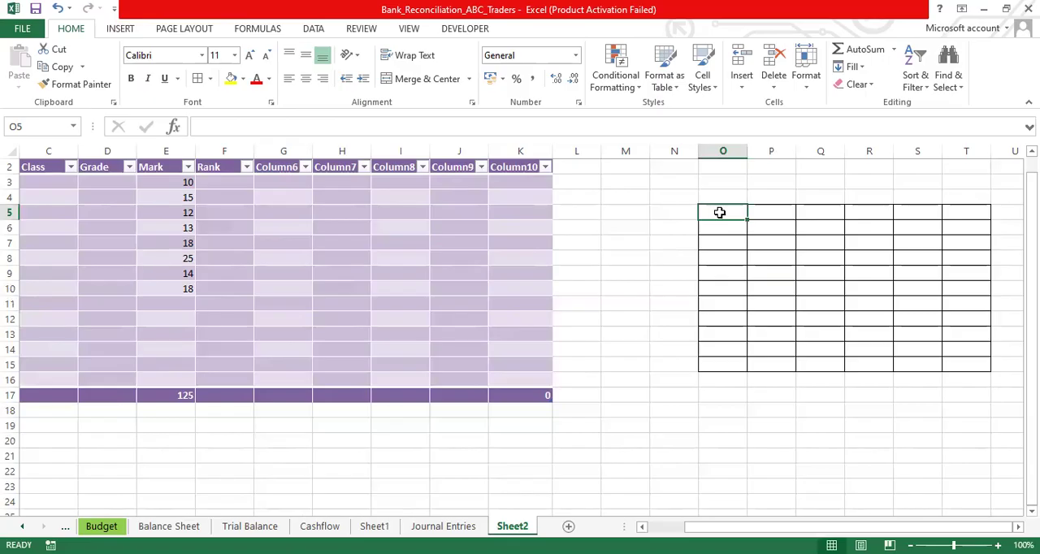
key(ctrl+z)
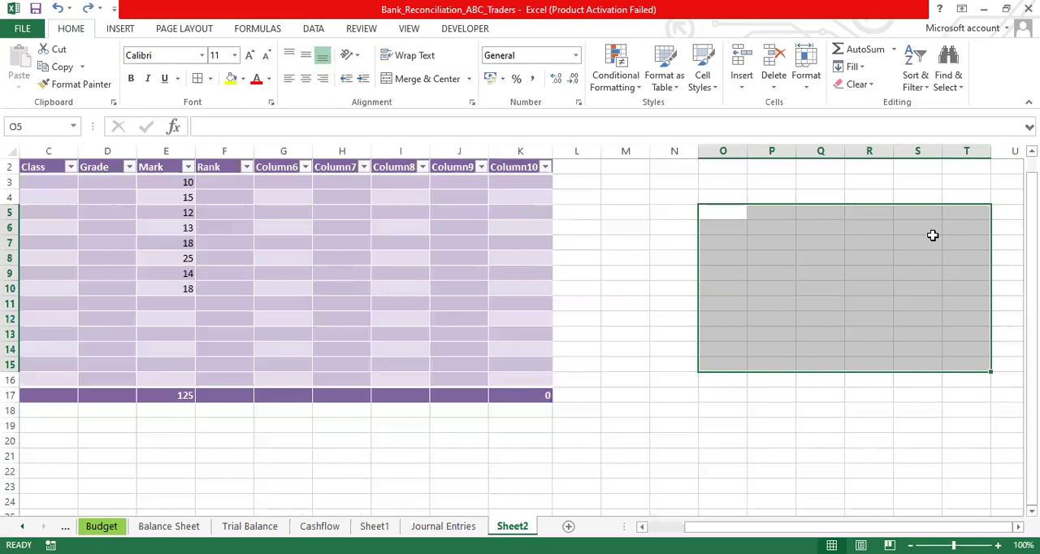
- Apply all borders to the blank range O5:R13
click(923, 240)
drag(729, 212, 862, 332)
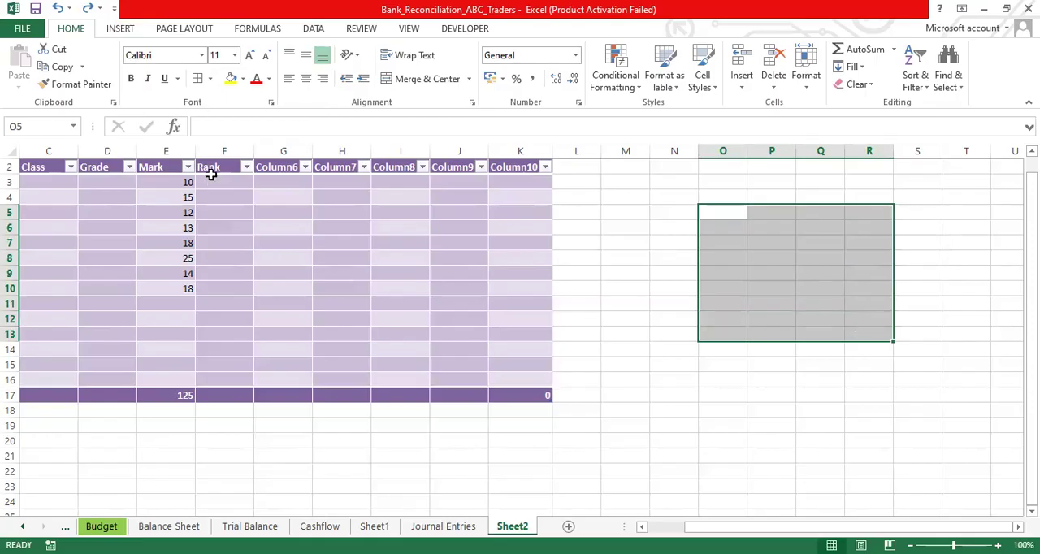
click(197, 78)
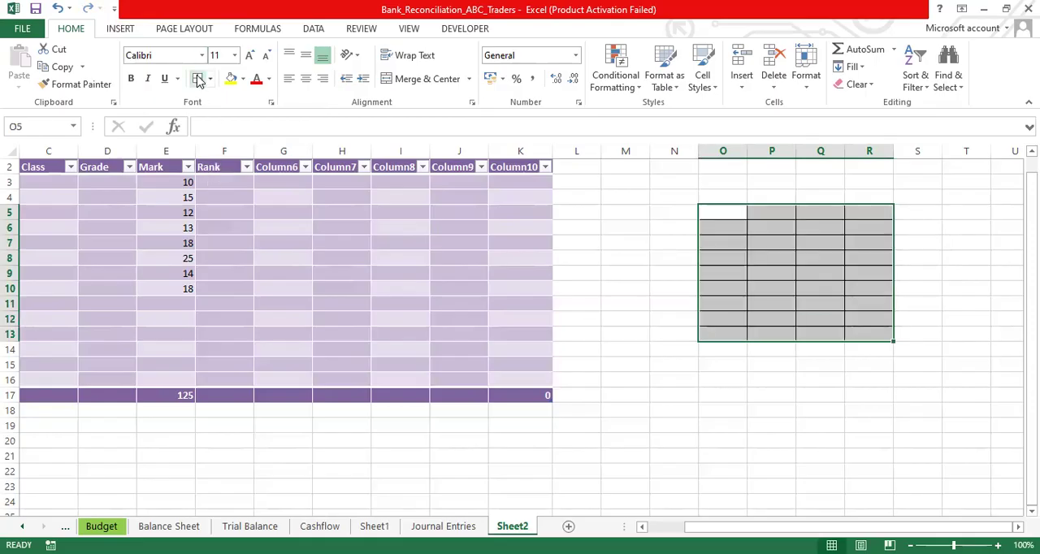
- Enter the headers Name, Class, Marks and Rank across the first row of the bordered range, O5:R5
click(731, 210)
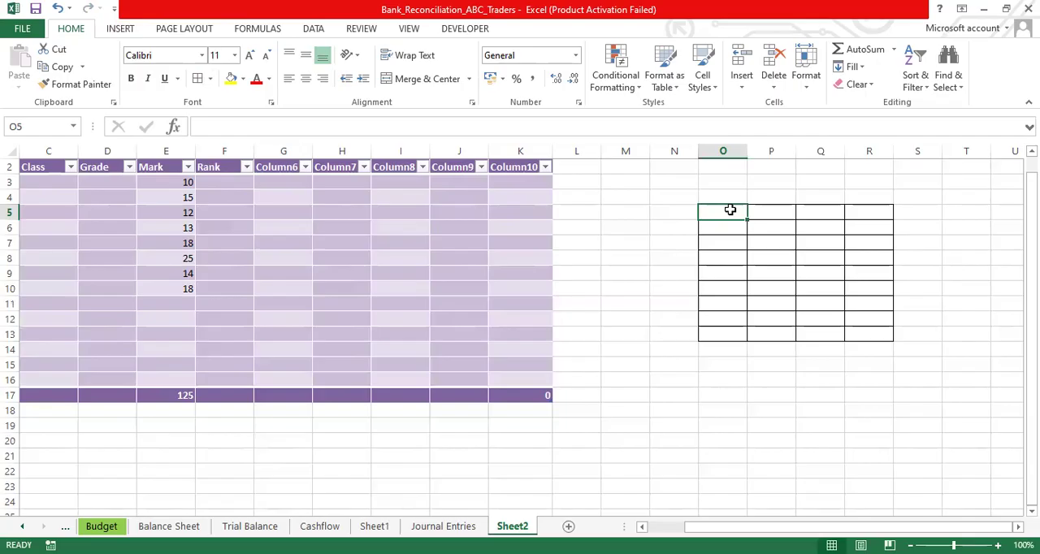
text(Name)
key(Tab)
text(Class)
key(Tab)
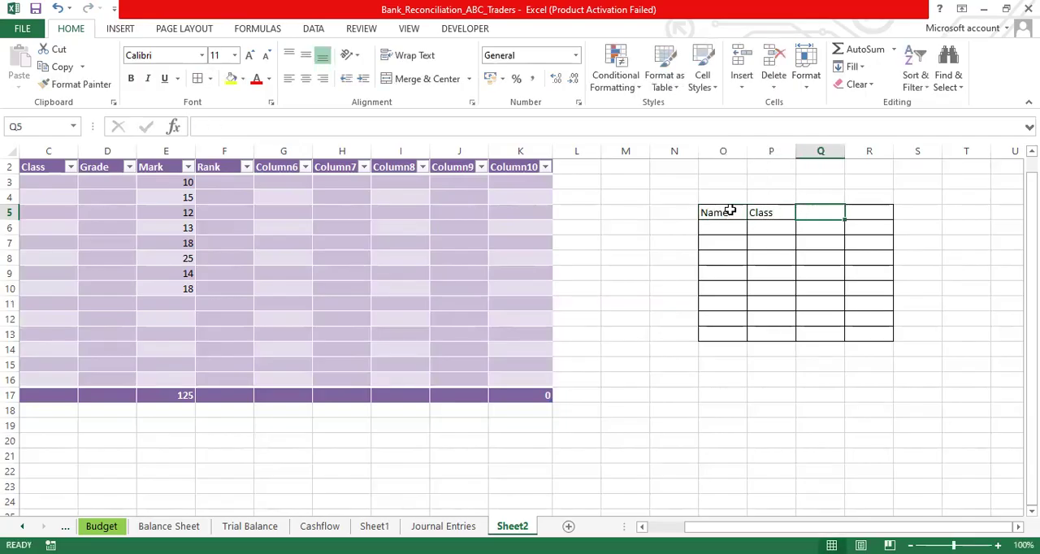
text(Marksq)
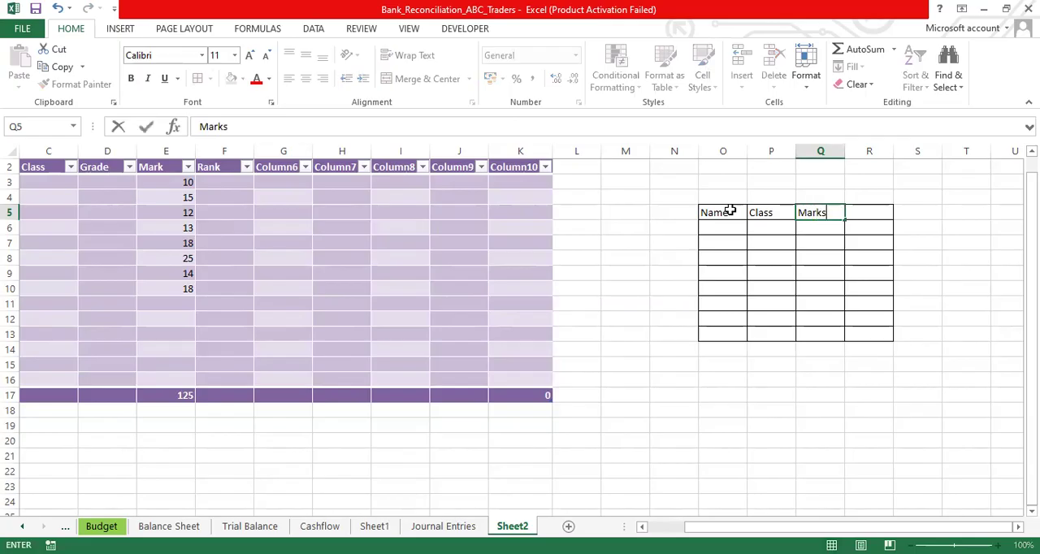
key(BackSpace)
key(Tab)
text(Rank)
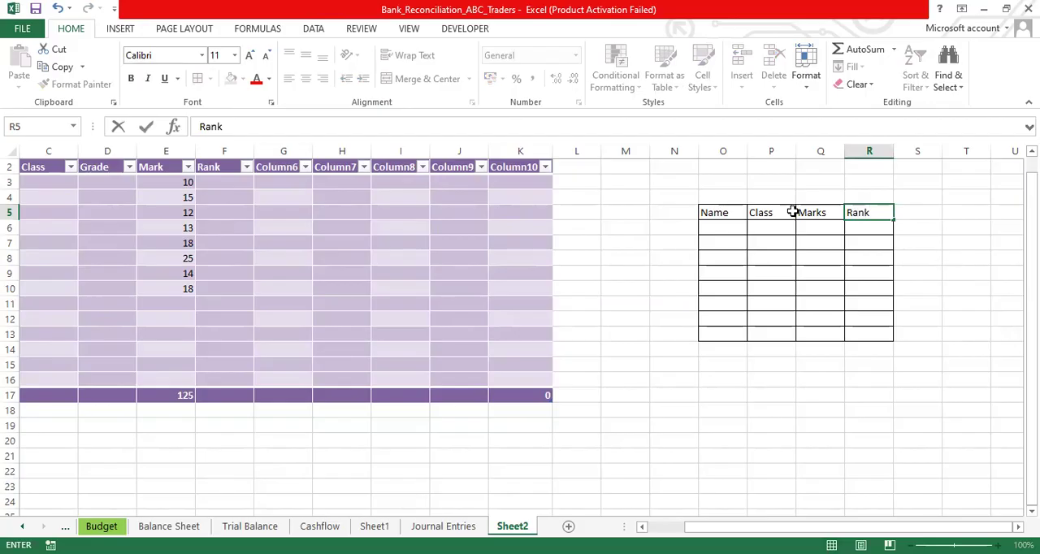
- Add filter buttons to the Name, Class, Marks and Rank headers in O5:R5
click(725, 212)
key(shift+Right)
key(shift+Right)
key(shift+Right)
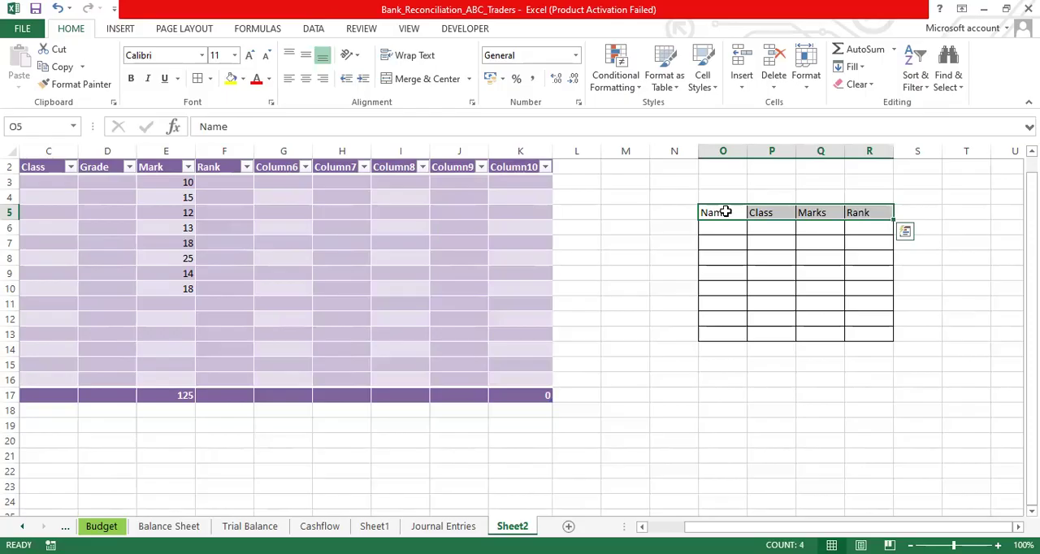
click(931, 92)
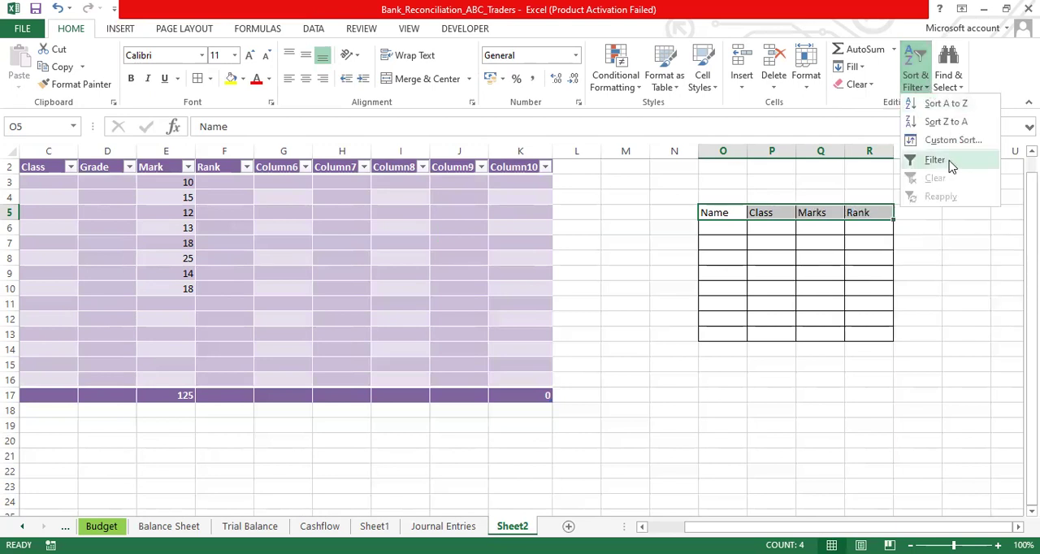
click(934, 160)
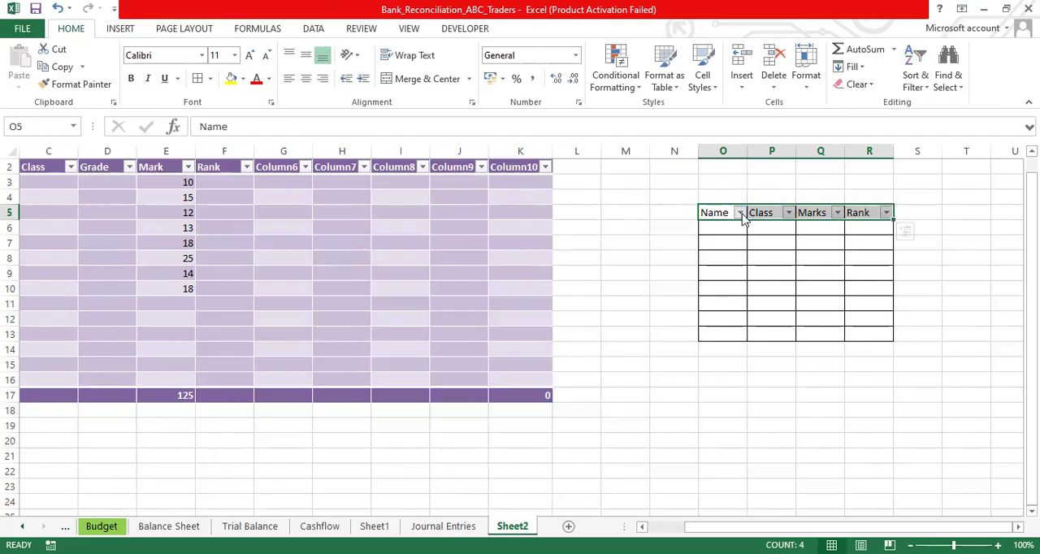
click(726, 228)
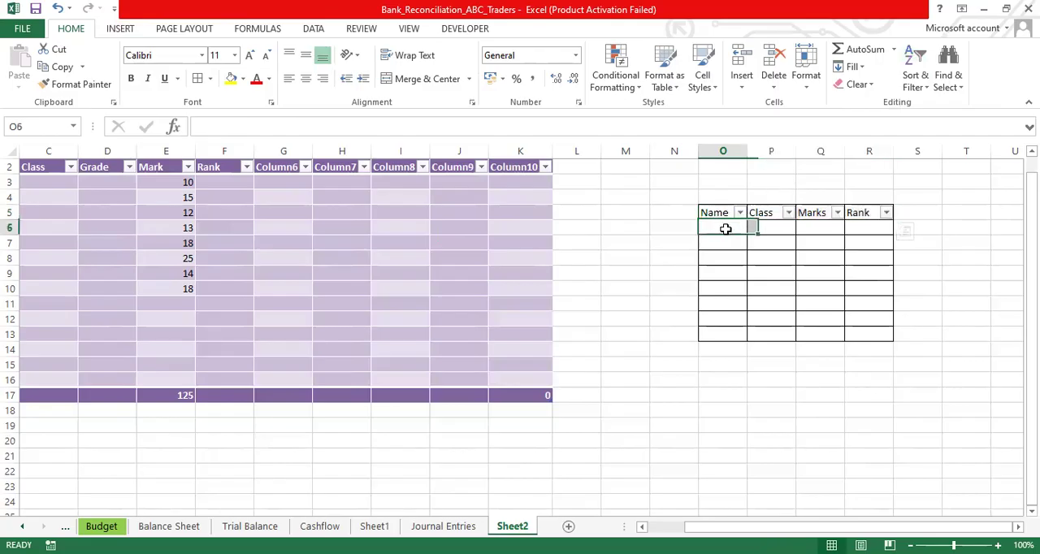
click(777, 227)
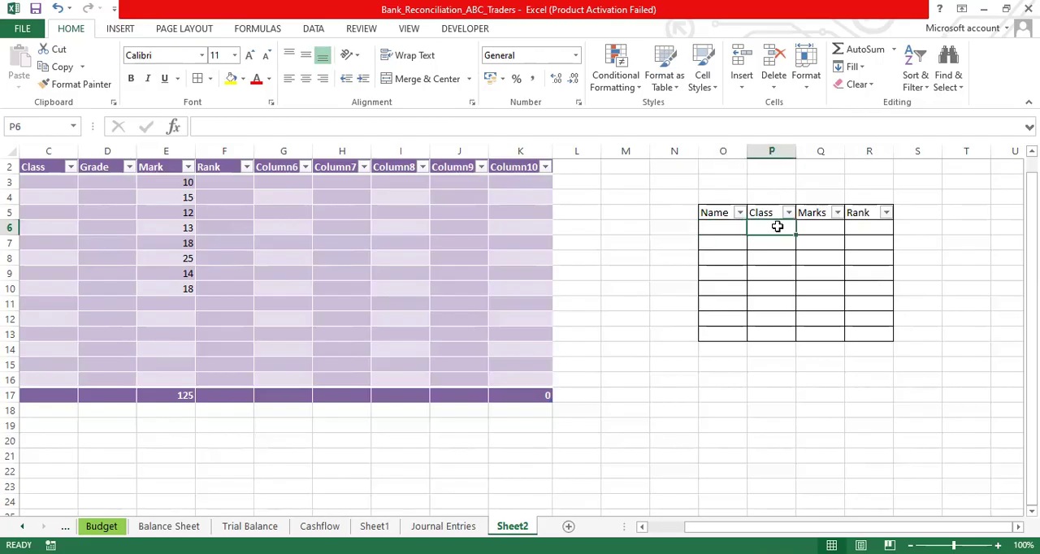
- Apply a thick box border around the range O5:R13
click(208, 81)
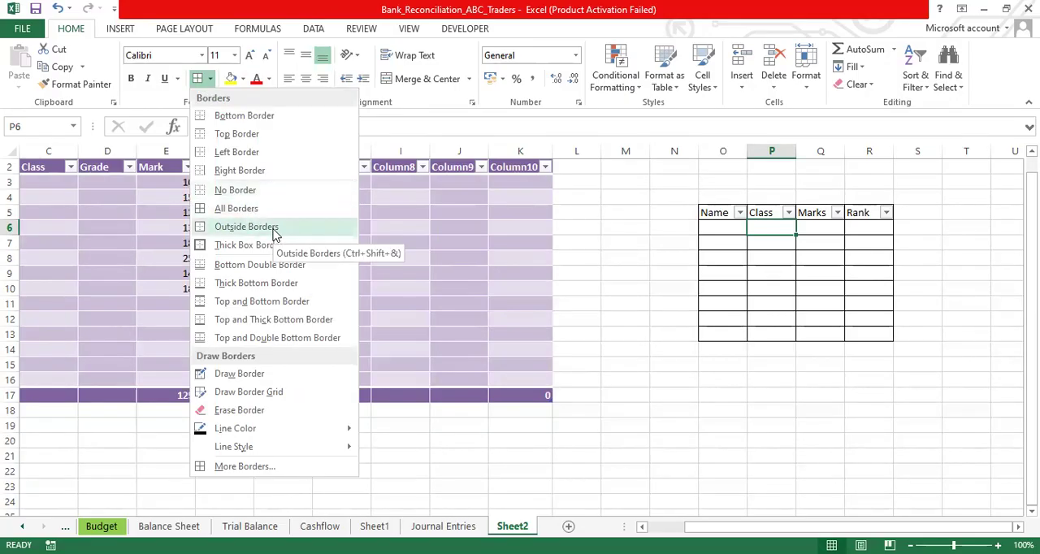
click(724, 212)
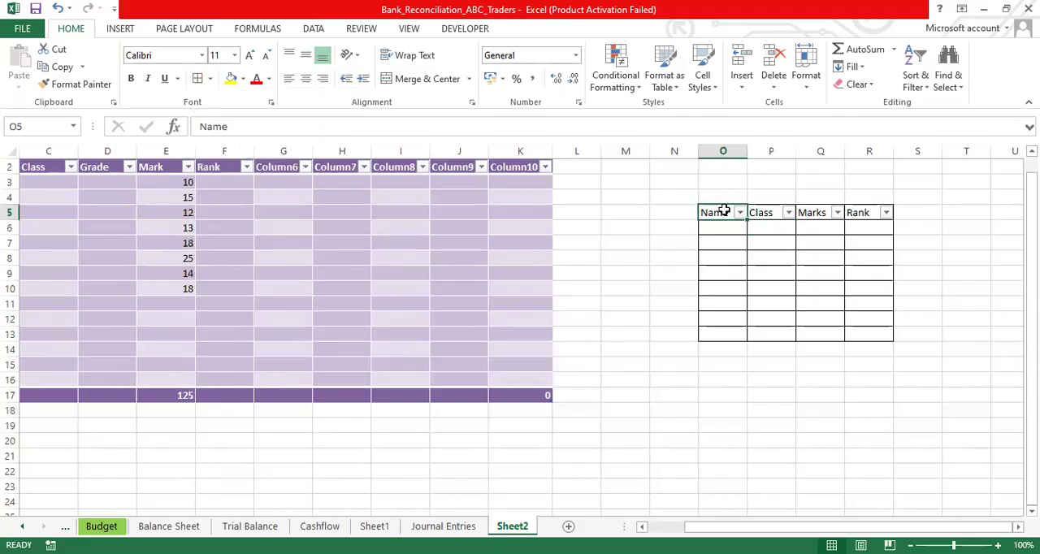
key(ctrl+shift+Right)
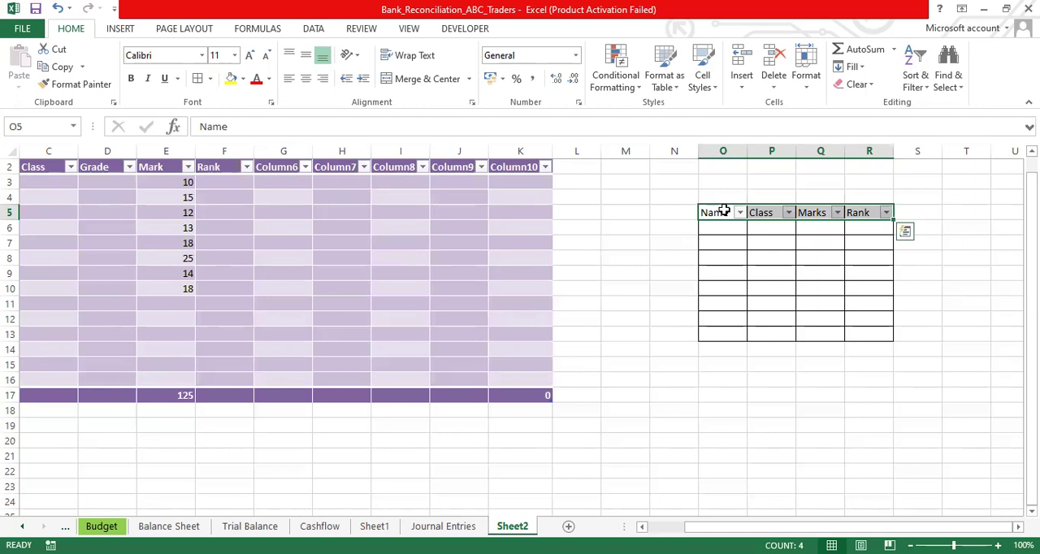
key(shift+Down)
key(shift+Down)
key(shift+Down)
key(shift+Down)
key(shift+Down)
key(shift+Down)
key(shift+Down)
key(shift+Down)
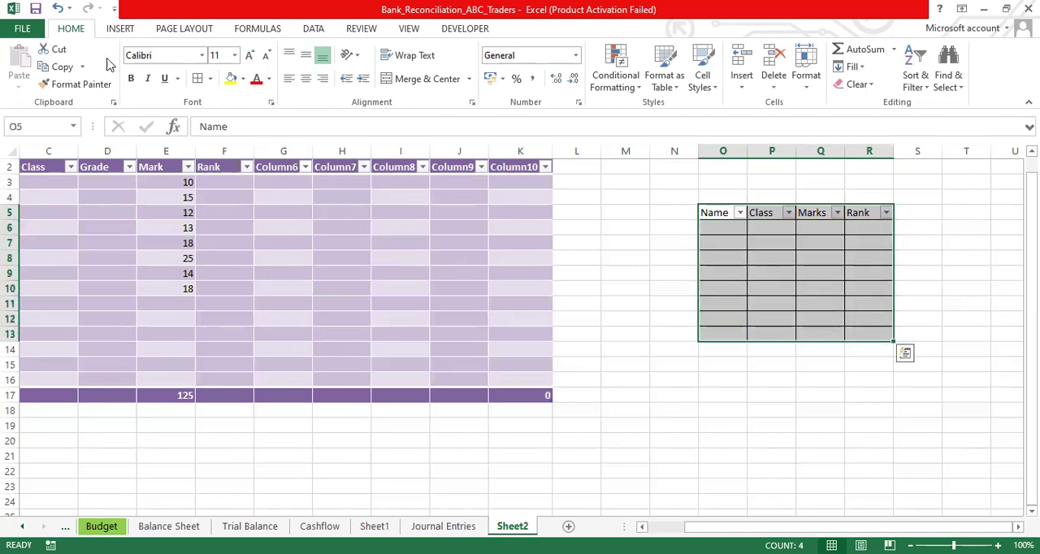
click(210, 79)
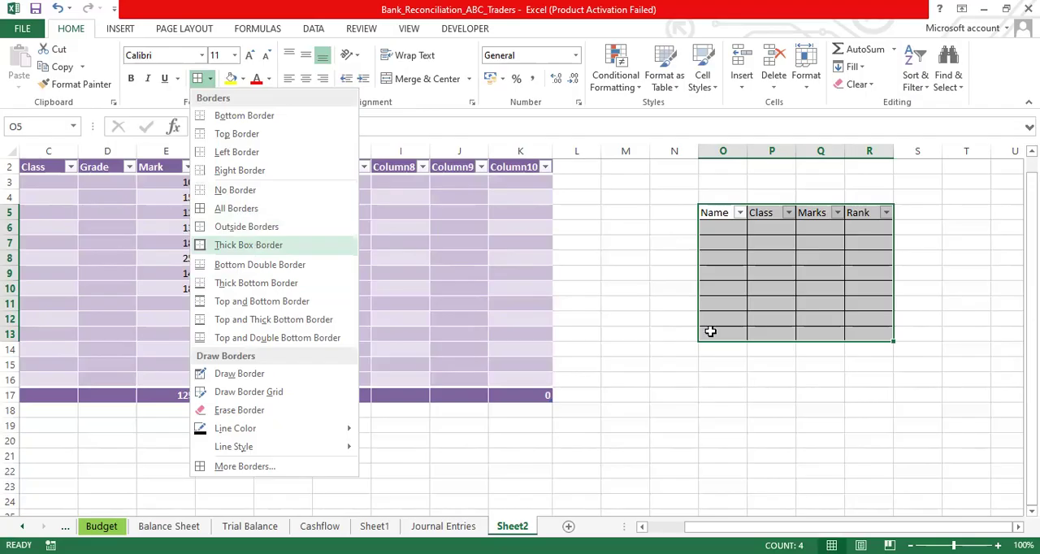
click(716, 378)
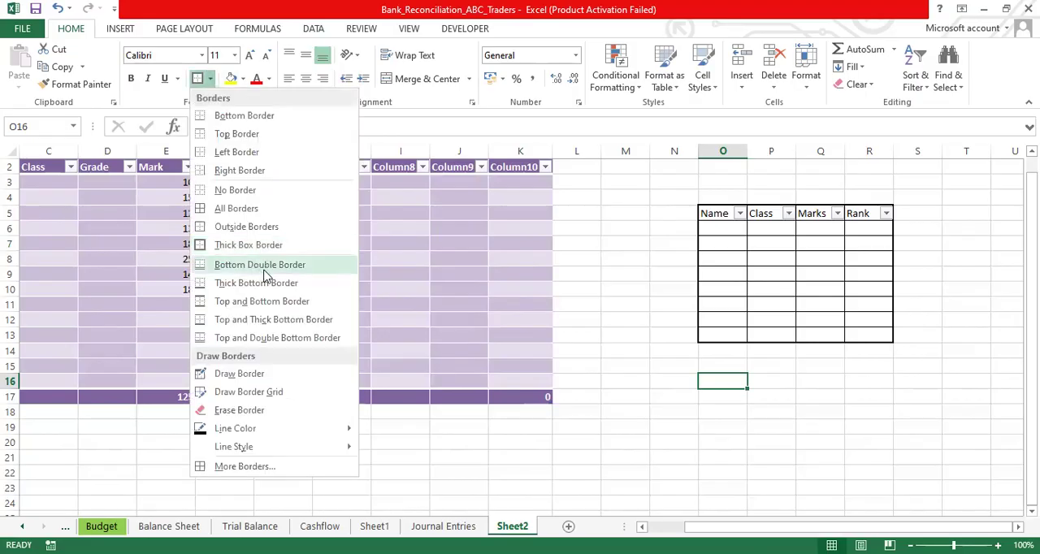
- Apply a bottom double border to the range O5:R13
click(713, 213)
key(shift+Down)
key(shift+Down)
key(shift+Down)
key(shift+Down)
key(shift+Down)
key(shift+Down)
key(shift+Down)
key(shift+Down)
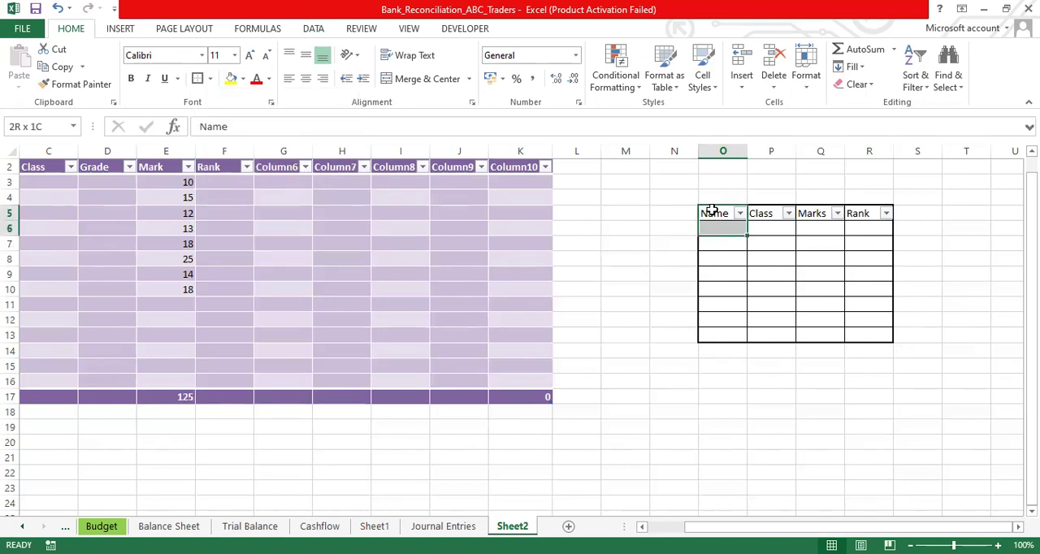
key(shift+Right)
key(shift+Right)
key(shift+Right)
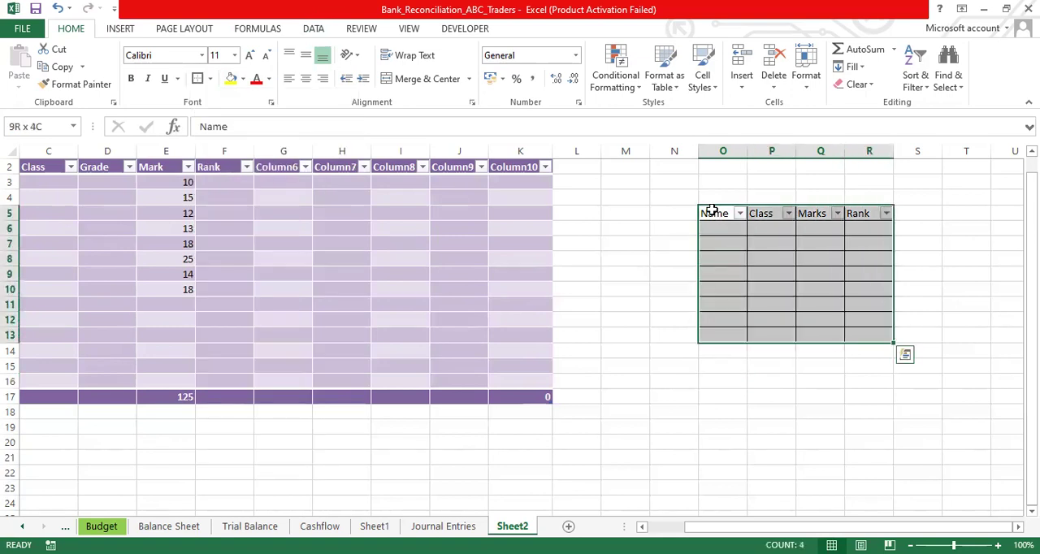
click(210, 79)
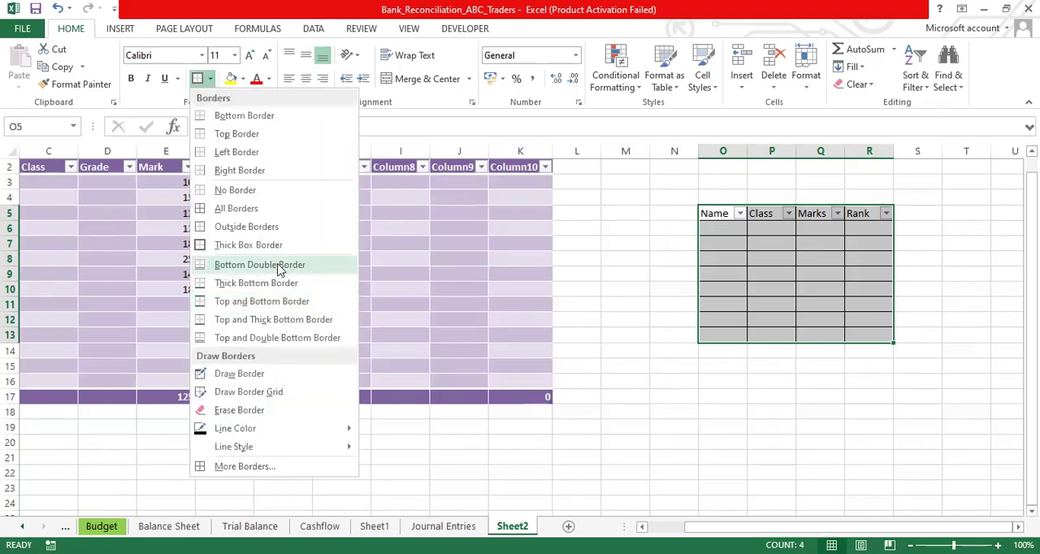
click(278, 269)
click(722, 366)
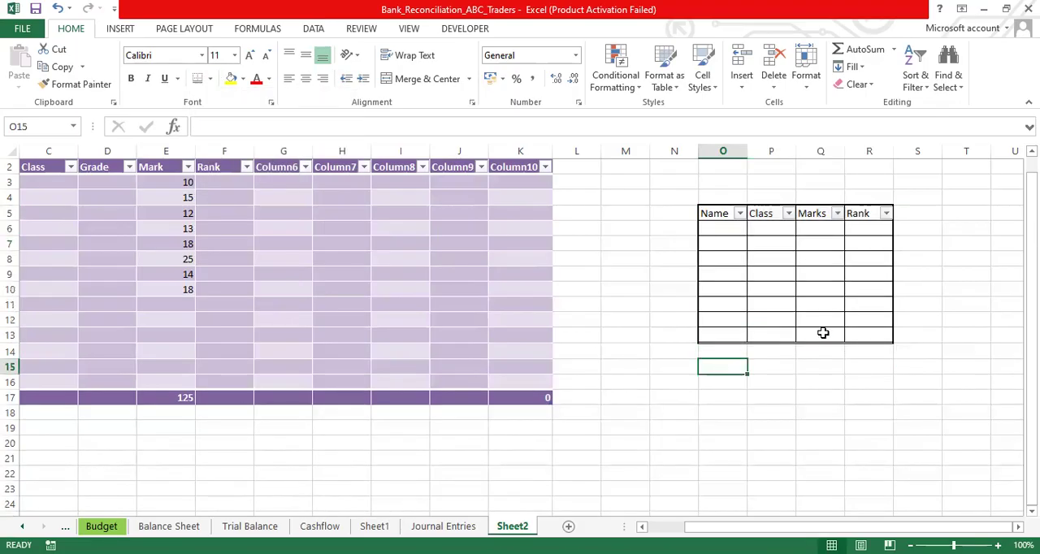
click(737, 301)
key(ctrl+a)
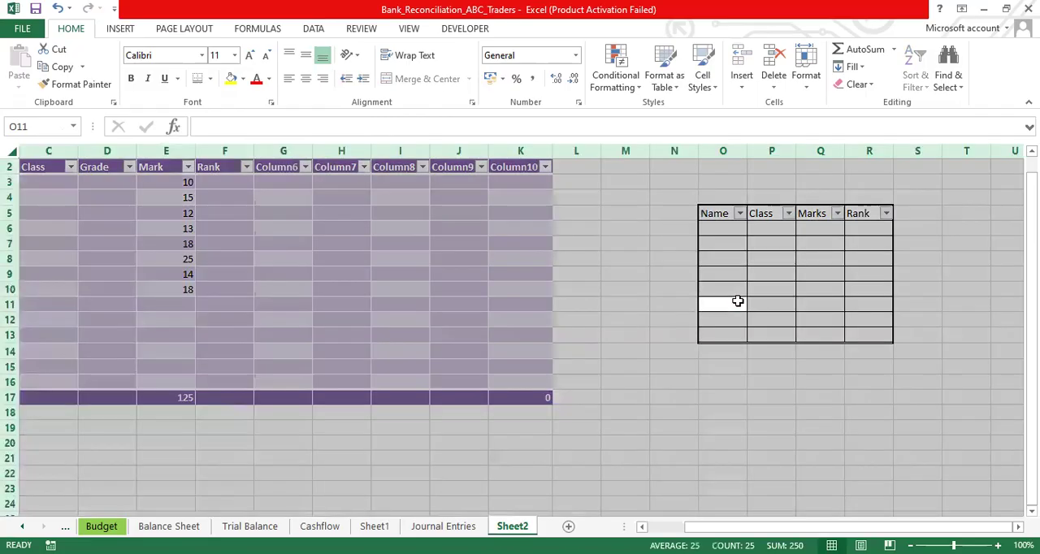
click(737, 301)
- Set the border line color to yellow and draw an outline around the Name–Rank table, O5:R13
drag(722, 214, 869, 335)
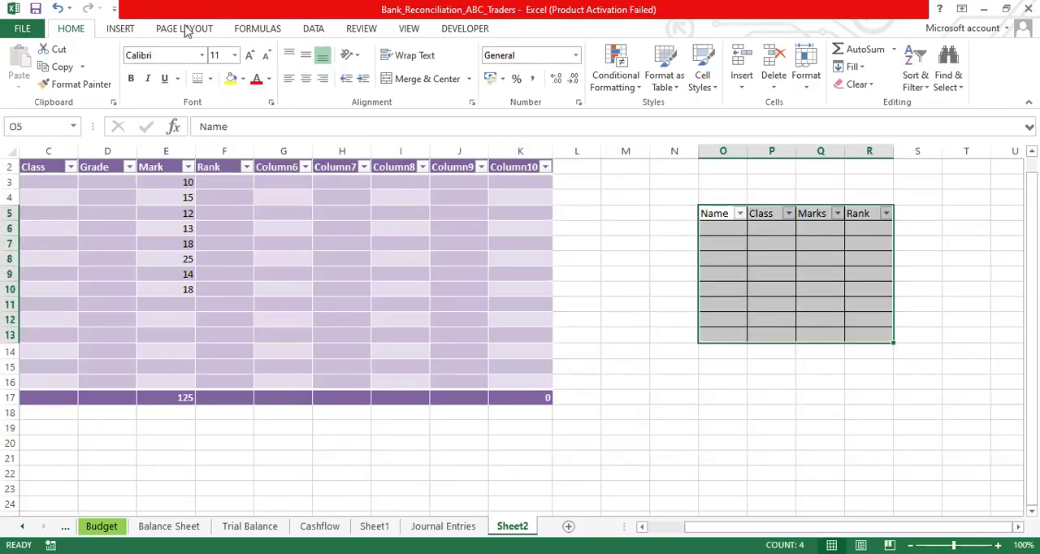
click(211, 81)
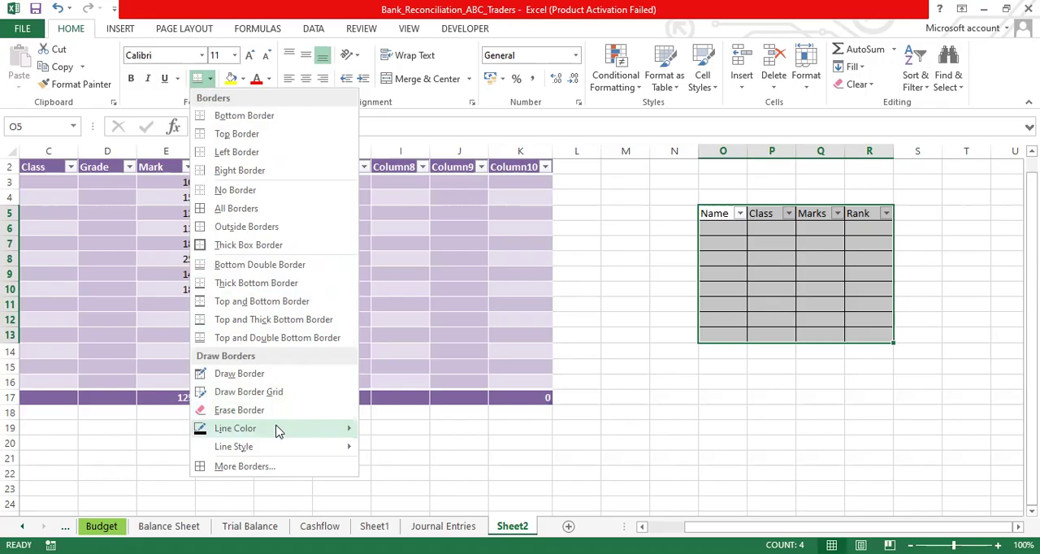
mouse_move(279, 431)
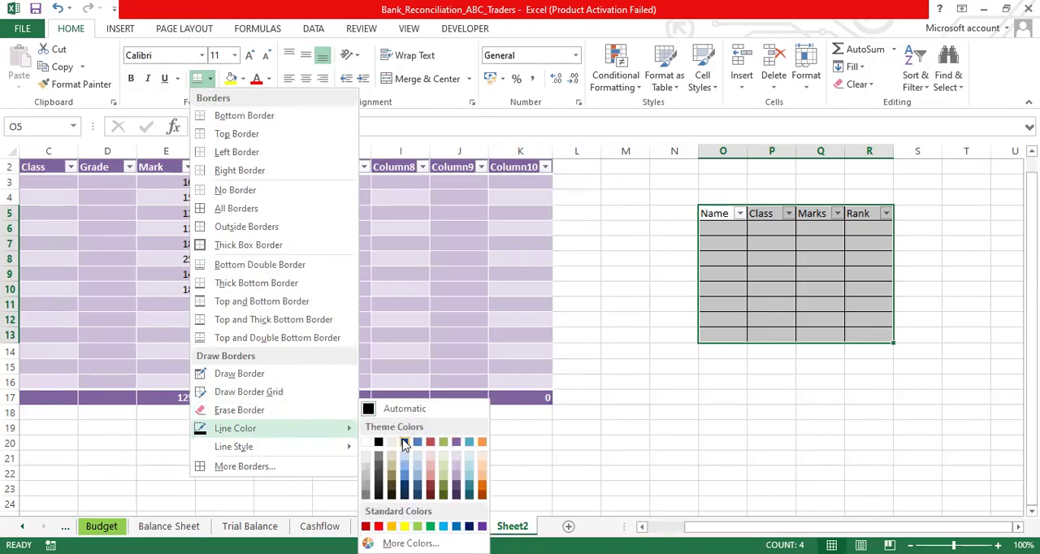
click(405, 527)
click(702, 409)
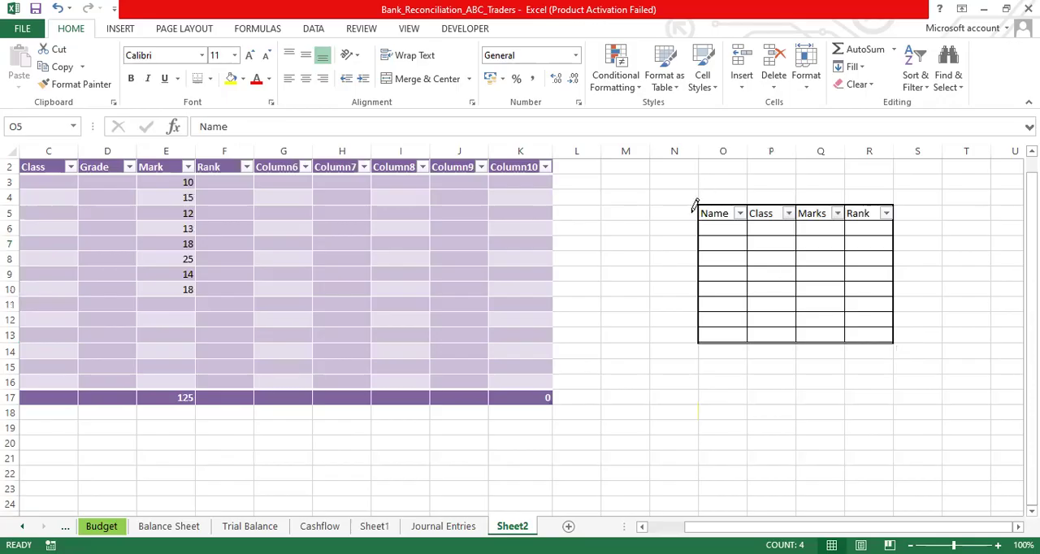
mouse_move(702, 205)
mouse_down()
mouse_move(701, 339)
mouse_move(859, 327)
mouse_move(890, 334)
mouse_up()
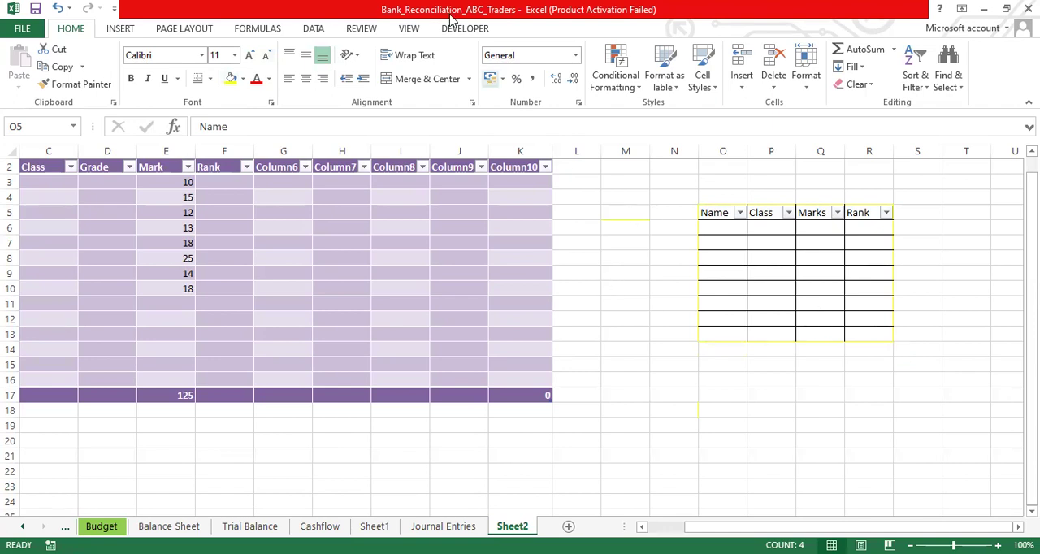
- Erase the stray yellow border under M5, the border between O12 and O13, and the bottom border of P13
click(211, 78)
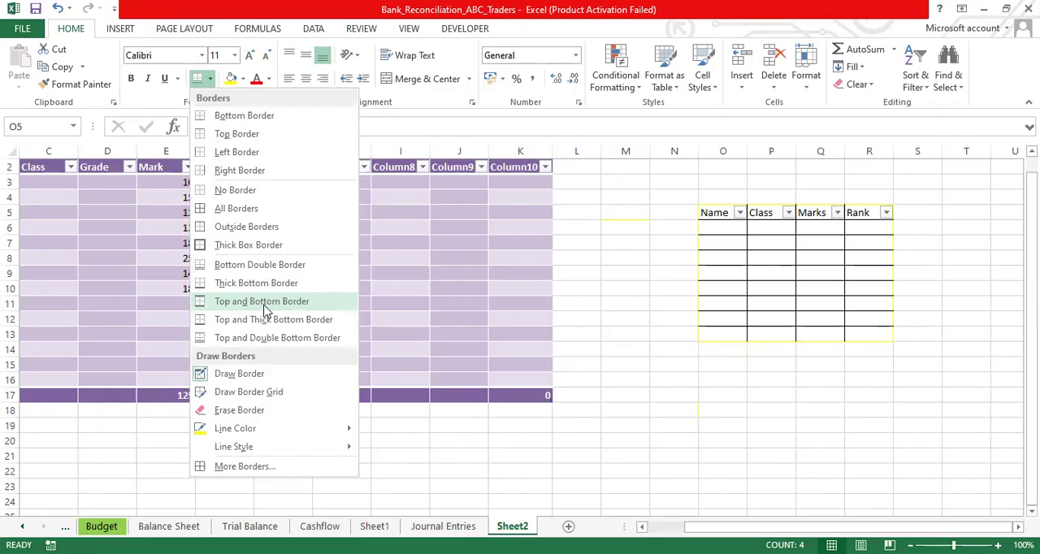
click(236, 409)
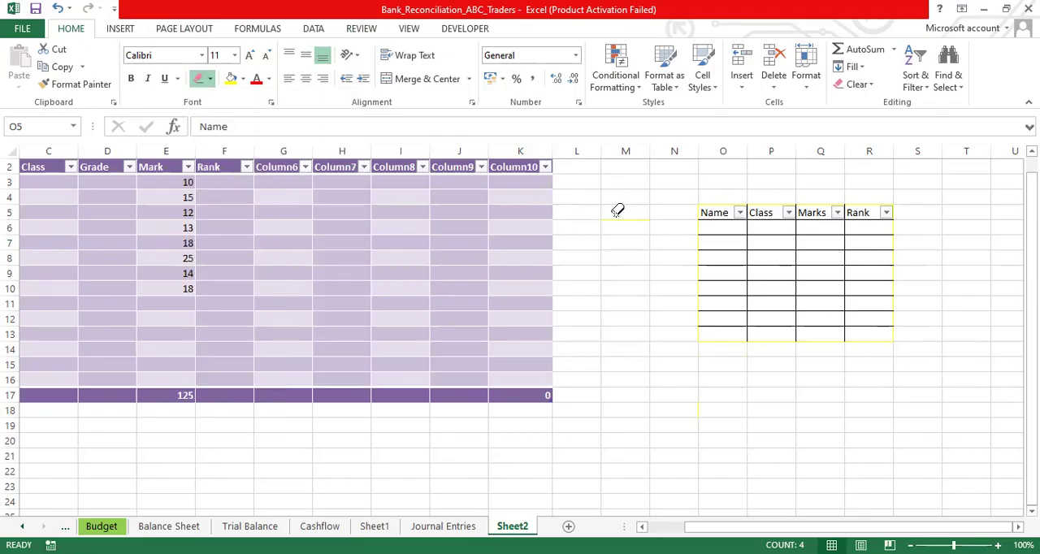
click(706, 325)
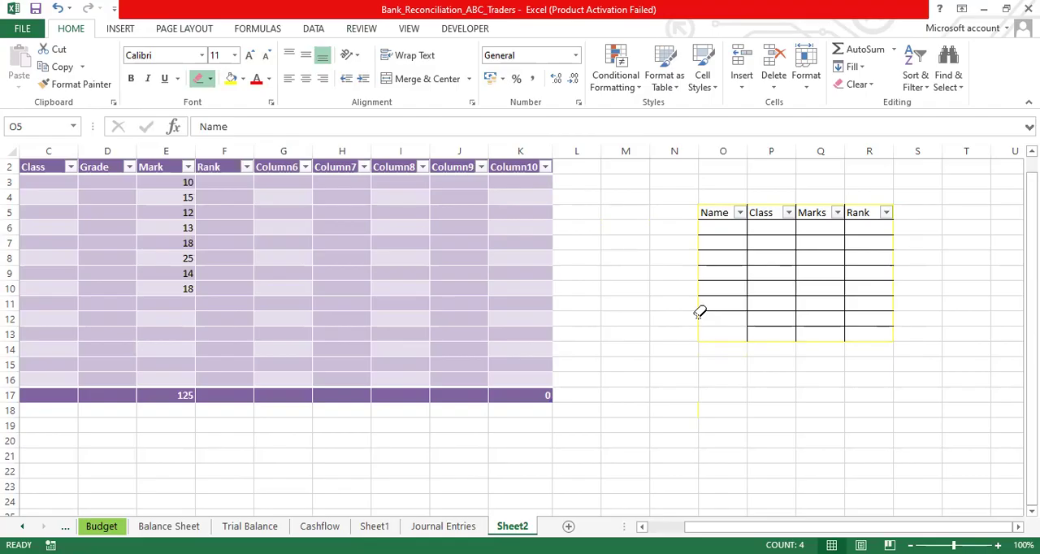
click(781, 341)
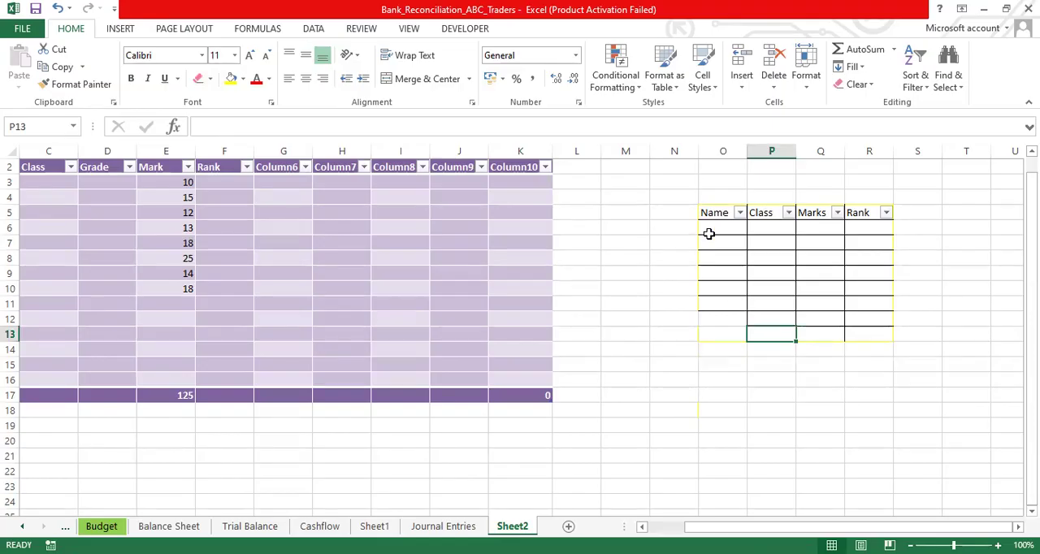
click(627, 242)
click(702, 369)
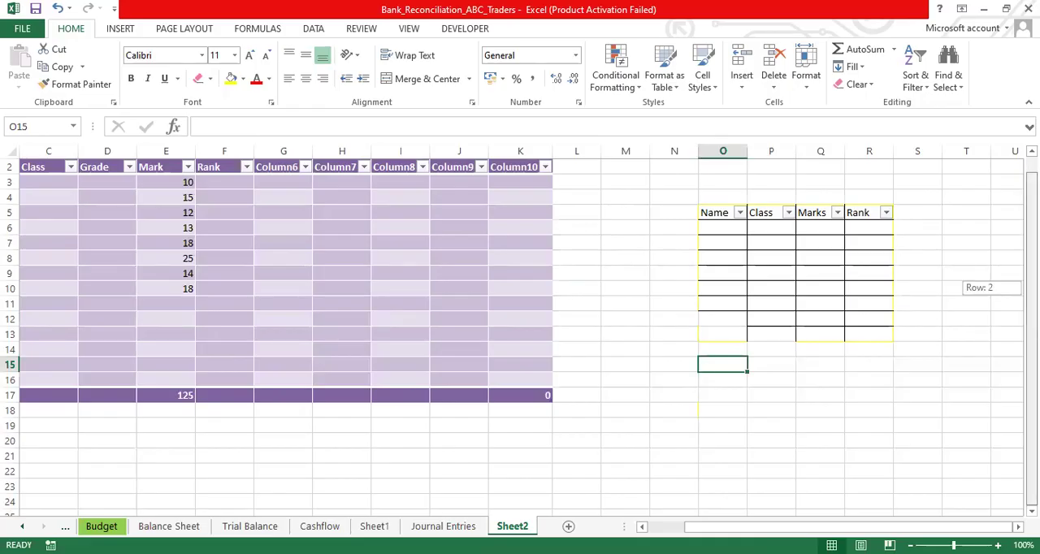
click(632, 423)
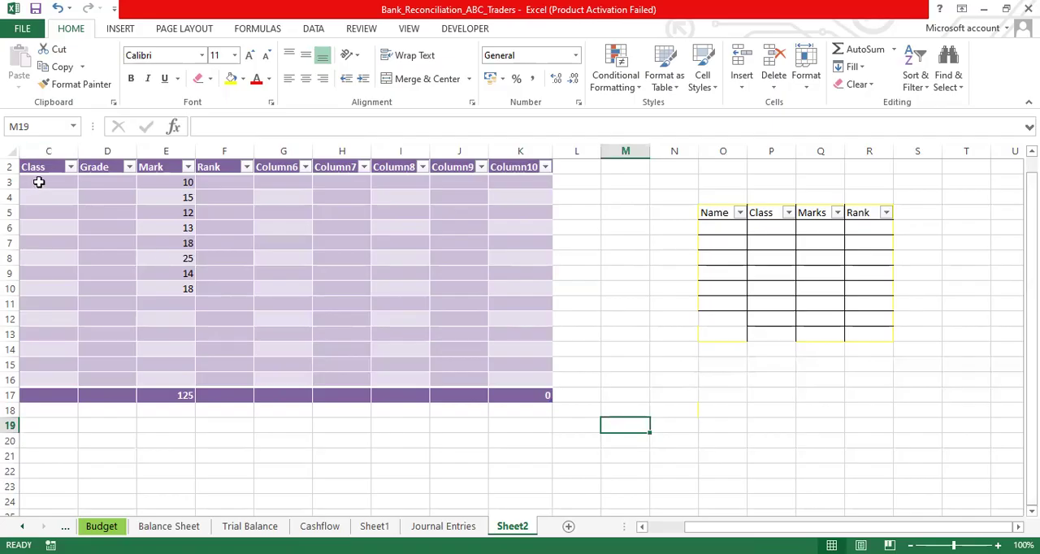
- Select the purple table from the Class header through the total row, C2:K17
click(38, 169)
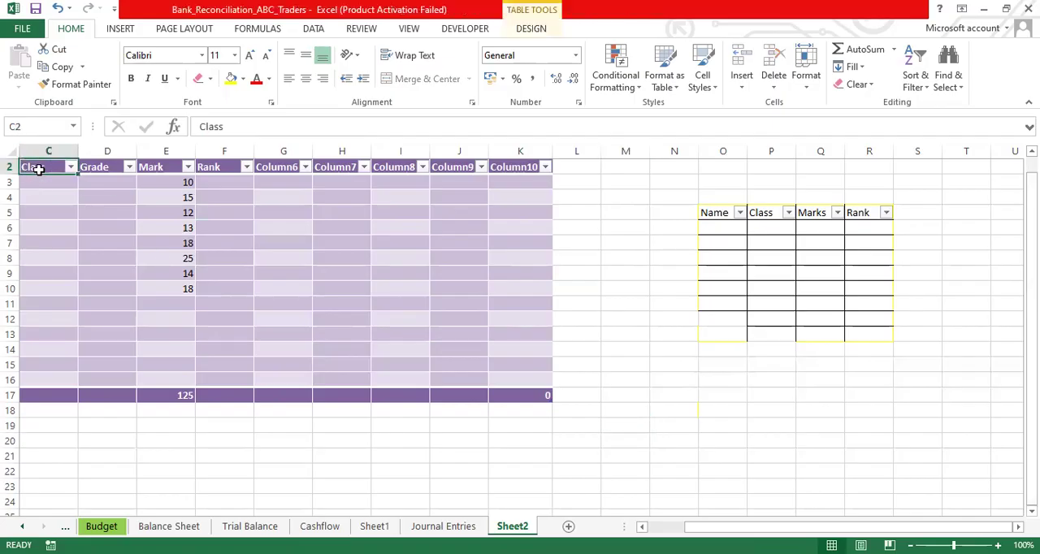
key(shift+Right)
key(shift+Right)
key(shift+Right)
key(shift+Right)
key(shift+Right)
key(shift+Right)
key(shift+Right)
key(shift+Right)
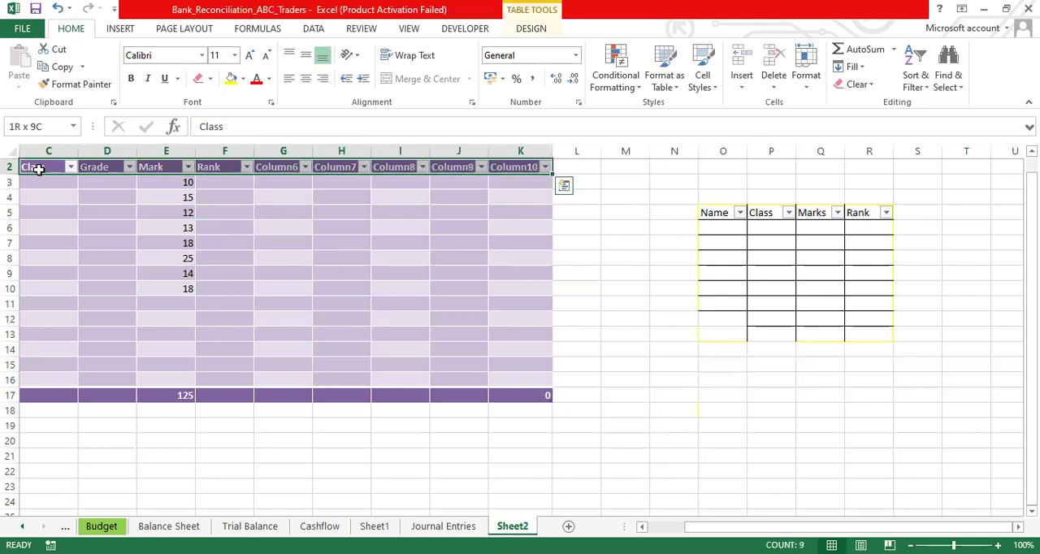
key(shift+Down)
key(shift+Down)
key(shift+Down)
key(shift+Down)
key(shift+Down)
key(shift+Down)
key(shift+Down)
key(shift+Down)
key(shift+Down)
key(shift+Down)
key(shift+Down)
key(shift+Down)
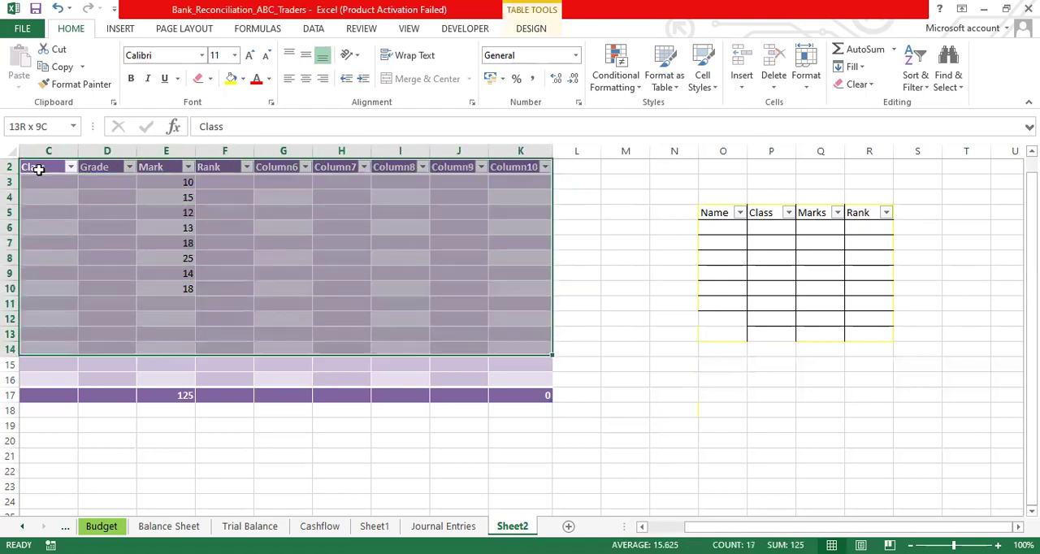
key(shift+Down)
key(shift+Down)
key(shift+Down)
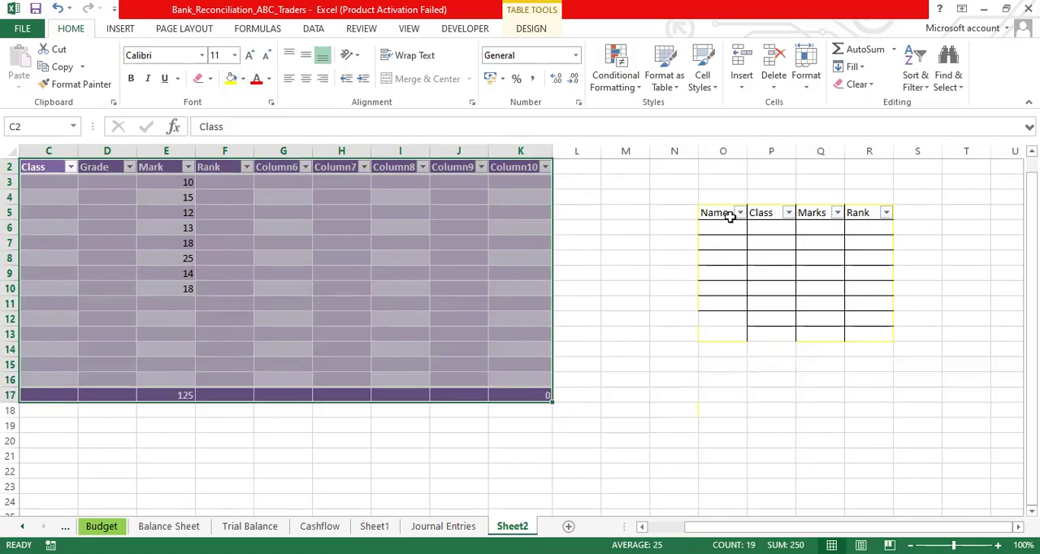
- Create a table from the empty range M16:Q24, leaving the option for existing headers off
click(645, 387)
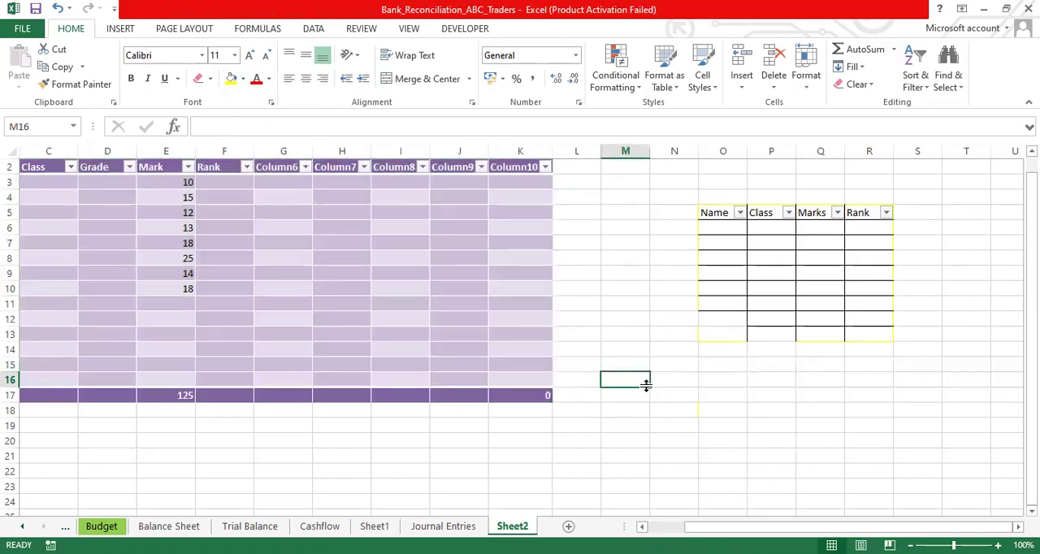
key(shift+Right)
key(shift+Right)
key(shift+Right)
key(shift+Right)
key(shift+Down)
key(shift+Down)
key(shift+Down)
key(shift+Down)
key(shift+Down)
key(shift+Down)
key(shift+Down)
key(shift+Down)
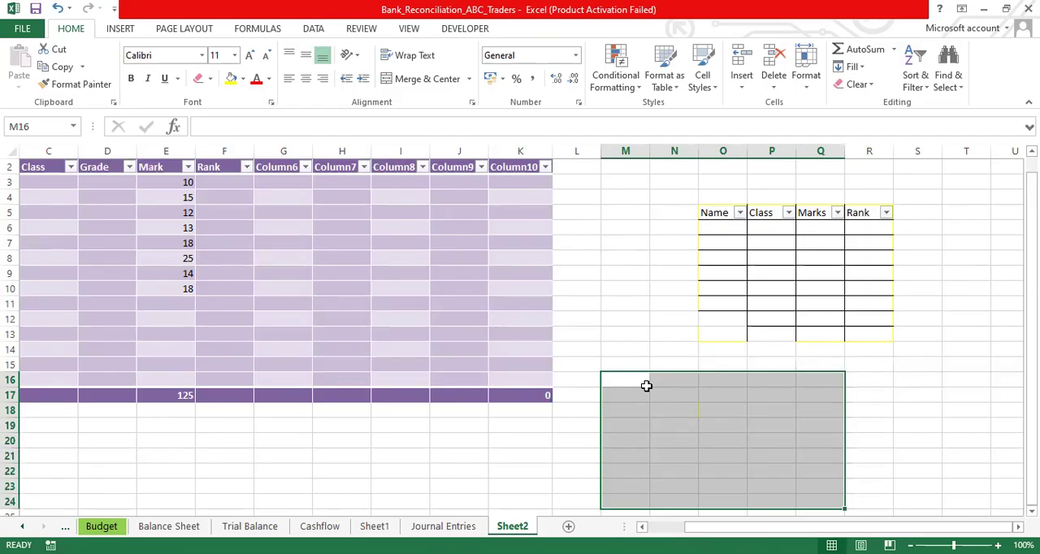
key(ctrl+t)
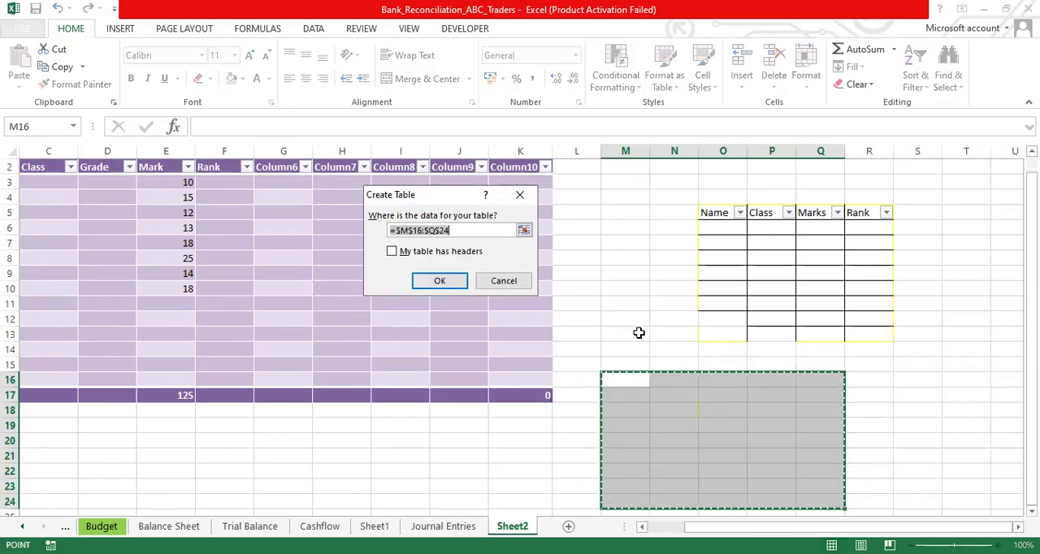
click(453, 283)
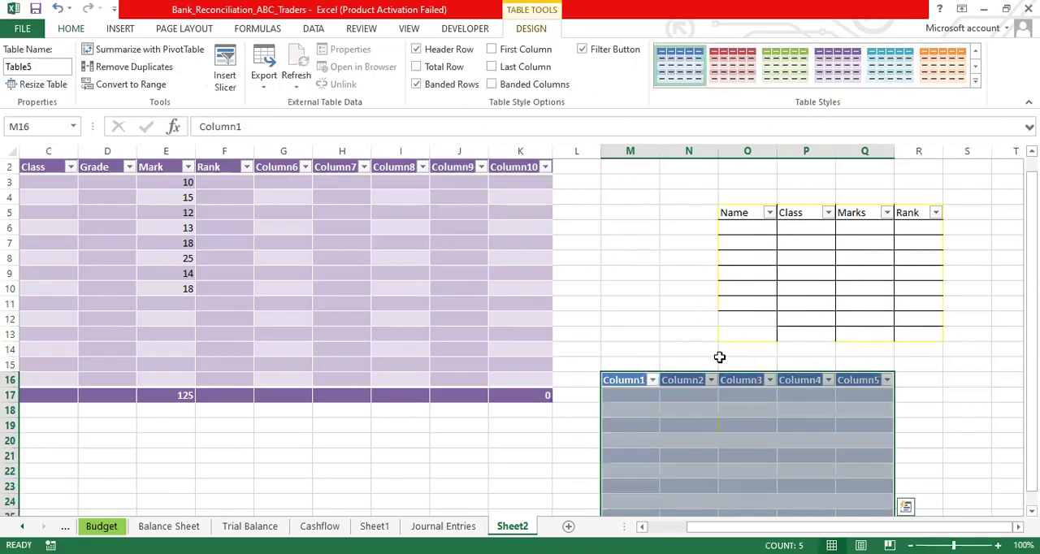
- Try the green and purple table styles on the new table and settle on the teal one
drag(1032, 364, 1031, 378)
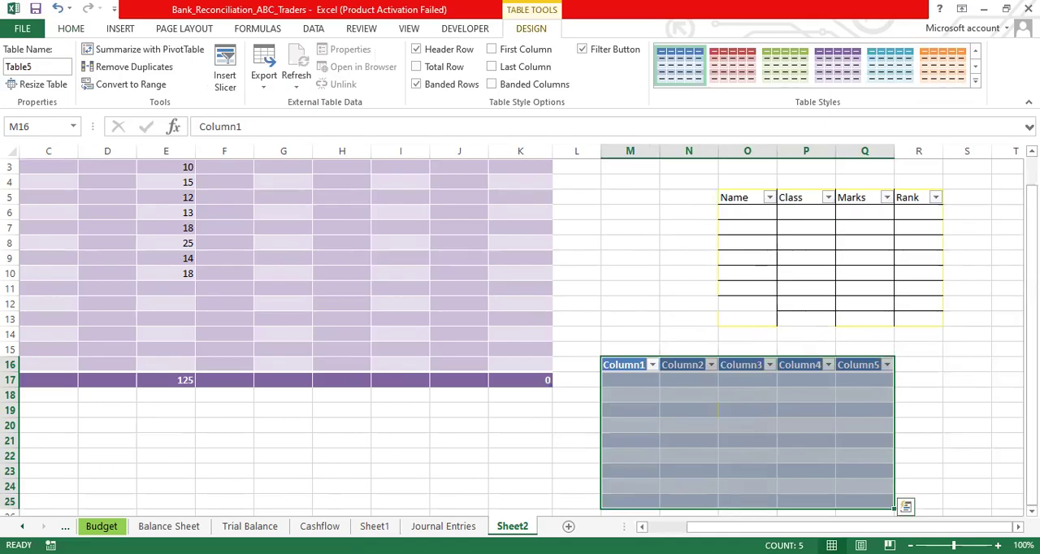
click(633, 363)
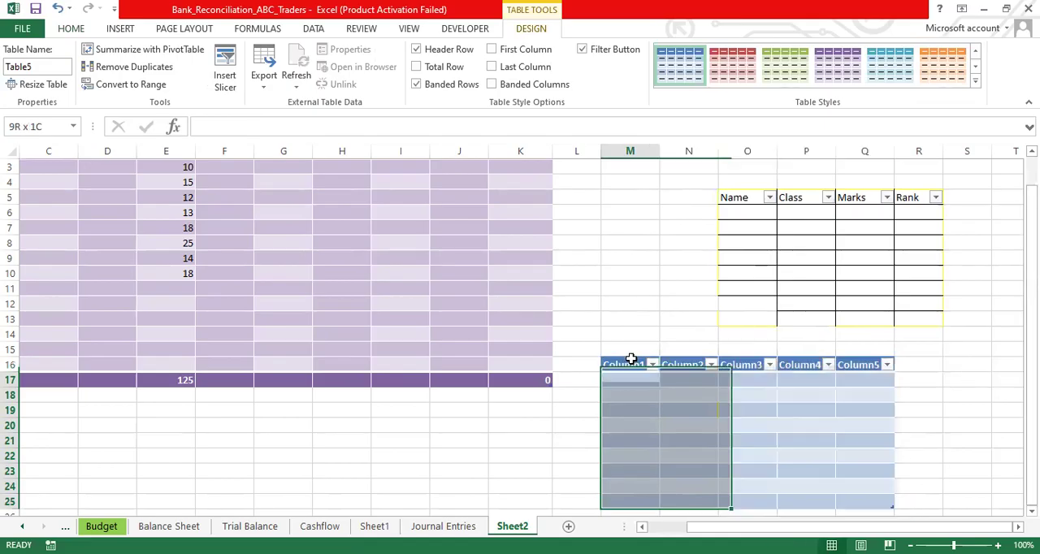
click(671, 408)
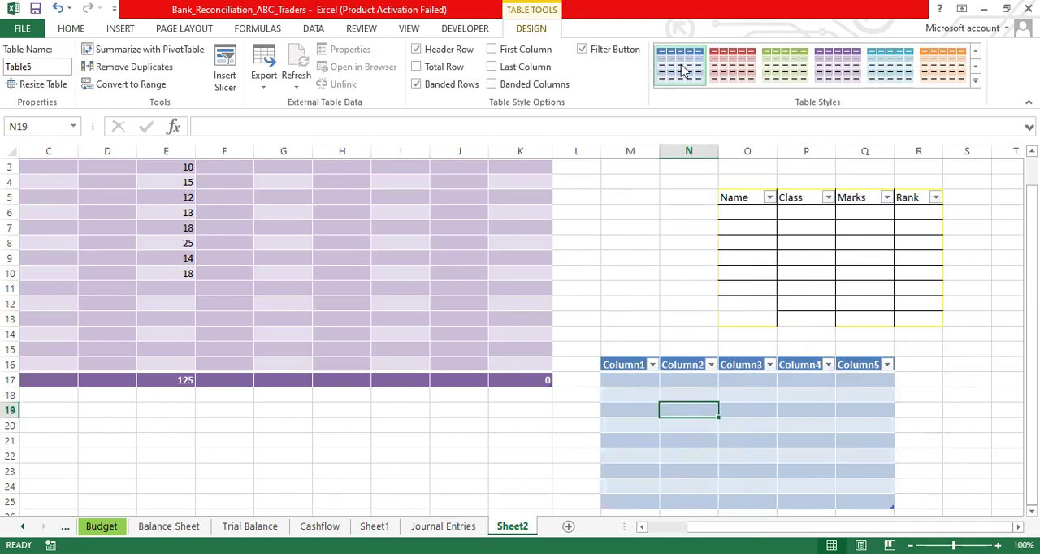
click(785, 65)
click(832, 70)
click(890, 70)
key(Return)
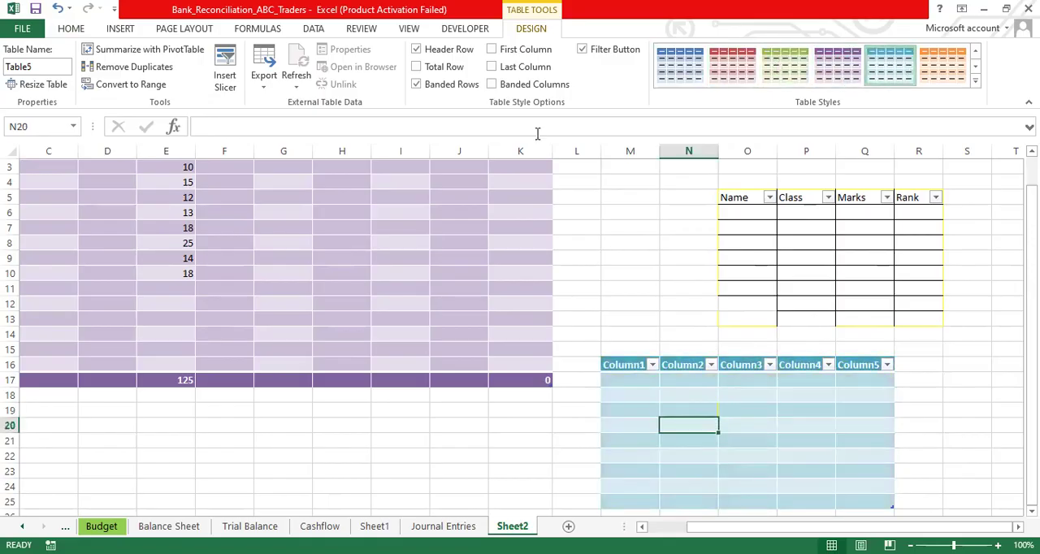
- Add a total row to the teal table, switching its header row and banded rows off and back on
click(417, 49)
click(416, 51)
click(416, 68)
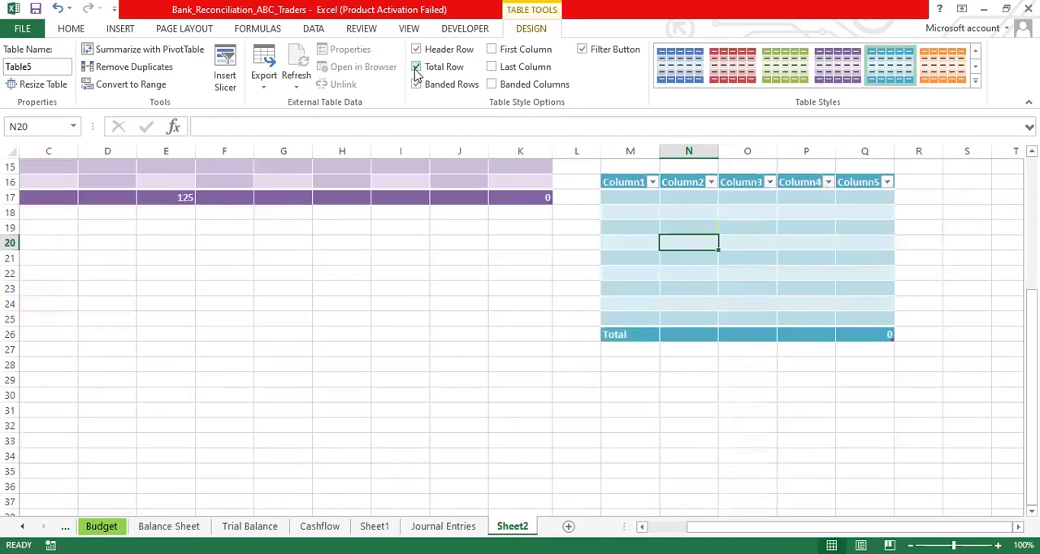
click(417, 83)
click(418, 83)
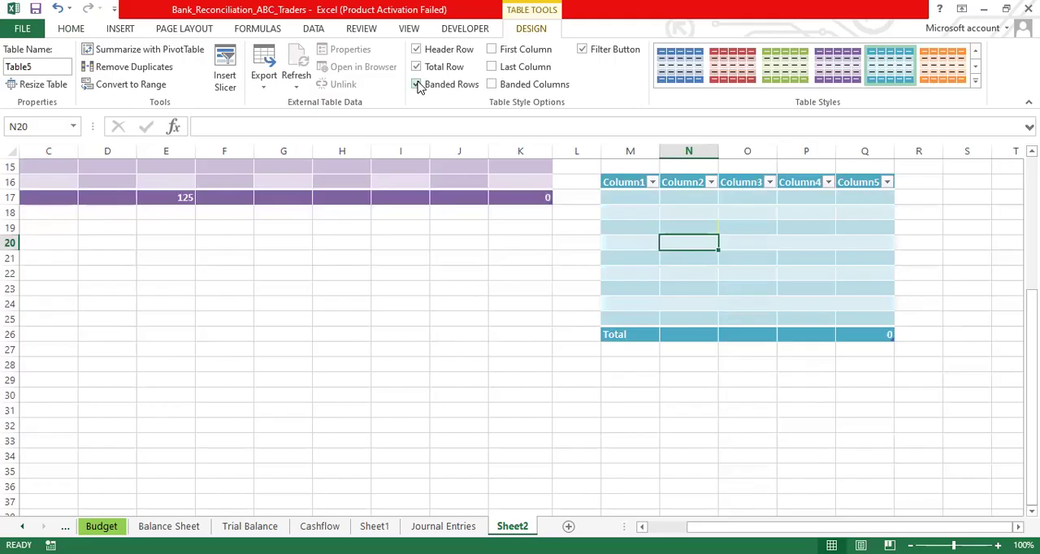
- Turn on the First Column, Last Column and Banded Columns style options for the teal table
click(495, 51)
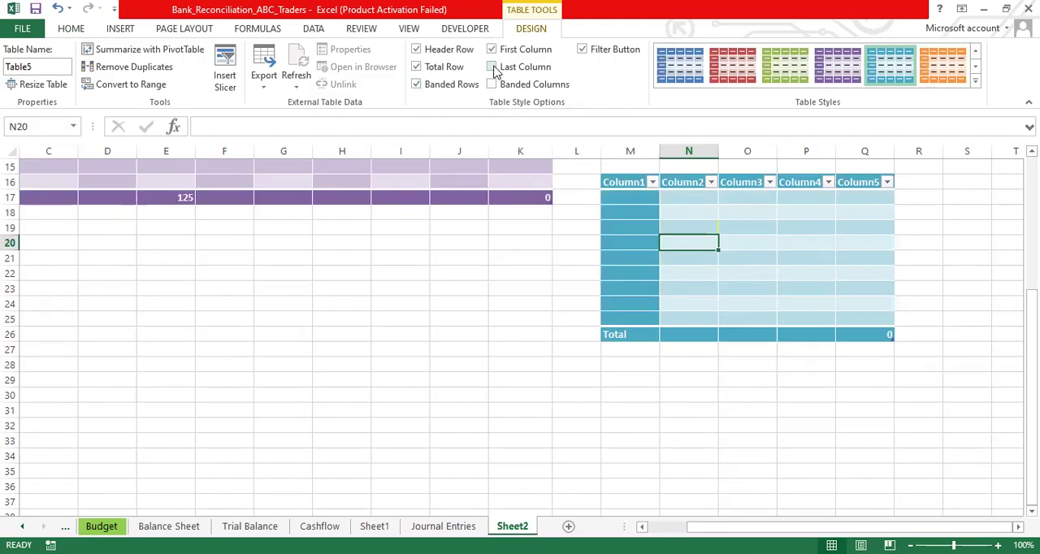
click(493, 68)
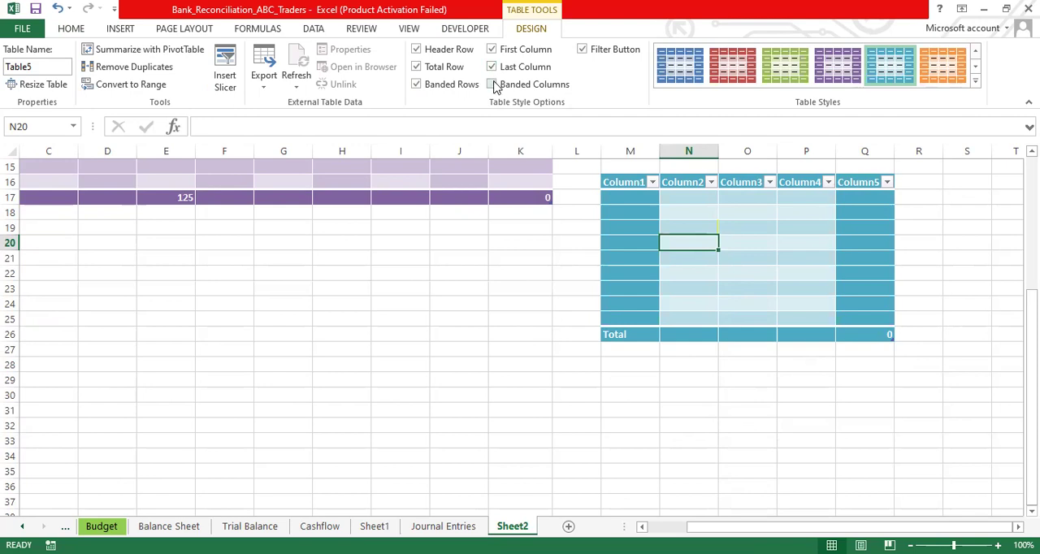
click(492, 84)
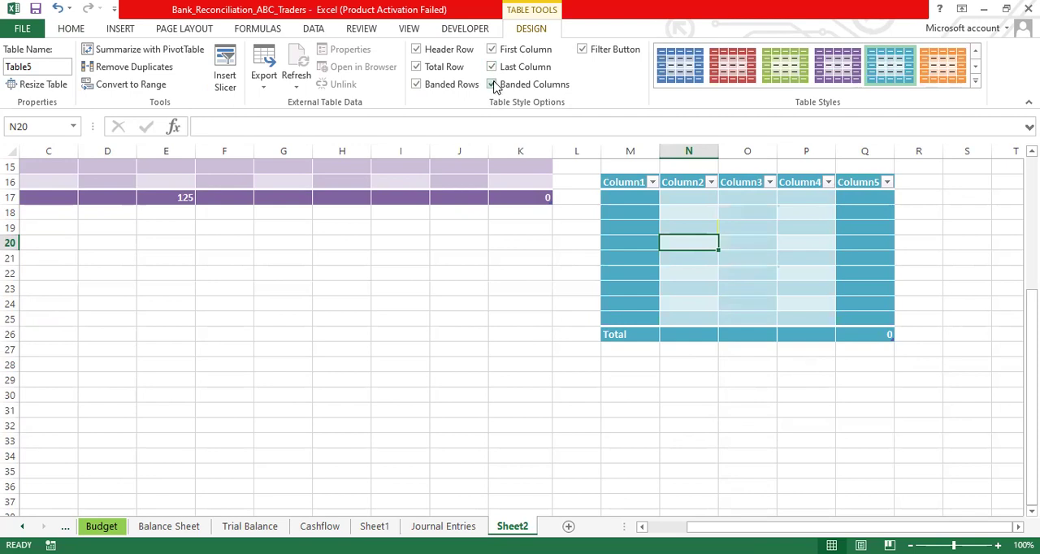
- Hide the filter buttons in the teal table's header row and show them again
click(581, 51)
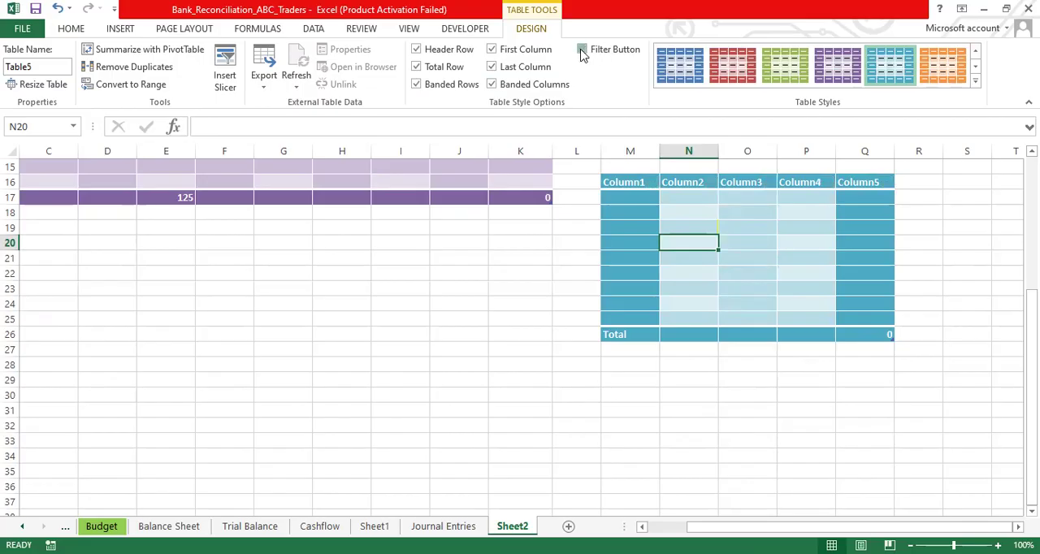
click(581, 52)
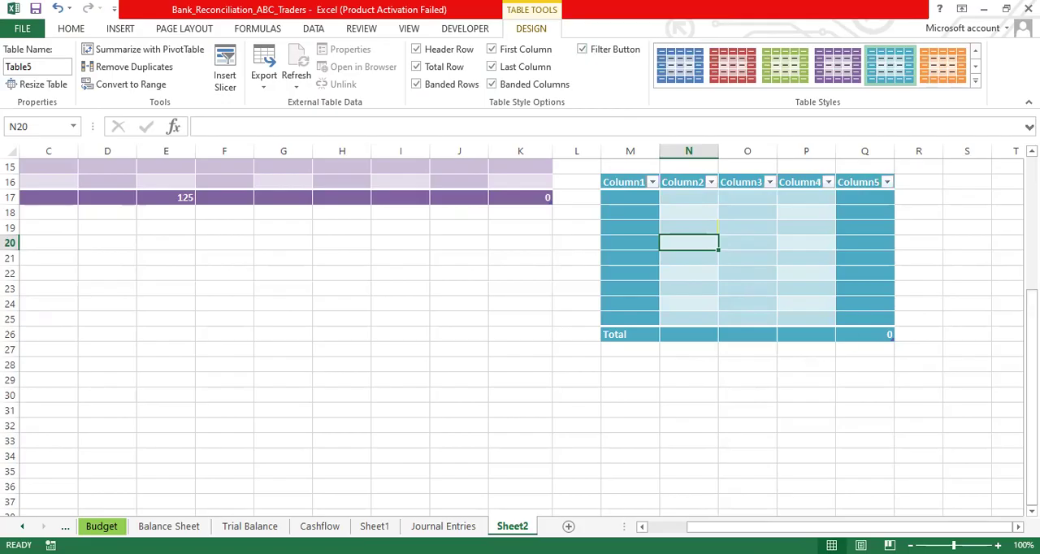
- Enter the headers Date, Particulars, Debit, Credit and Total in cells C21 to G21 below the purple table
mouse_move(1030, 443)
mouse_down()
mouse_move(1030, 310)
mouse_move(1030, 440)
mouse_up()
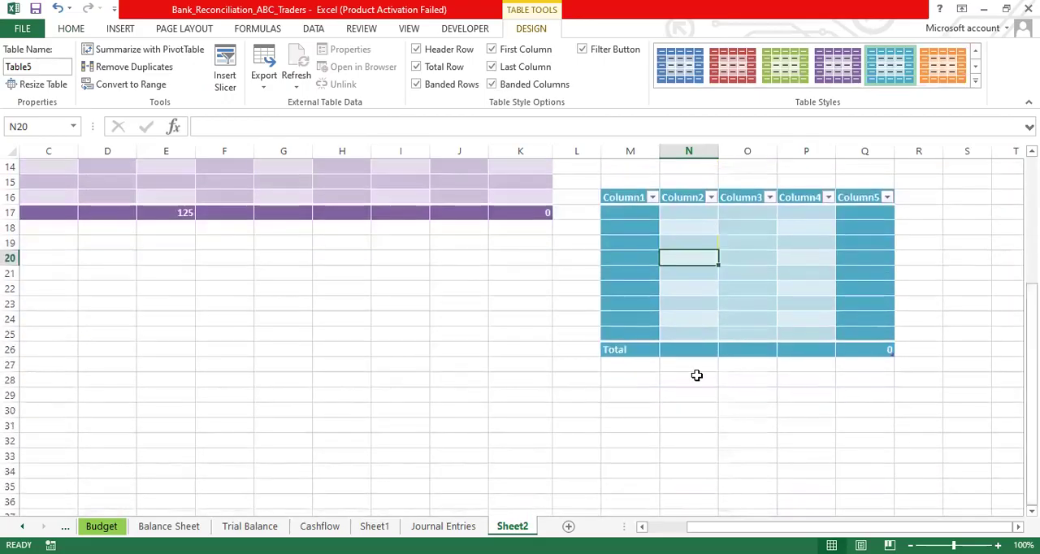
click(50, 276)
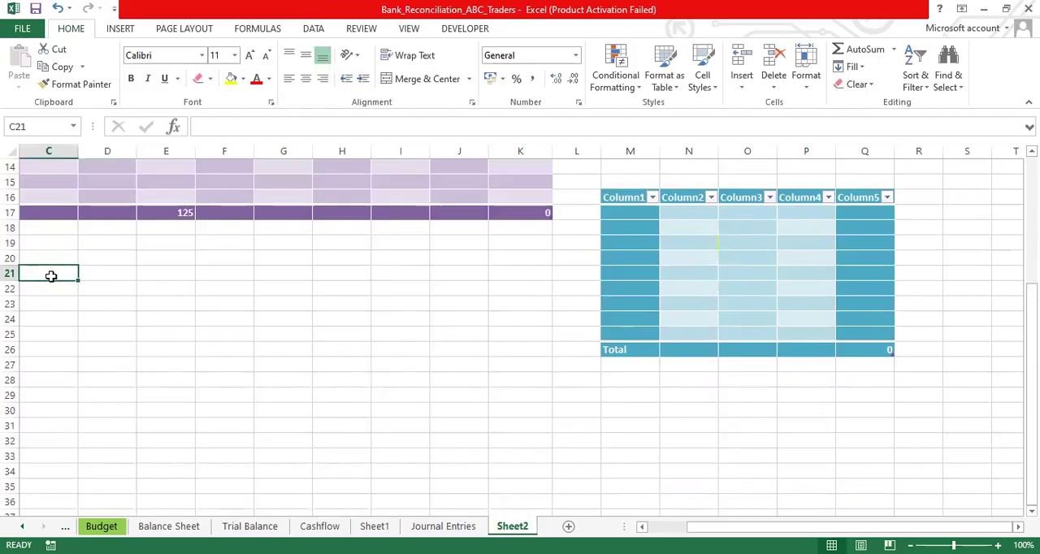
text(Date)
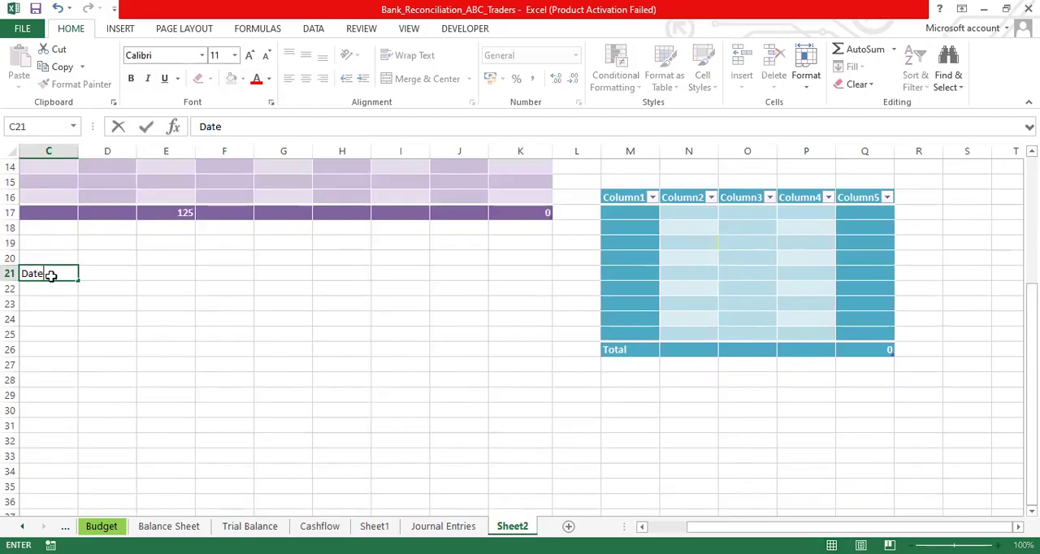
key(Tab)
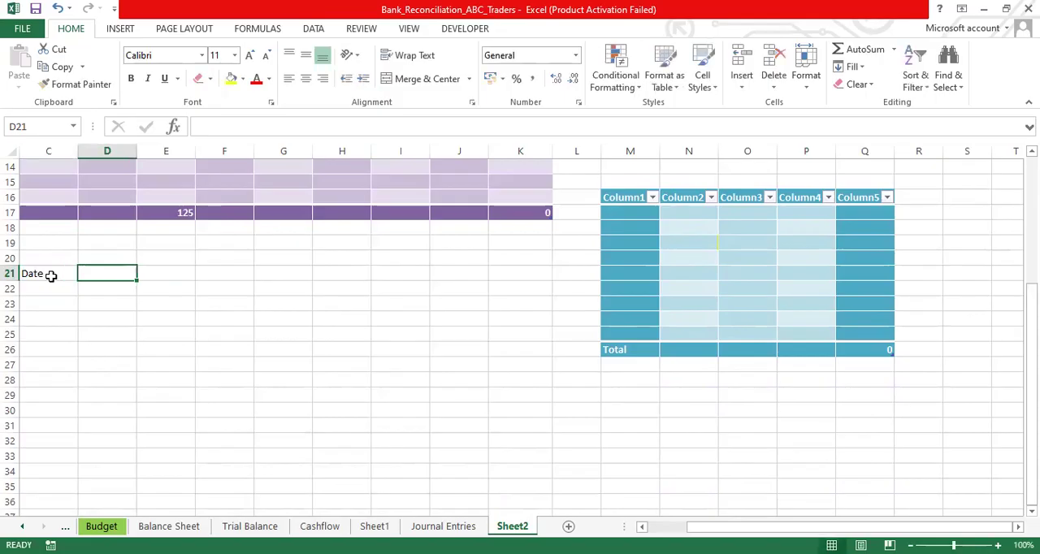
text(Particulars)
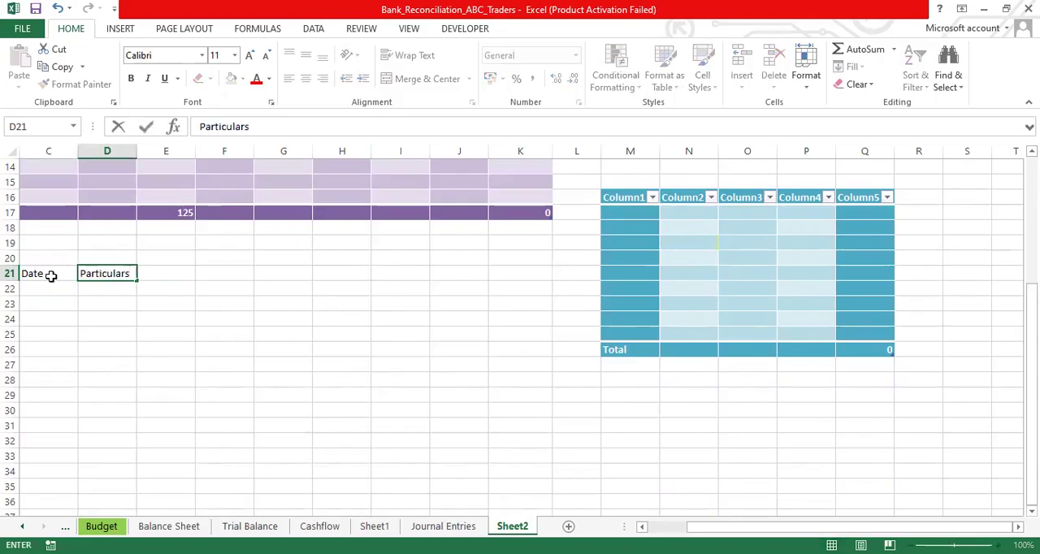
key(Tab)
text(Debit)
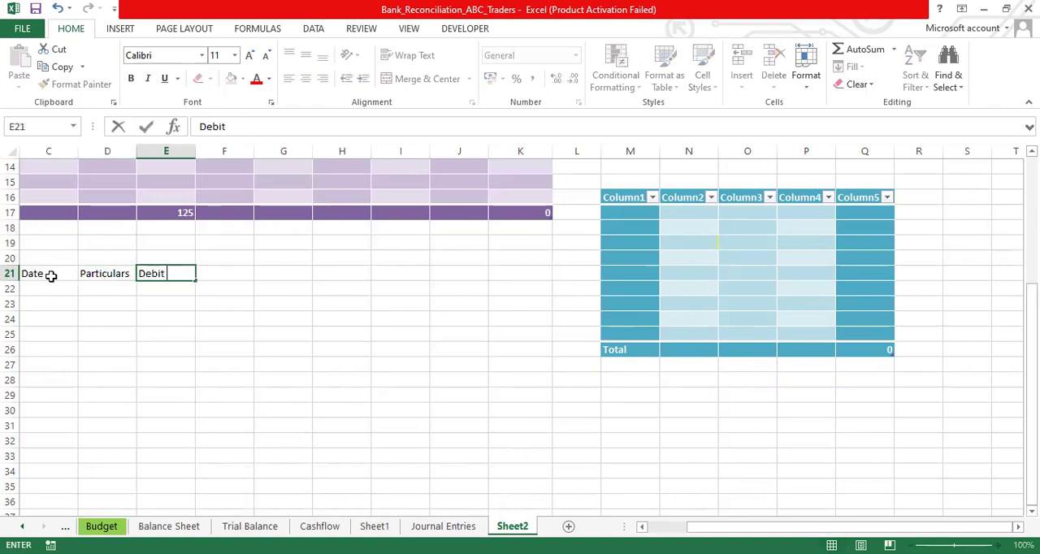
key(Tab)
text(C)
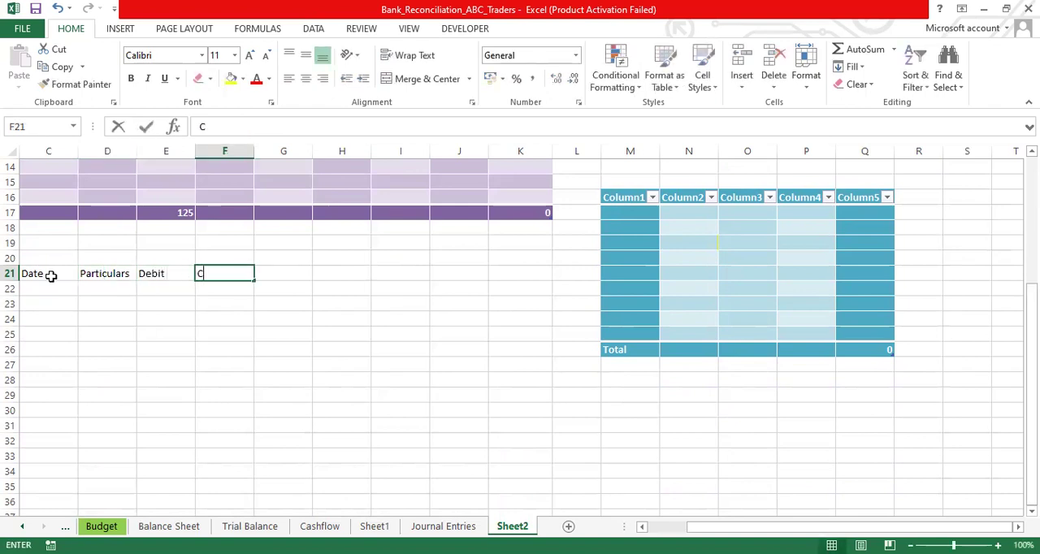
text(redit)
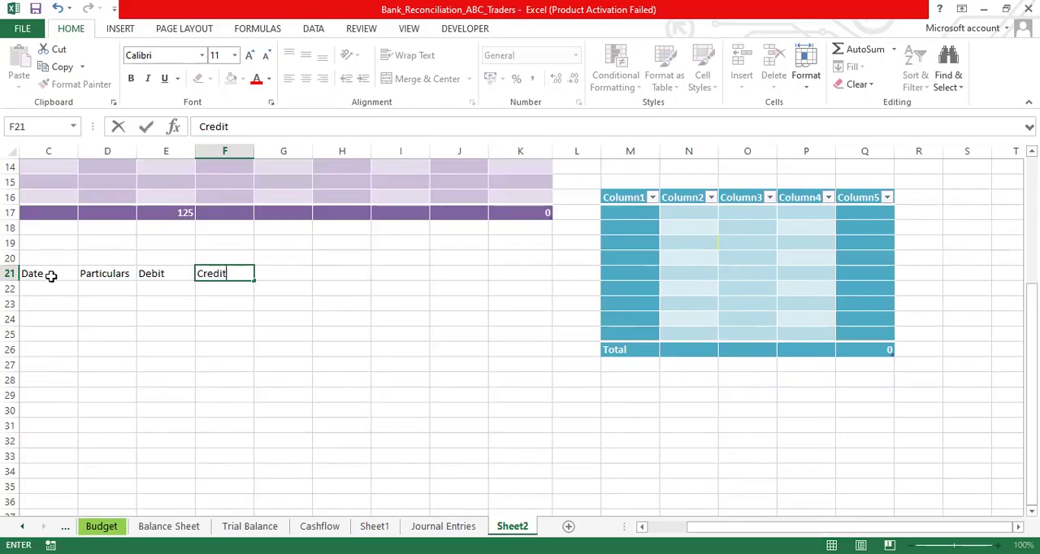
key(Tab)
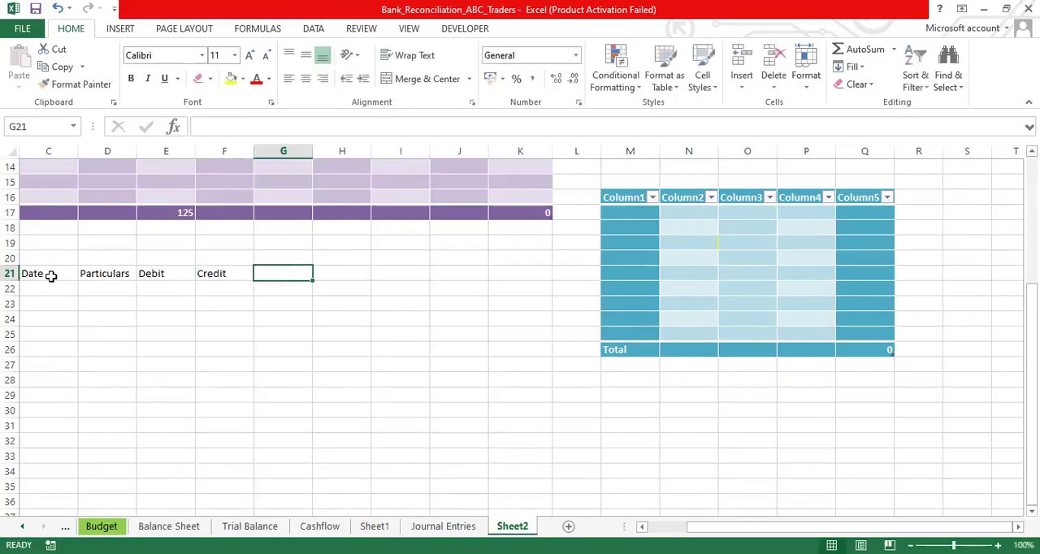
text(Total)
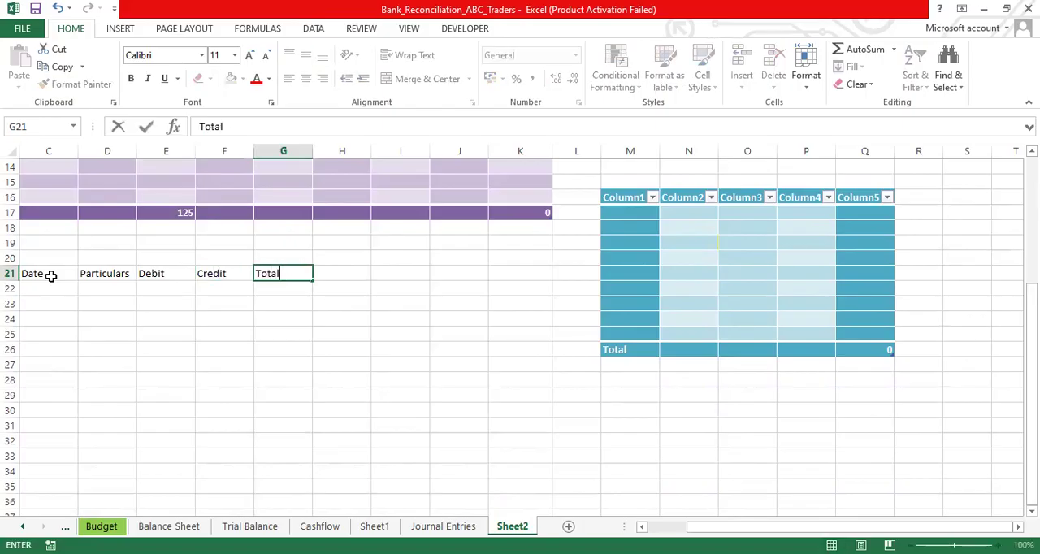
- Convert the range C21:G32, starting at the typed headers, into a table with Quick Analysis
click(46, 273)
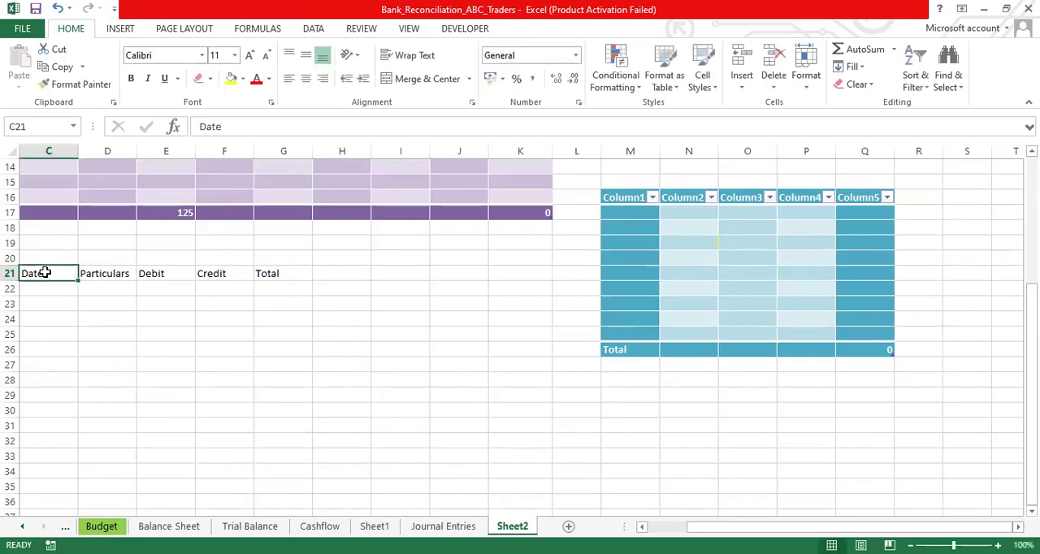
key(shift+Right)
key(shift+Right)
key(shift+Right)
key(shift+Right)
key(shift+Down)
key(shift+Down)
key(shift+Down)
key(shift+Down)
key(shift+Down)
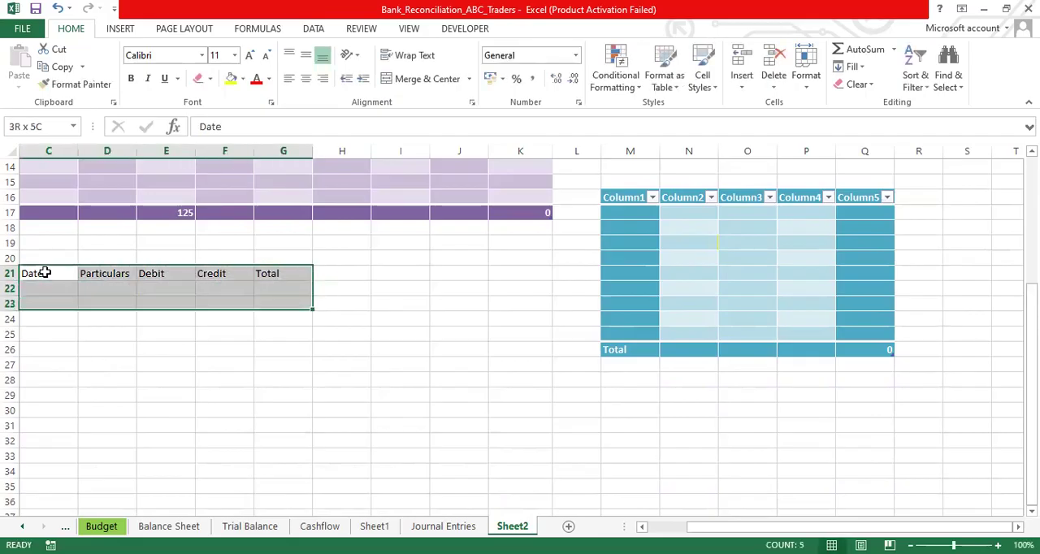
key(shift+Down)
key(shift+Down)
key(shift+Down)
key(shift+Down)
key(shift+Down)
key(shift+Down)
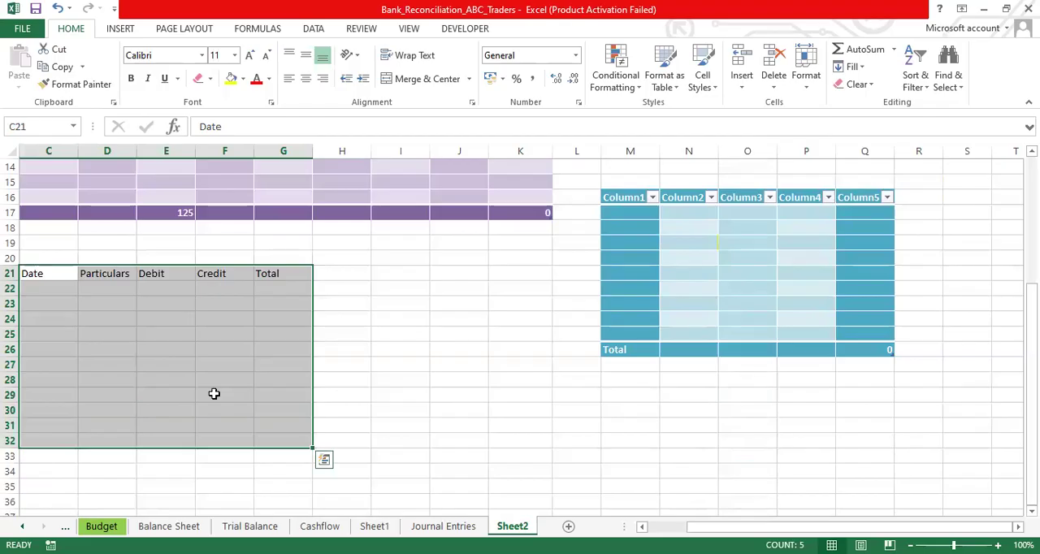
click(325, 461)
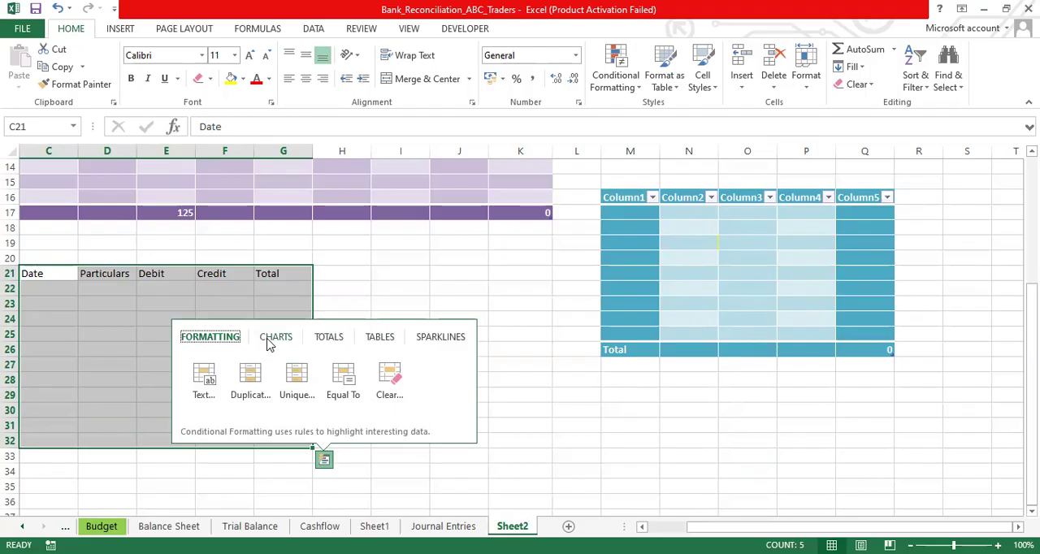
click(380, 338)
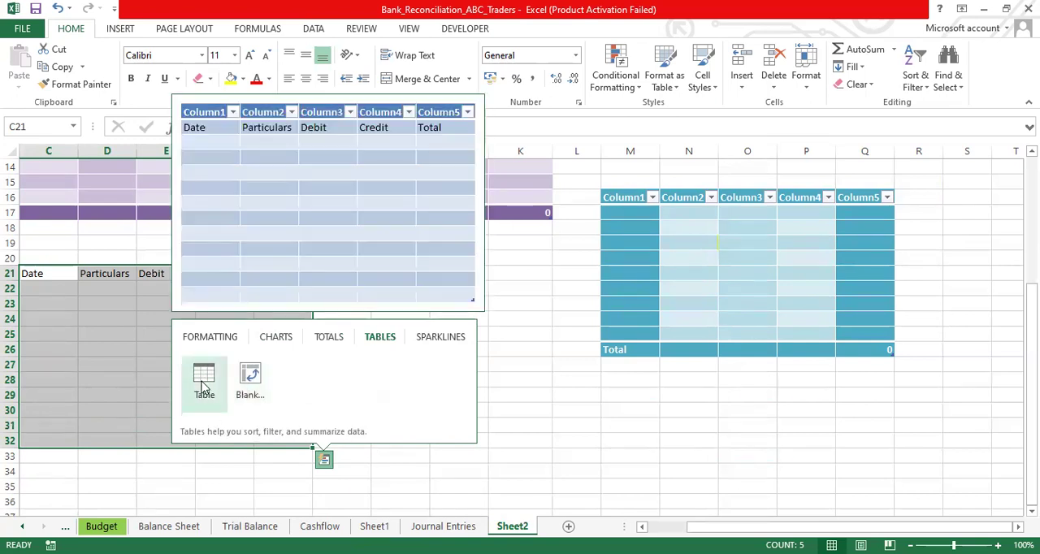
click(204, 382)
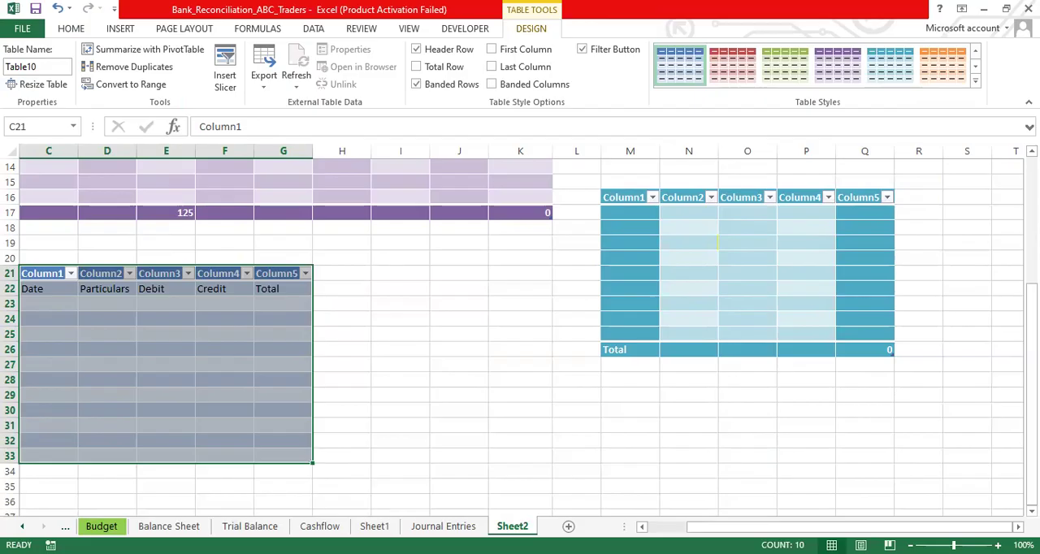
- Enter 1, 2 and 3 in cells C23 to C25 under Date in the new blue table
drag(1032, 327, 1032, 298)
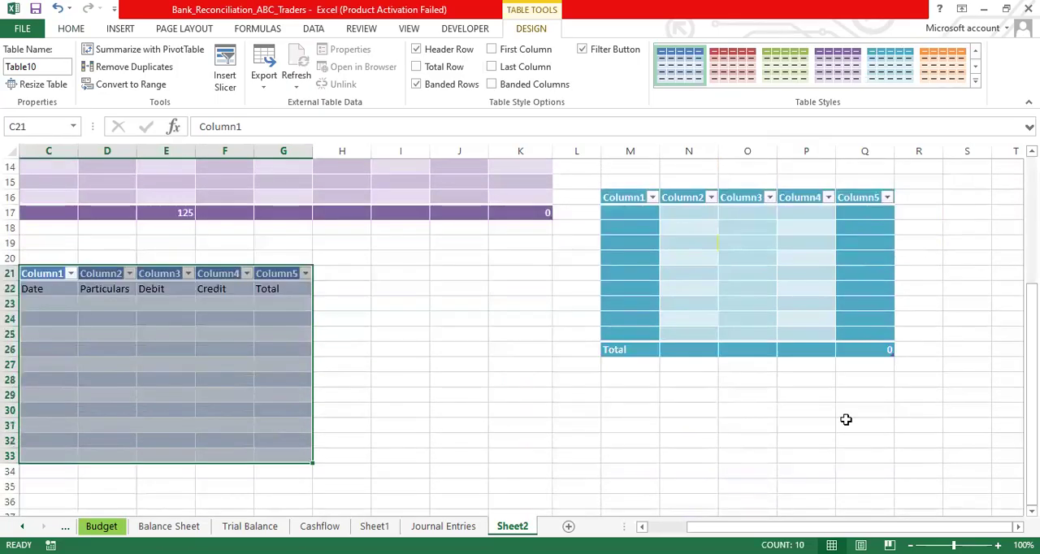
click(62, 452)
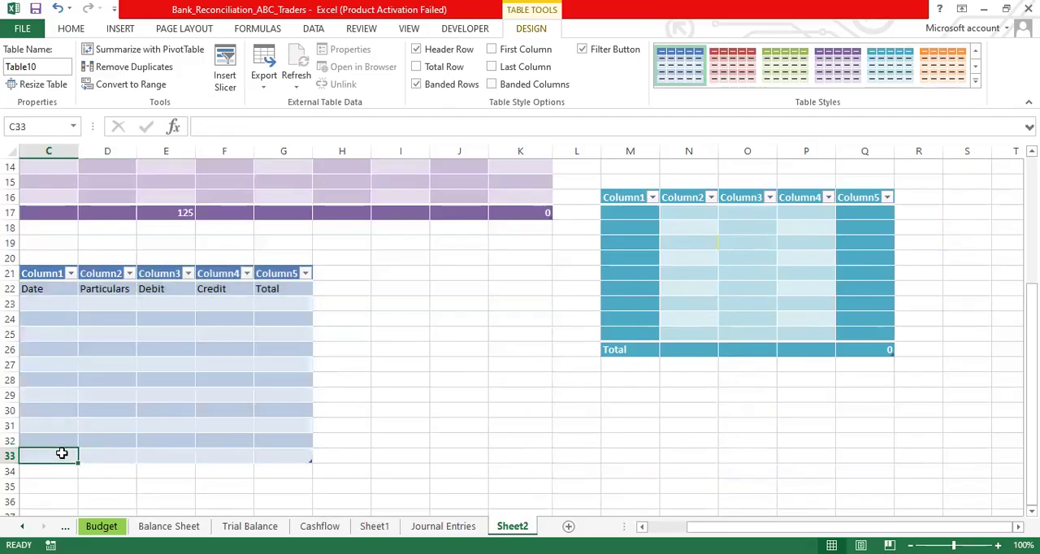
key(Up)
key(Up)
key(Up)
key(Up)
key(Up)
key(Up)
key(Up)
key(Up)
key(Up)
key(Up)
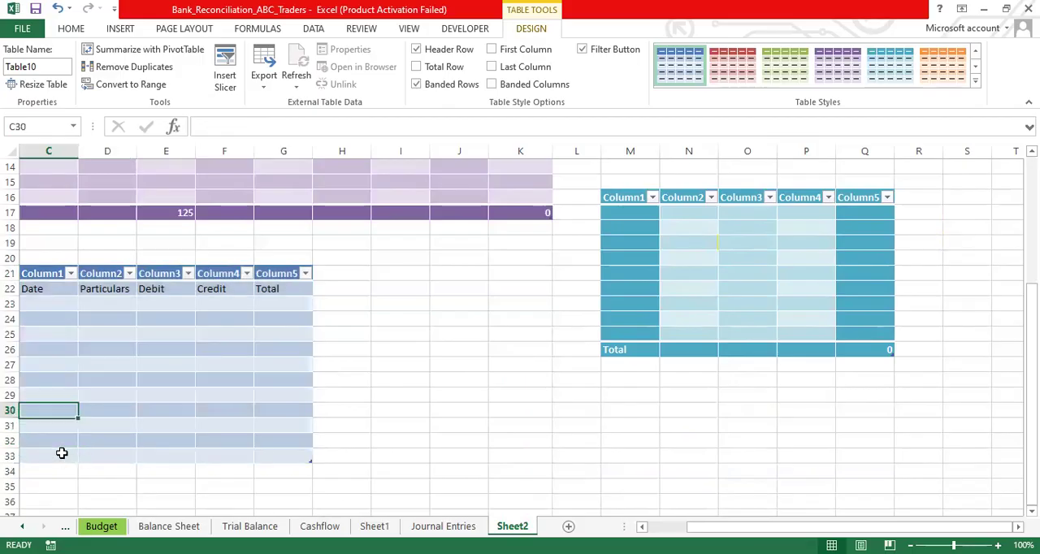
text(1)
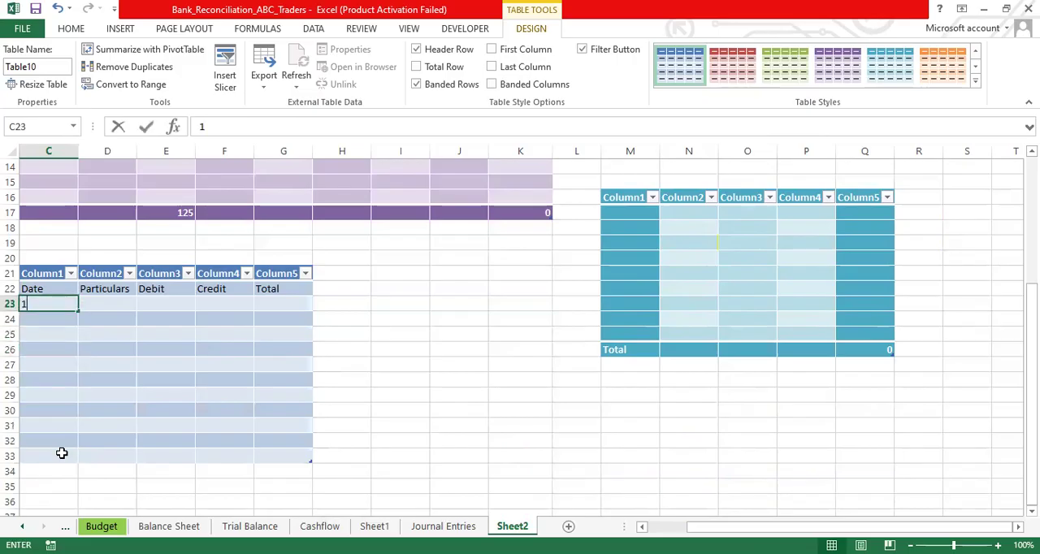
key(Return)
text(2)
key(Return)
text(3)
key(Return)
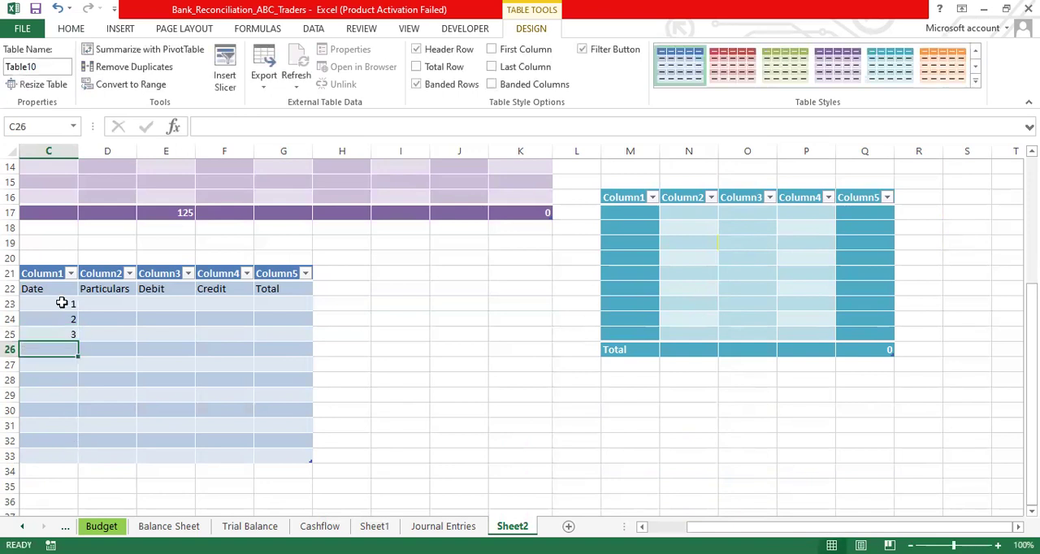
- Try filling the single value in C23 down to C33, and undo the fill
click(63, 303)
drag(77, 306, 73, 461)
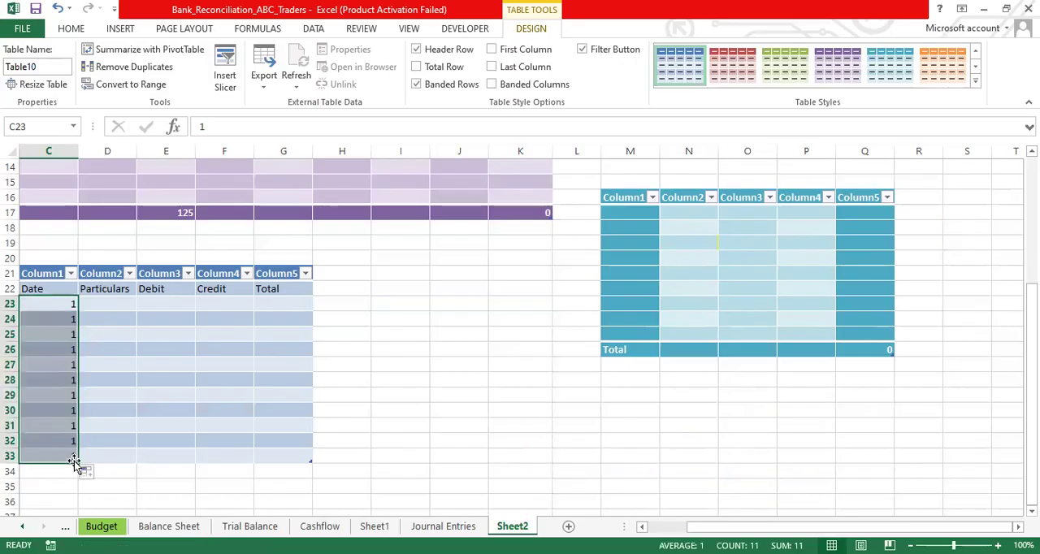
click(60, 303)
key(ctrl+z)
key(ctrl+z)
key(ctrl+y)
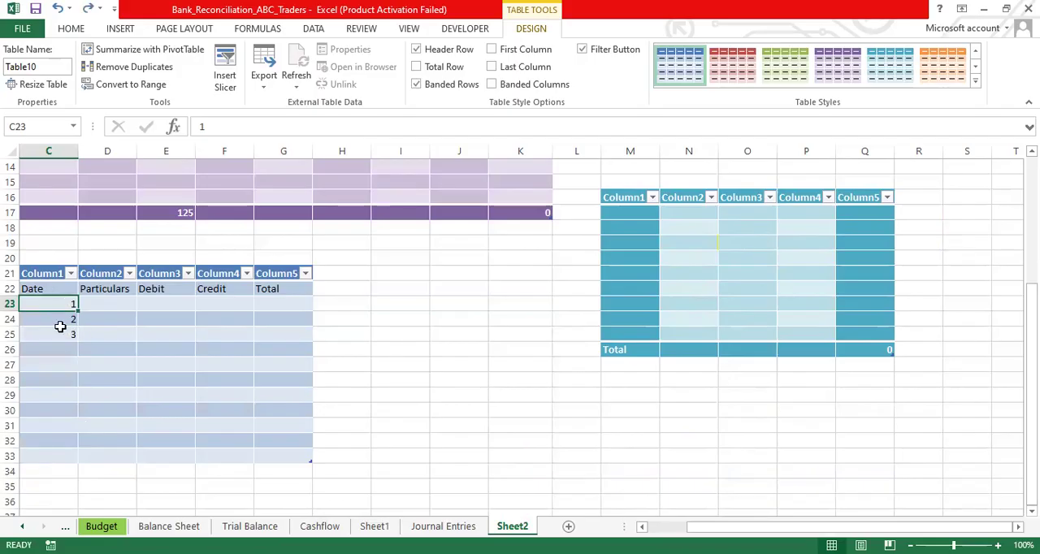
- Extend the series in C23:C25 down to C33 and add 12 in C34, directly below the table's last row
drag(63, 304, 62, 334)
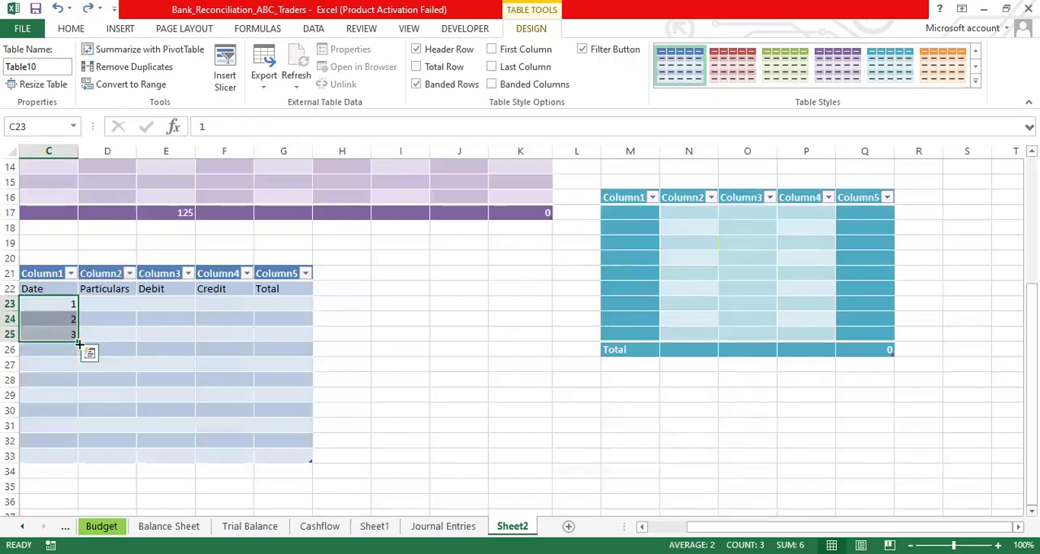
drag(78, 341, 77, 459)
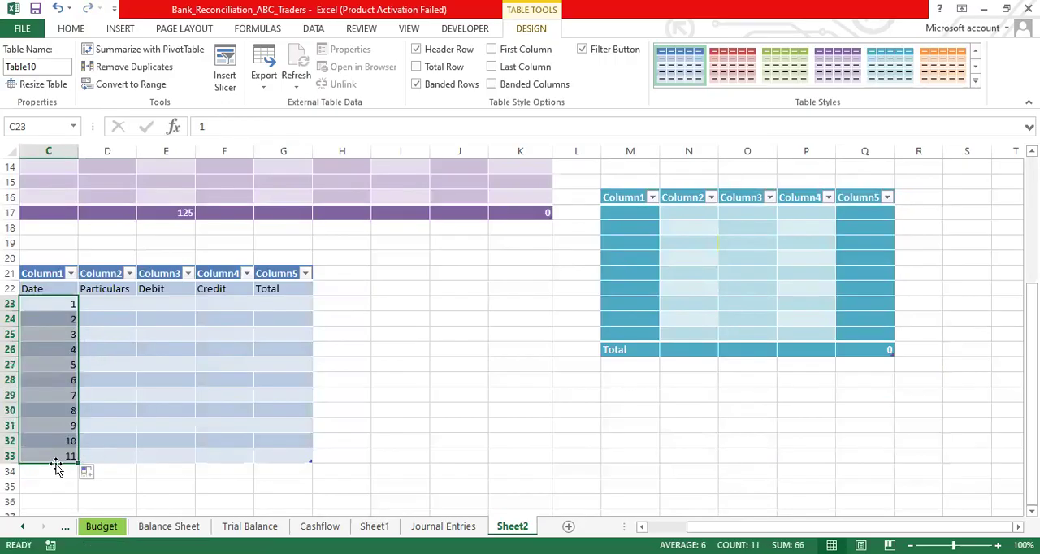
click(59, 472)
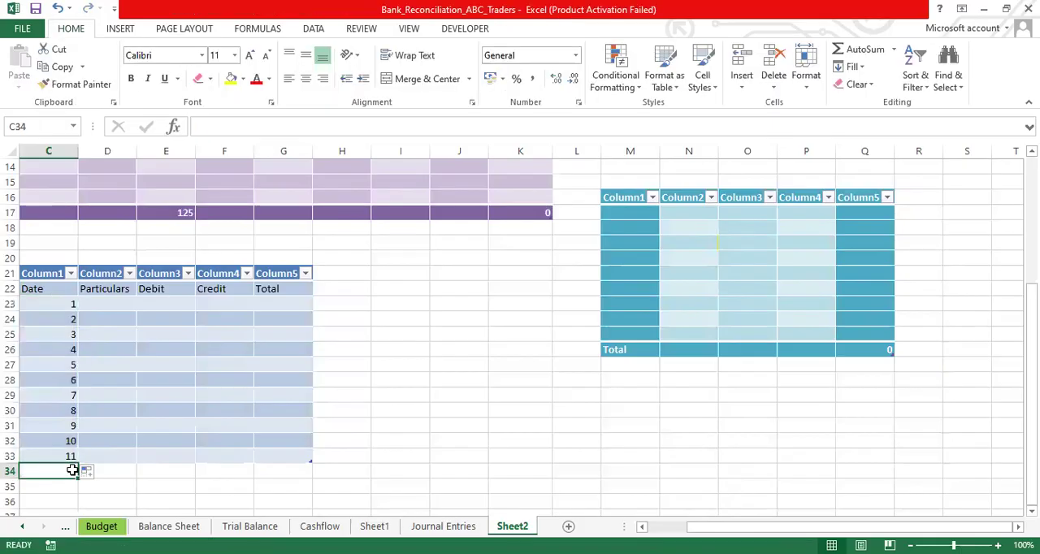
text(12)
key(Return)
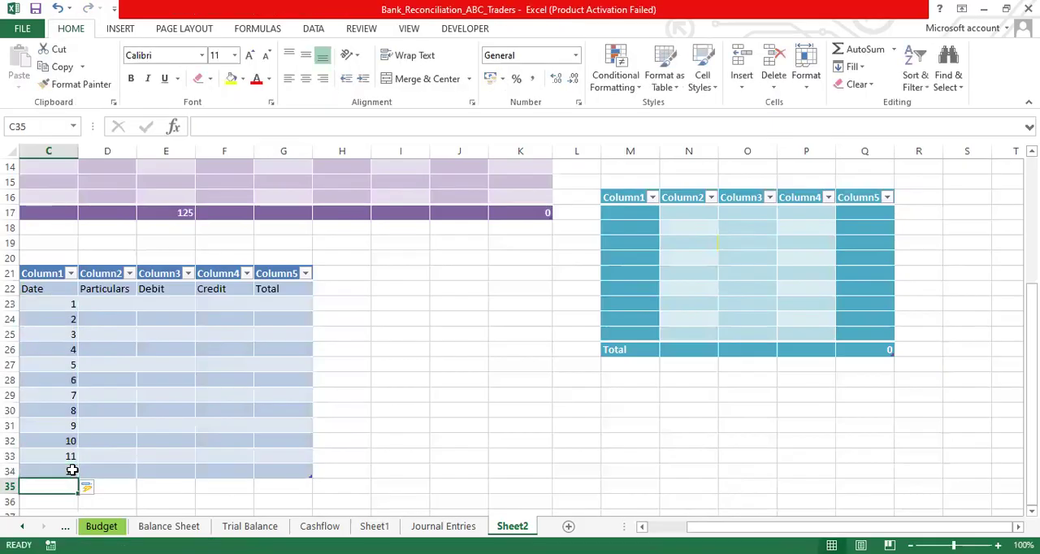
key(Down)
key(Down)
key(Down)
key(Down)
key(Down)
key(Down)
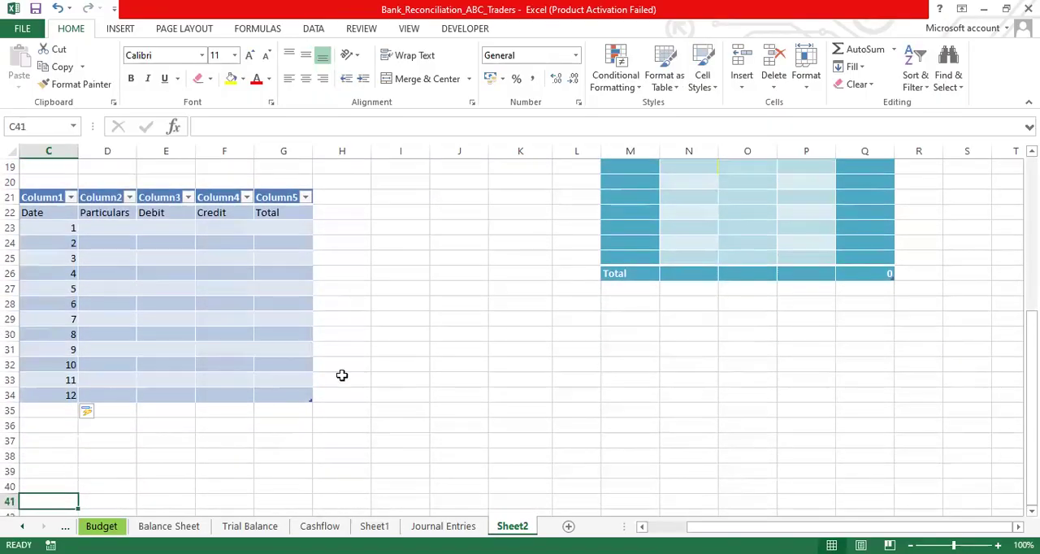
- Add a column to the blue table by entering Percentage in H22, directly beside Total
drag(241, 399, 277, 391)
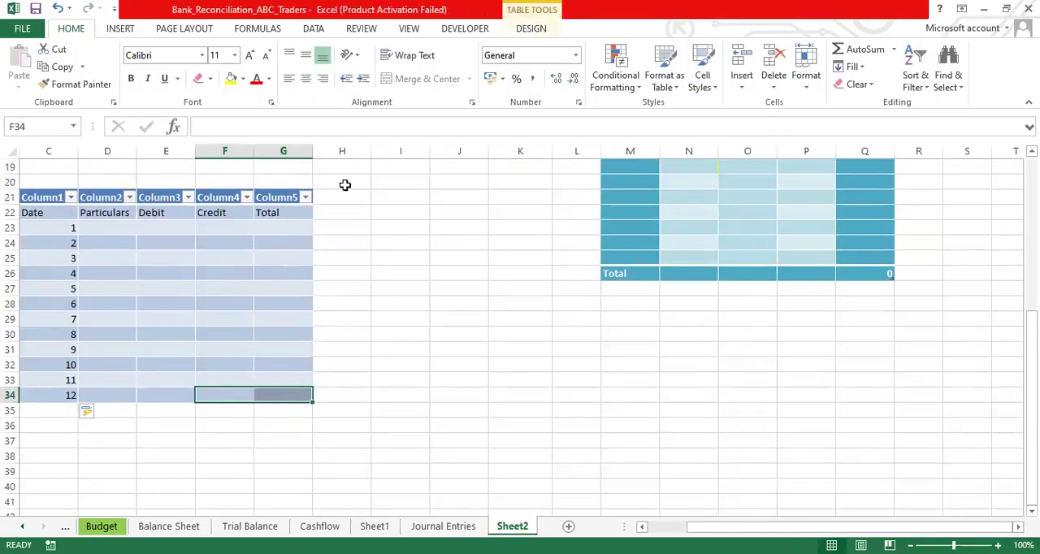
click(340, 197)
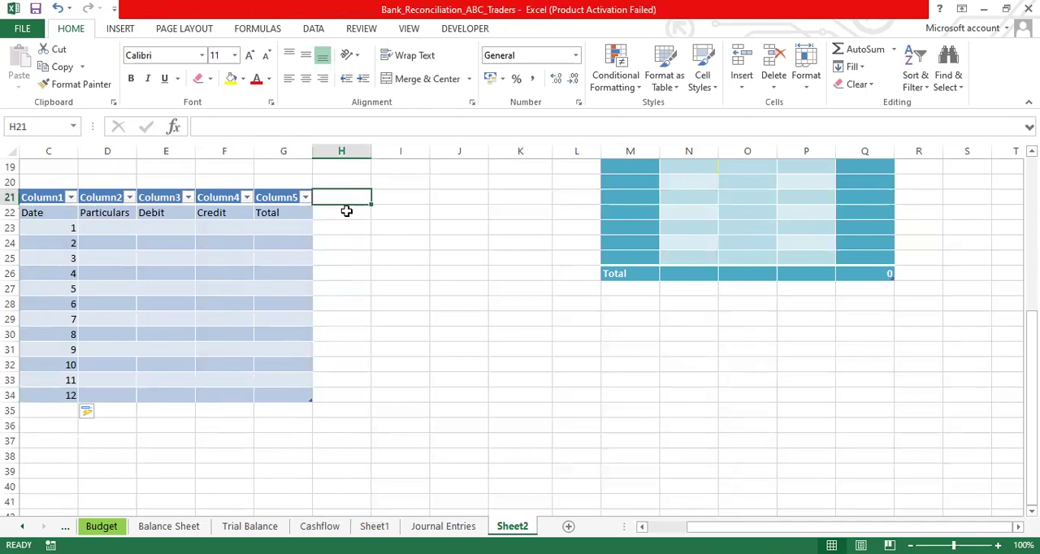
click(351, 217)
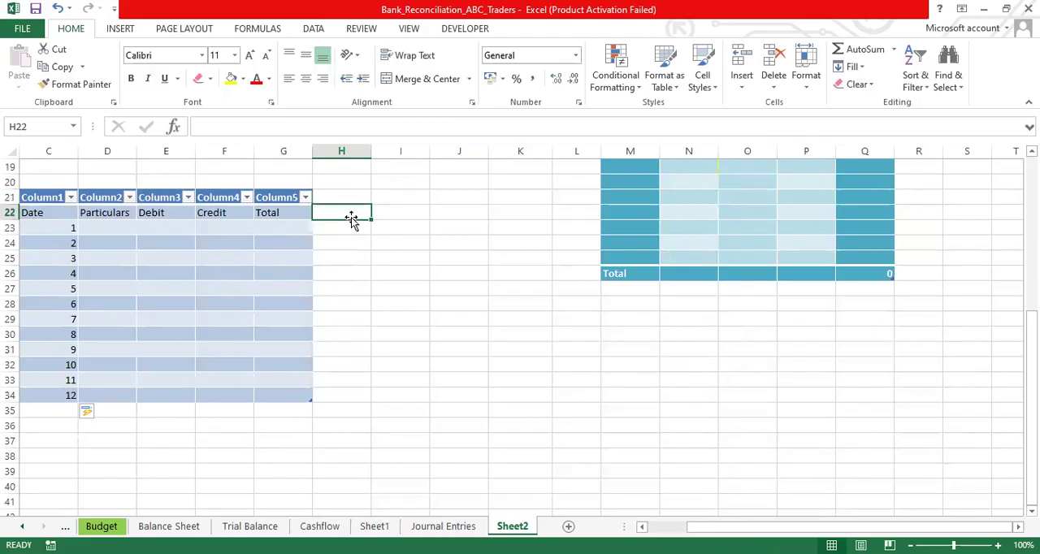
text(Per)
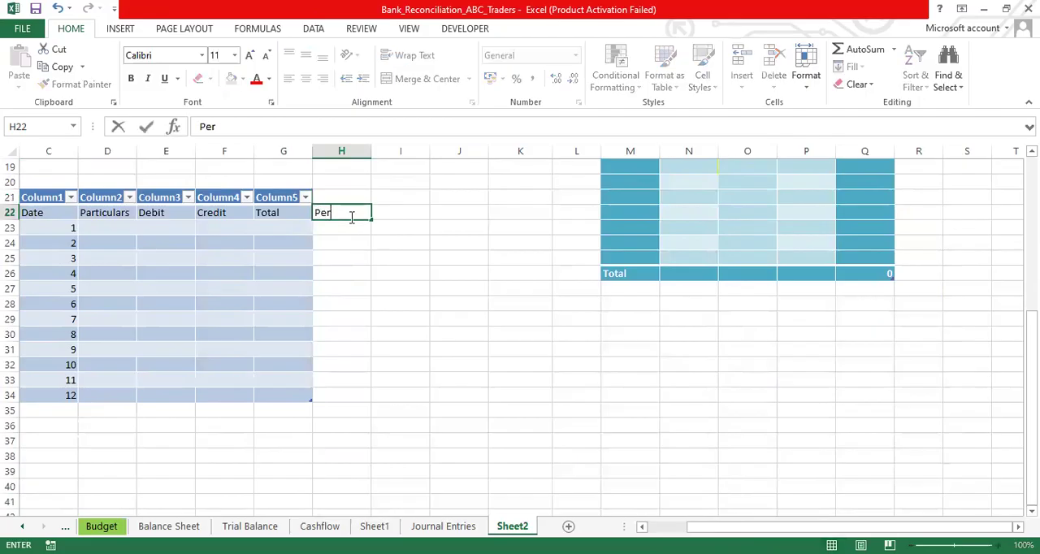
text(centage)
key(Tab)
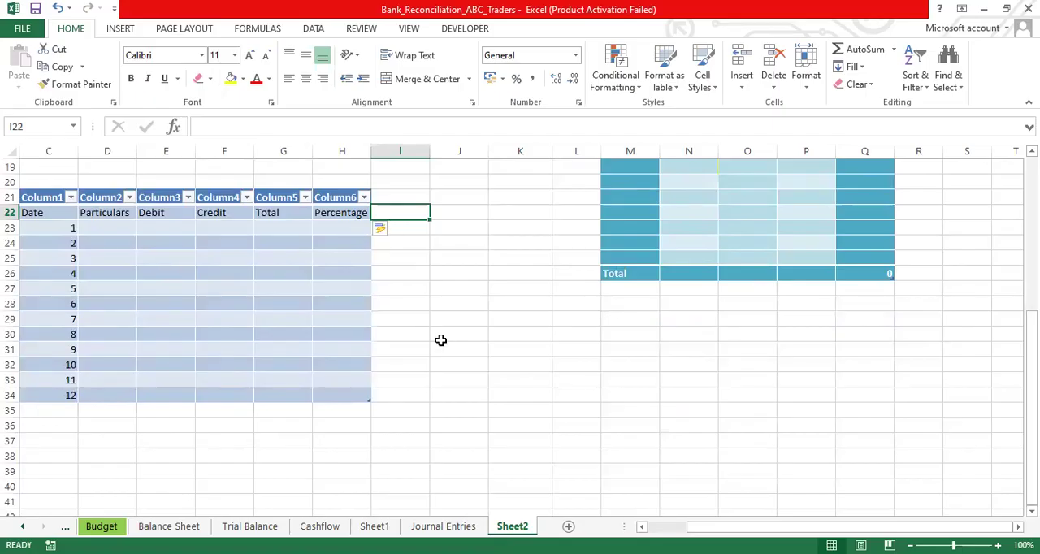
- Insert a table without existing headers on the blank range K30:P39, below the teal table
click(523, 336)
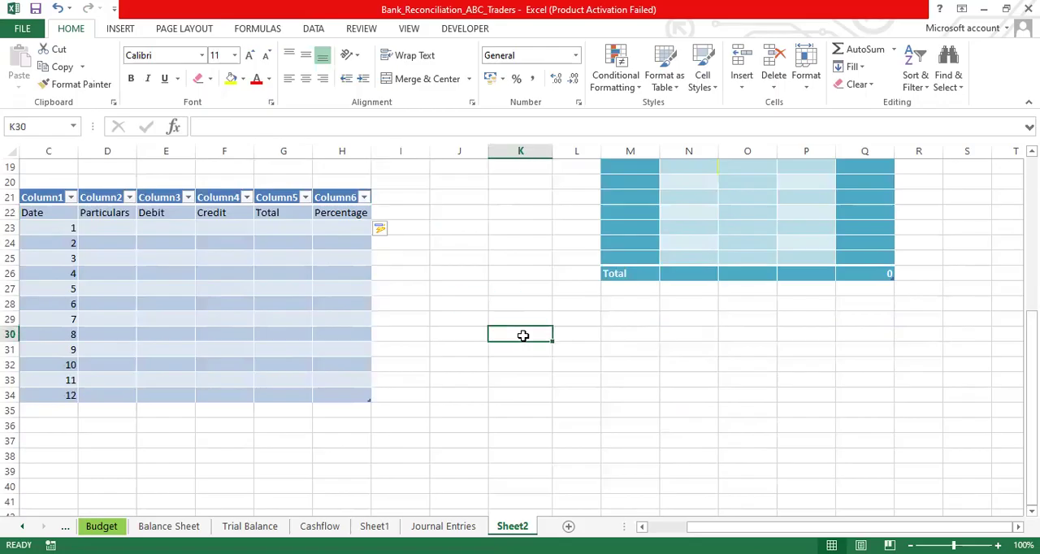
drag(523, 335, 813, 475)
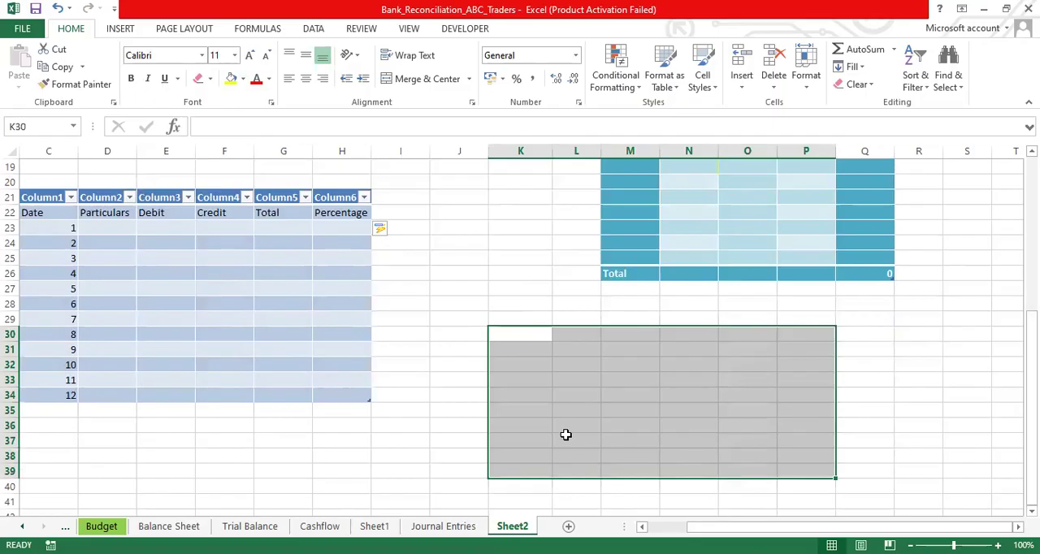
click(120, 29)
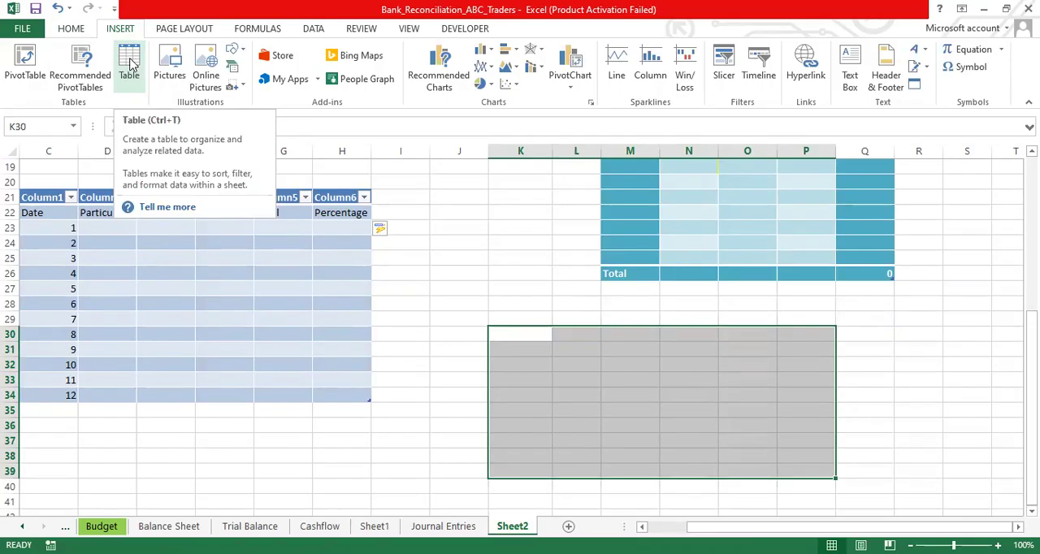
click(130, 63)
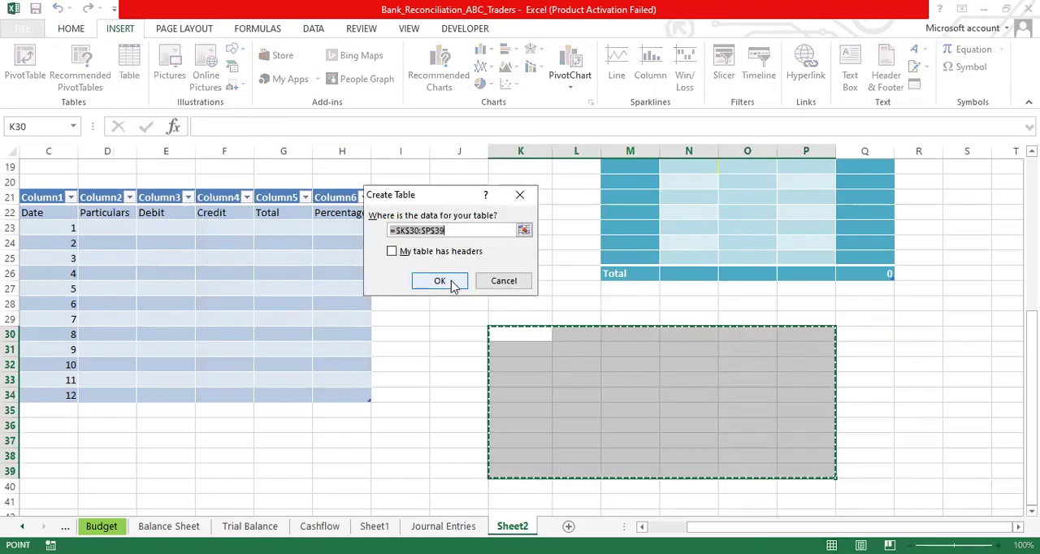
click(451, 282)
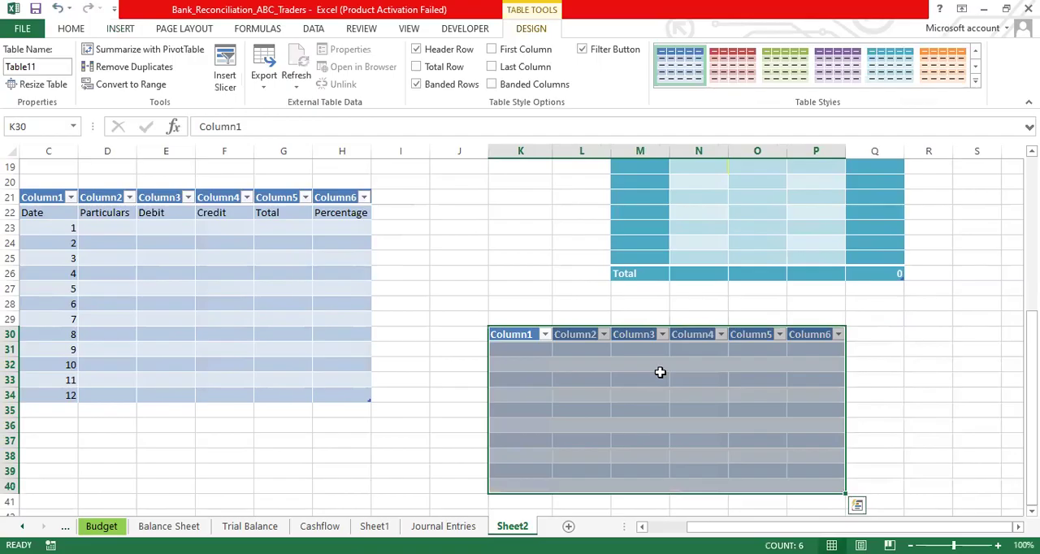
click(660, 378)
mouse_move(1031, 350)
mouse_down()
mouse_move(1032, 194)
mouse_move(1032, 354)
mouse_up()
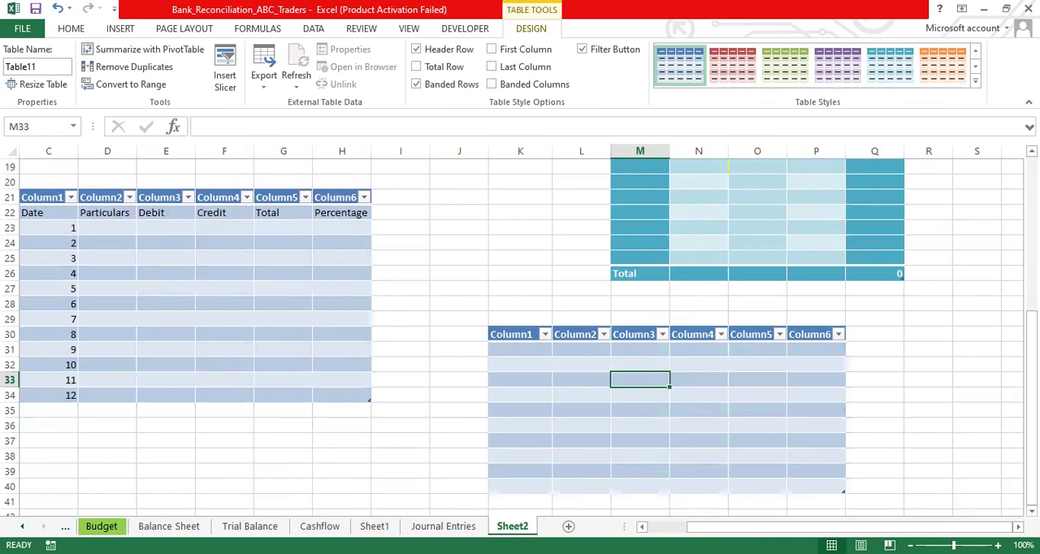
drag(1032, 415, 1032, 415)
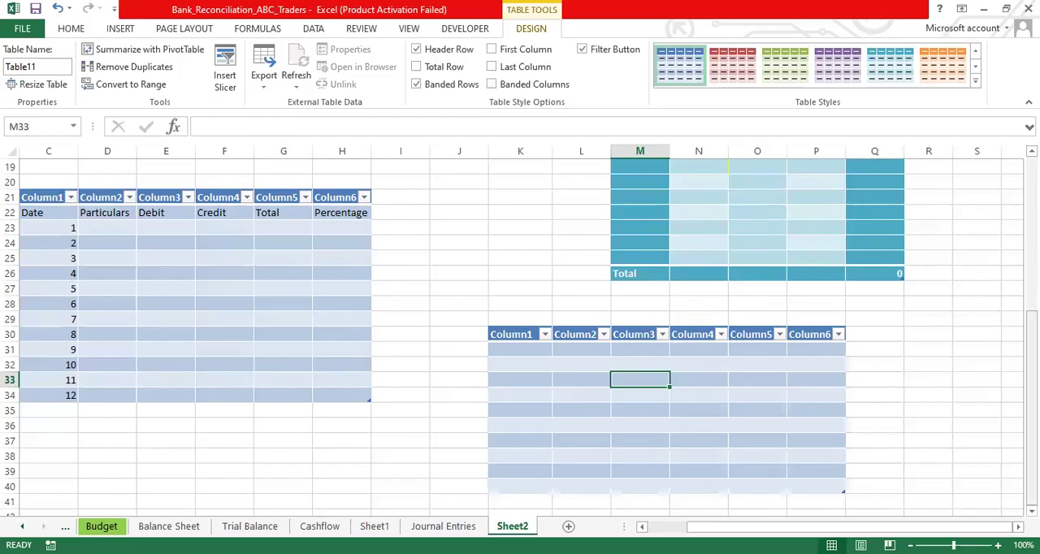
drag(1030, 407, 1031, 257)
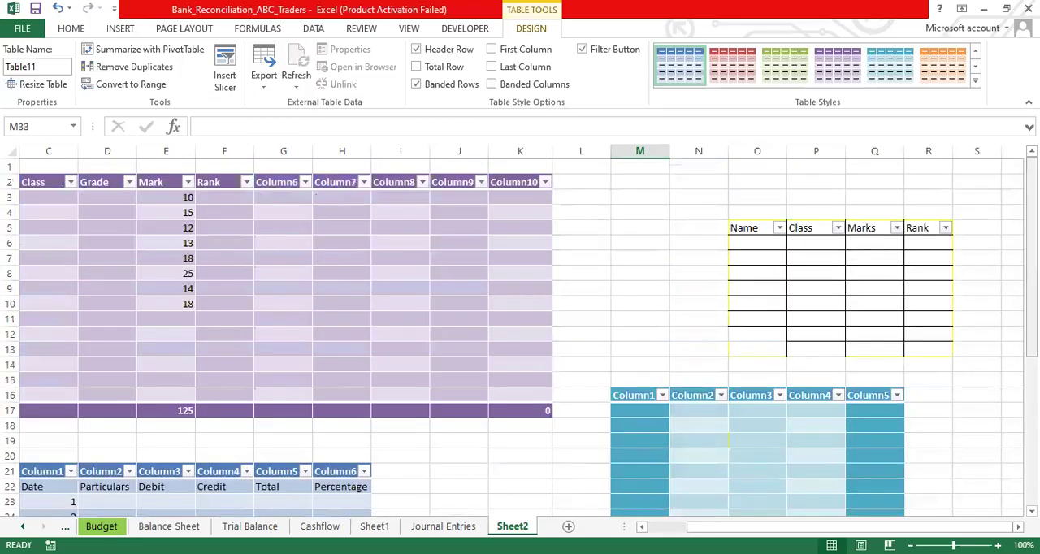
drag(1031, 208, 1031, 357)
click(1031, 385)
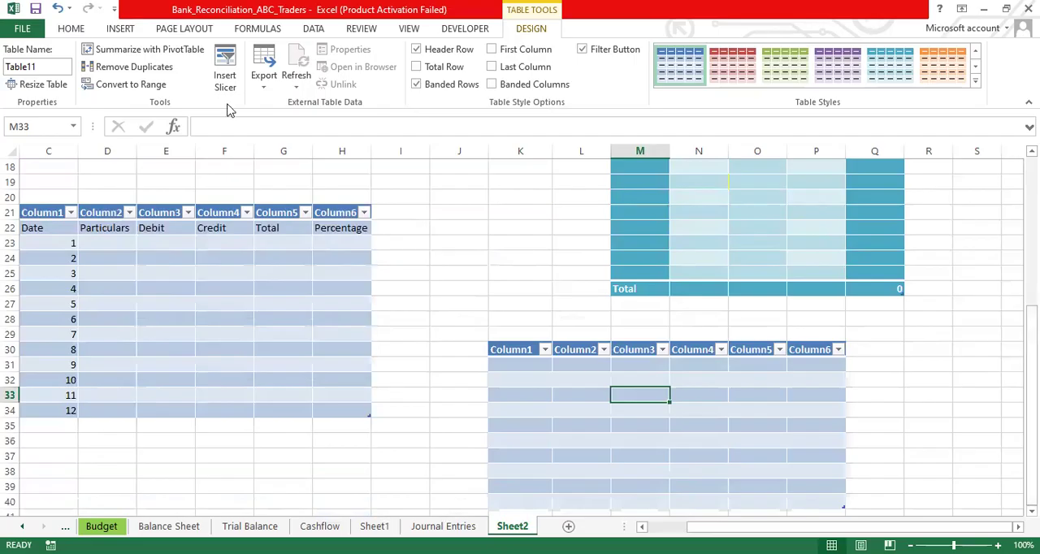
- Examine the export options and the available slicer columns for the table starting at K30, without inserting a slicer
click(567, 423)
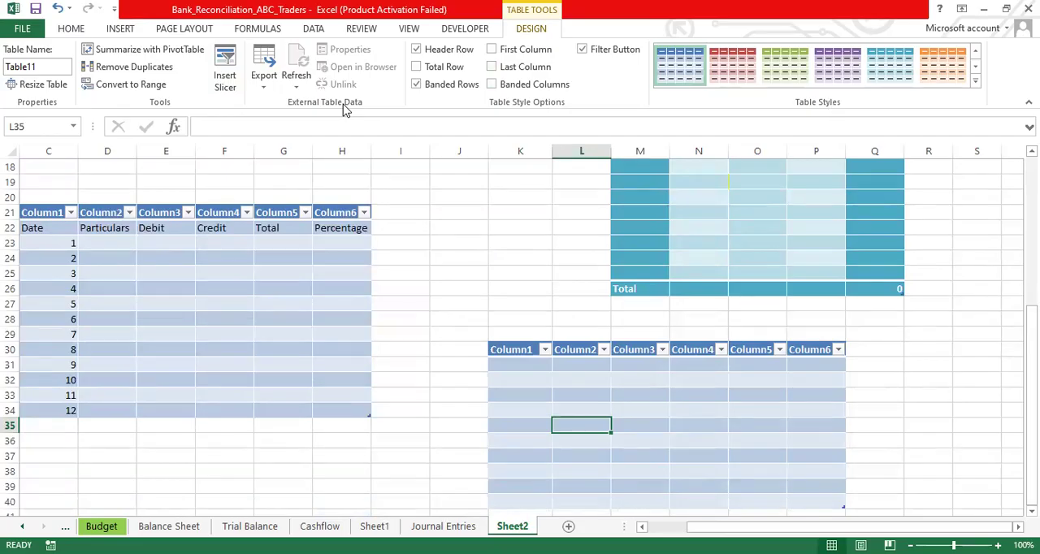
click(264, 89)
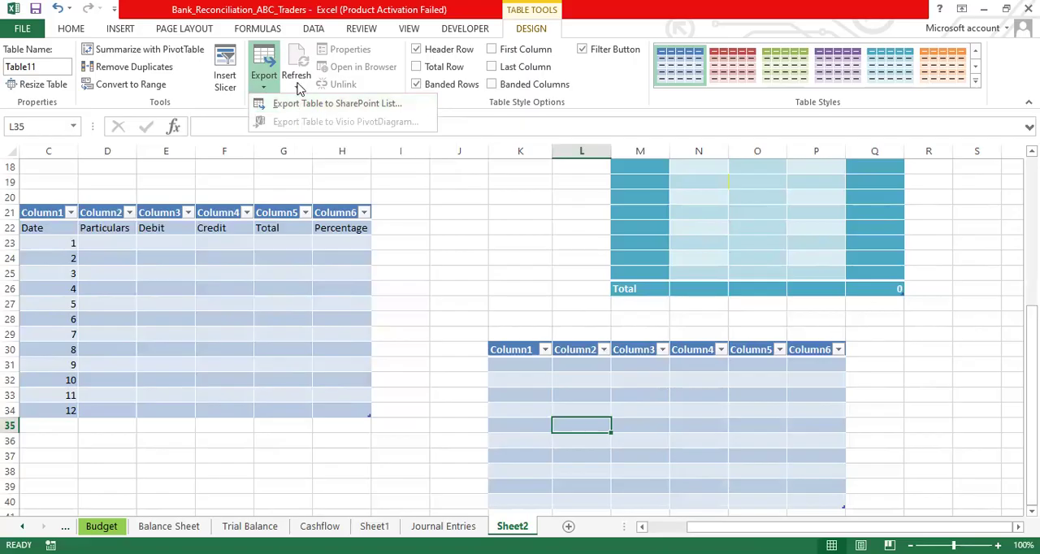
click(226, 72)
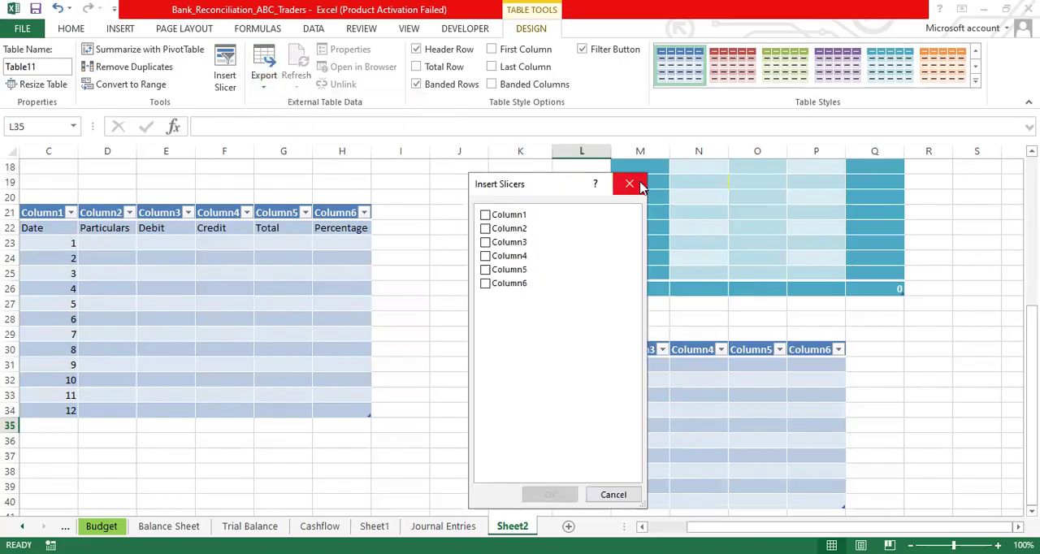
click(629, 184)
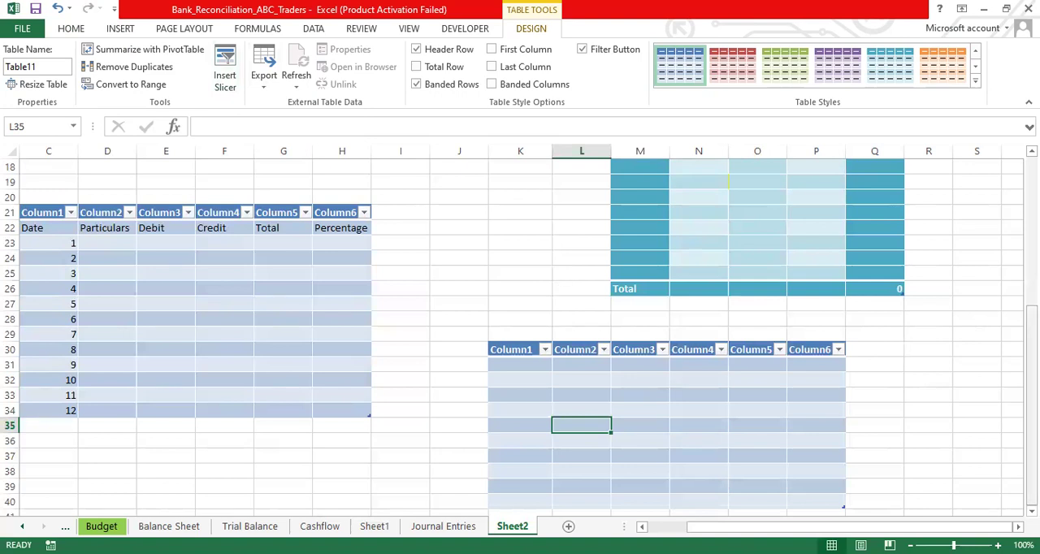
click(1032, 340)
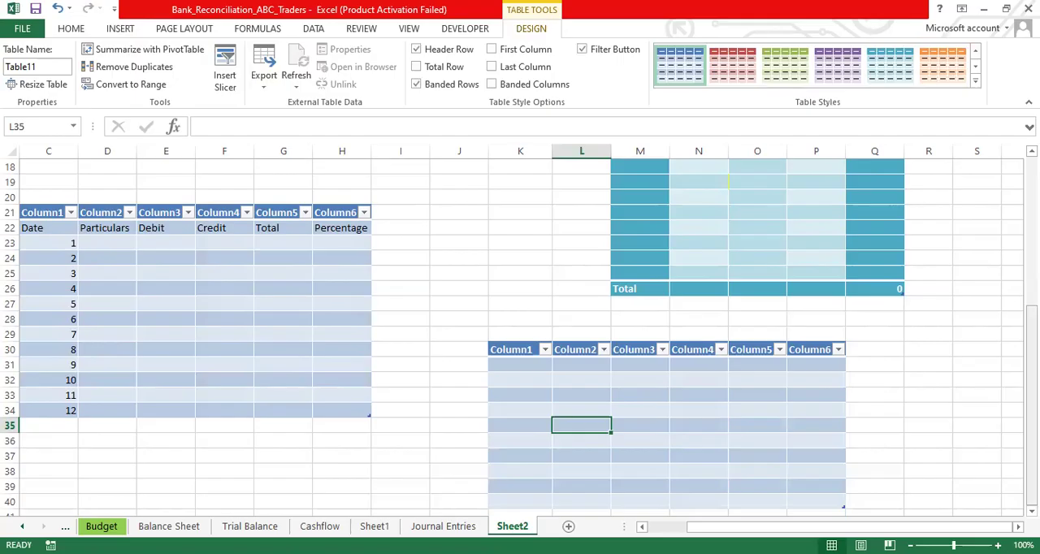
- Rename the first three headers of the table starting at K30 to Country, State and GDP
drag(1031, 358, 1031, 358)
click(1031, 359)
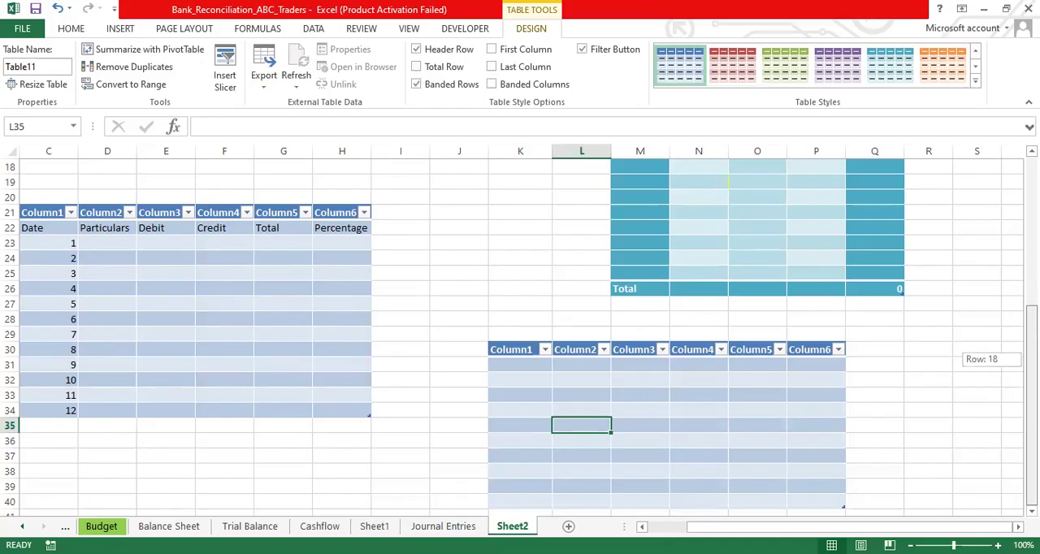
click(520, 351)
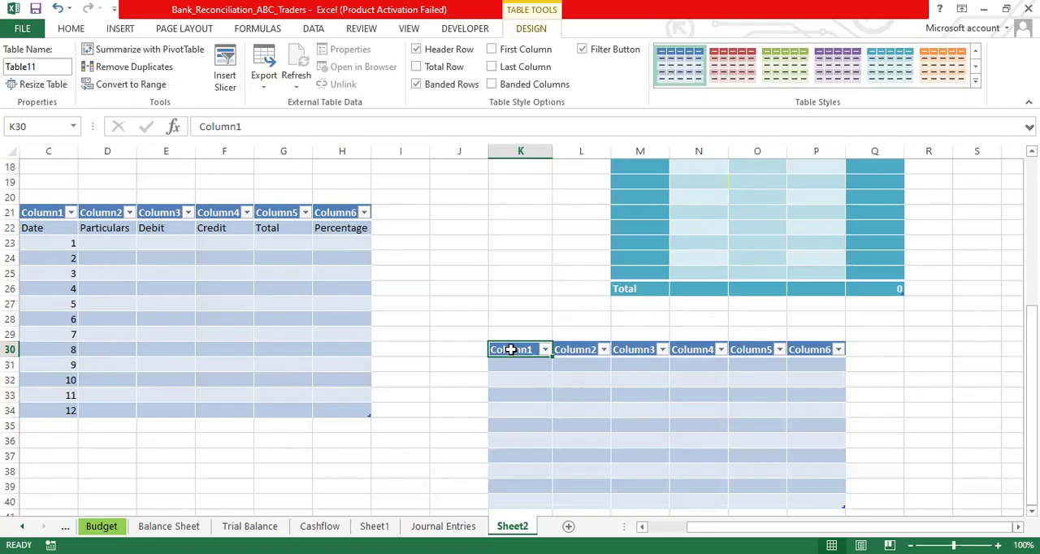
text(Country)
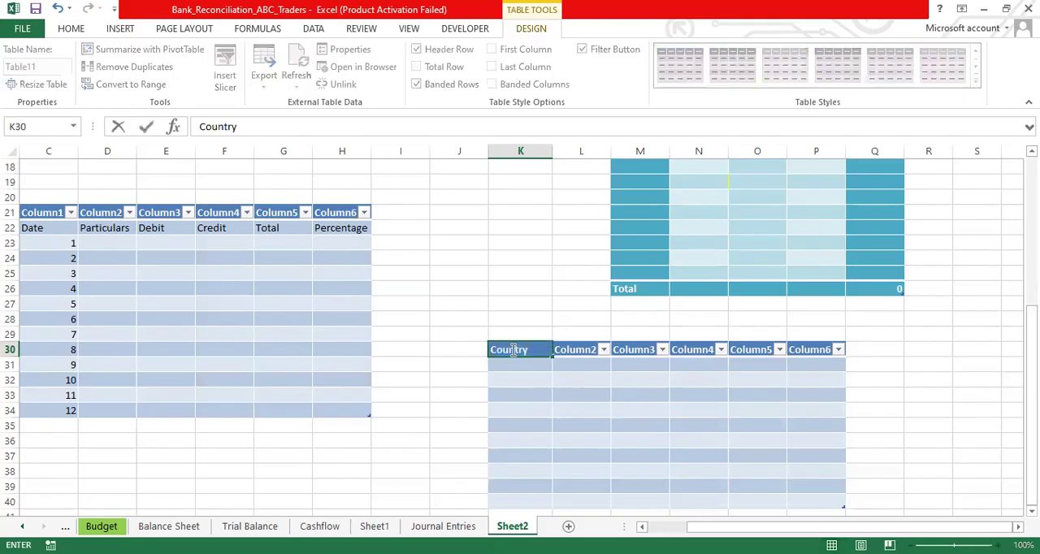
key(Tab)
text(State)
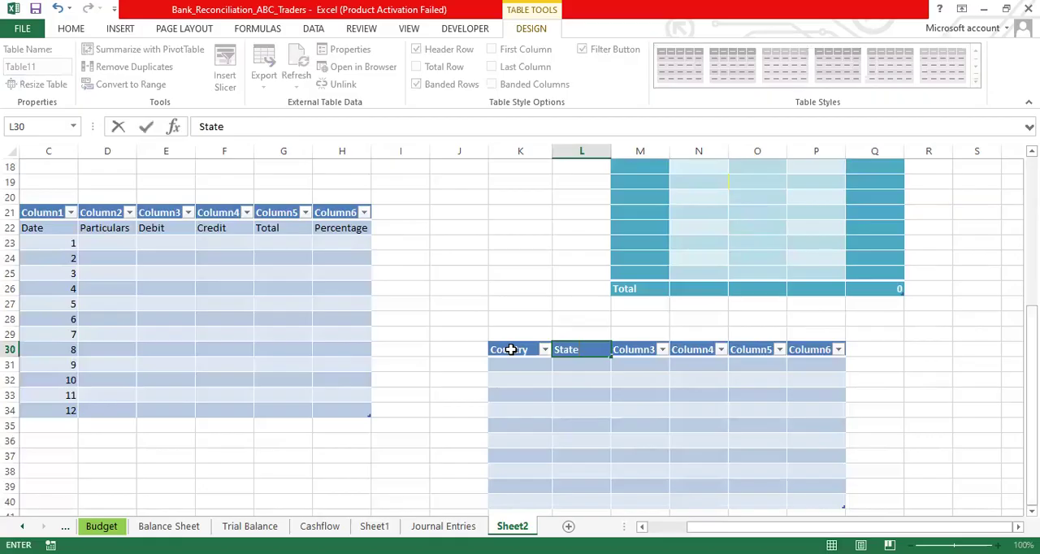
key(Tab)
text(G)
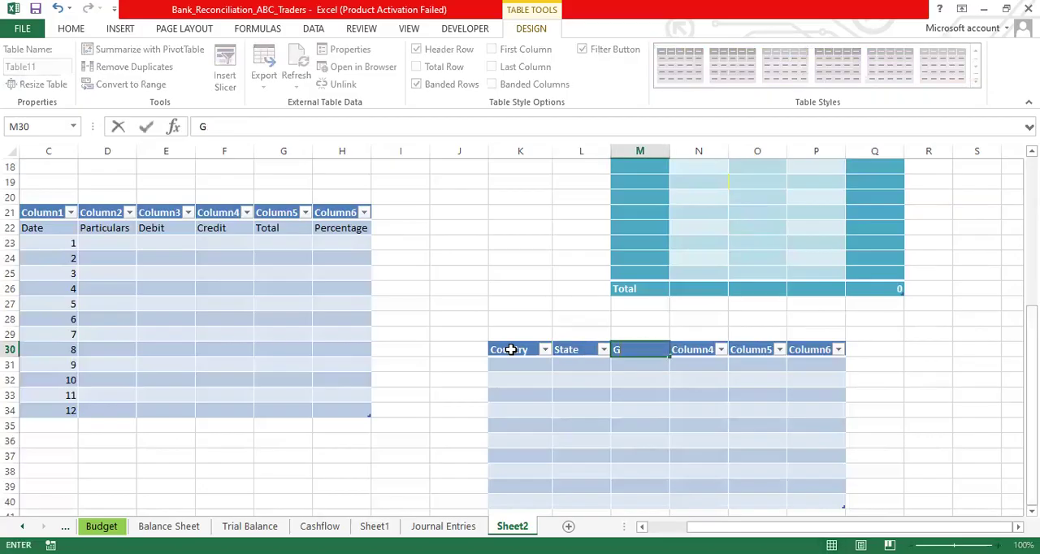
text(DP)
key(Tab)
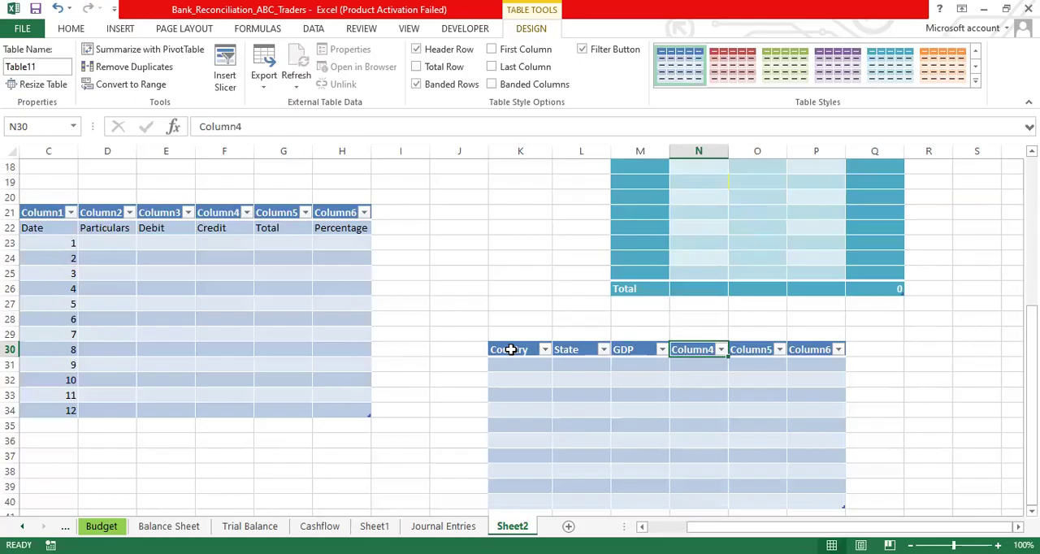
- Rename the remaining headers in N30:P30 to Percentage, Region and Language
text(Percentage)
key(Tab)
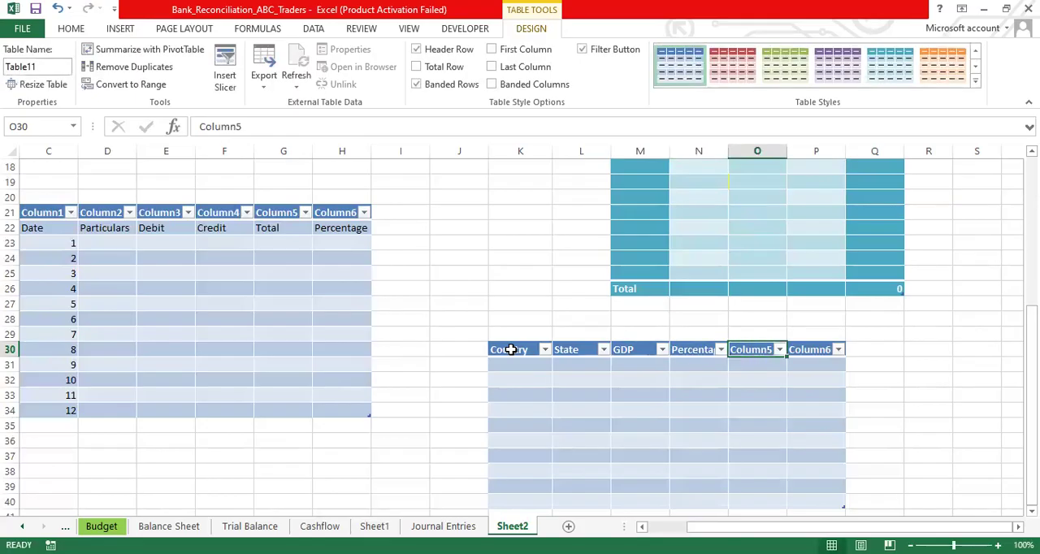
text(Region)
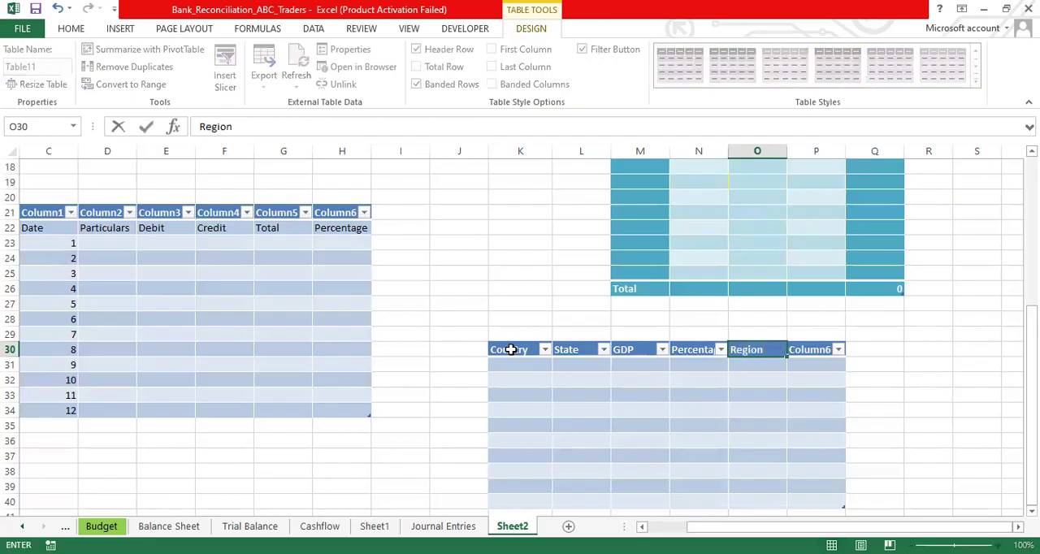
key(Tab)
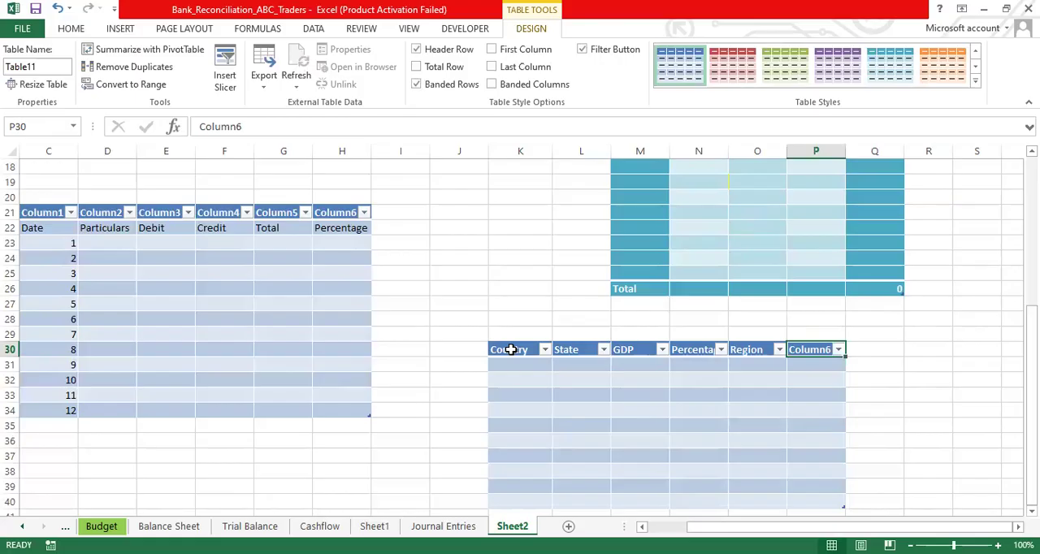
text(Langu)
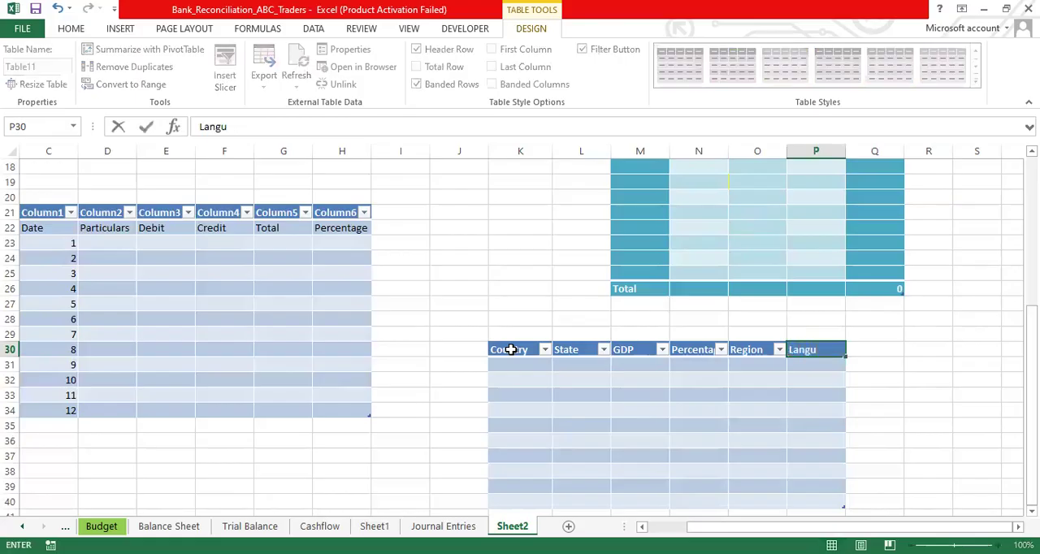
text(age)
click(514, 350)
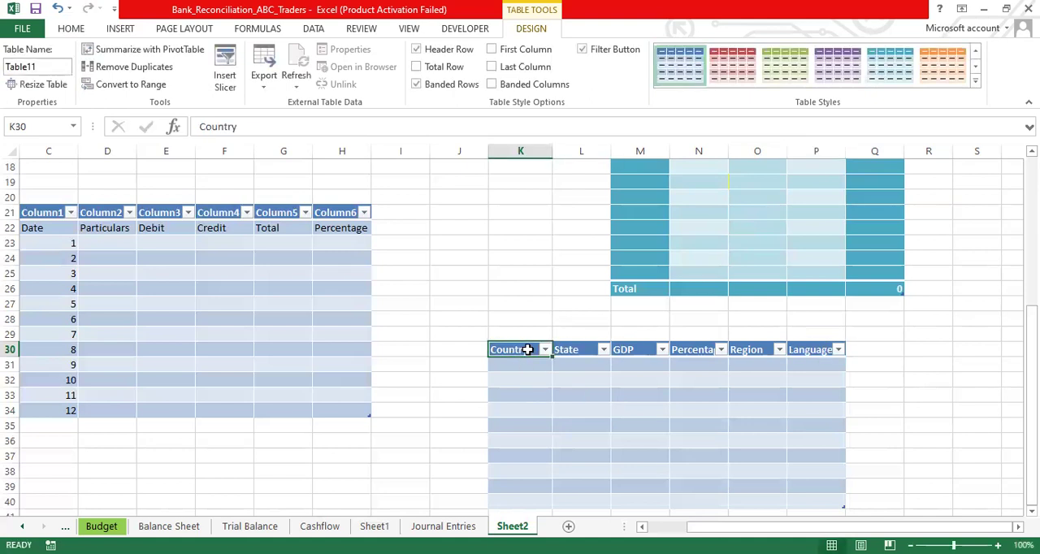
click(520, 364)
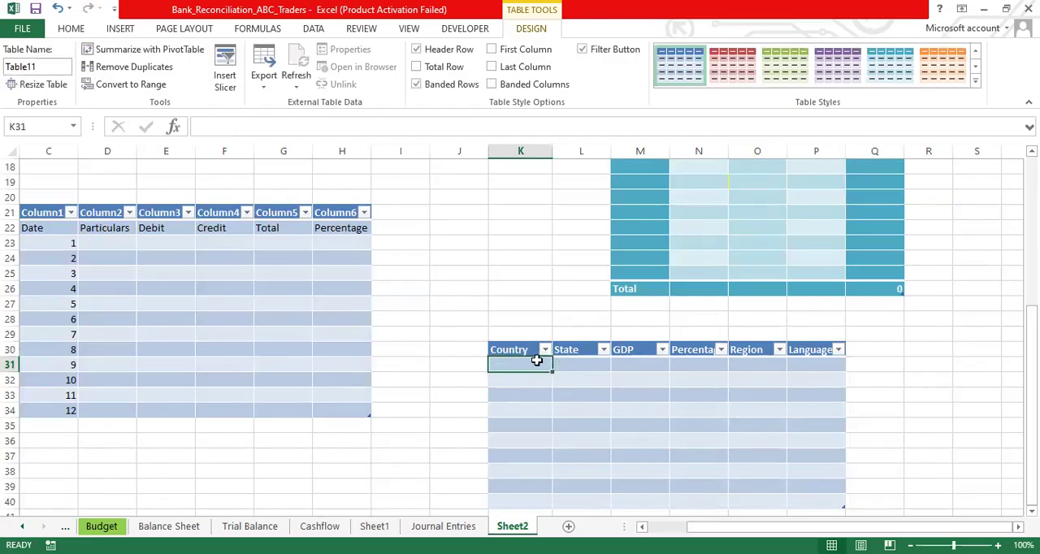
click(517, 350)
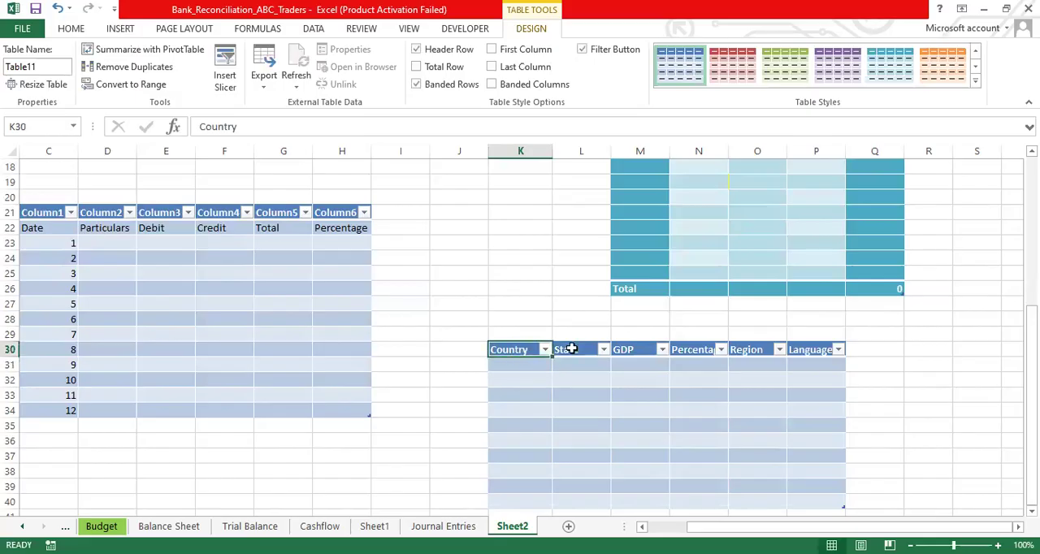
click(571, 348)
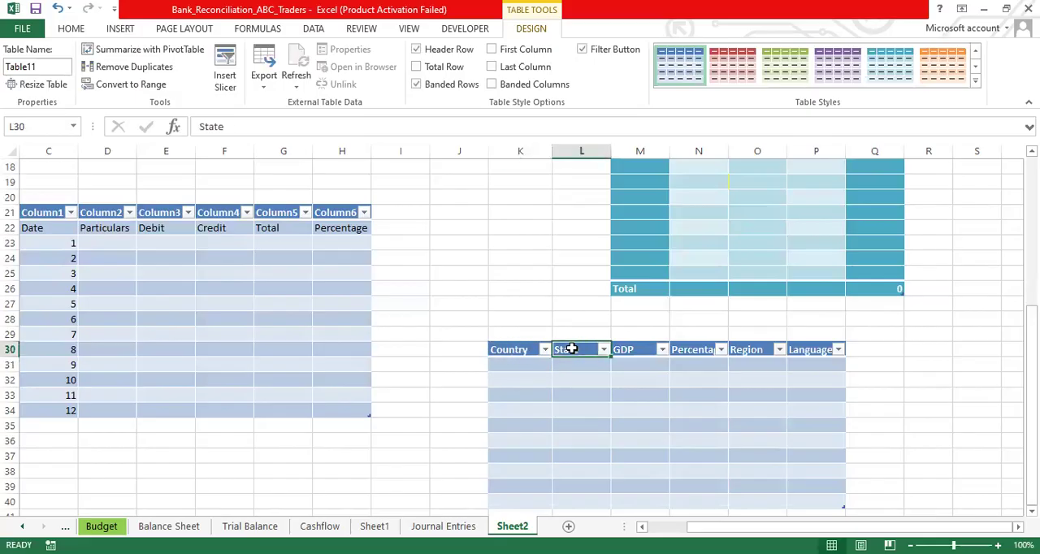
click(517, 350)
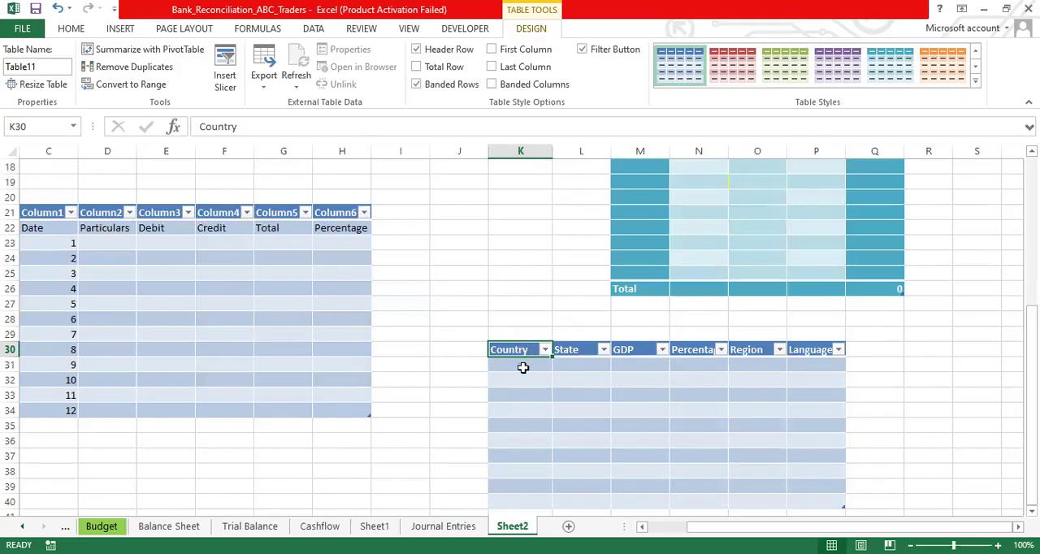
click(522, 367)
key(Down)
key(Down)
key(Down)
key(Down)
key(Down)
key(Down)
key(Down)
key(Down)
key(Down)
key(Down)
key(Down)
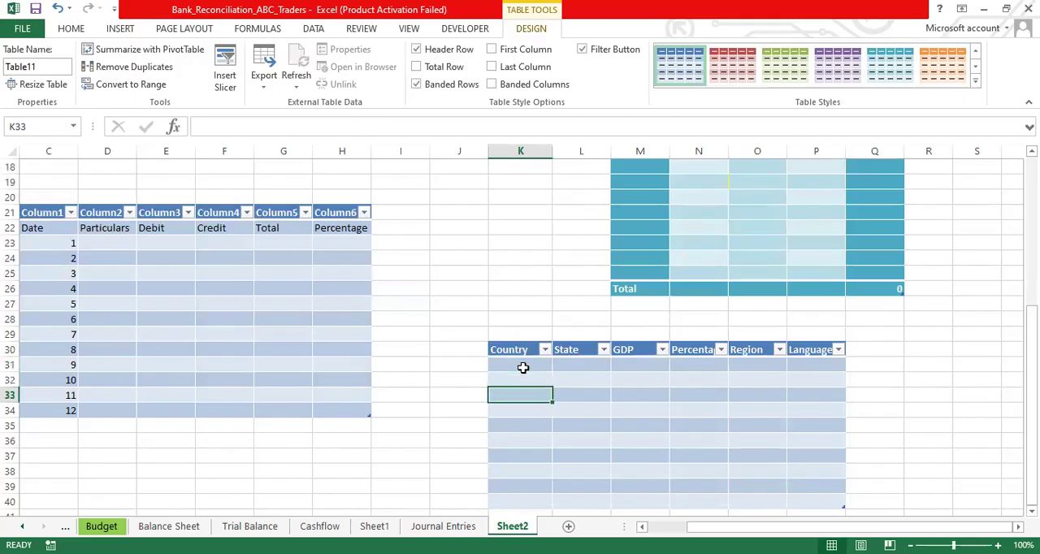
- Fill the Country column in K31:K35 with India, USA, Pakistan, UK and France
key(Up)
key(Up)
key(Up)
key(Up)
key(Up)
key(Up)
key(Up)
key(Up)
key(Up)
key(Up)
key(Up)
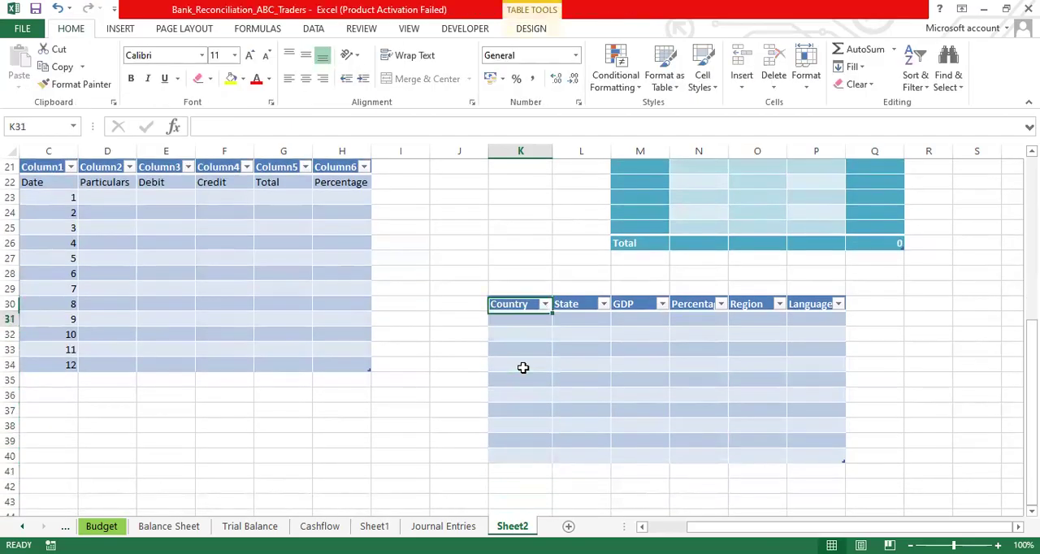
text(India)
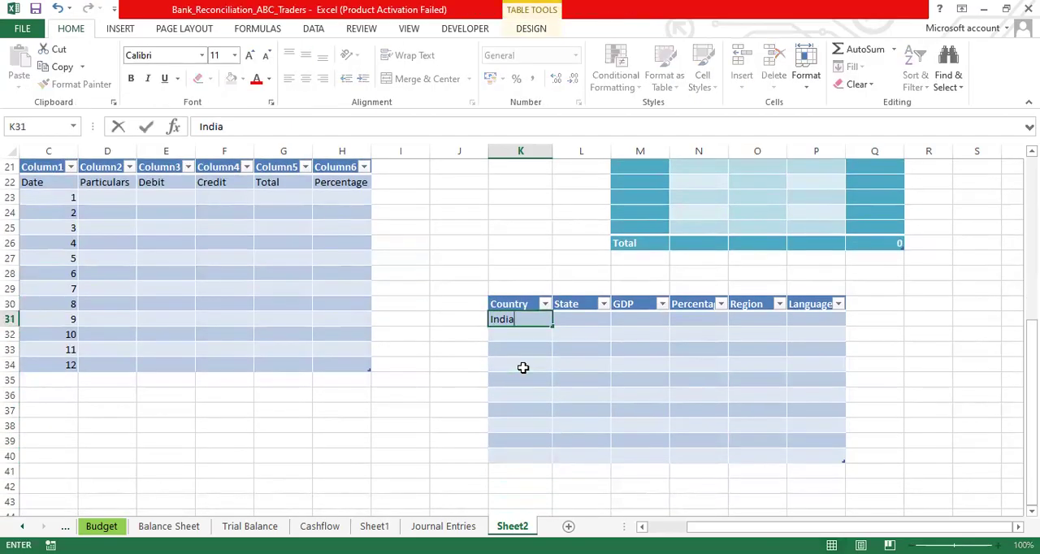
key(Return)
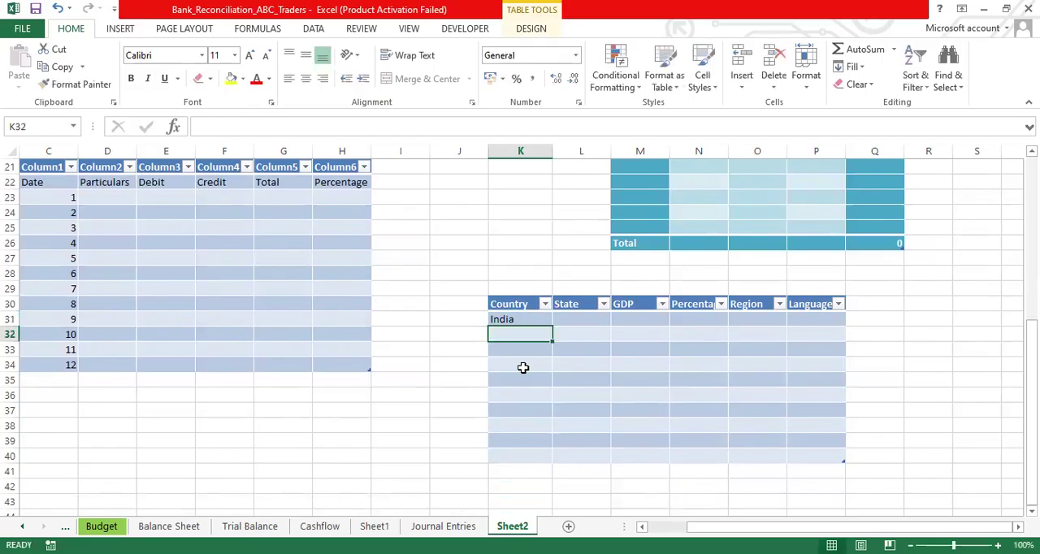
text(USA)
key(Return)
text(Pakistan)
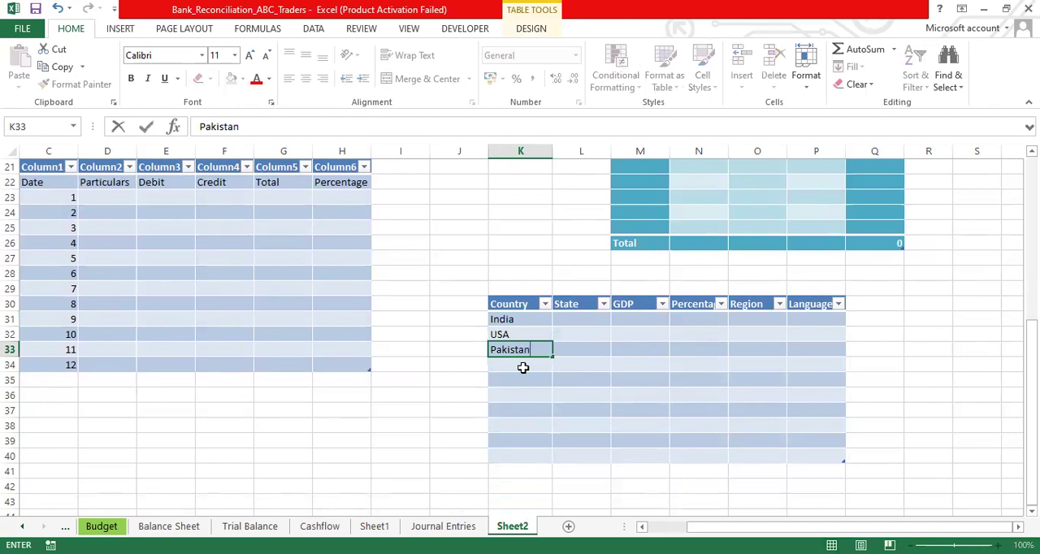
key(Return)
text(UK)
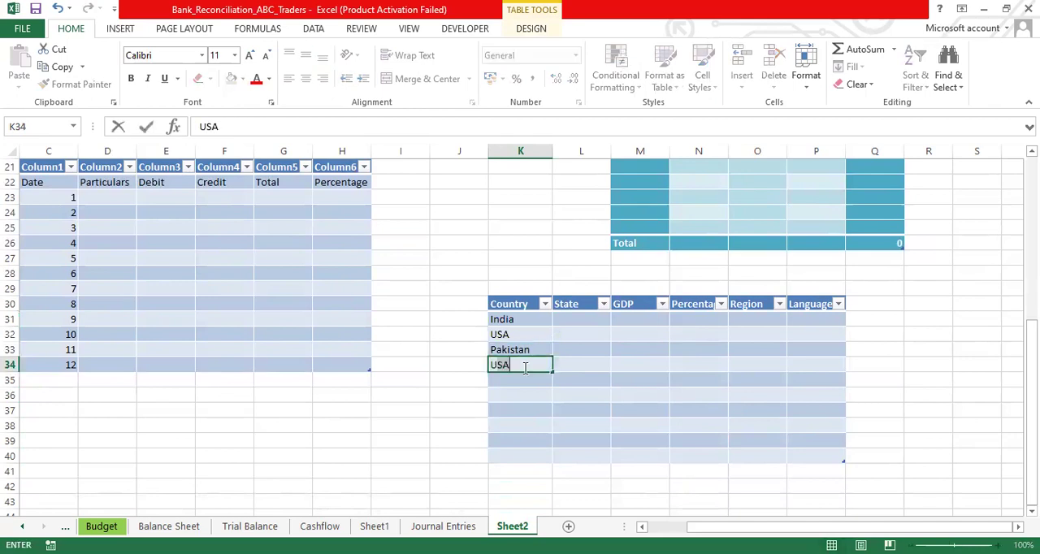
key(Return)
text(F)
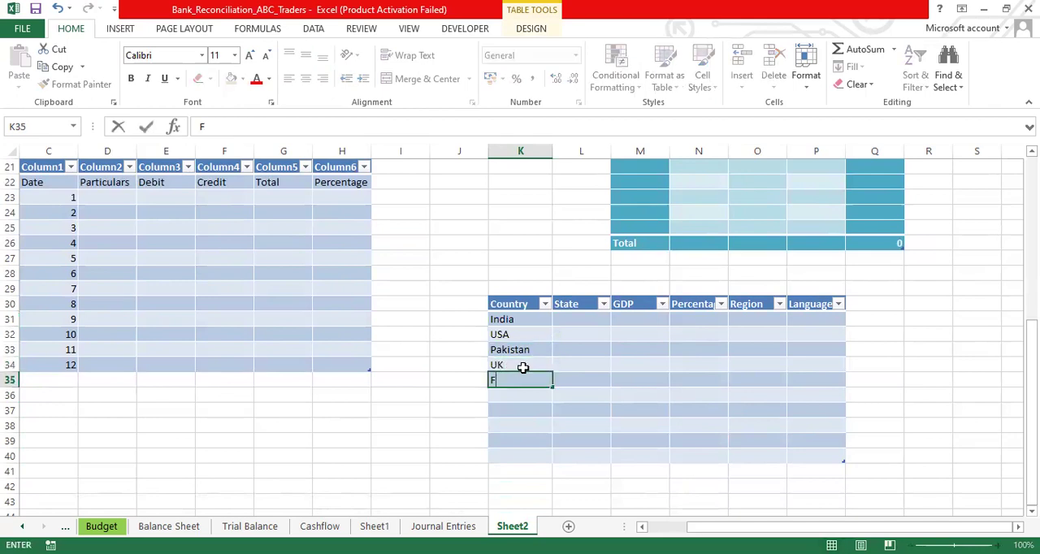
text(rance)
click(522, 368)
- Enter the states Kerala, Newyork and Punjab in L31:L33, beside the first three countries
key(Up)
key(Up)
key(Up)
key(Right)
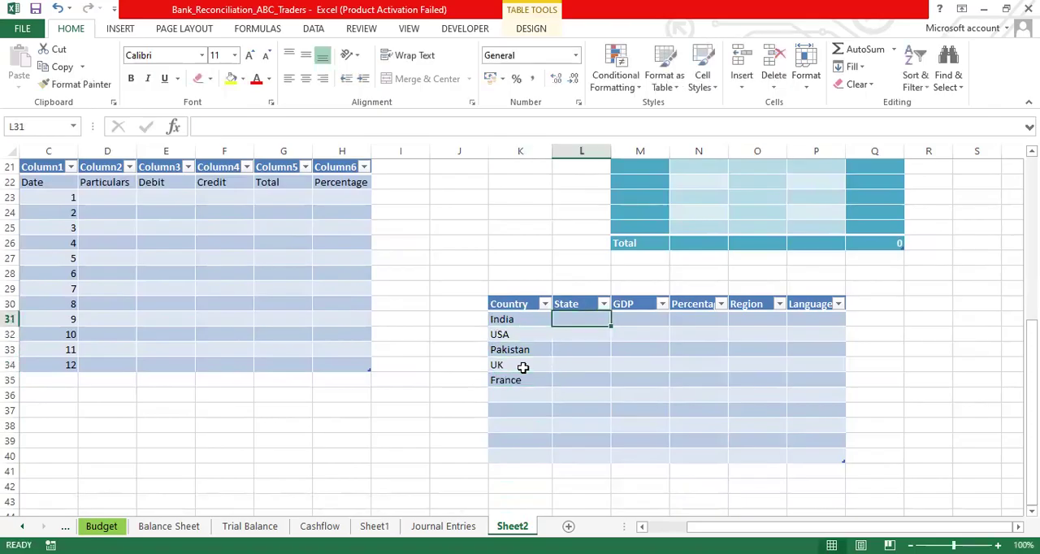
text(Kerala)
key(Return)
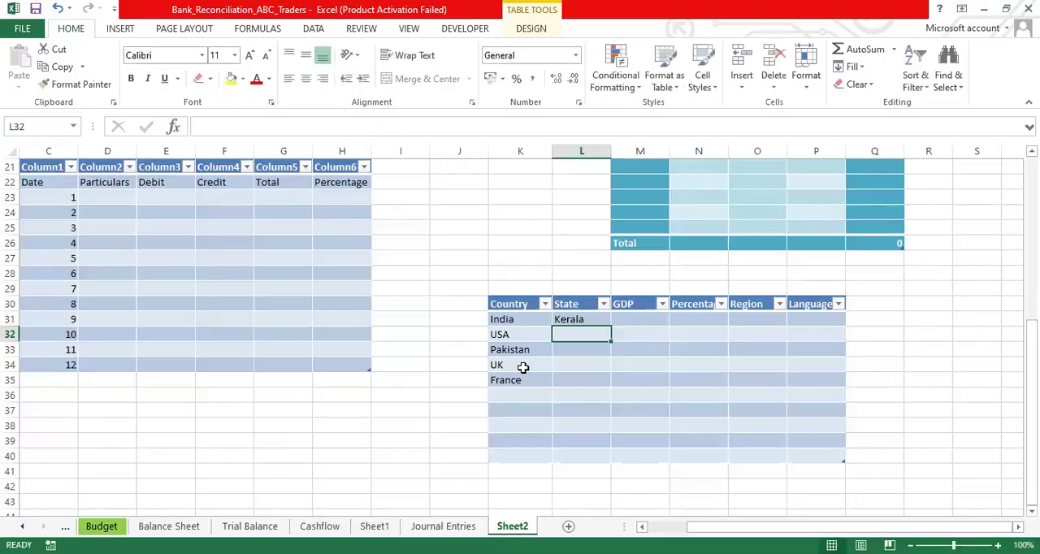
text(N)
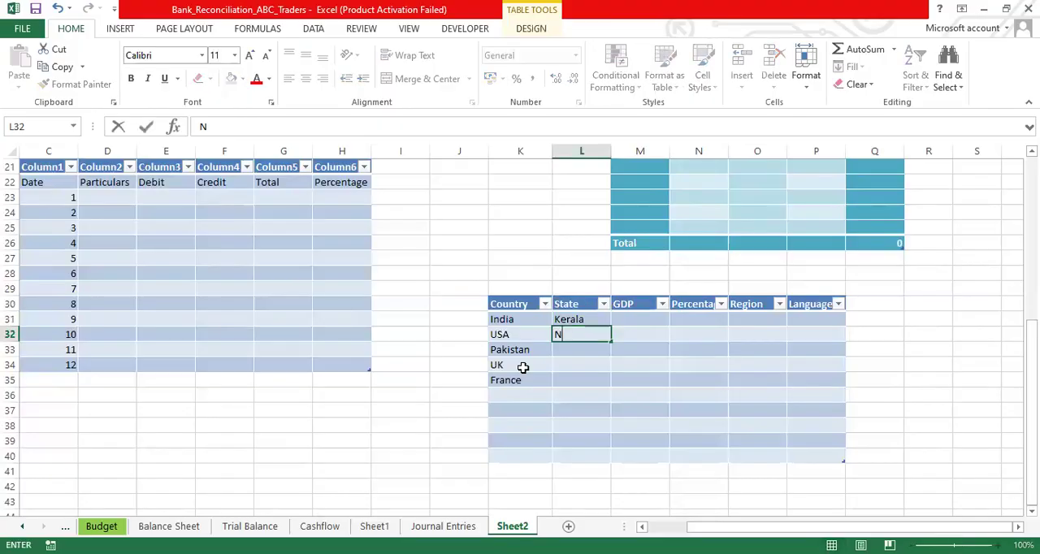
text(ewyork)
key(Return)
text(Punjab)
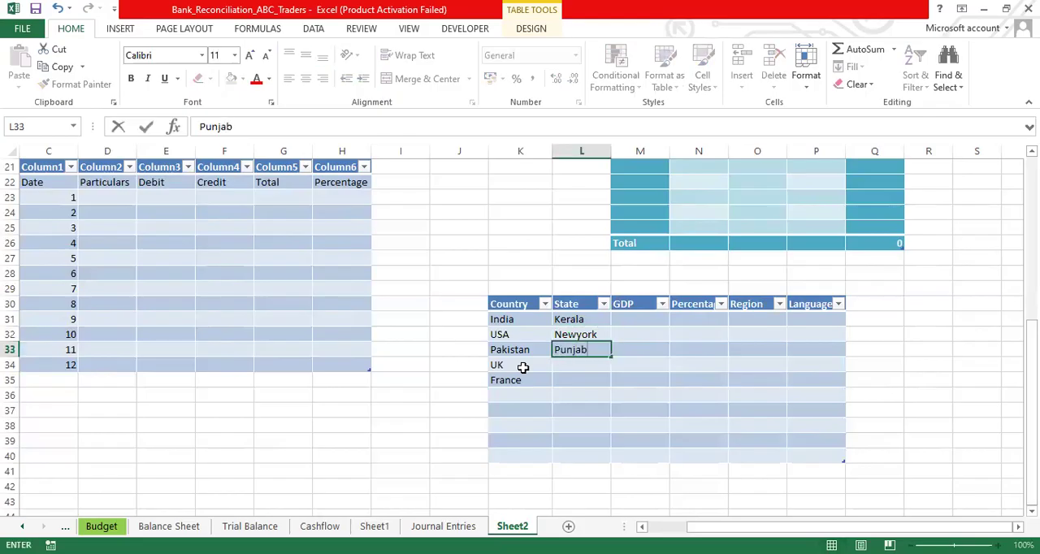
key(Return)
key(Up)
key(Up)
key(Up)
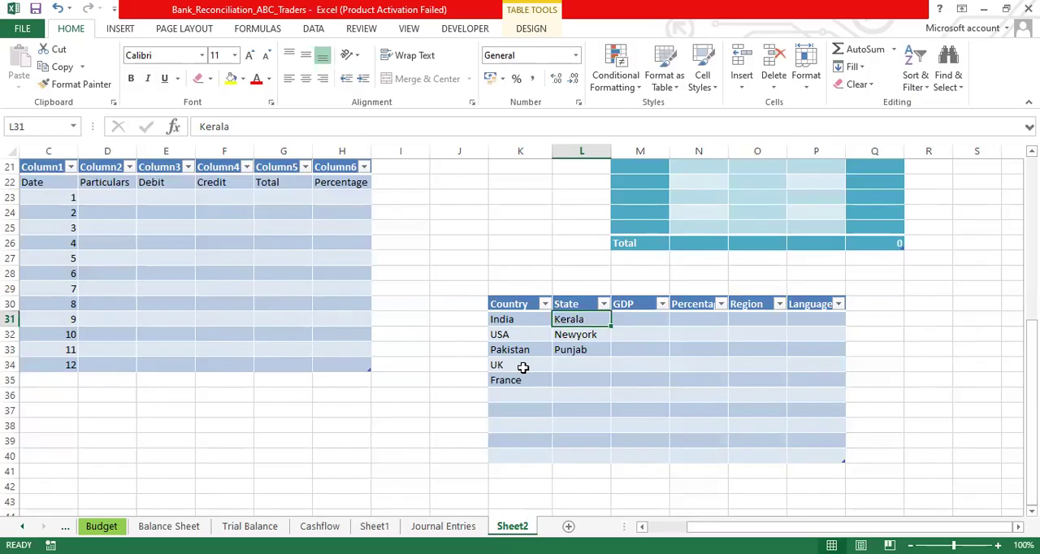
key(Right)
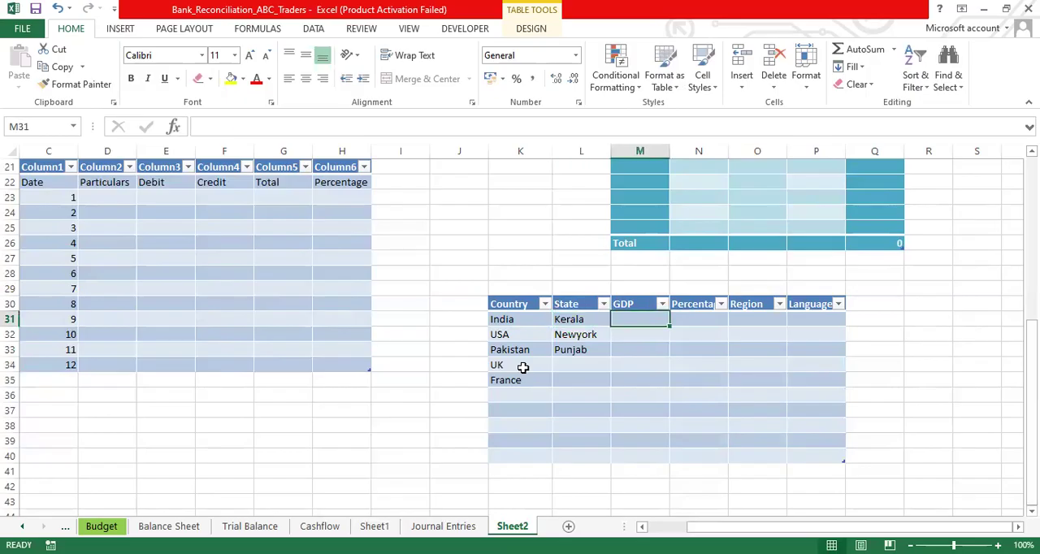
click(632, 304)
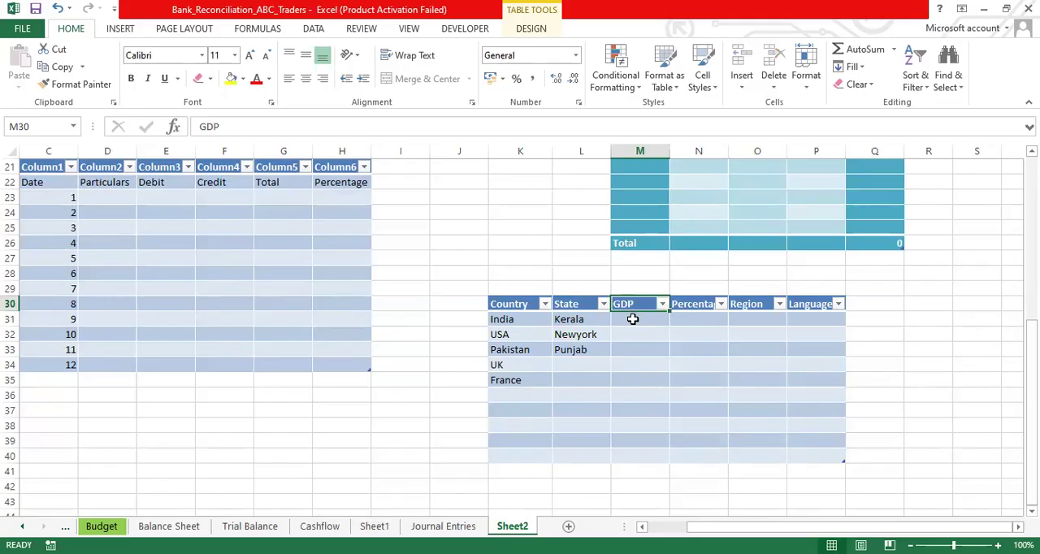
click(632, 320)
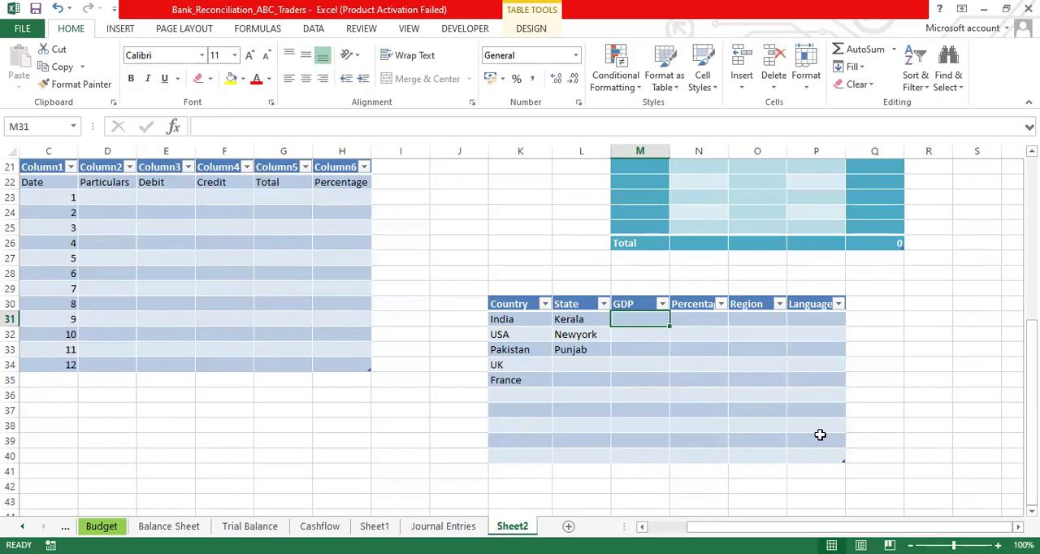
click(119, 29)
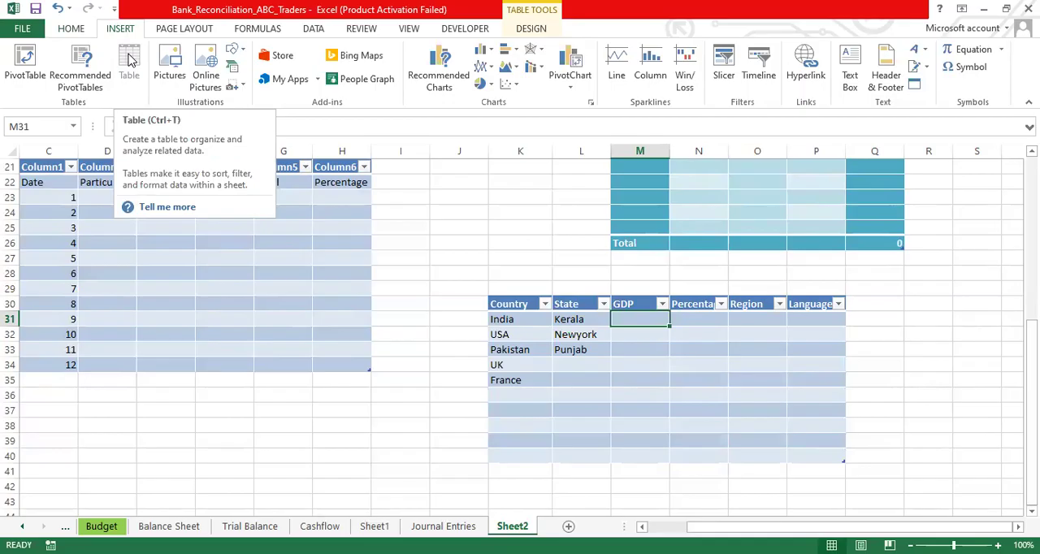
click(426, 365)
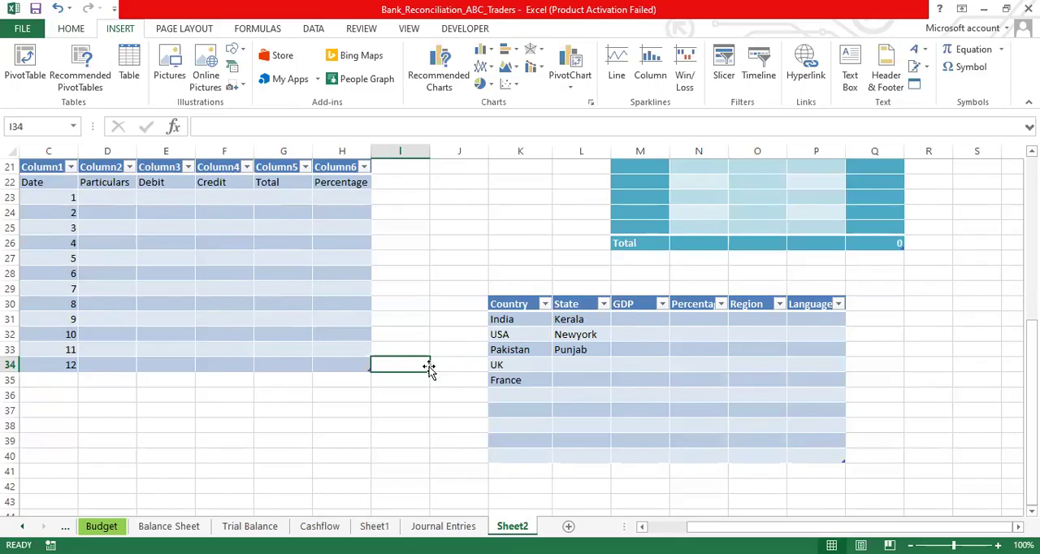
- Enter the headings date and country in the blank cells G51 and H51 below the tables
click(266, 456)
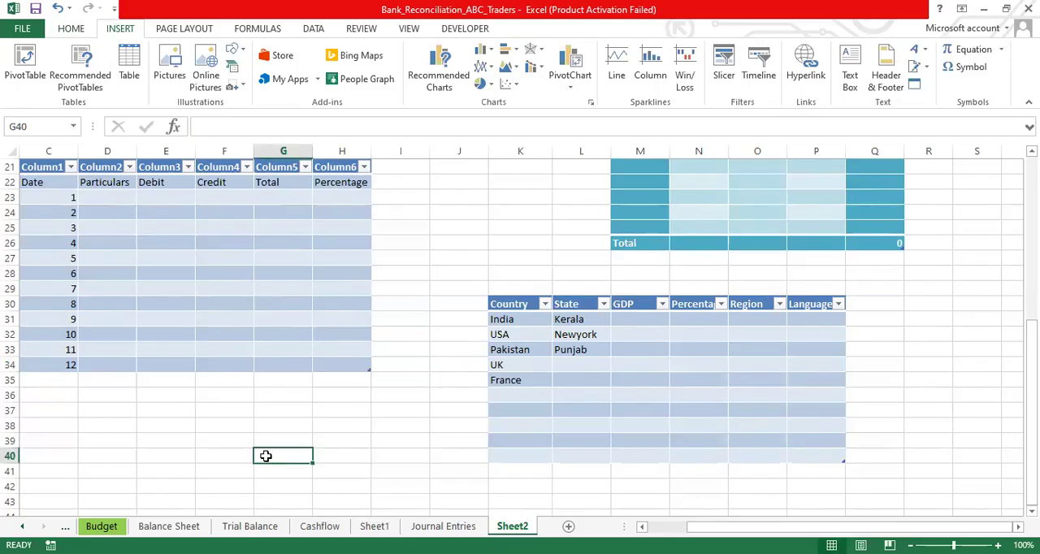
key(Down)
key(Down)
key(Down)
key(Down)
key(Down)
key(Down)
key(Down)
key(Down)
key(Down)
key(Down)
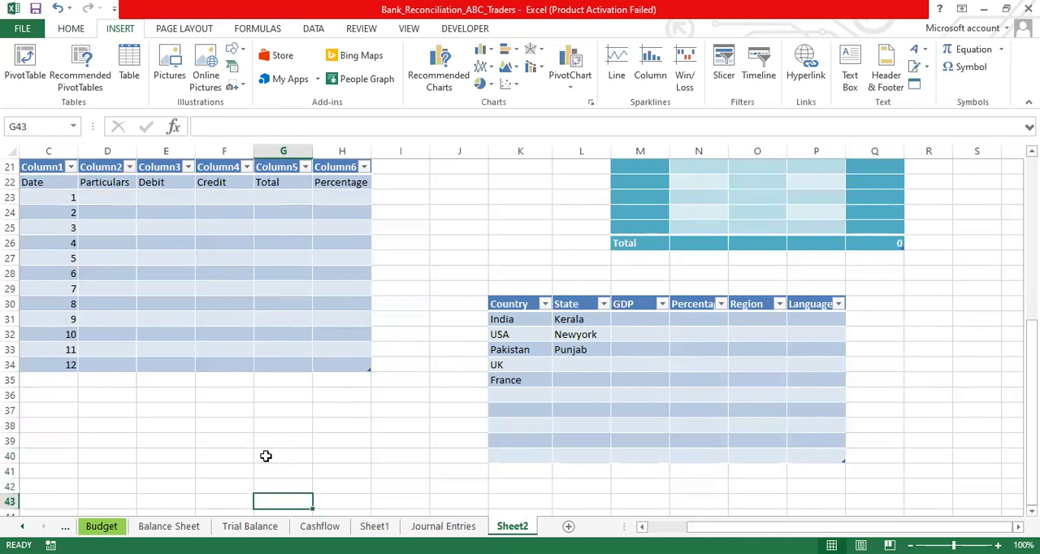
key(Down)
text(date)
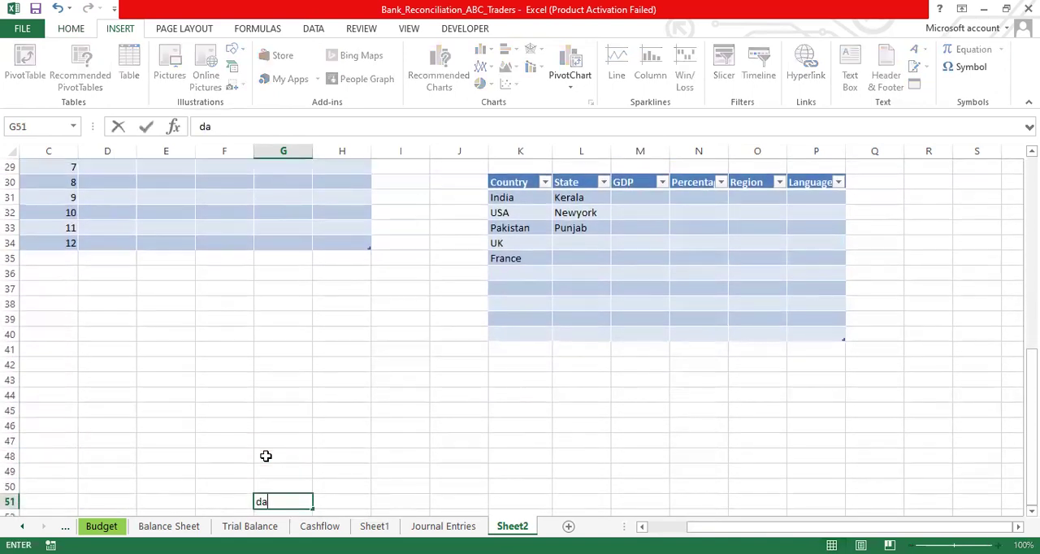
key(BackSpace)
key(BackSpace)
text(te)
key(Tab)
text(country)
key(Tab)
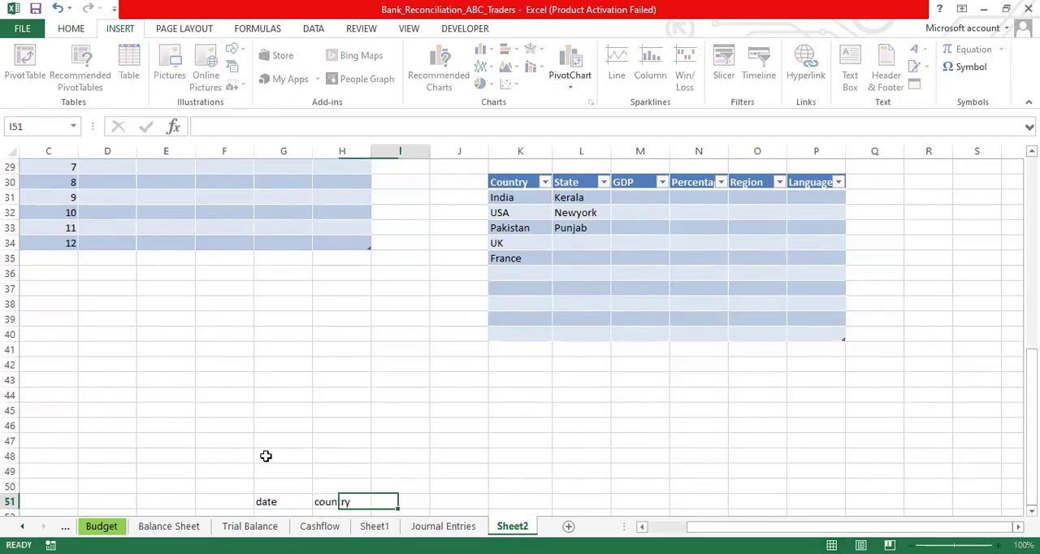
- Add the headings gdp and region in I51 and J51, continuing the row 51 headings
text(gd)
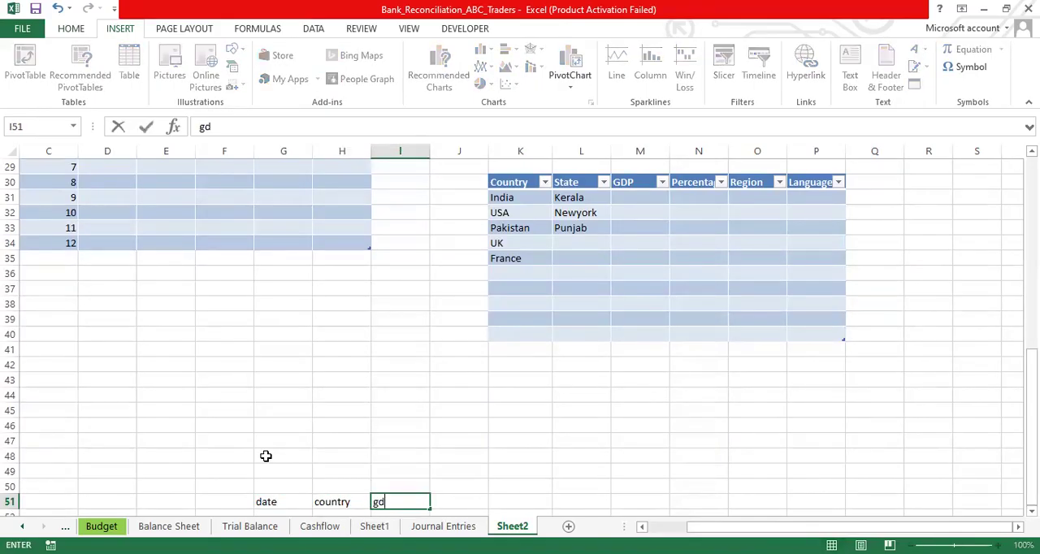
text(p)
key(Tab)
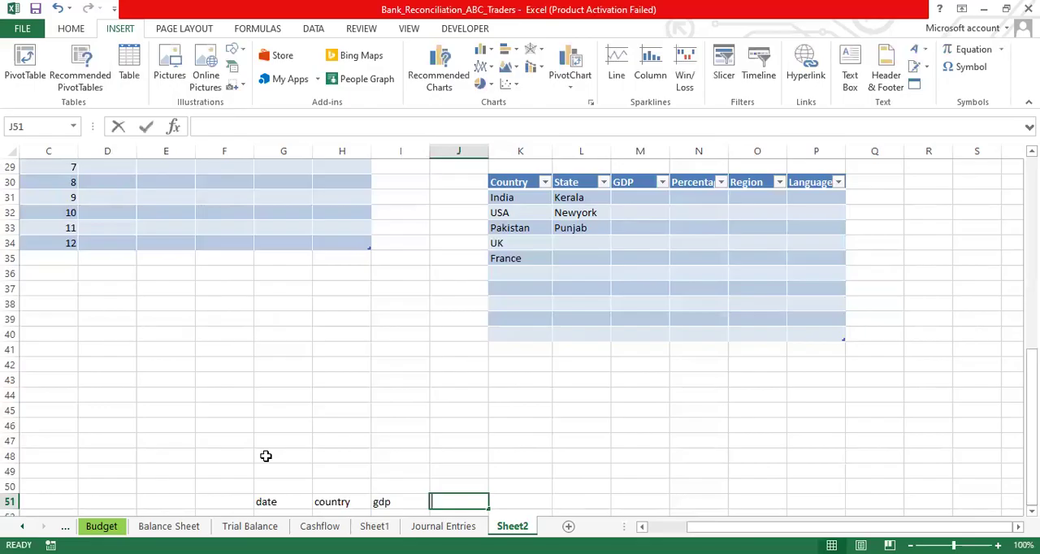
text(region)
key(Down)
key(Down)
key(Down)
key(Down)
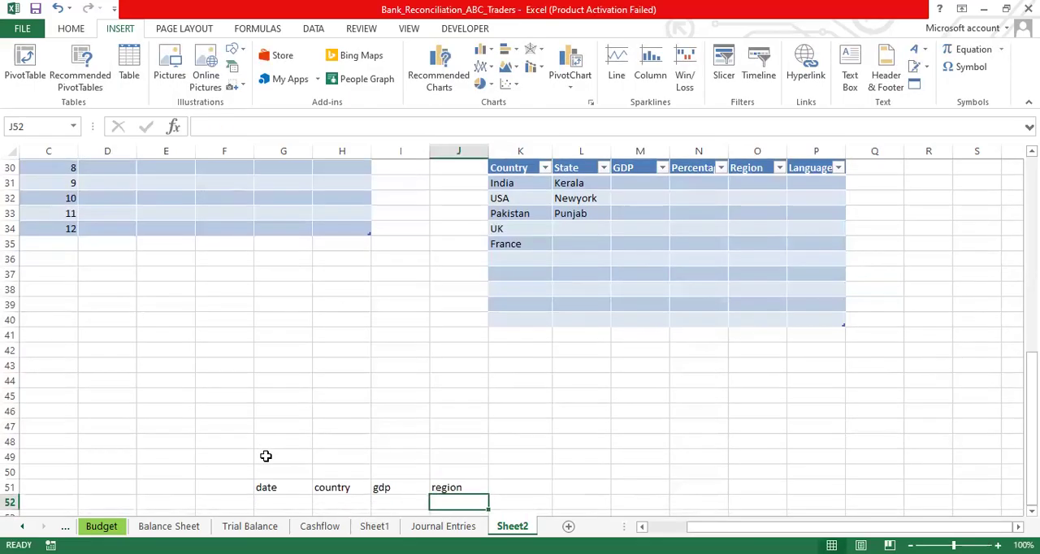
- Clear the date, country, gdp and region headings from row 51
key(Up)
key(Up)
key(Up)
key(Up)
key(Left)
key(Left)
key(Left)
key(Left)
key(Right)
key(Right)
key(Right)
key(Right)
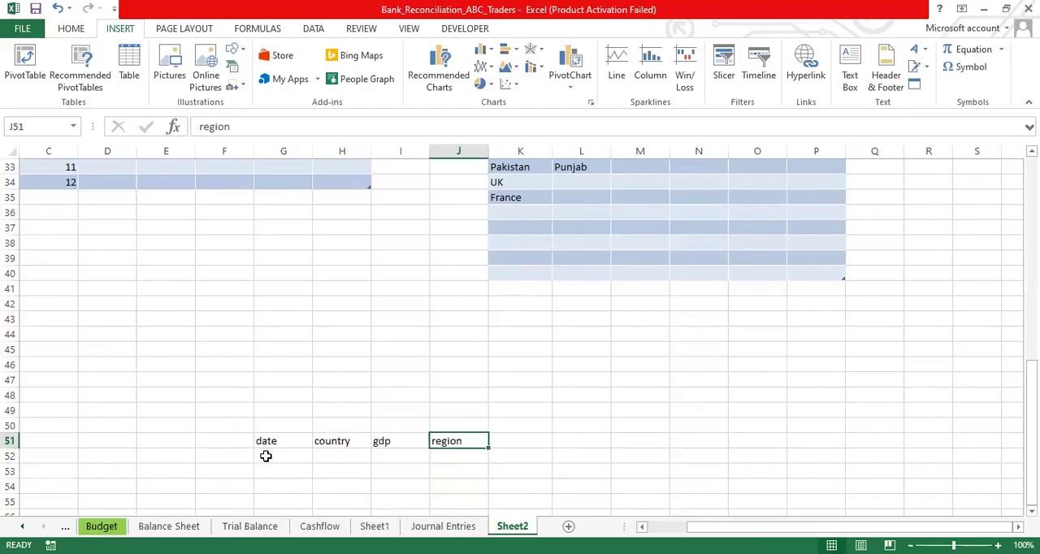
key(Left)
key(Left)
key(Left)
key(Left)
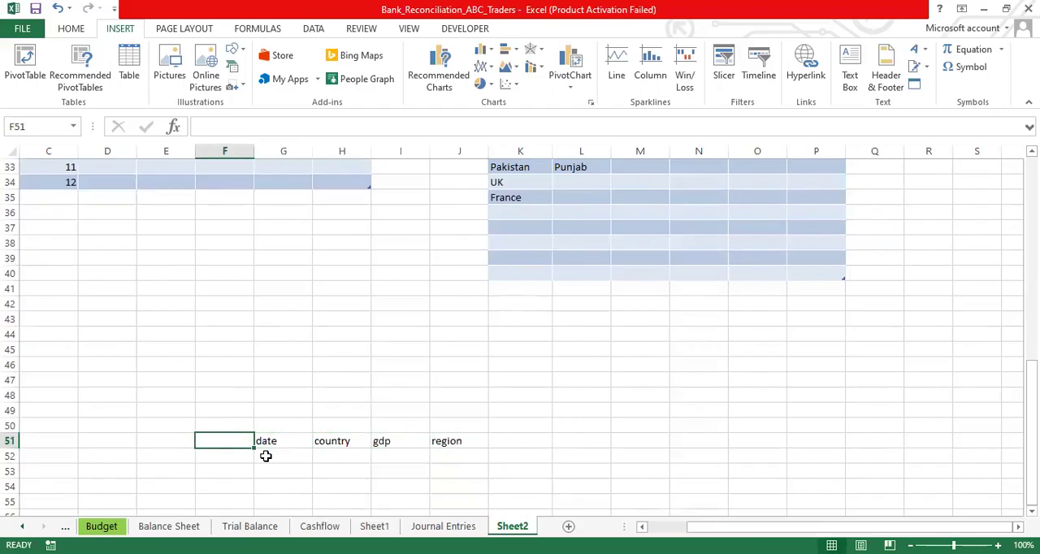
key(shift+Right)
key(shift+Right)
key(shift+Right)
key(shift+Right)
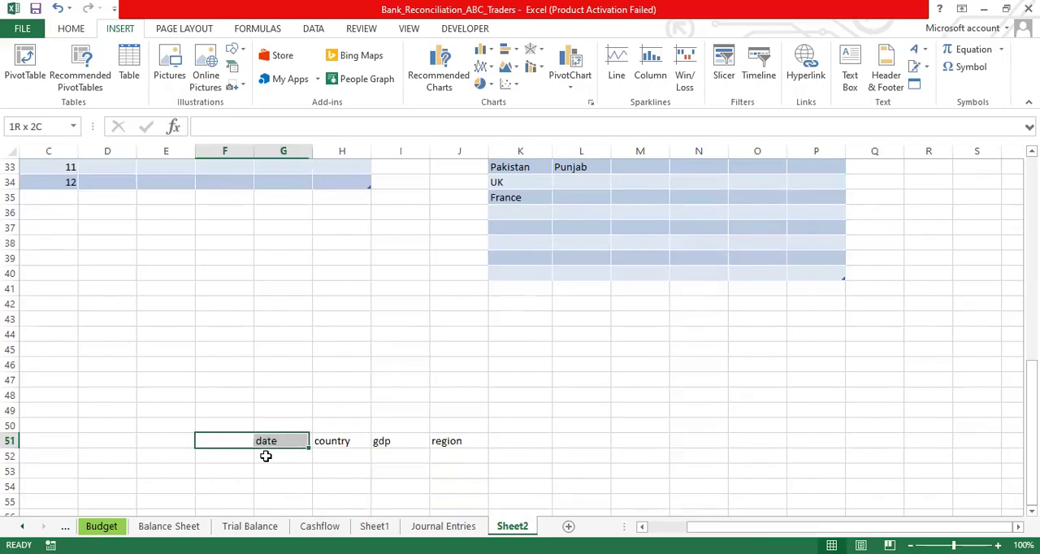
key(Delete)
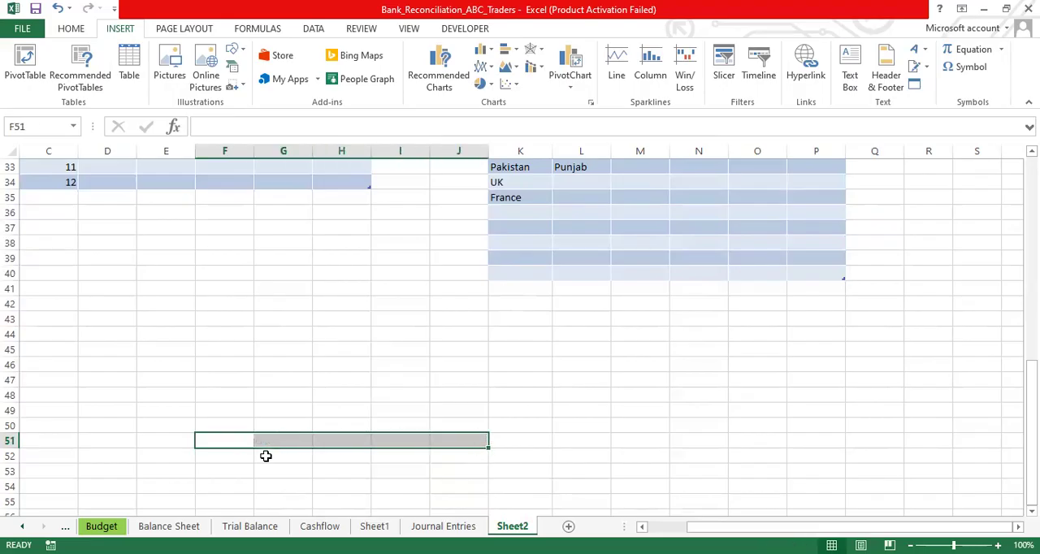
click(393, 408)
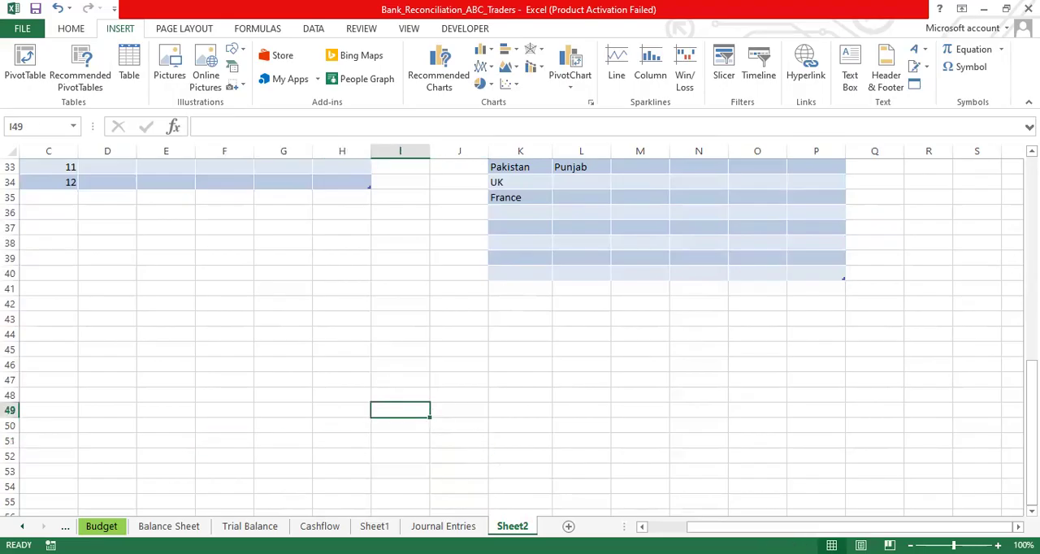
- Review the purple table and the bordered Name, Class, Marks and Rank range, along with the available formatting and insertion commands
drag(1031, 430, 1031, 291)
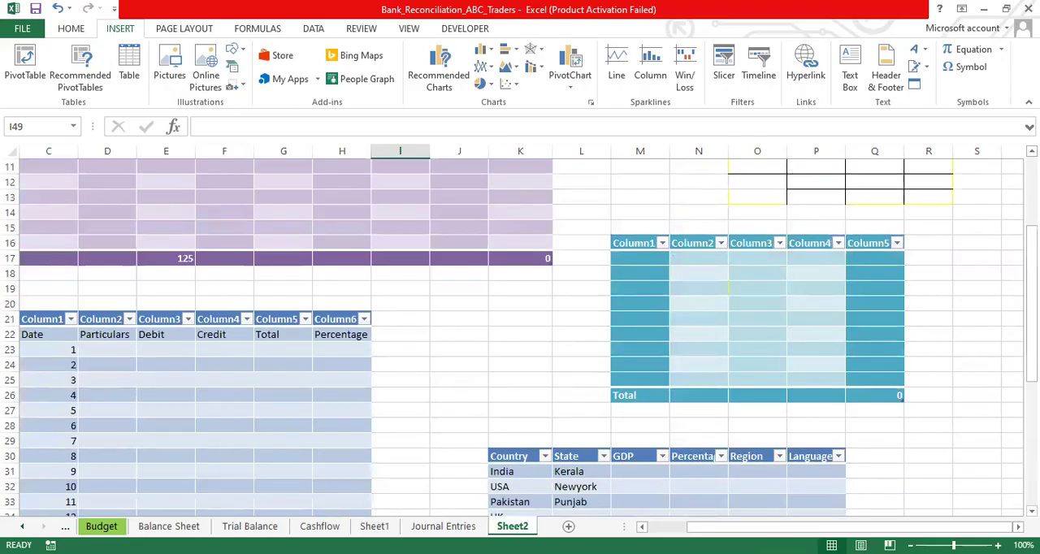
scroll(521, 338, up, 4)
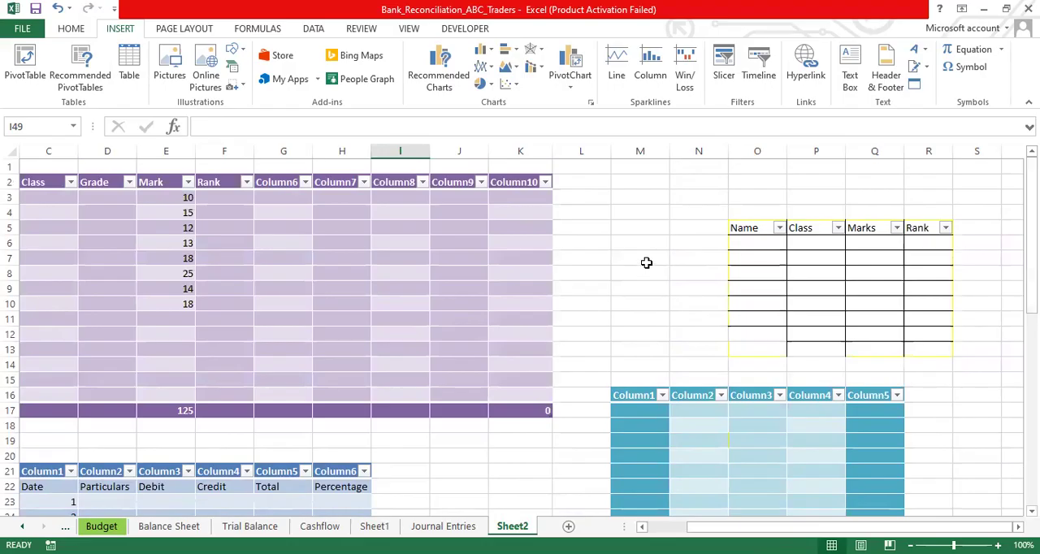
click(467, 208)
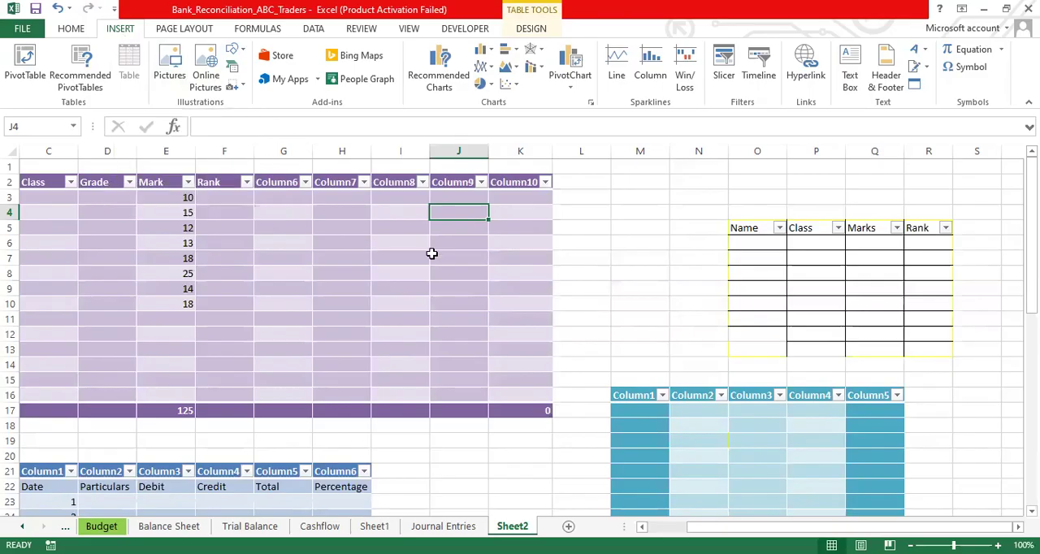
click(348, 242)
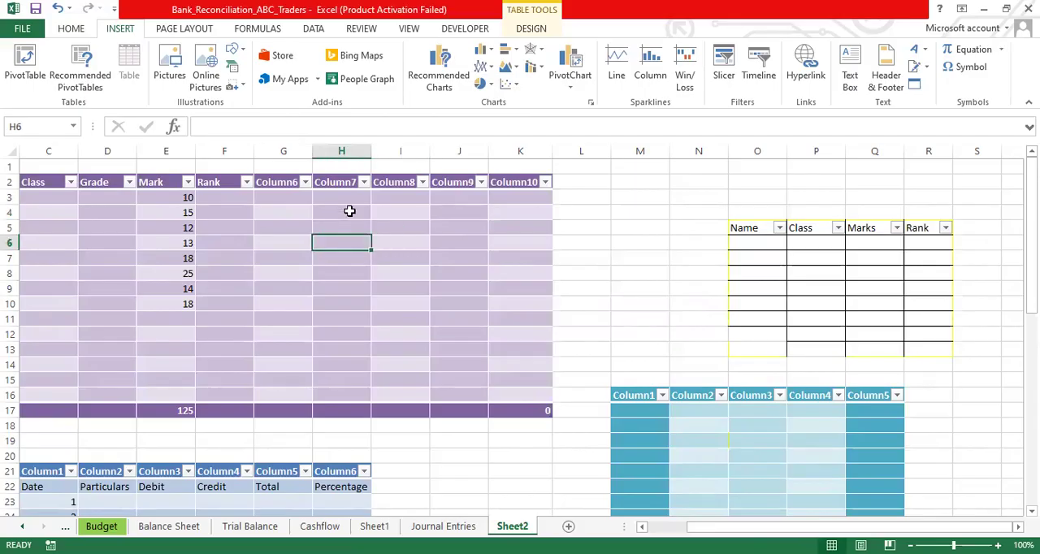
click(754, 286)
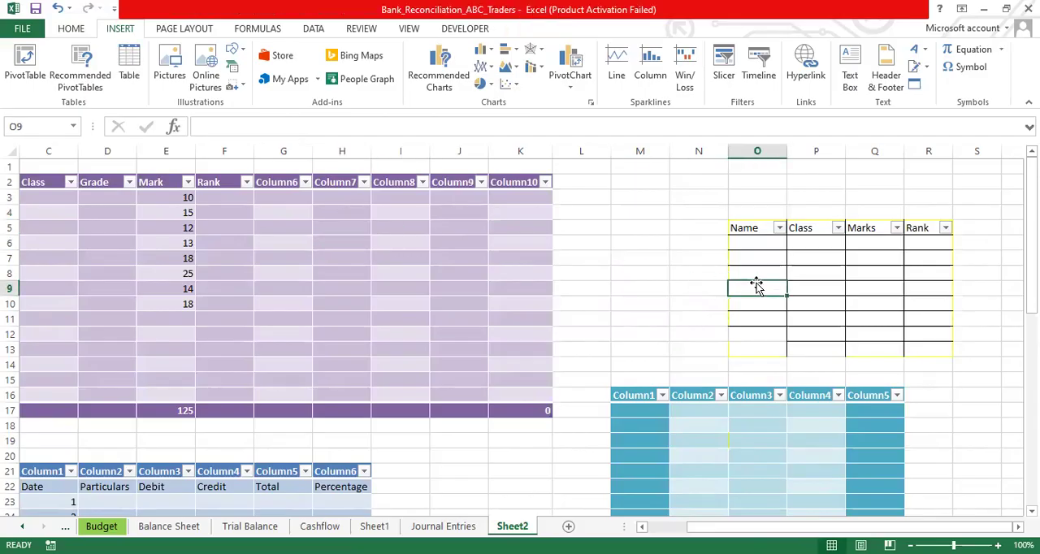
click(72, 29)
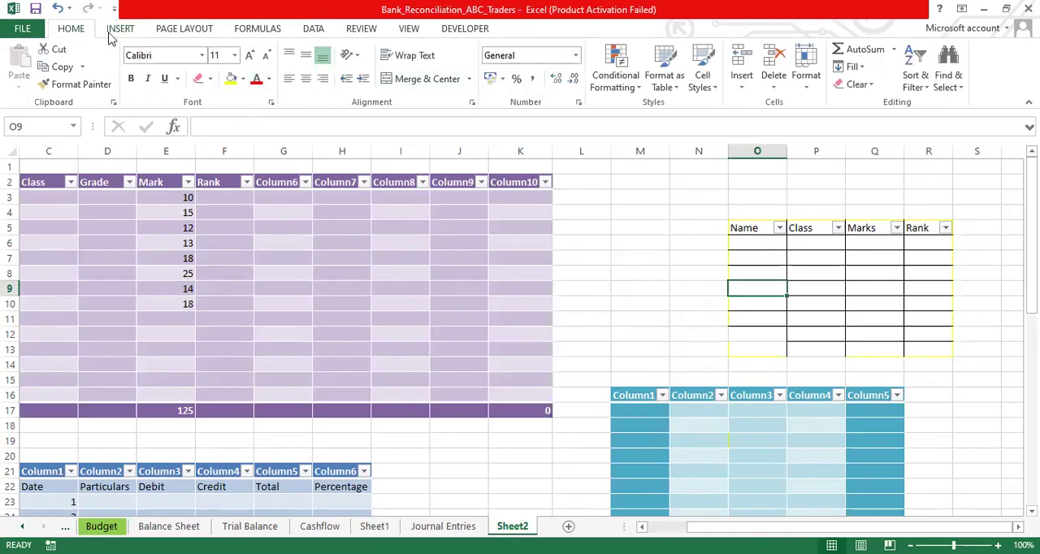
click(290, 79)
click(794, 270)
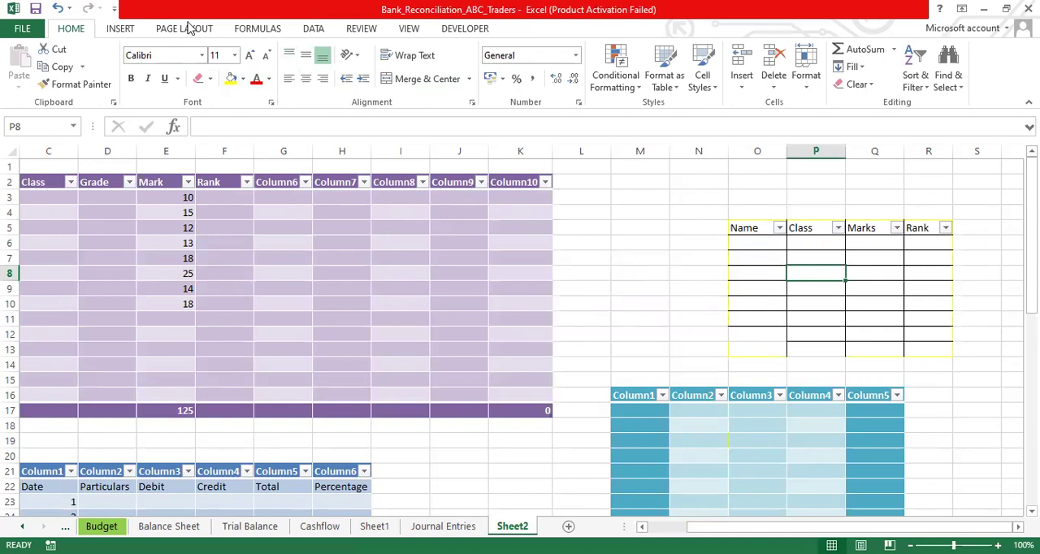
click(118, 28)
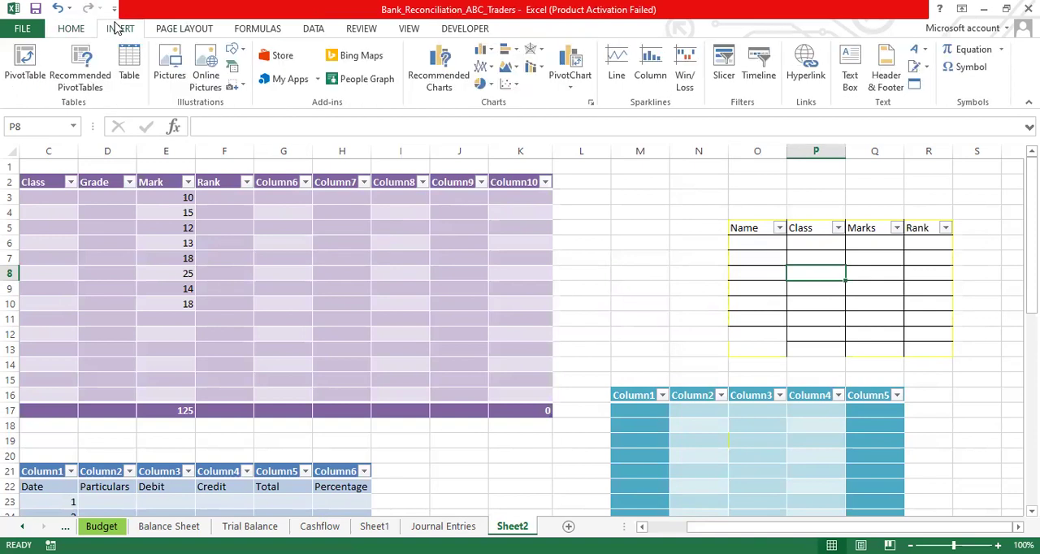
click(71, 29)
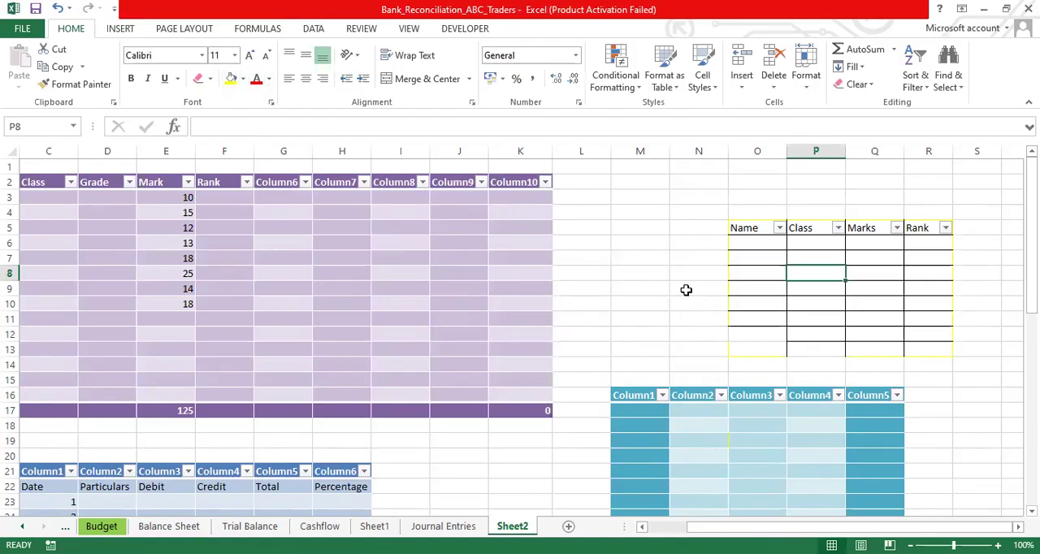
click(650, 333)
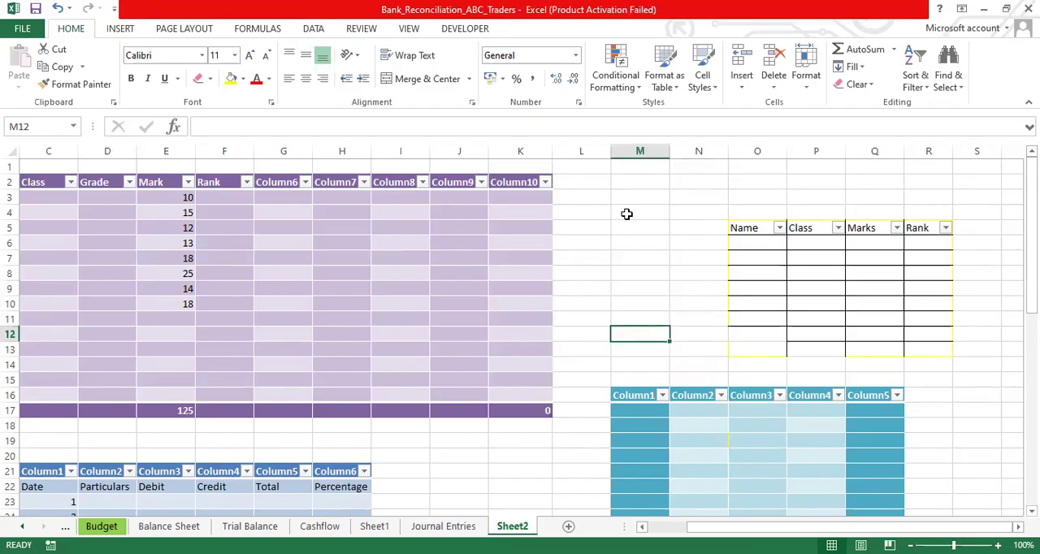
drag(574, 213, 675, 310)
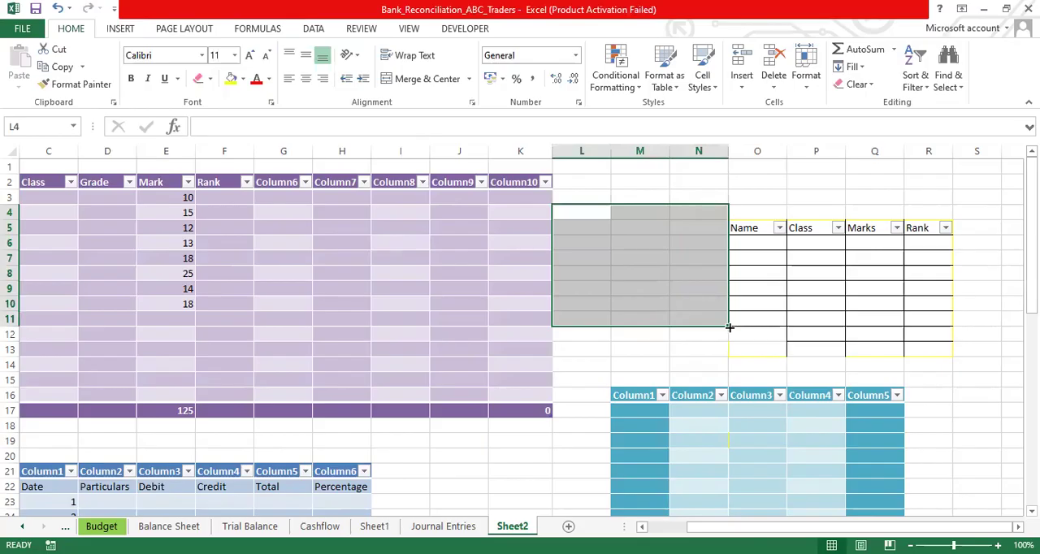
click(616, 255)
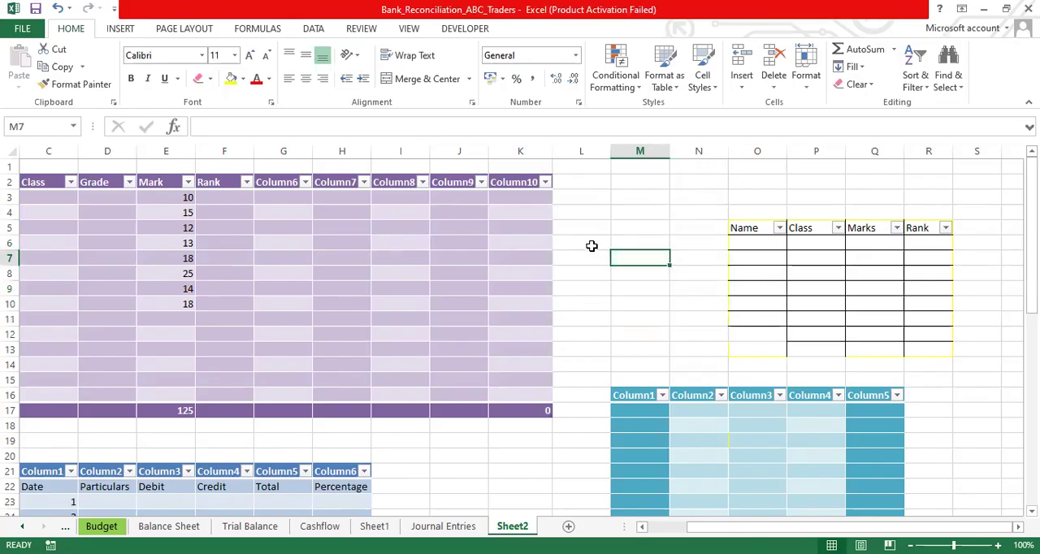
drag(1032, 257, 1032, 451)
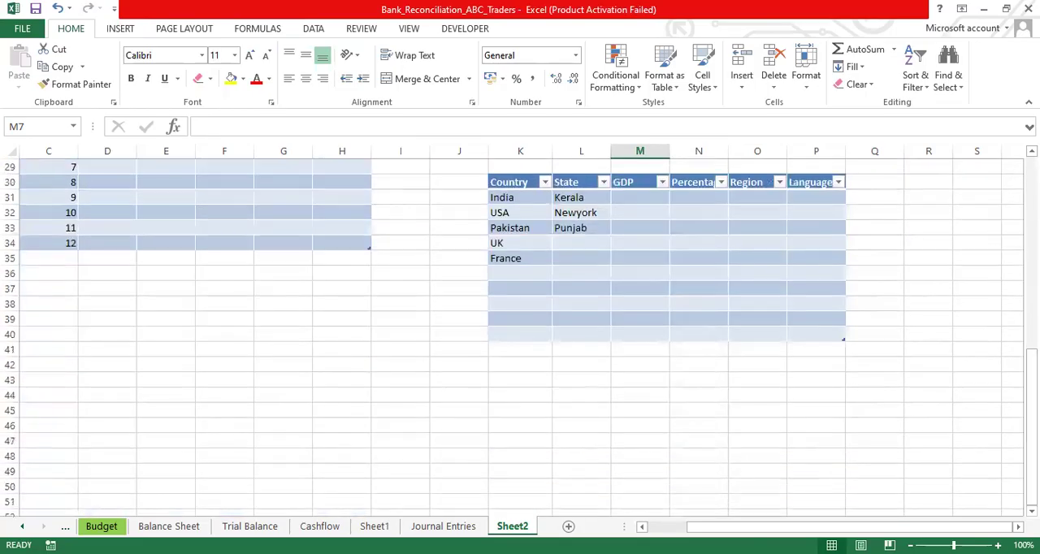
drag(269, 398, 429, 458)
click(402, 444)
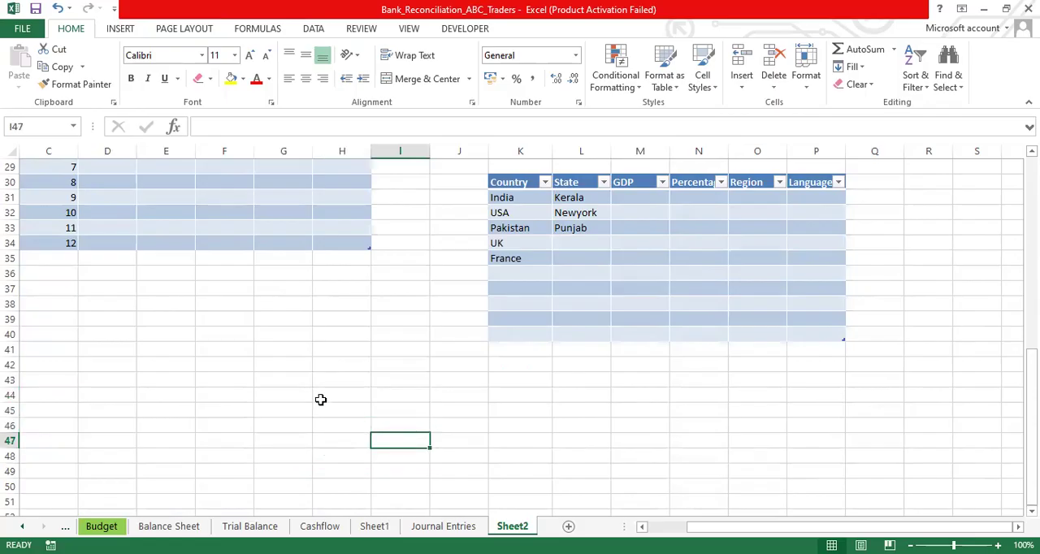
click(292, 413)
drag(414, 470, 422, 480)
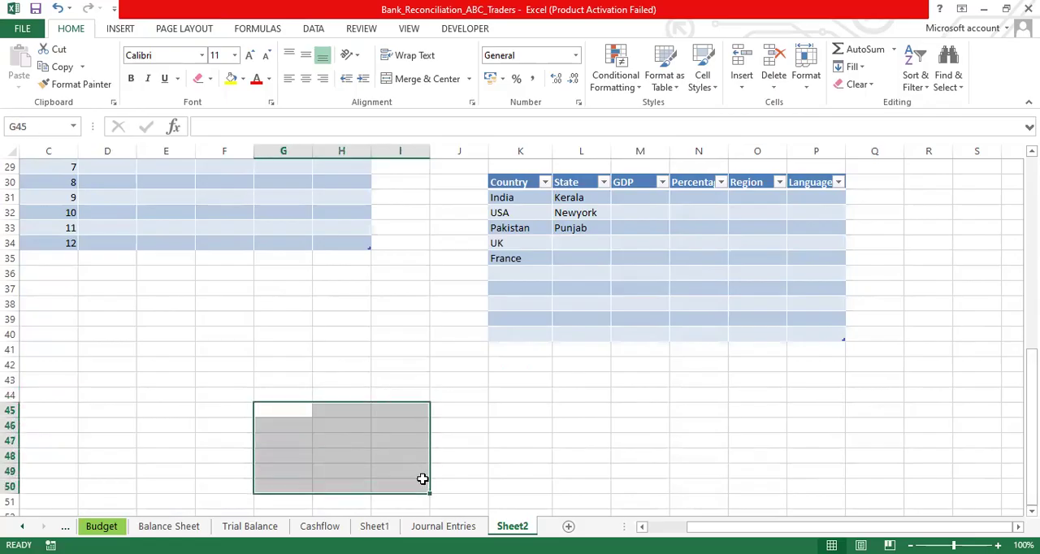
click(420, 480)
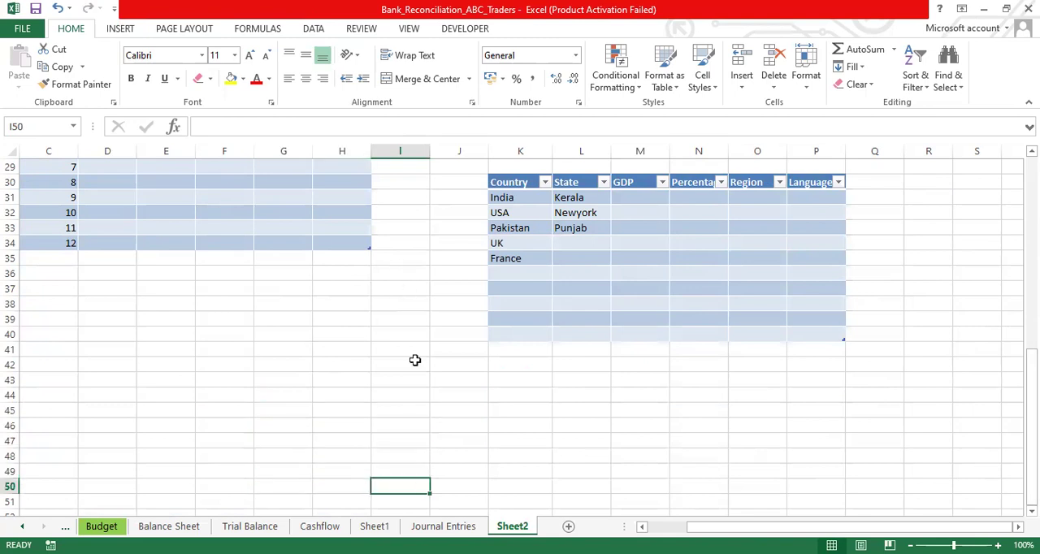
- Show the table design options for the purple table that starts in row 2
drag(1032, 396, 1032, 211)
click(481, 284)
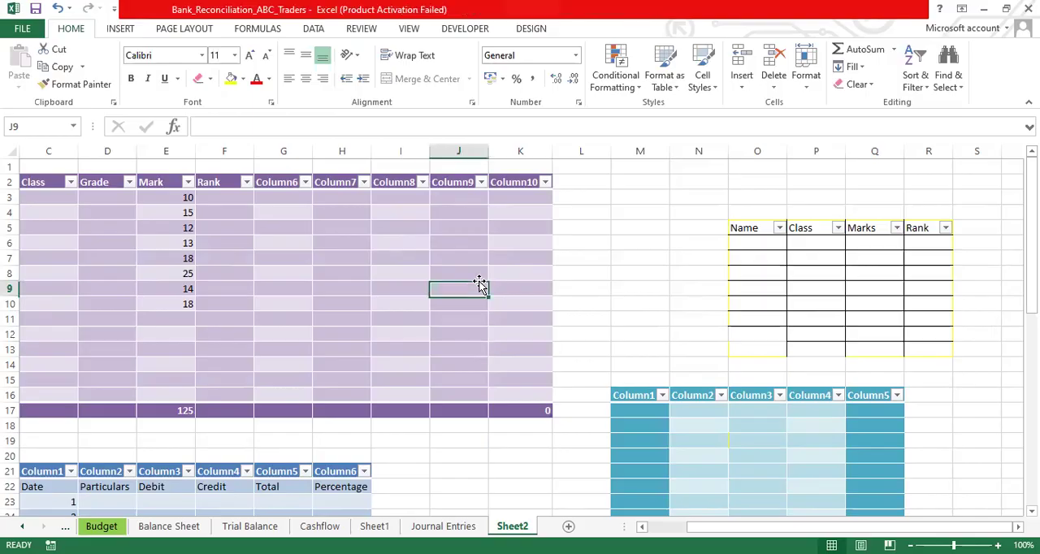
click(531, 29)
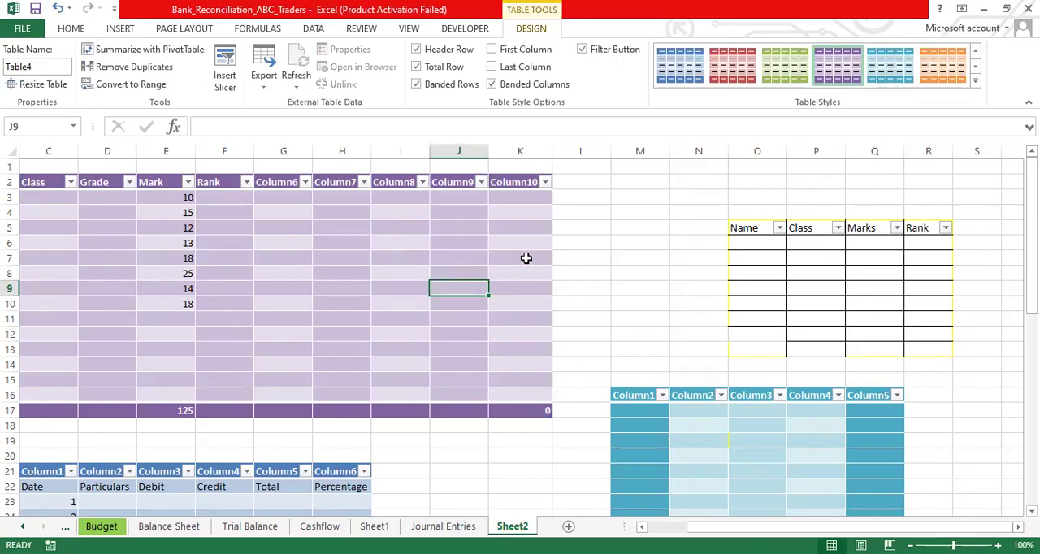
click(602, 247)
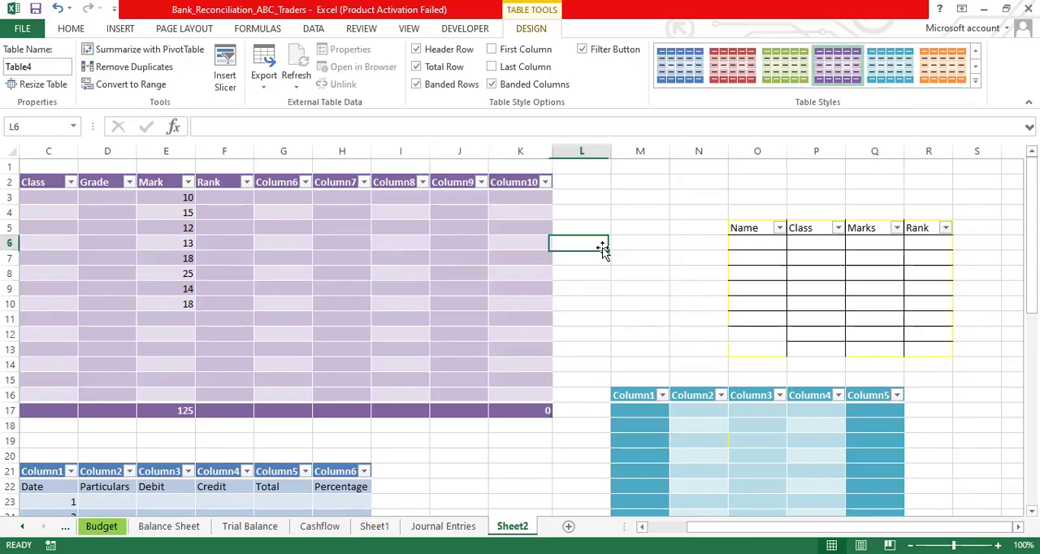